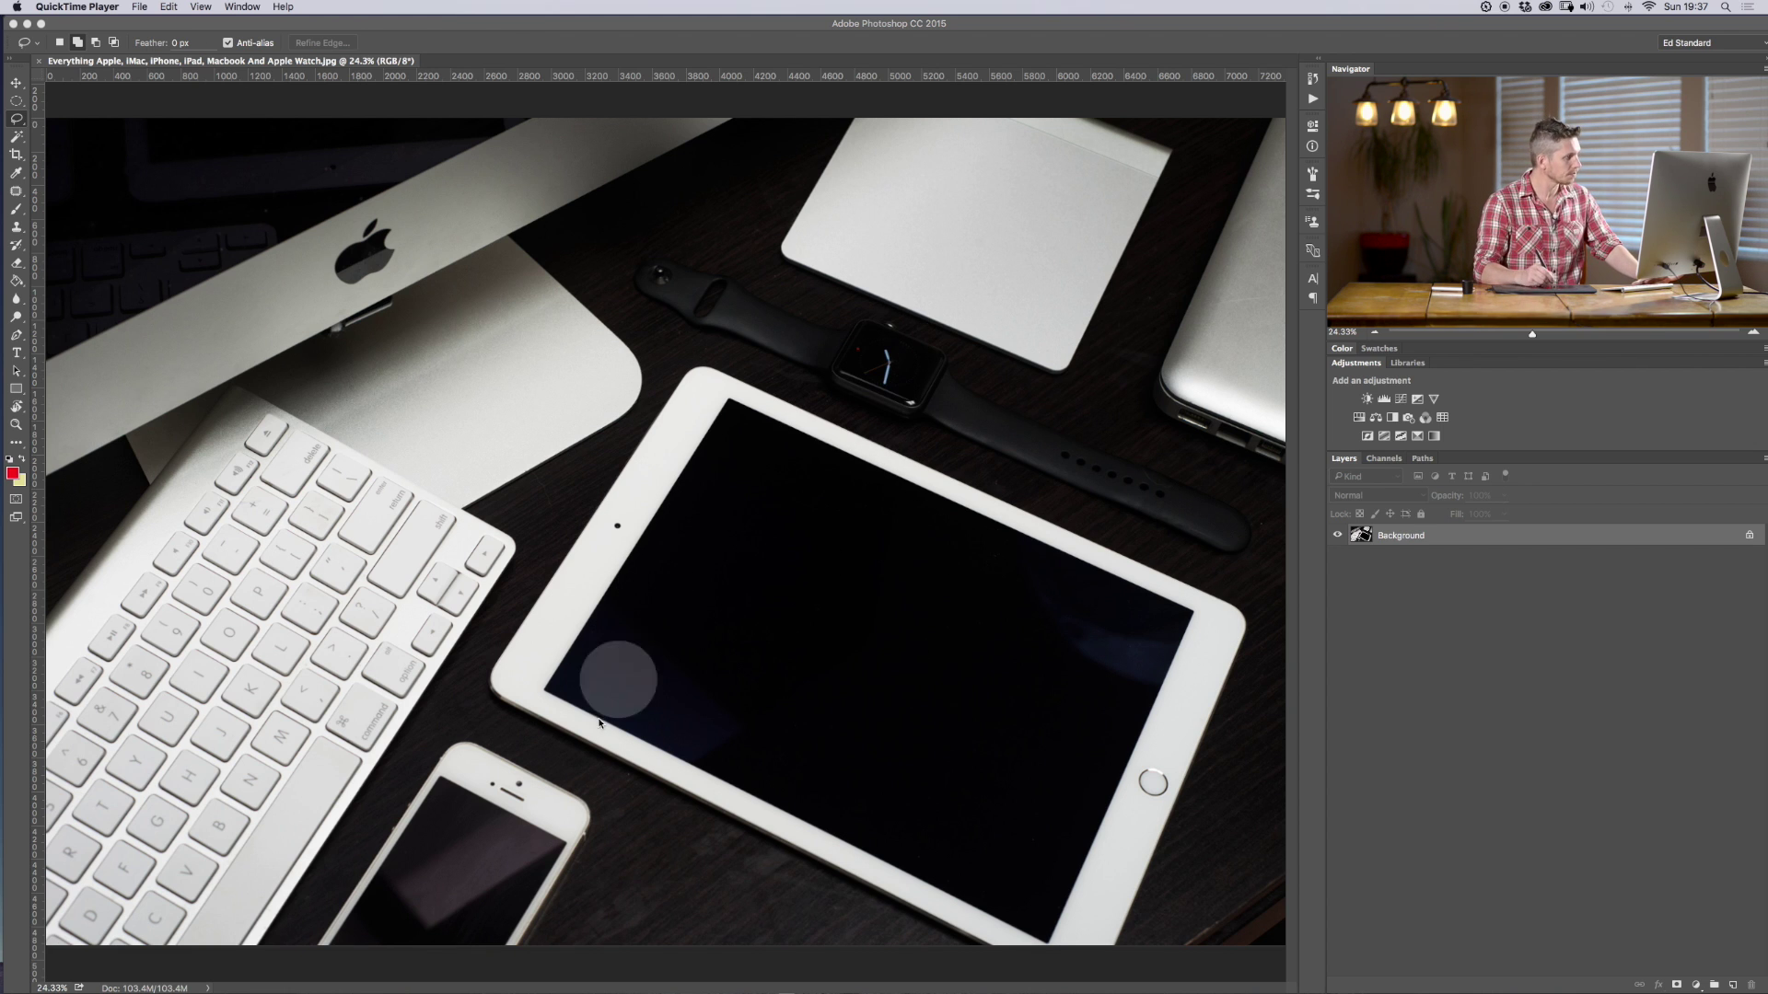
- Switch to the Rectangular Marquee and draw test rectangles across the iMac and iPad
left_click(18, 102)
left_click(50, 99)
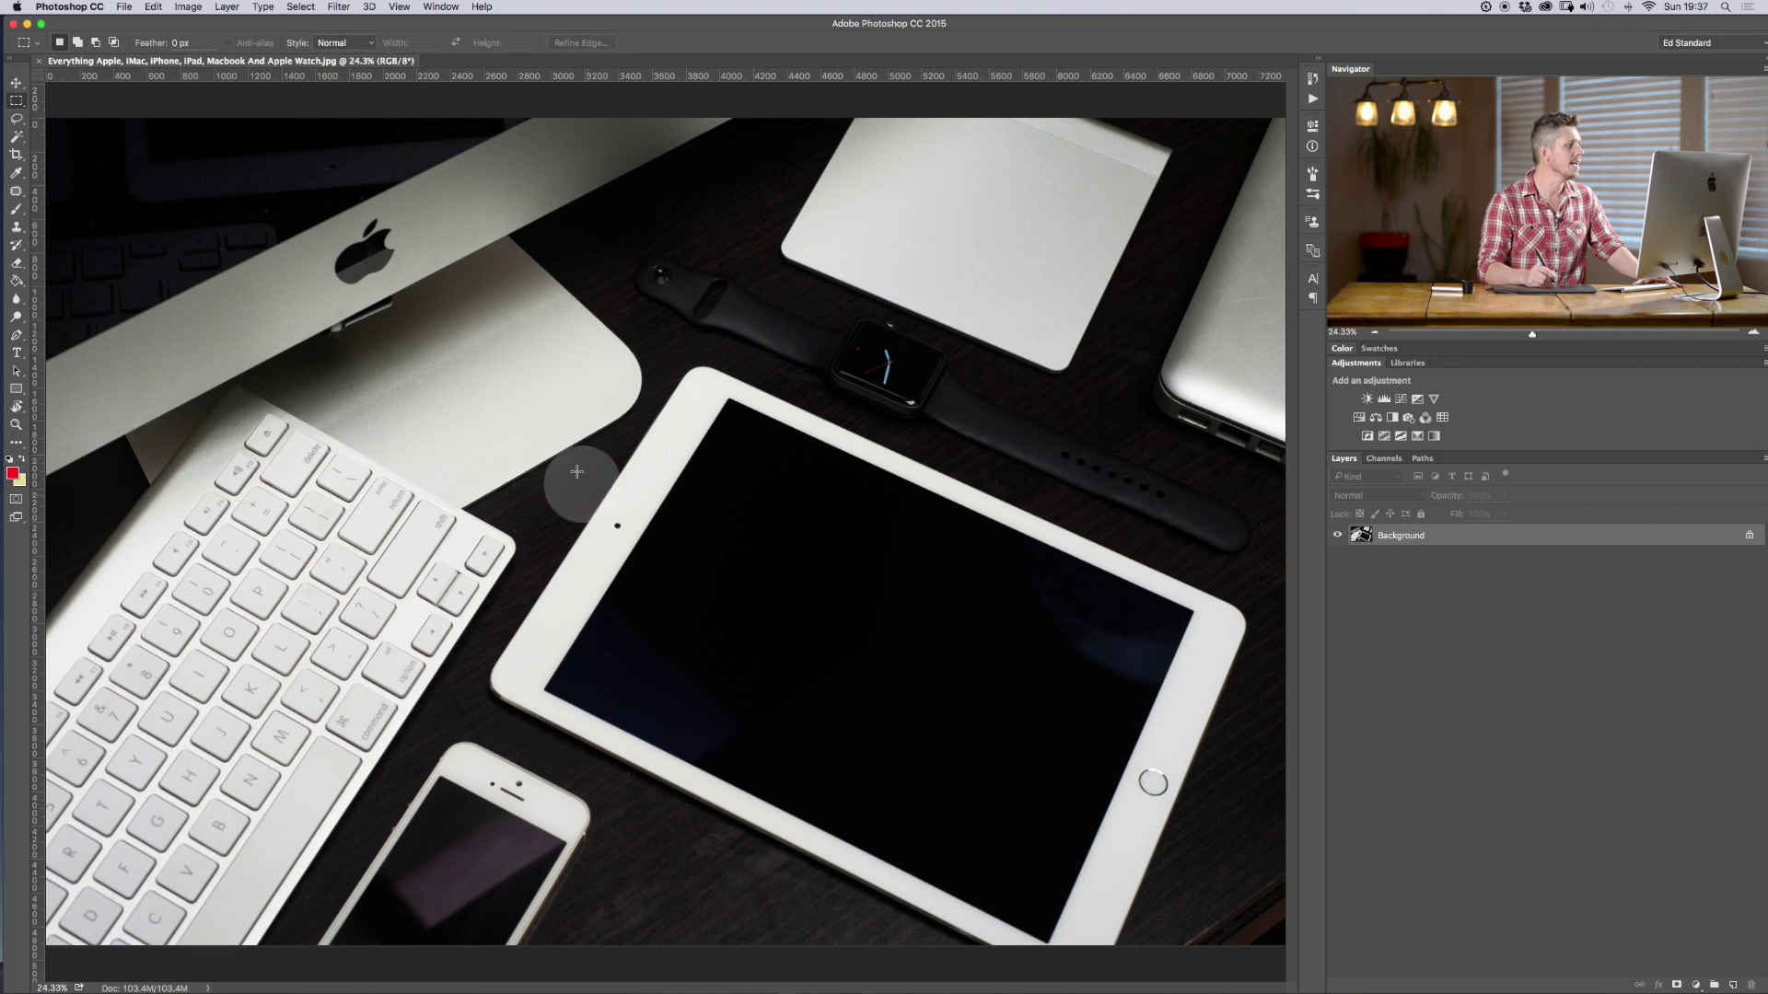
left_click_drag(266, 234, 938, 656)
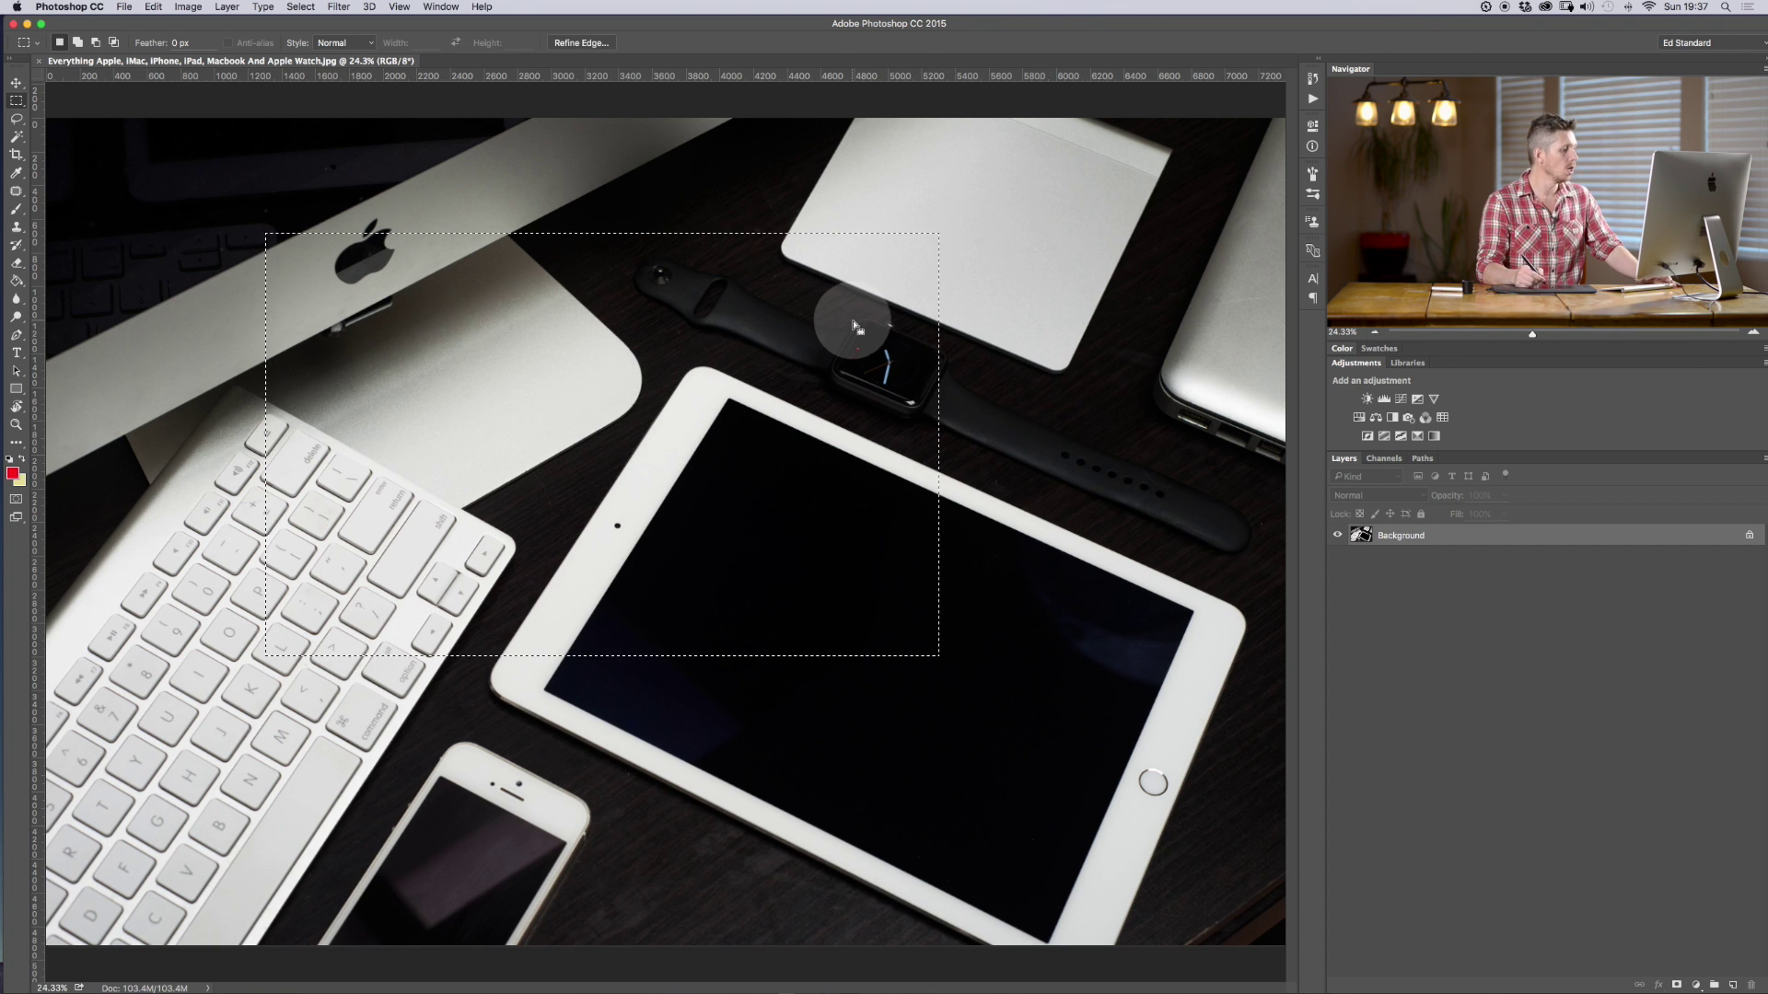
left_click(459, 199)
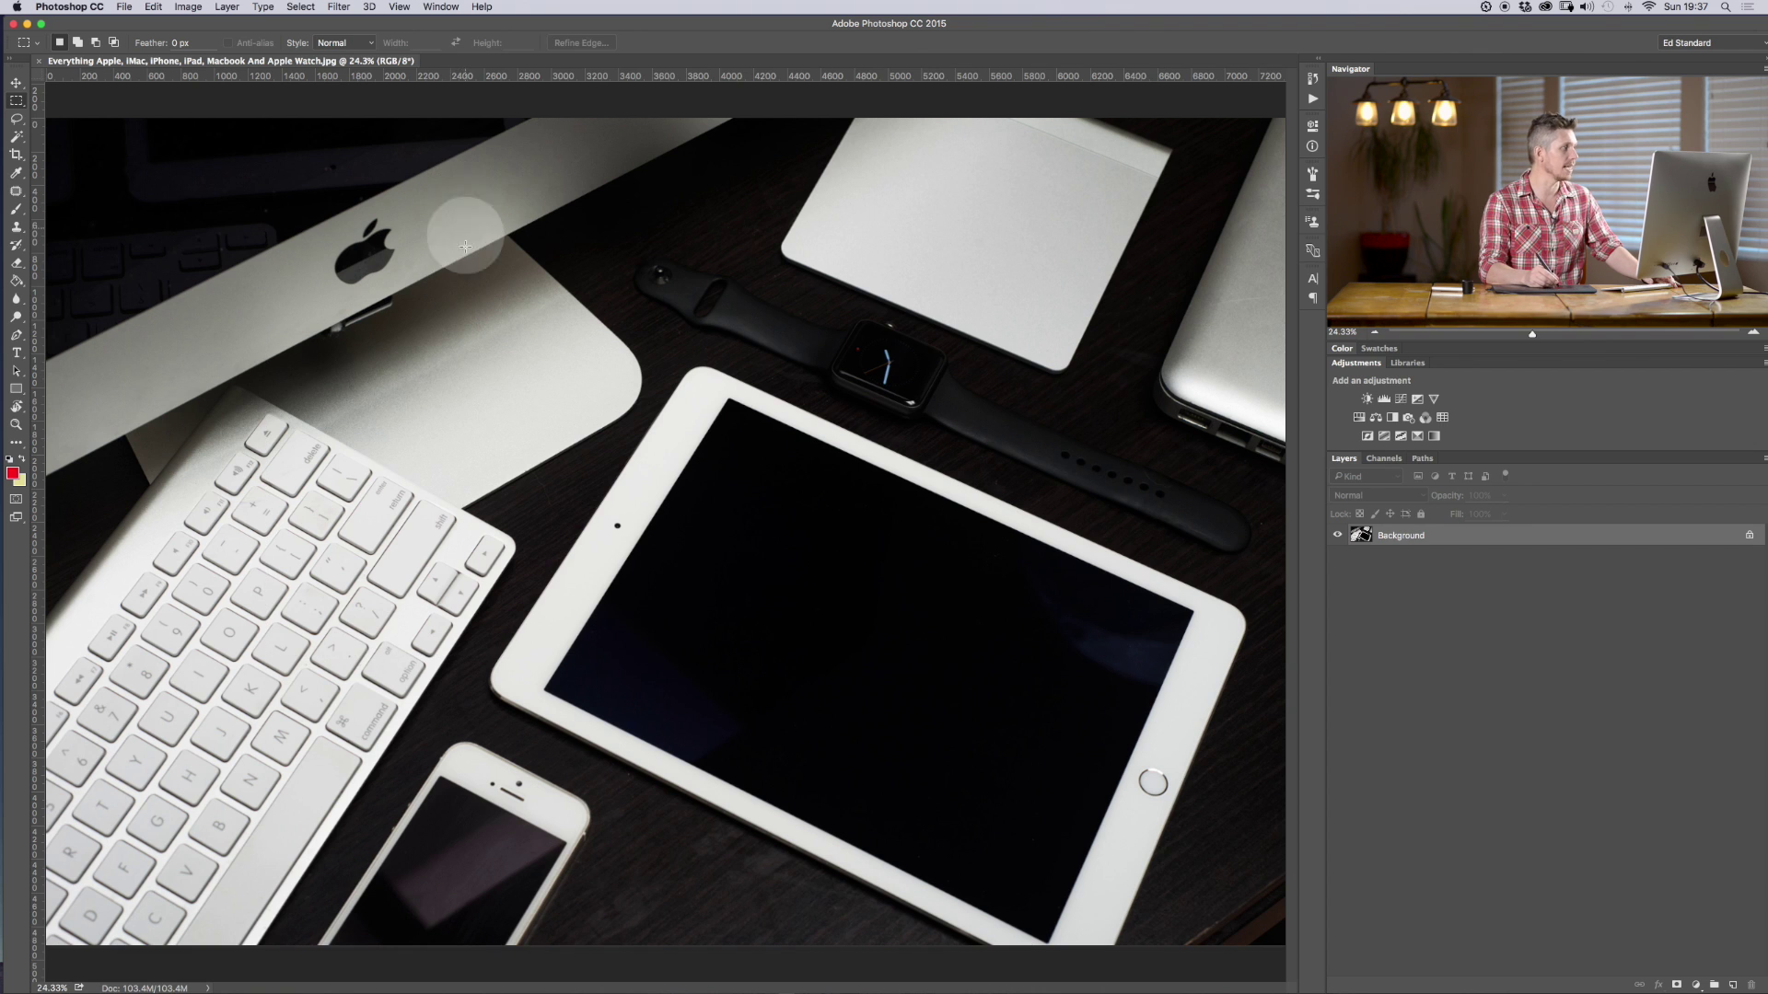
left_click_drag(375, 260, 825, 472)
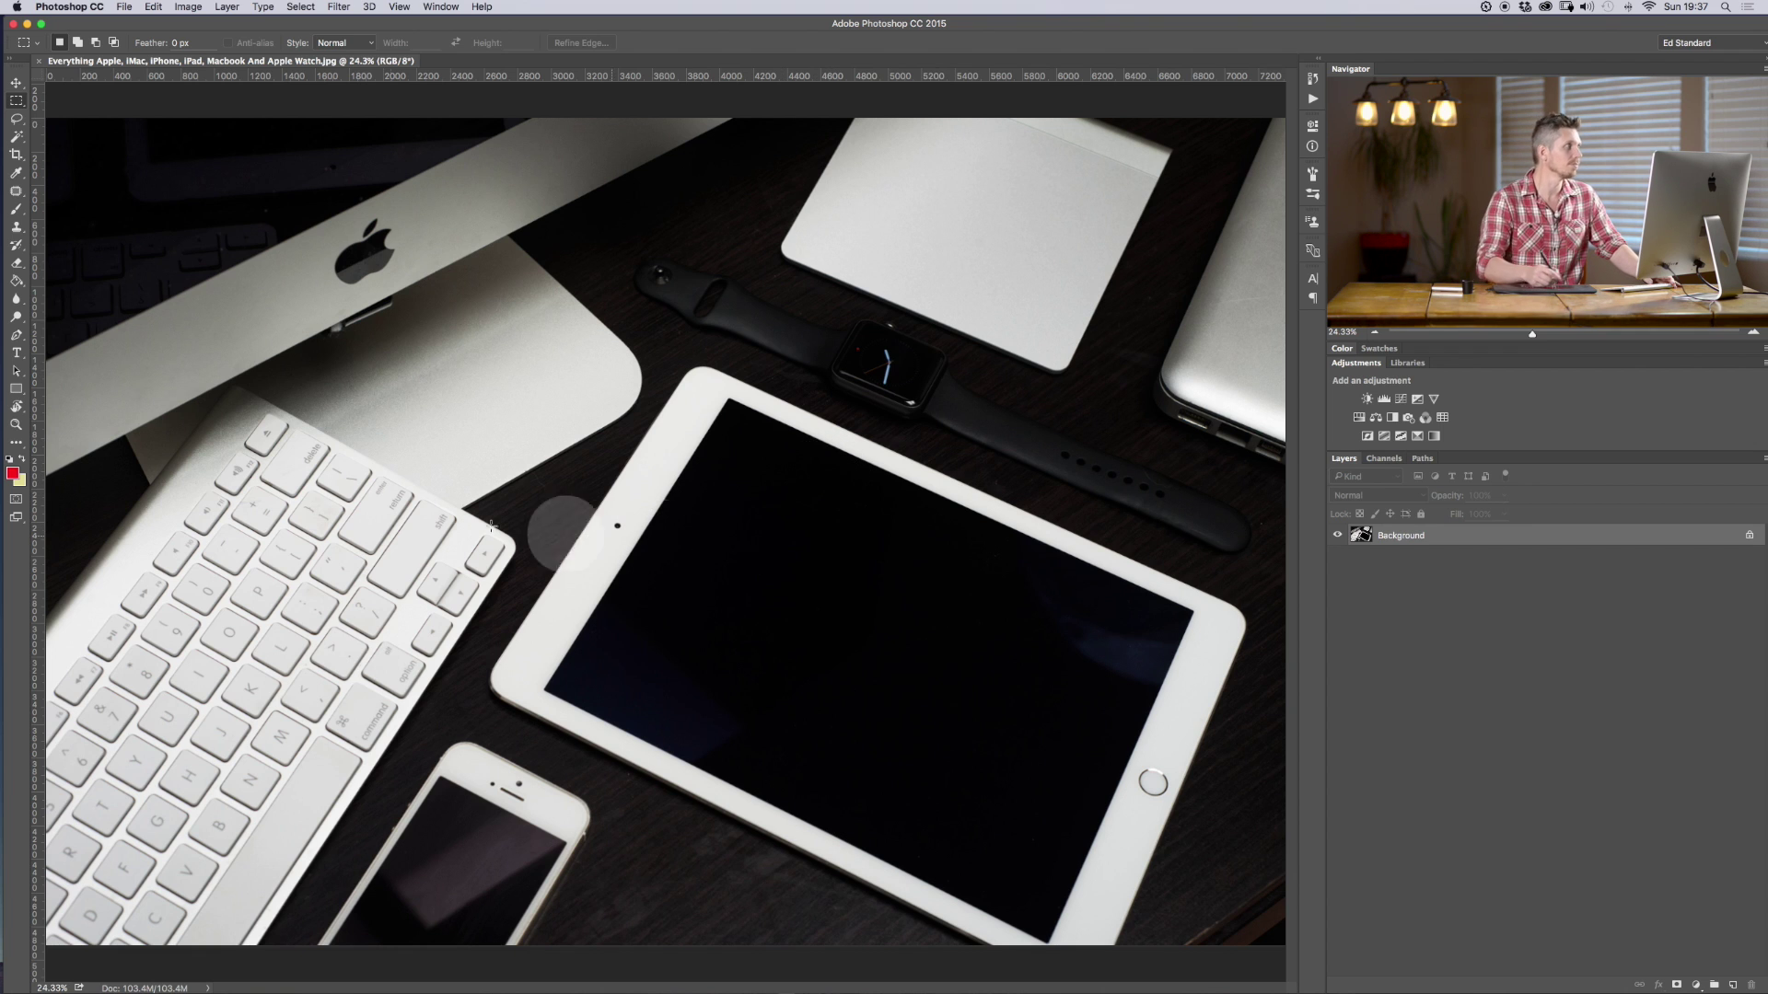
- Switch to the Elliptical Marquee, draw a test ellipse and a large circle over the iMac and iPad, then deselect
left_click_drag(21, 98, 92, 122)
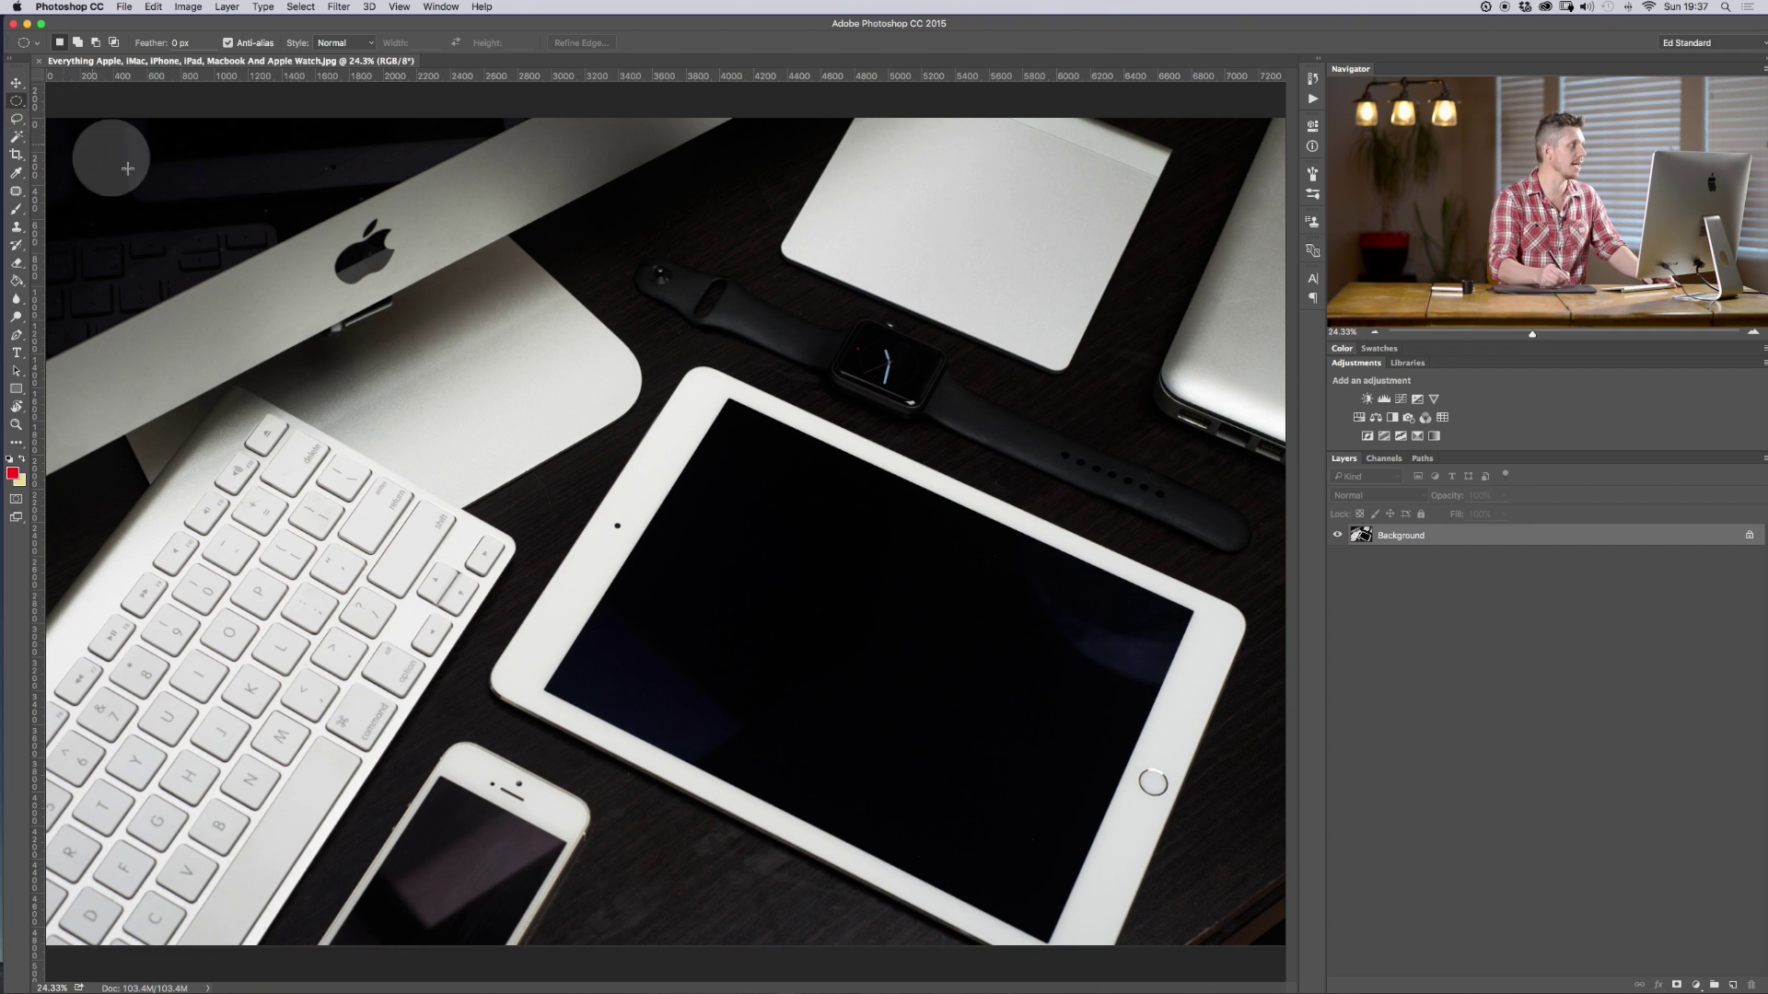
left_click_drag(441, 148, 638, 858)
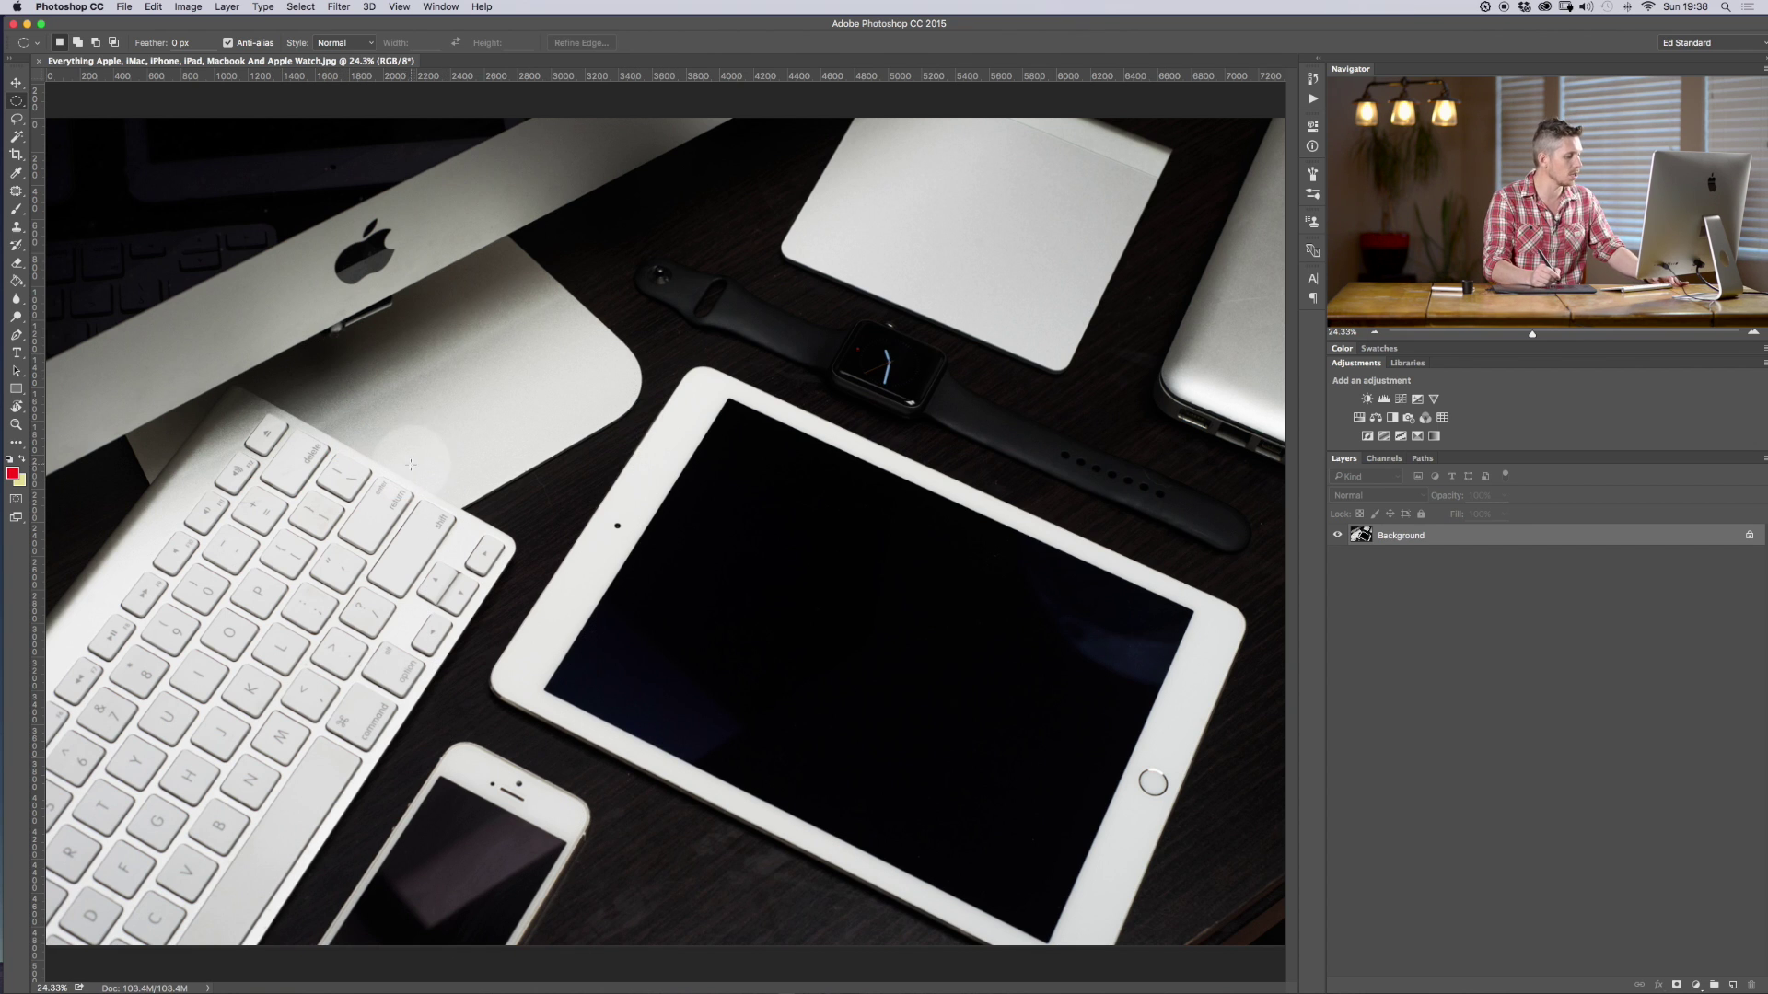
left_click_drag(772, 571, 1197, 828)
left_click(1021, 500)
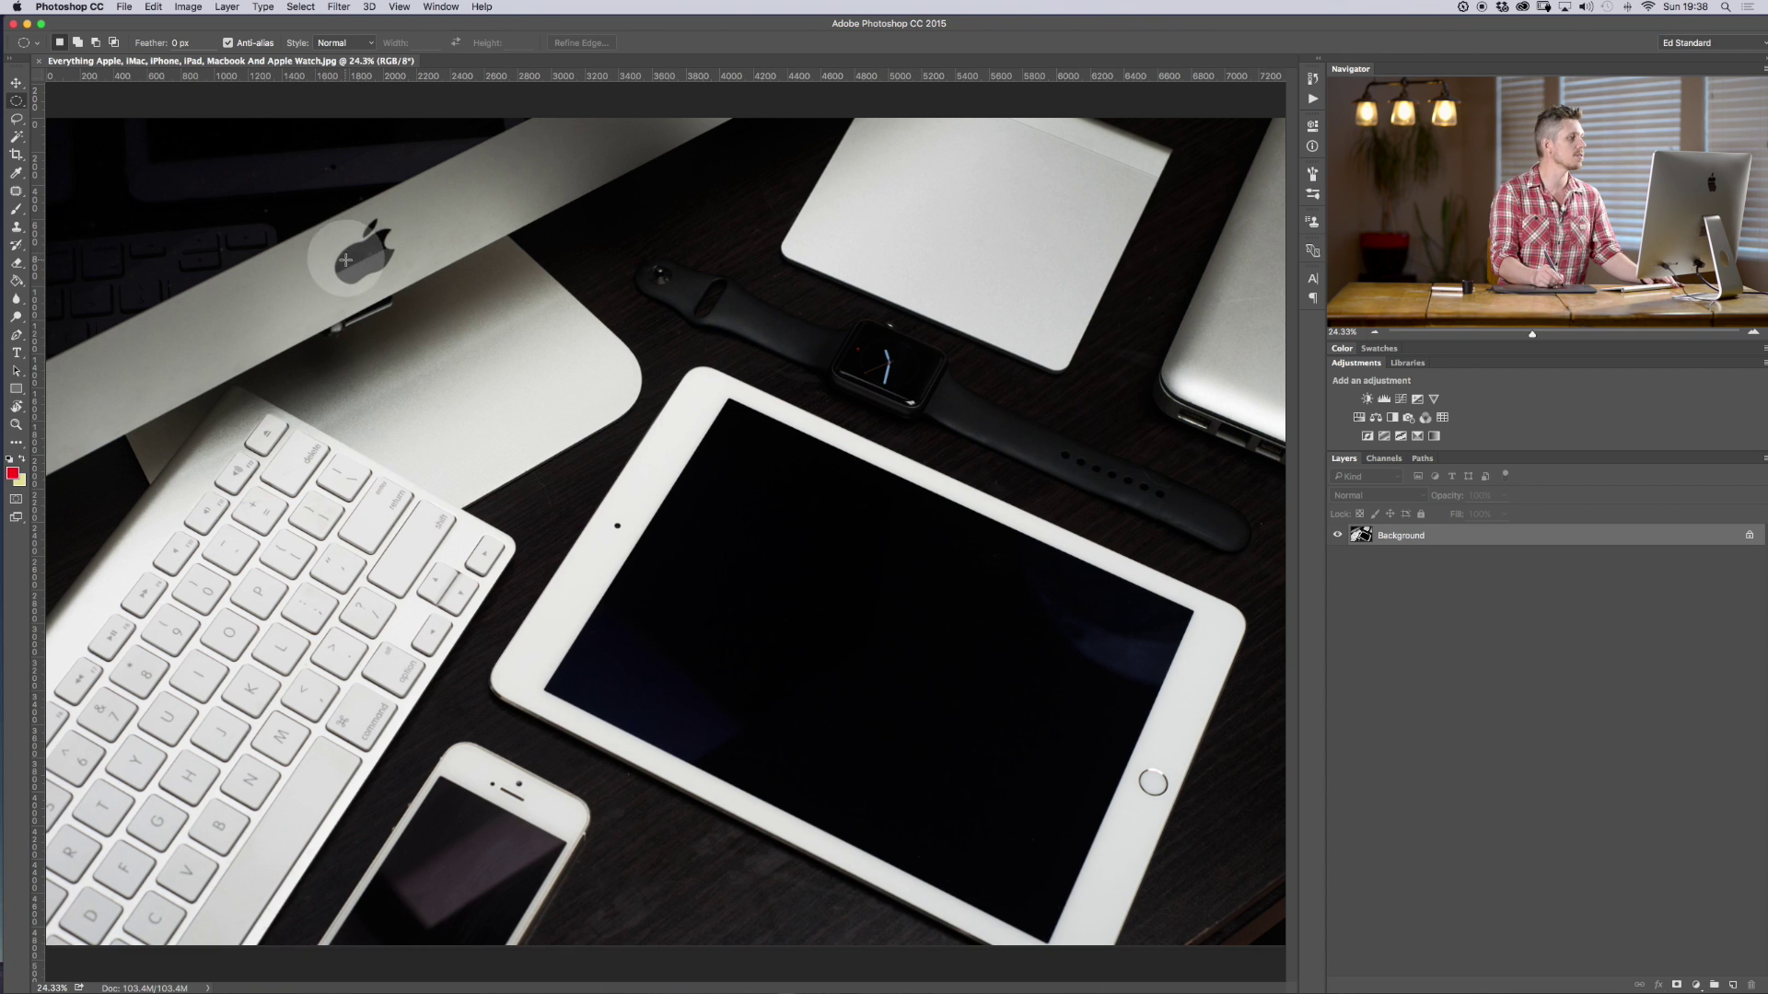
- Move a circular selection from the iMac to the upper right to reveal the yellow fill, then undo
left_click_drag(329, 237, 879, 789)
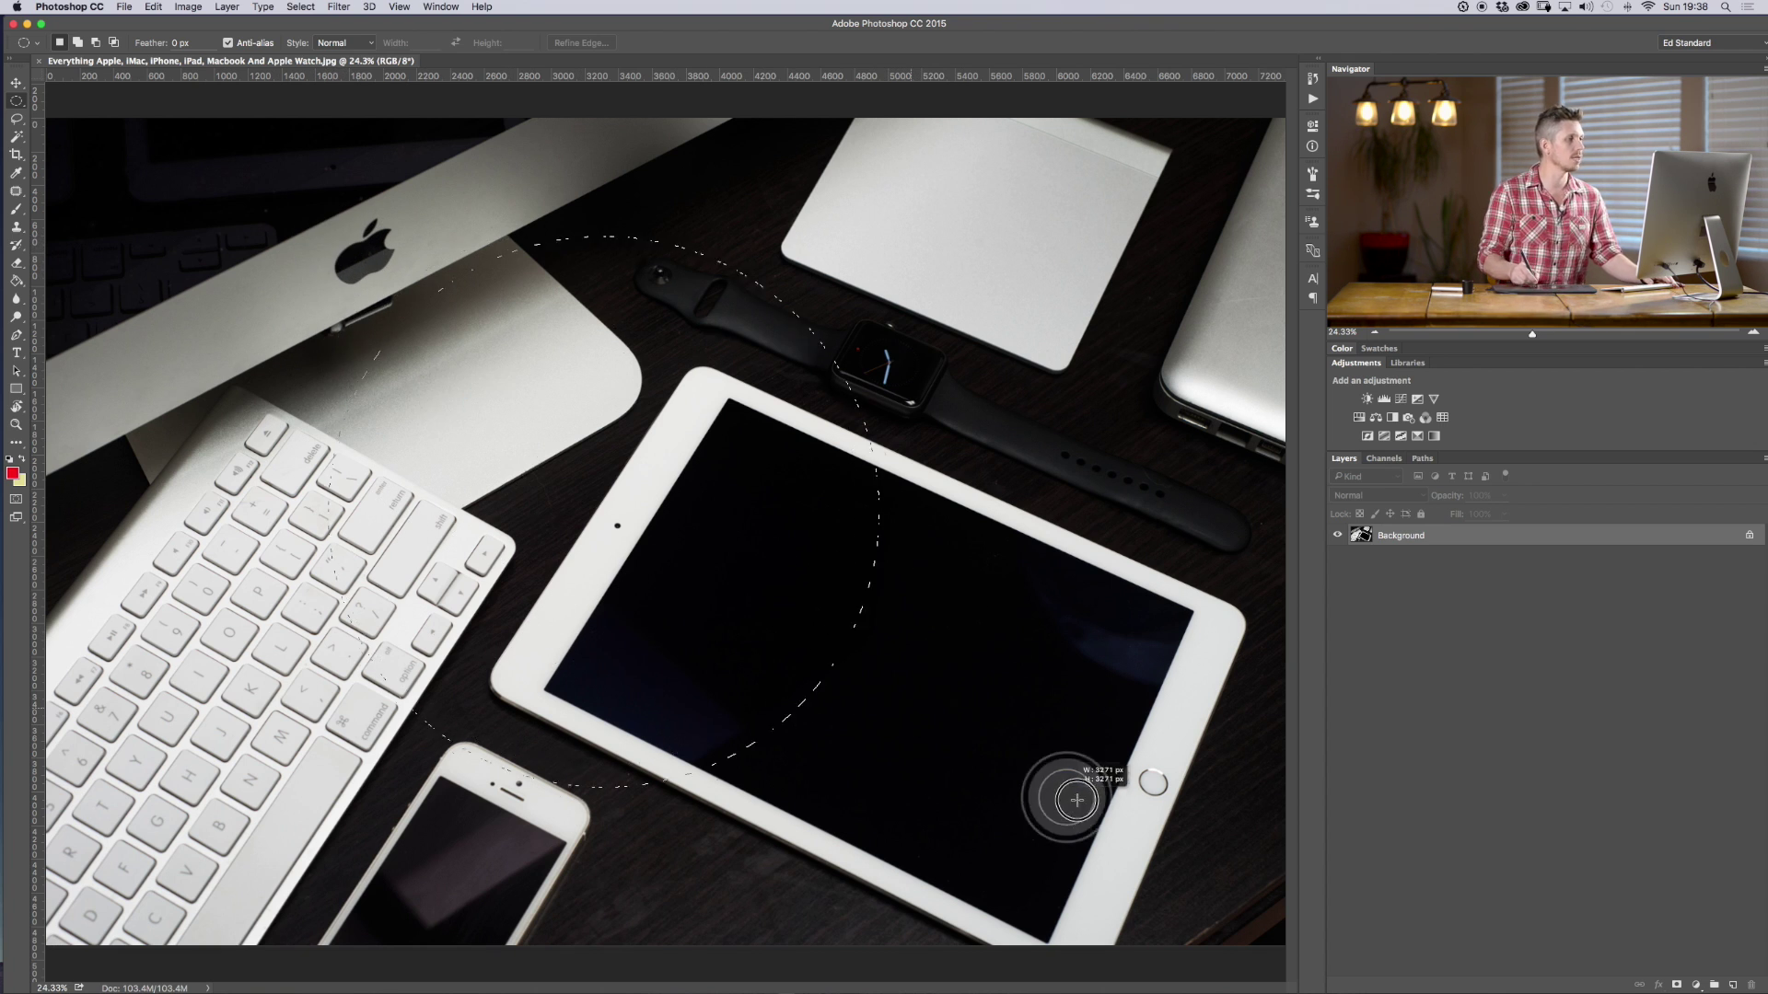
left_click(17, 83)
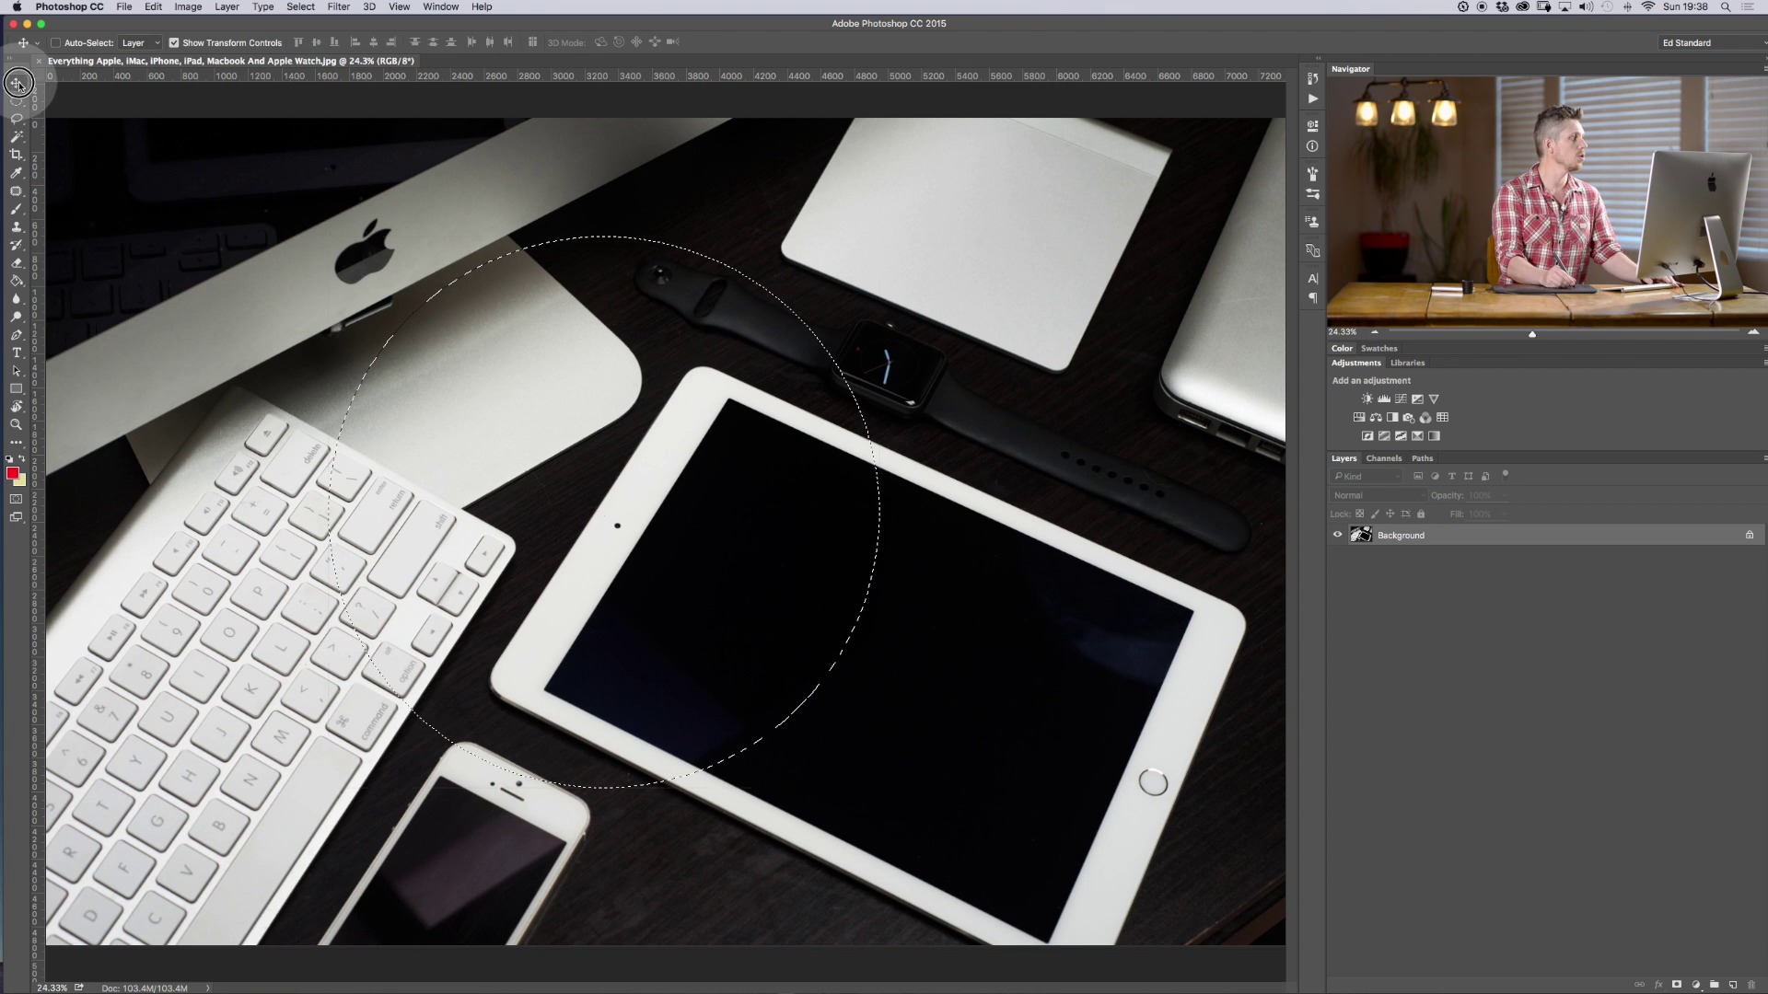
left_click_drag(681, 497, 969, 596)
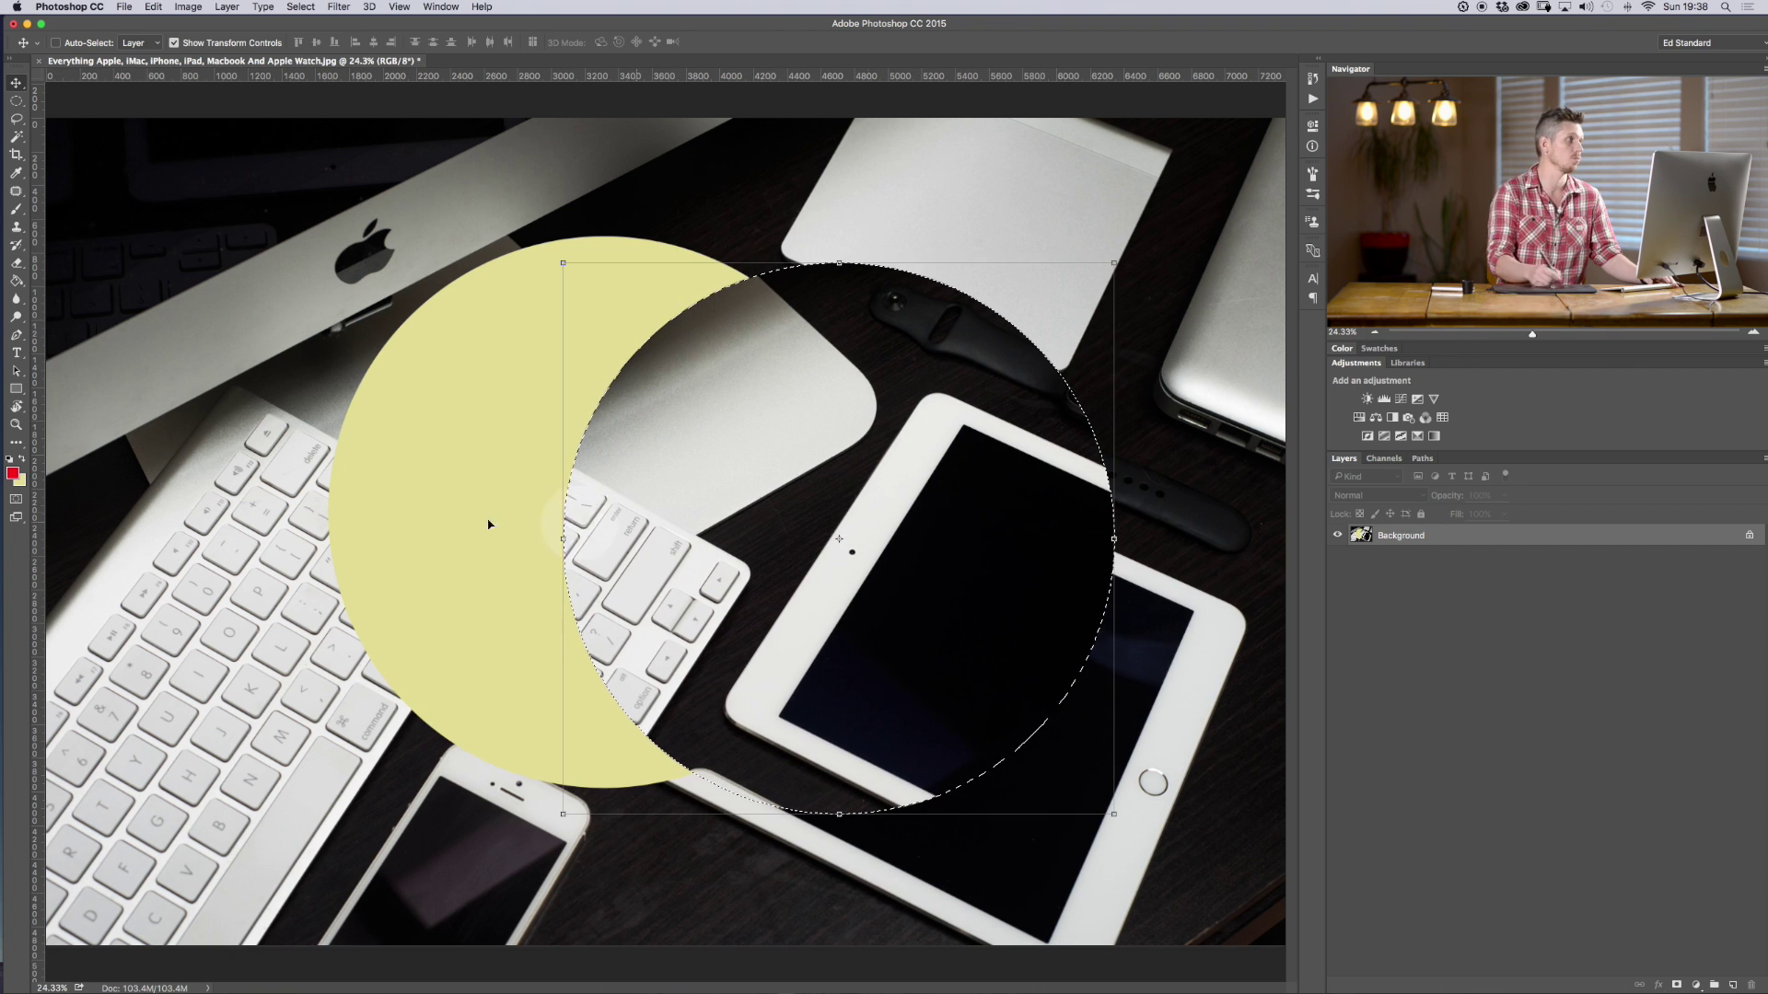
key("super+z")
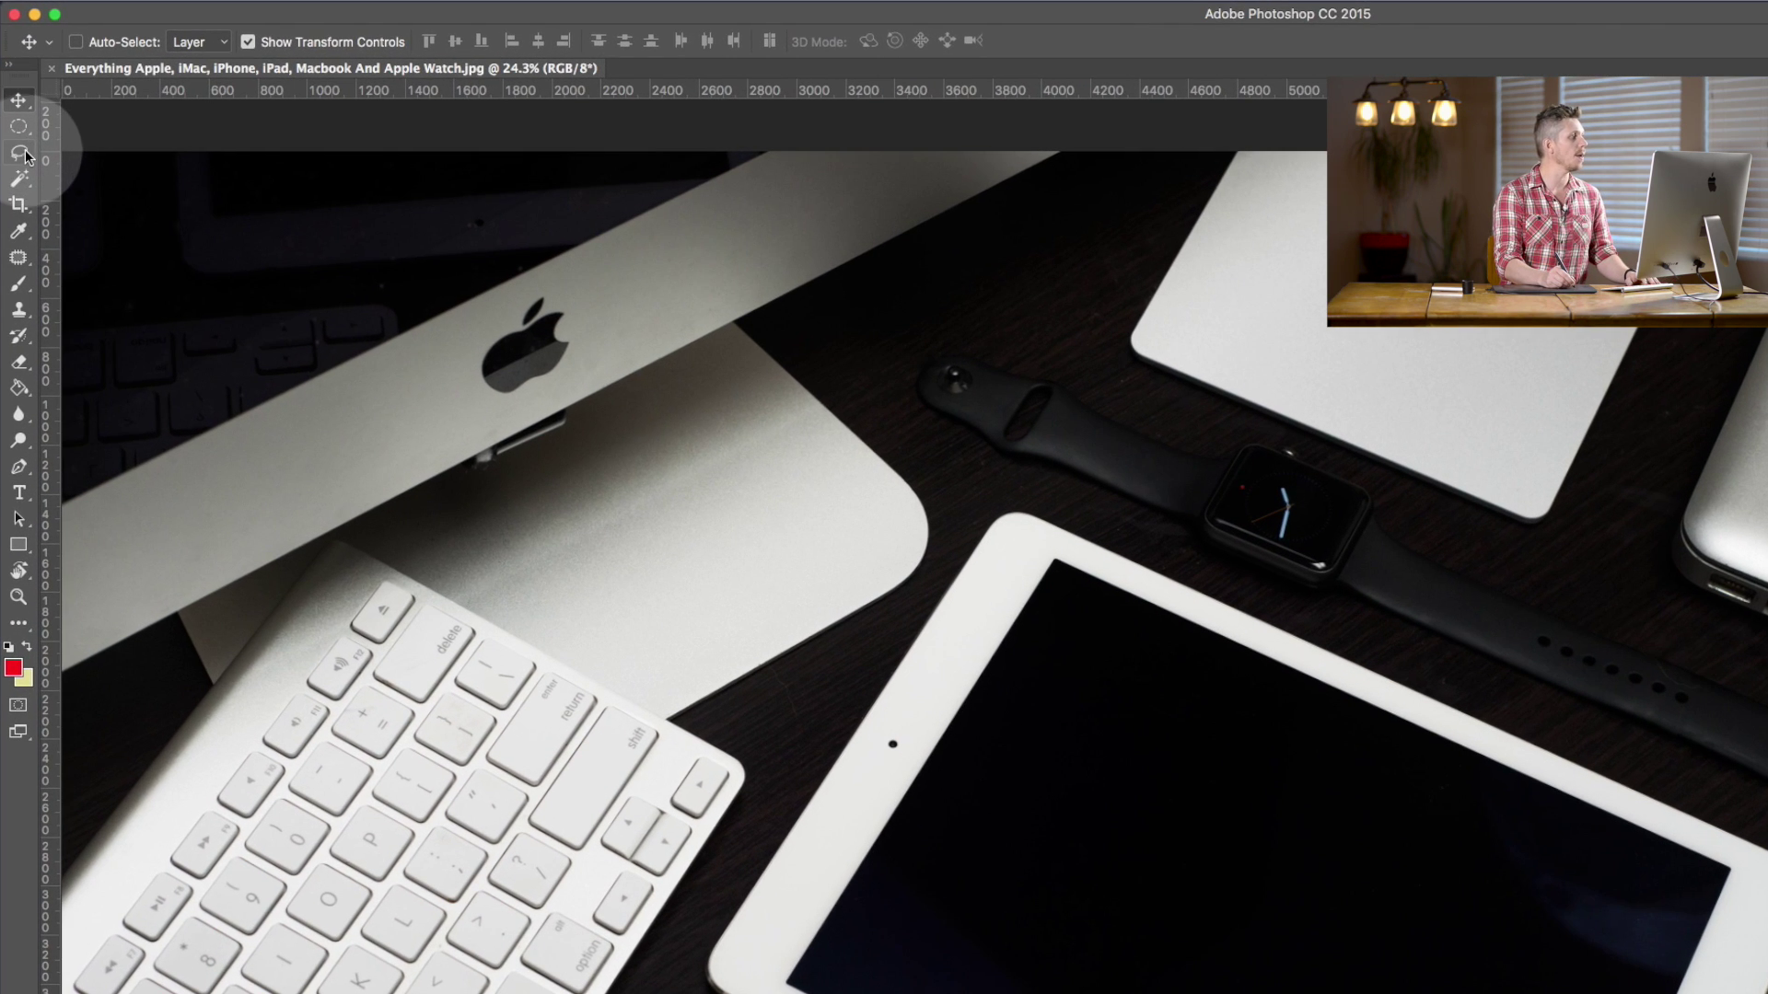
- Return to the Rectangular Marquee, select the iMac stand's corner, and check it in Quick Mask
left_click(20, 153)
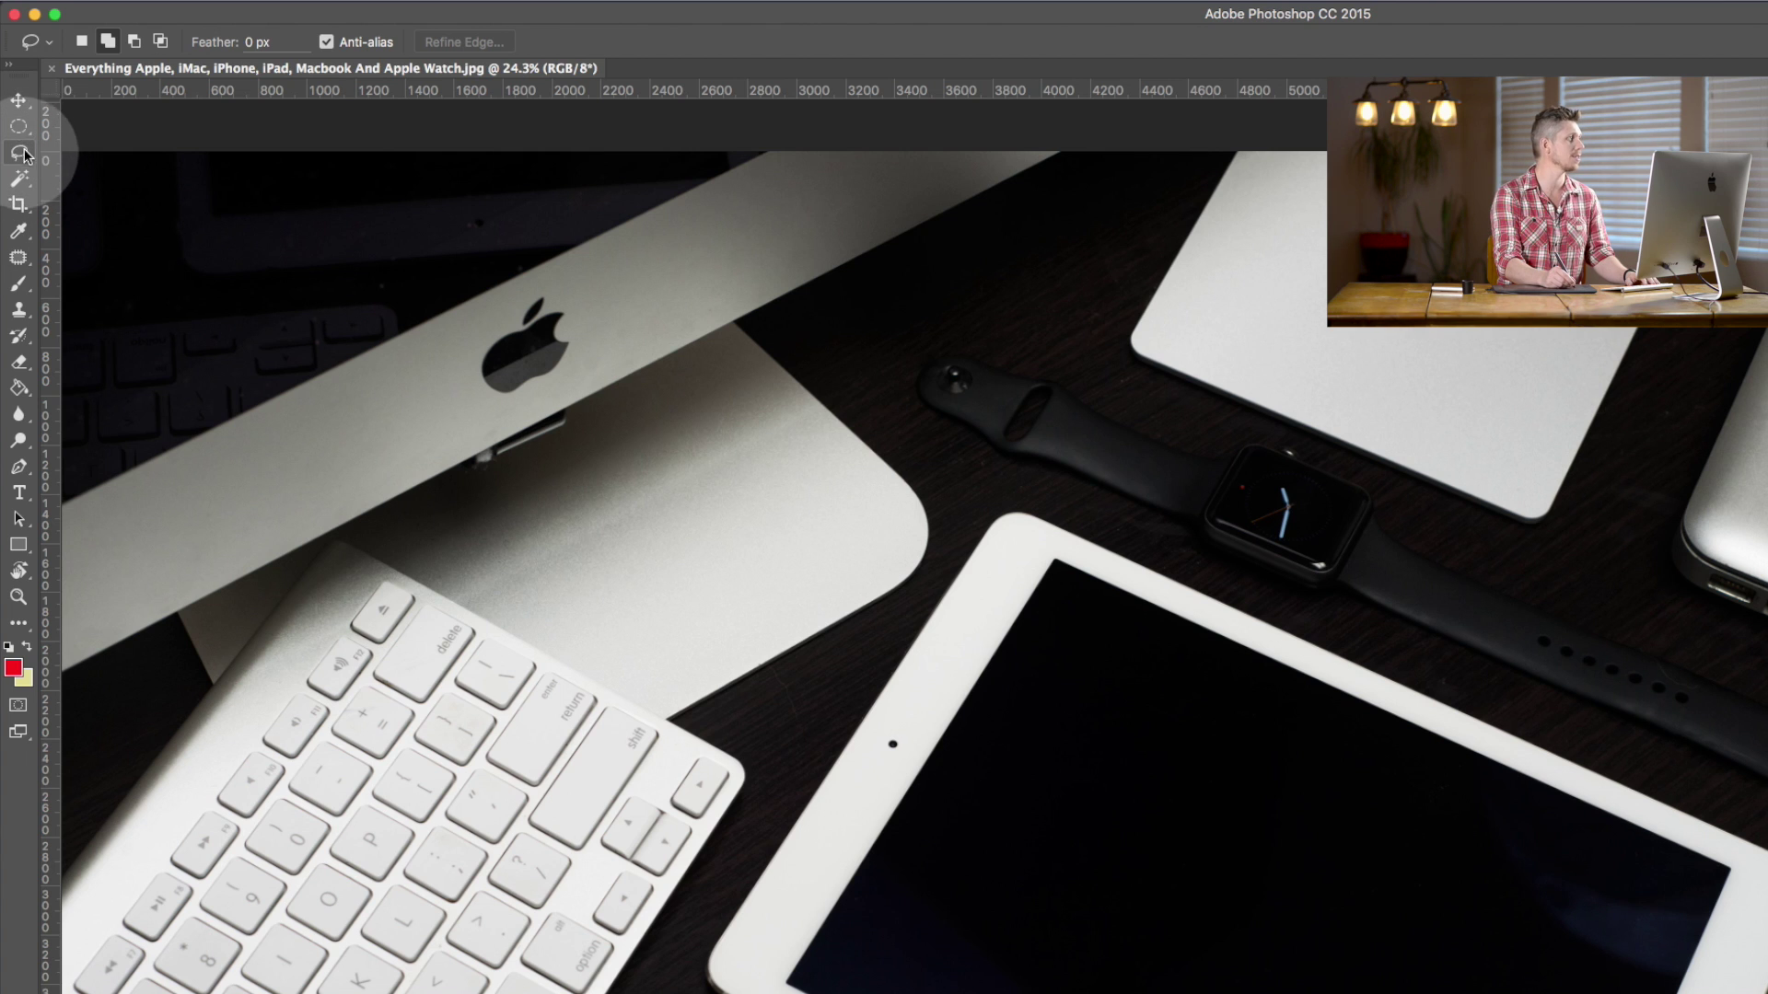
left_click(25, 136)
left_click(29, 135)
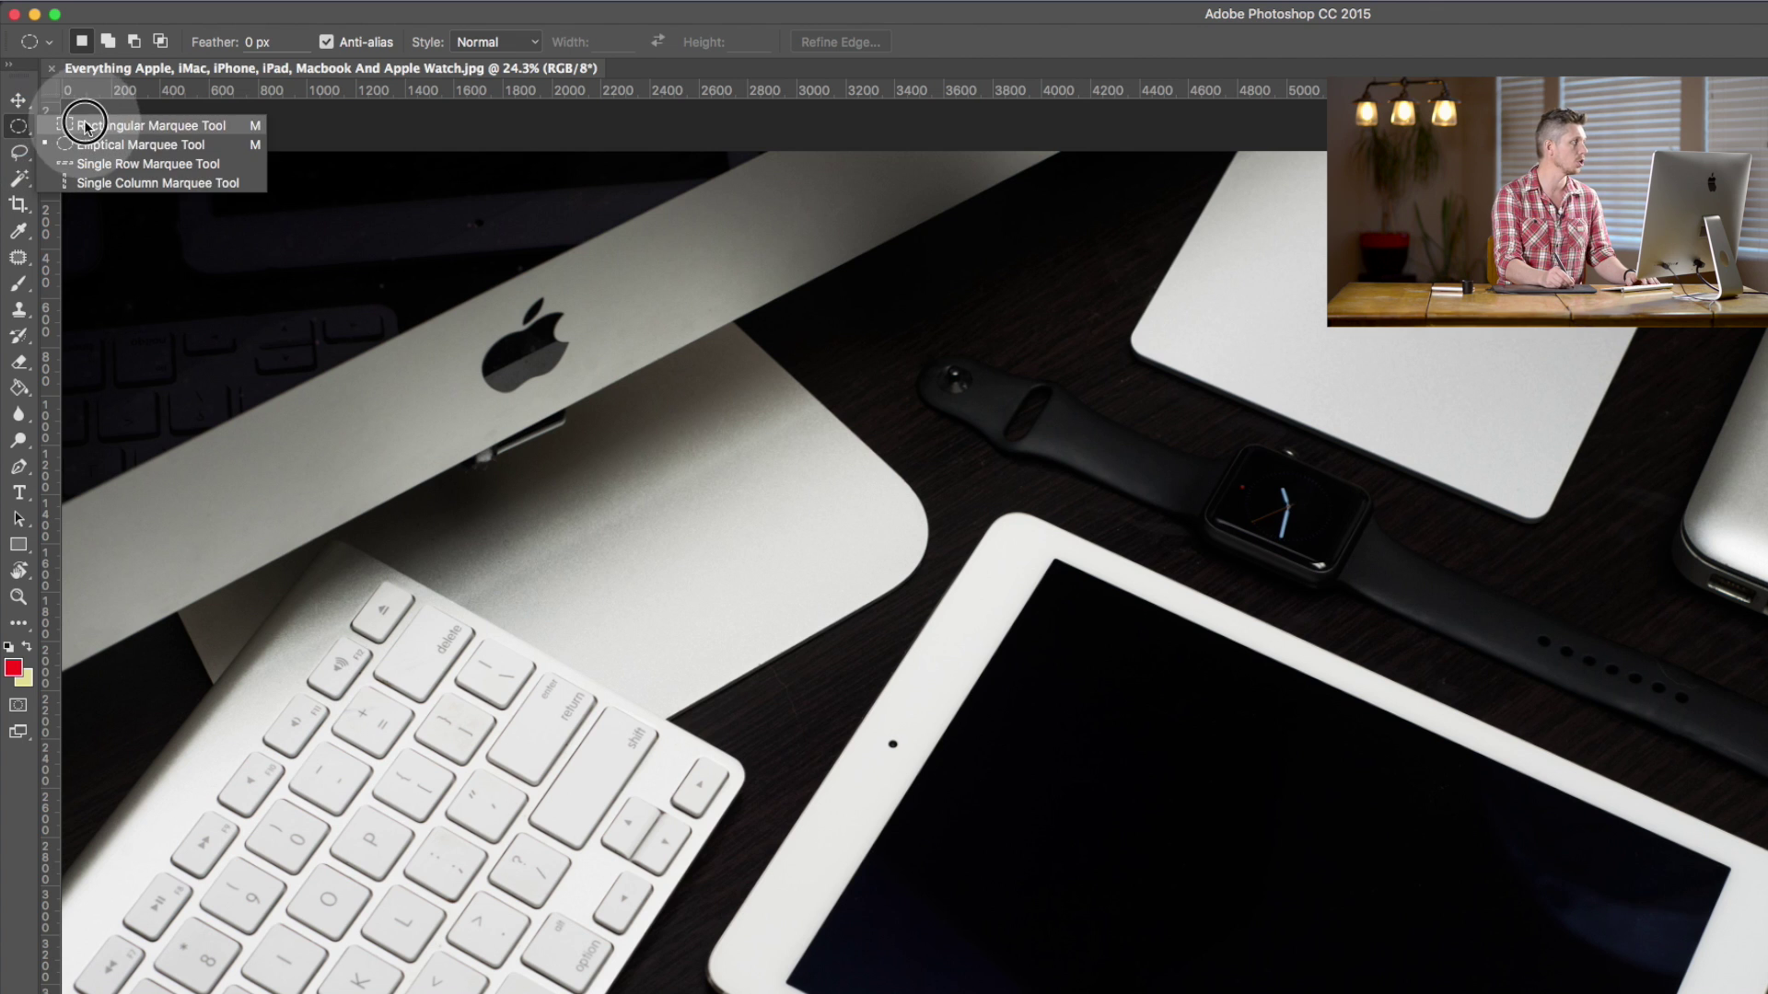
left_click(138, 123)
left_click(575, 402)
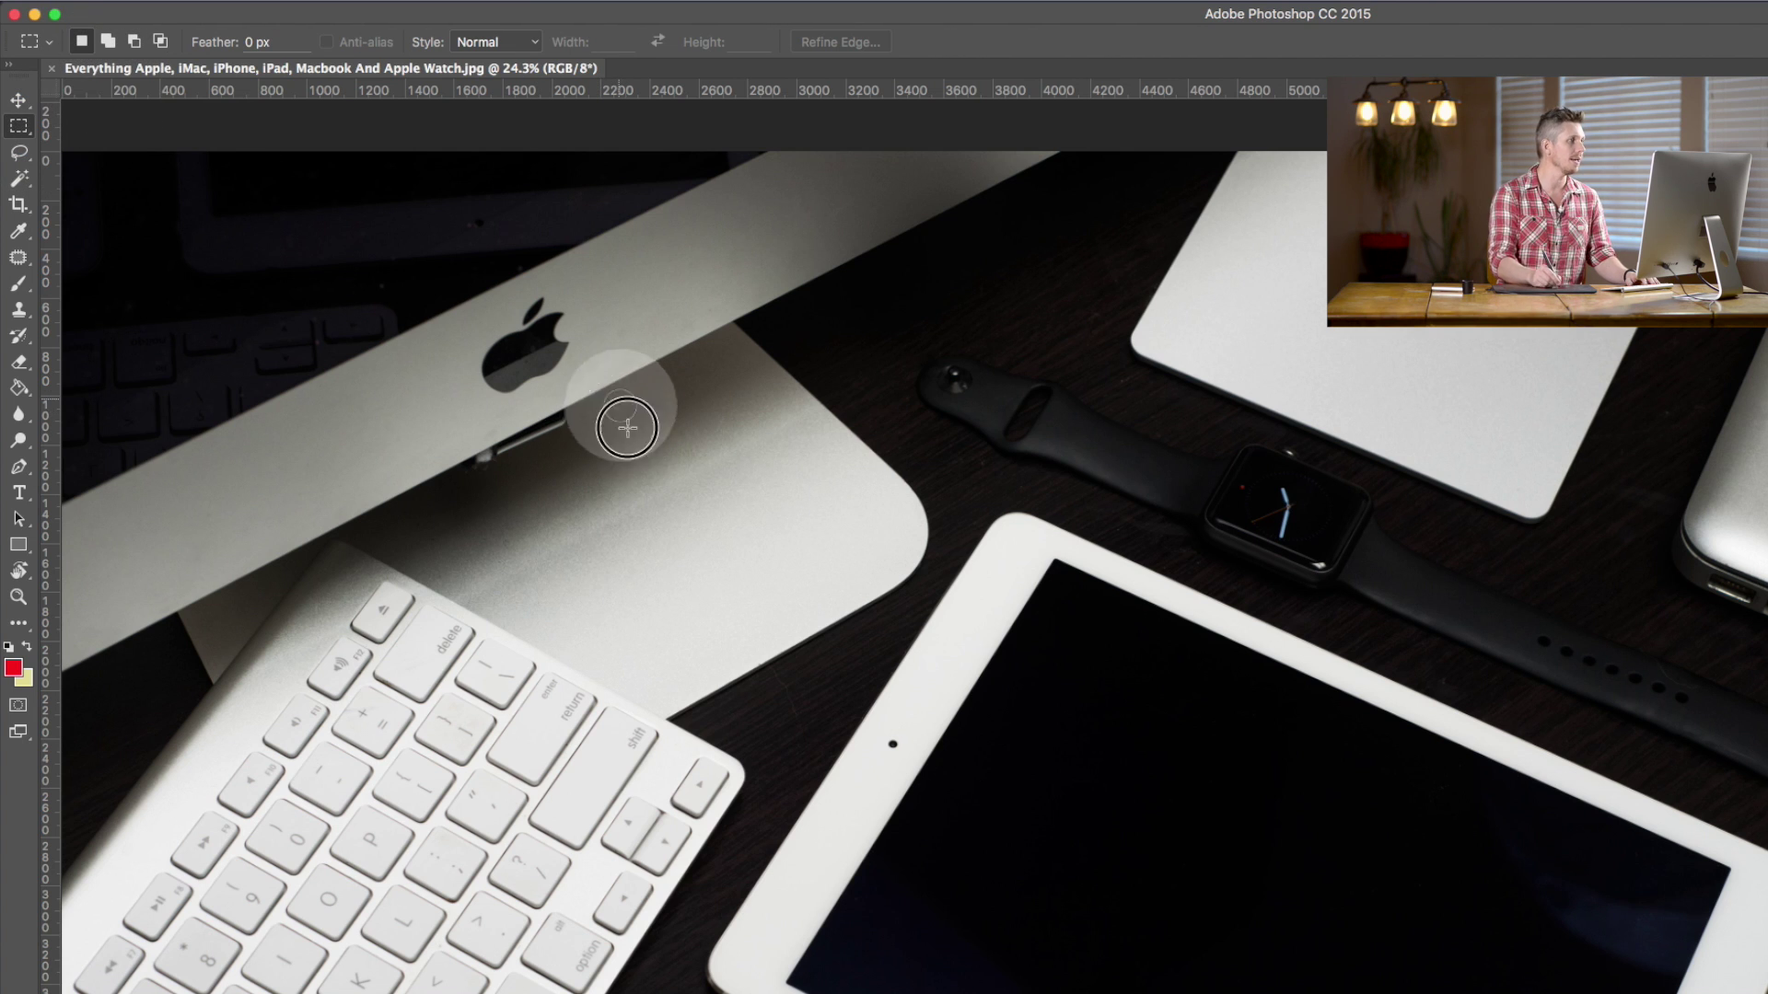
left_click_drag(618, 400, 1078, 738)
key("q")
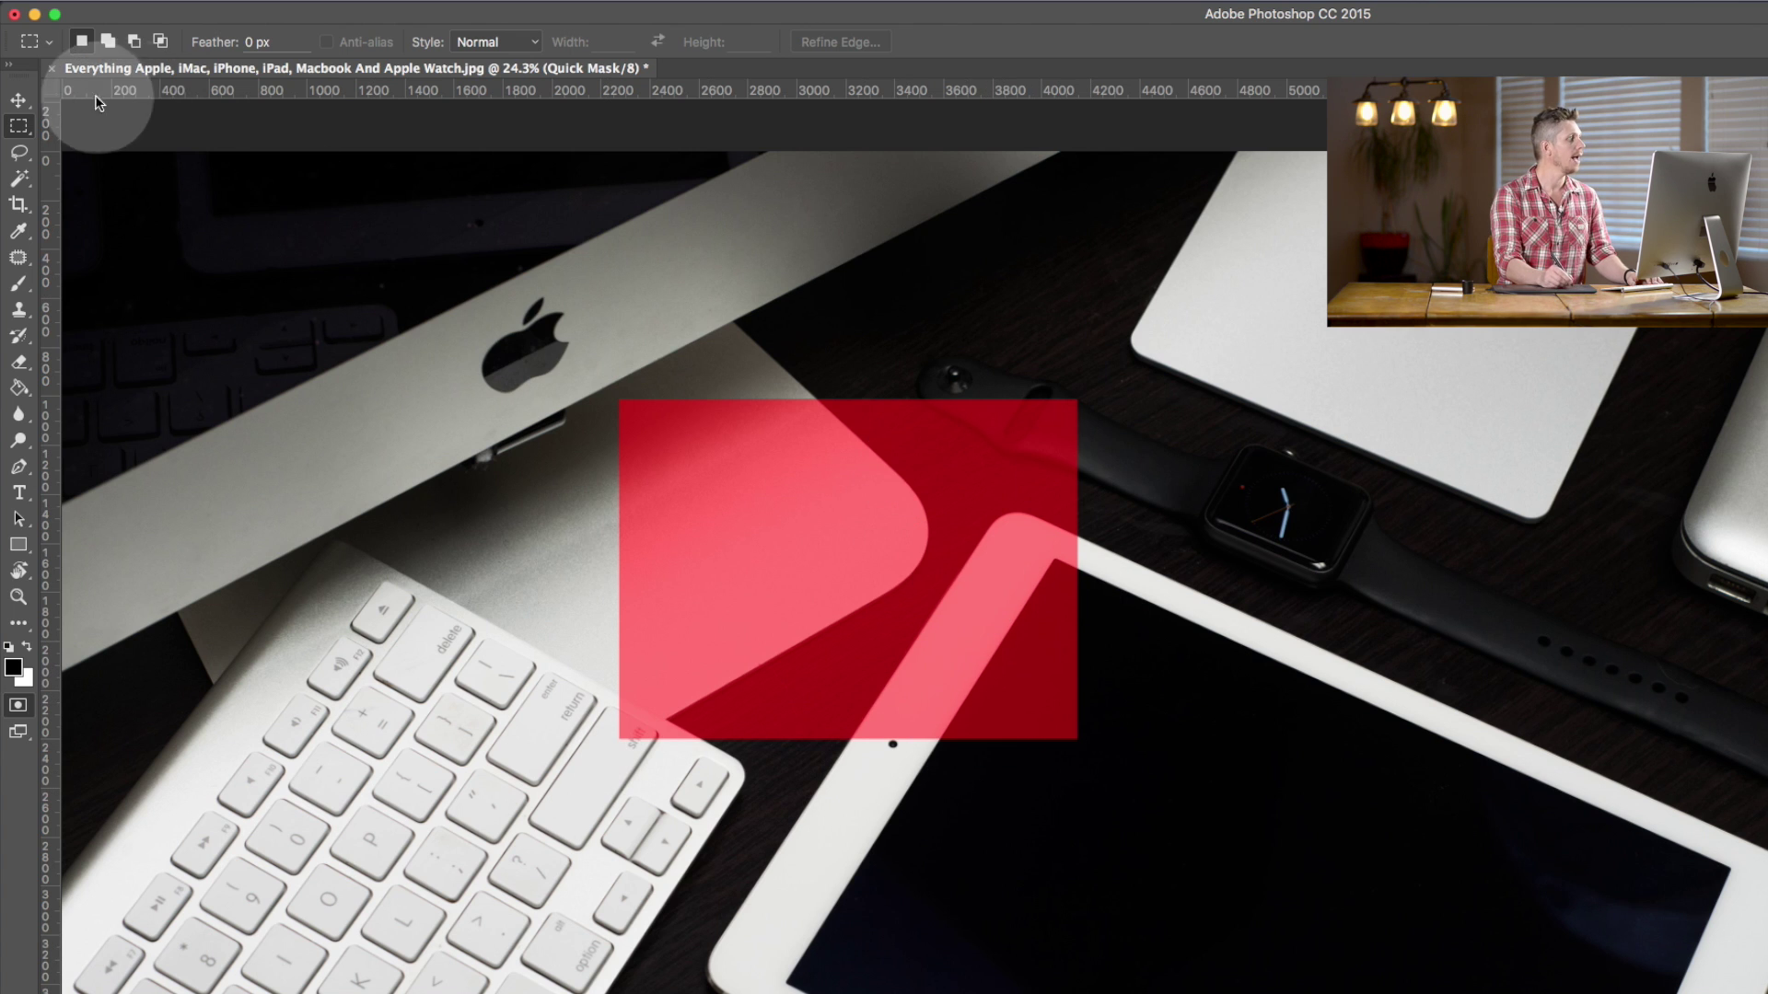
key("q")
- Add a rectangle over the iPad, then subtract one to leave an L-shaped selection
left_click(109, 42)
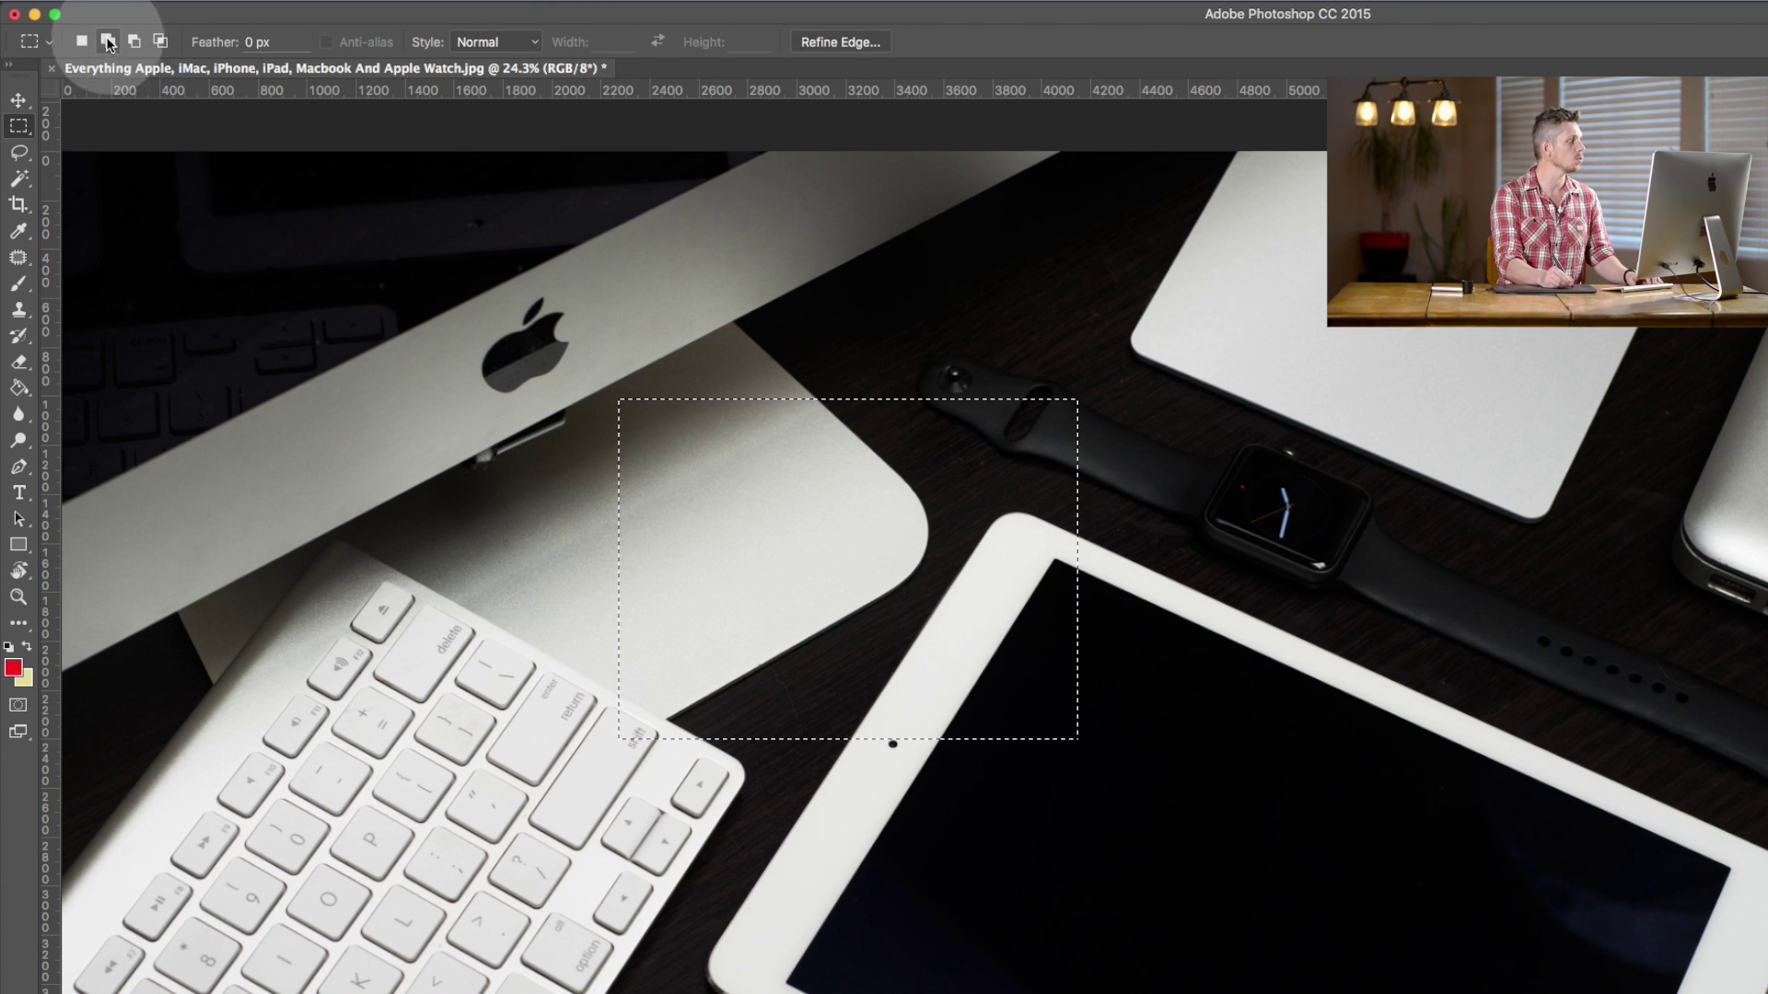
left_click_drag(916, 579, 1462, 919)
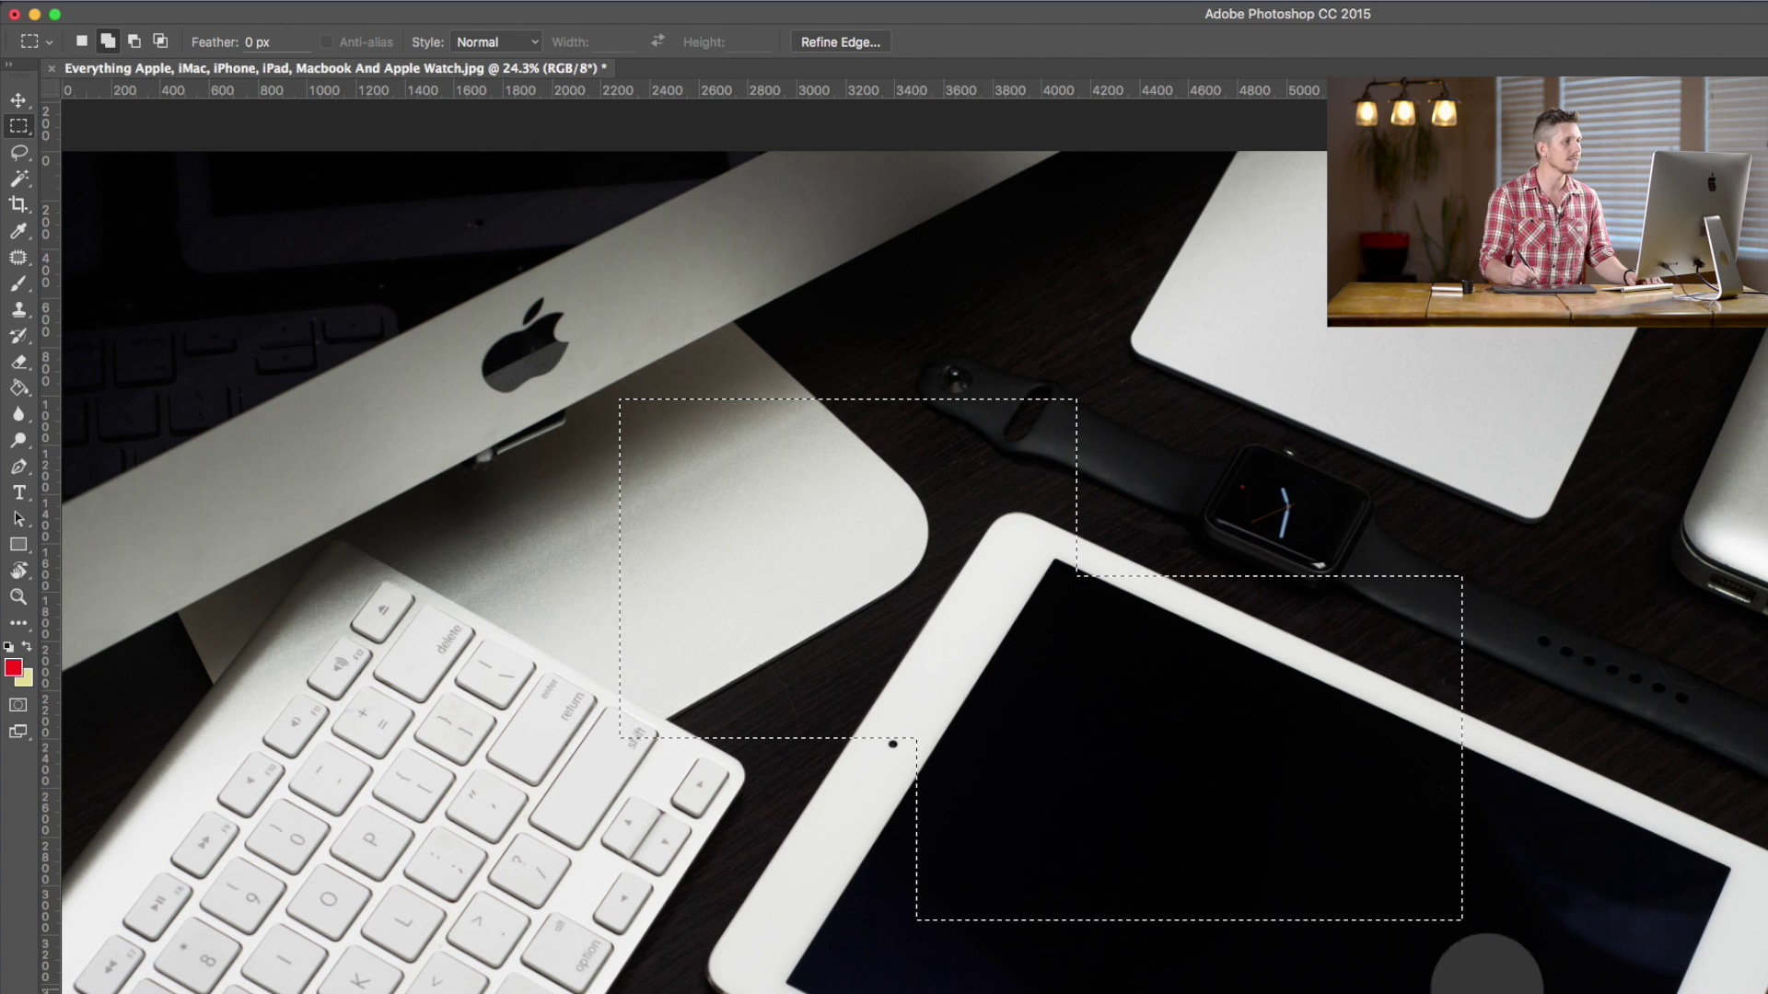
key("q")
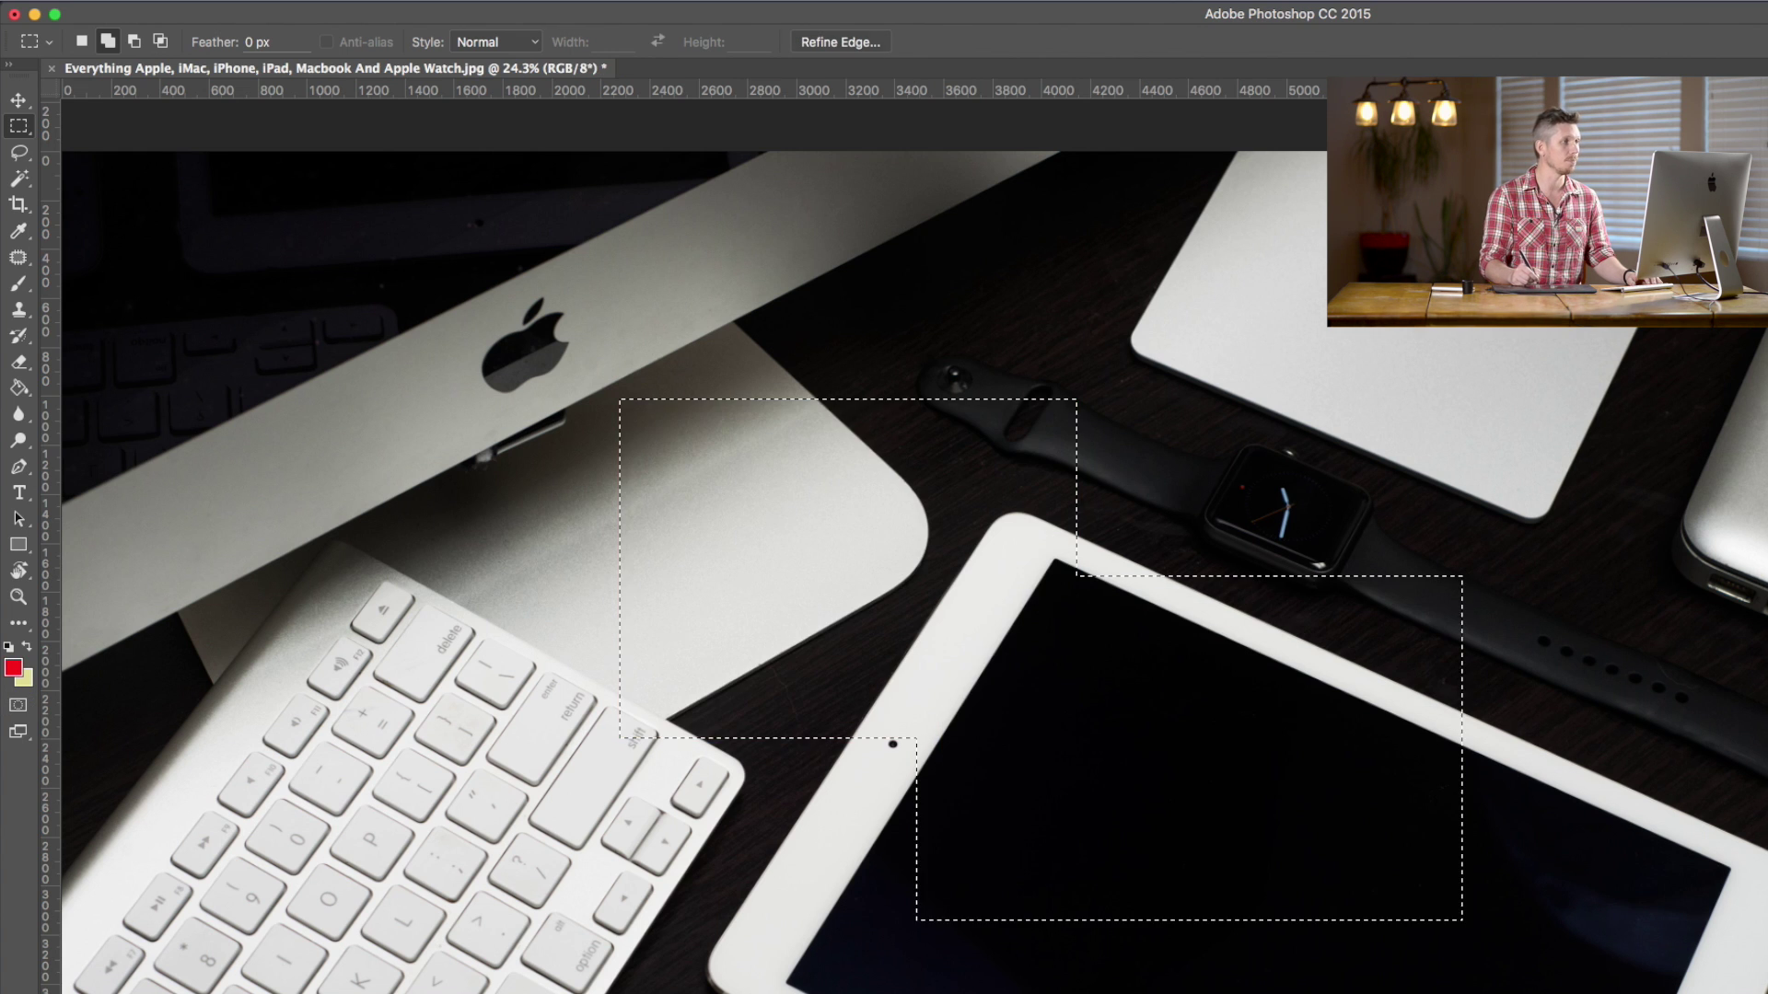
left_click(133, 41)
left_click_drag(1531, 940, 776, 578)
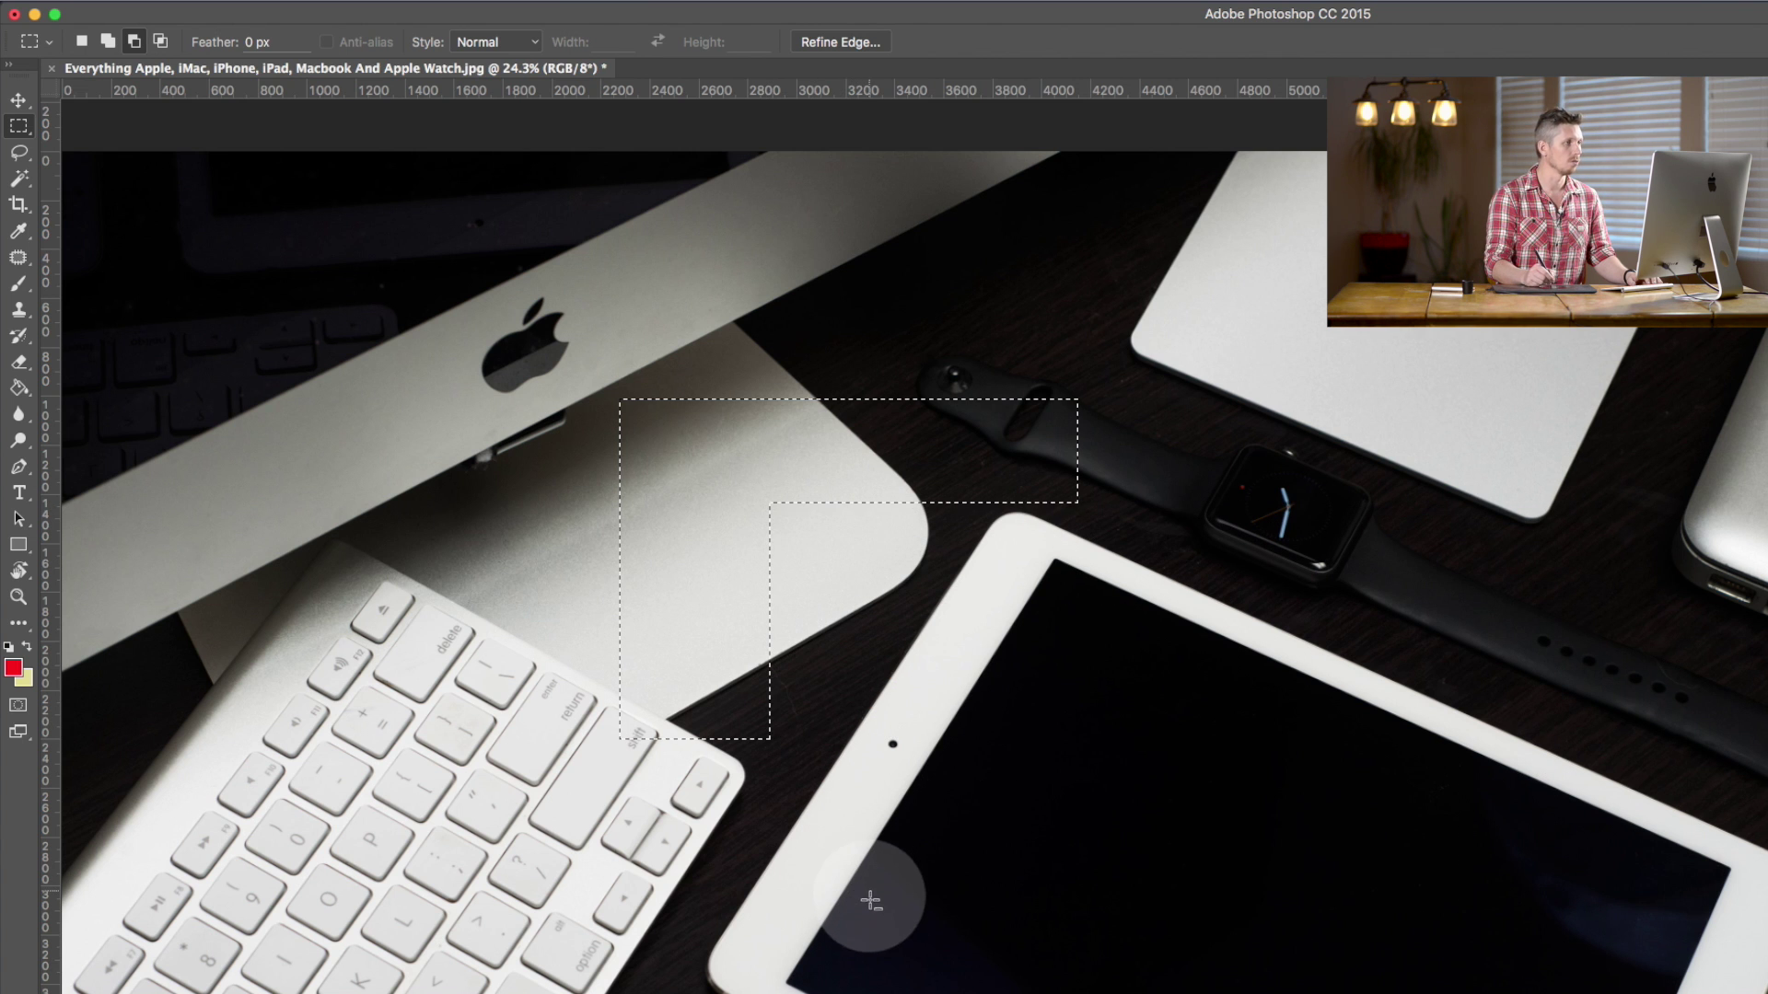
key("q")
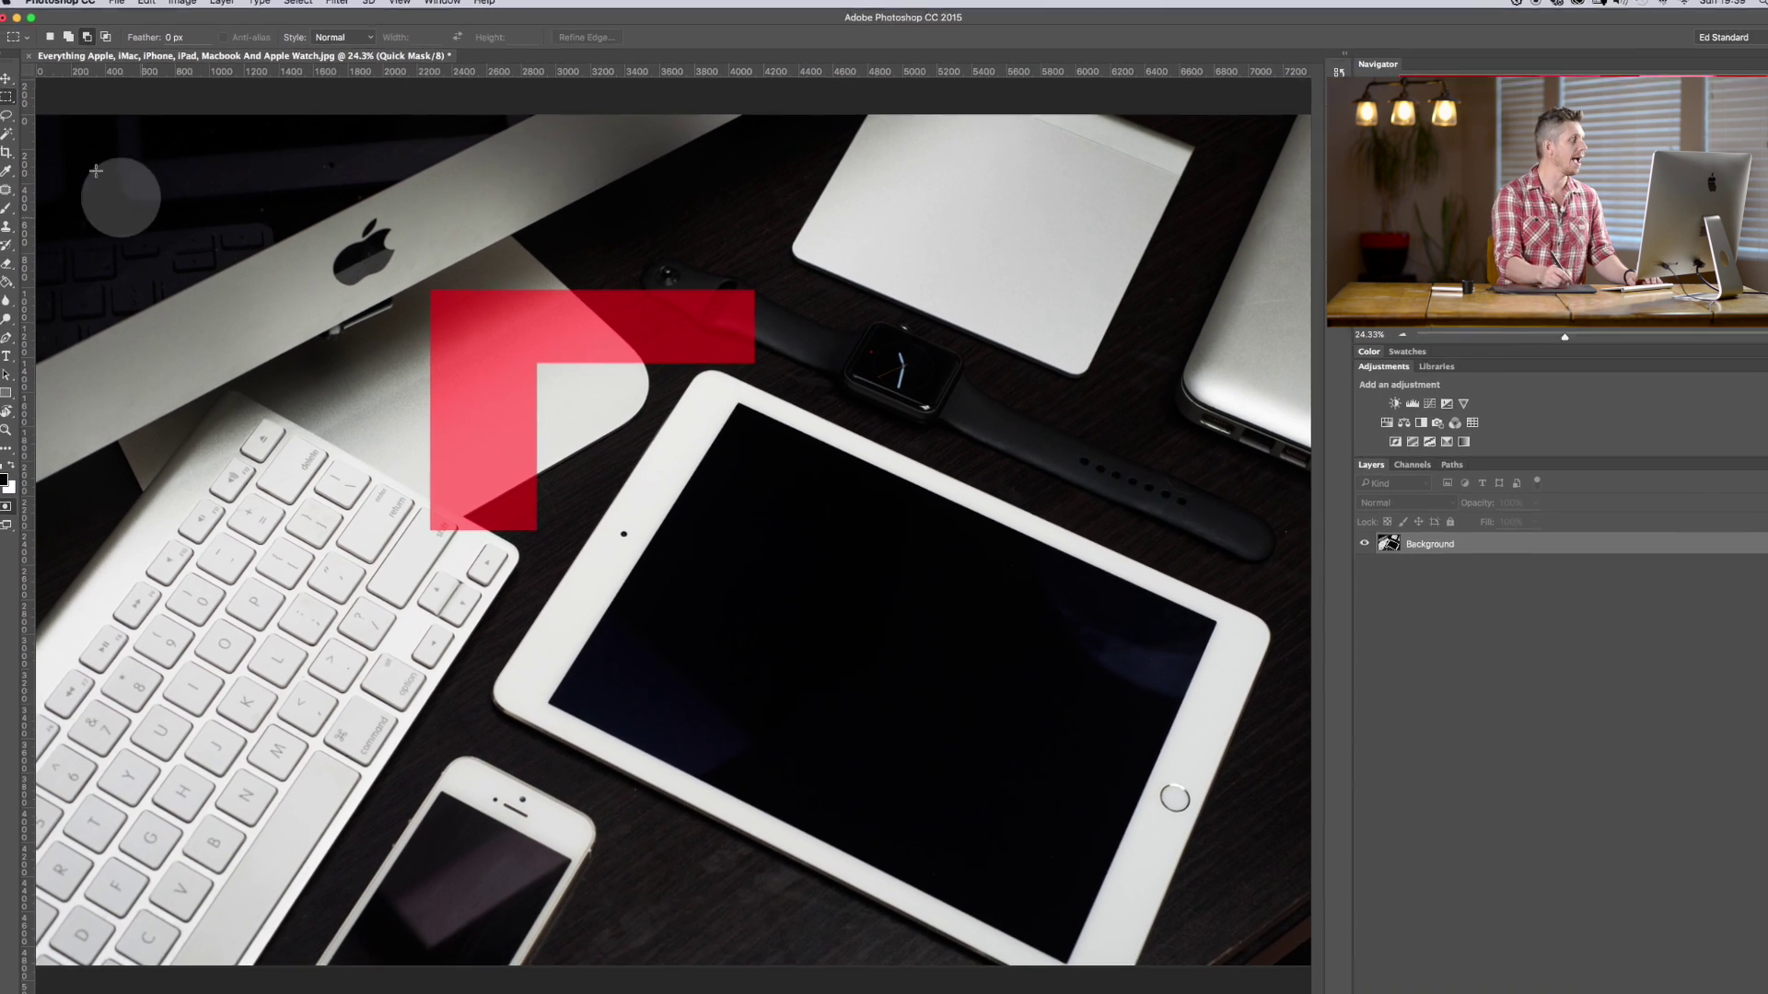
- Intersect a large rectangle with a second one over the iPad screen, test a red fill, and undo
key("q")
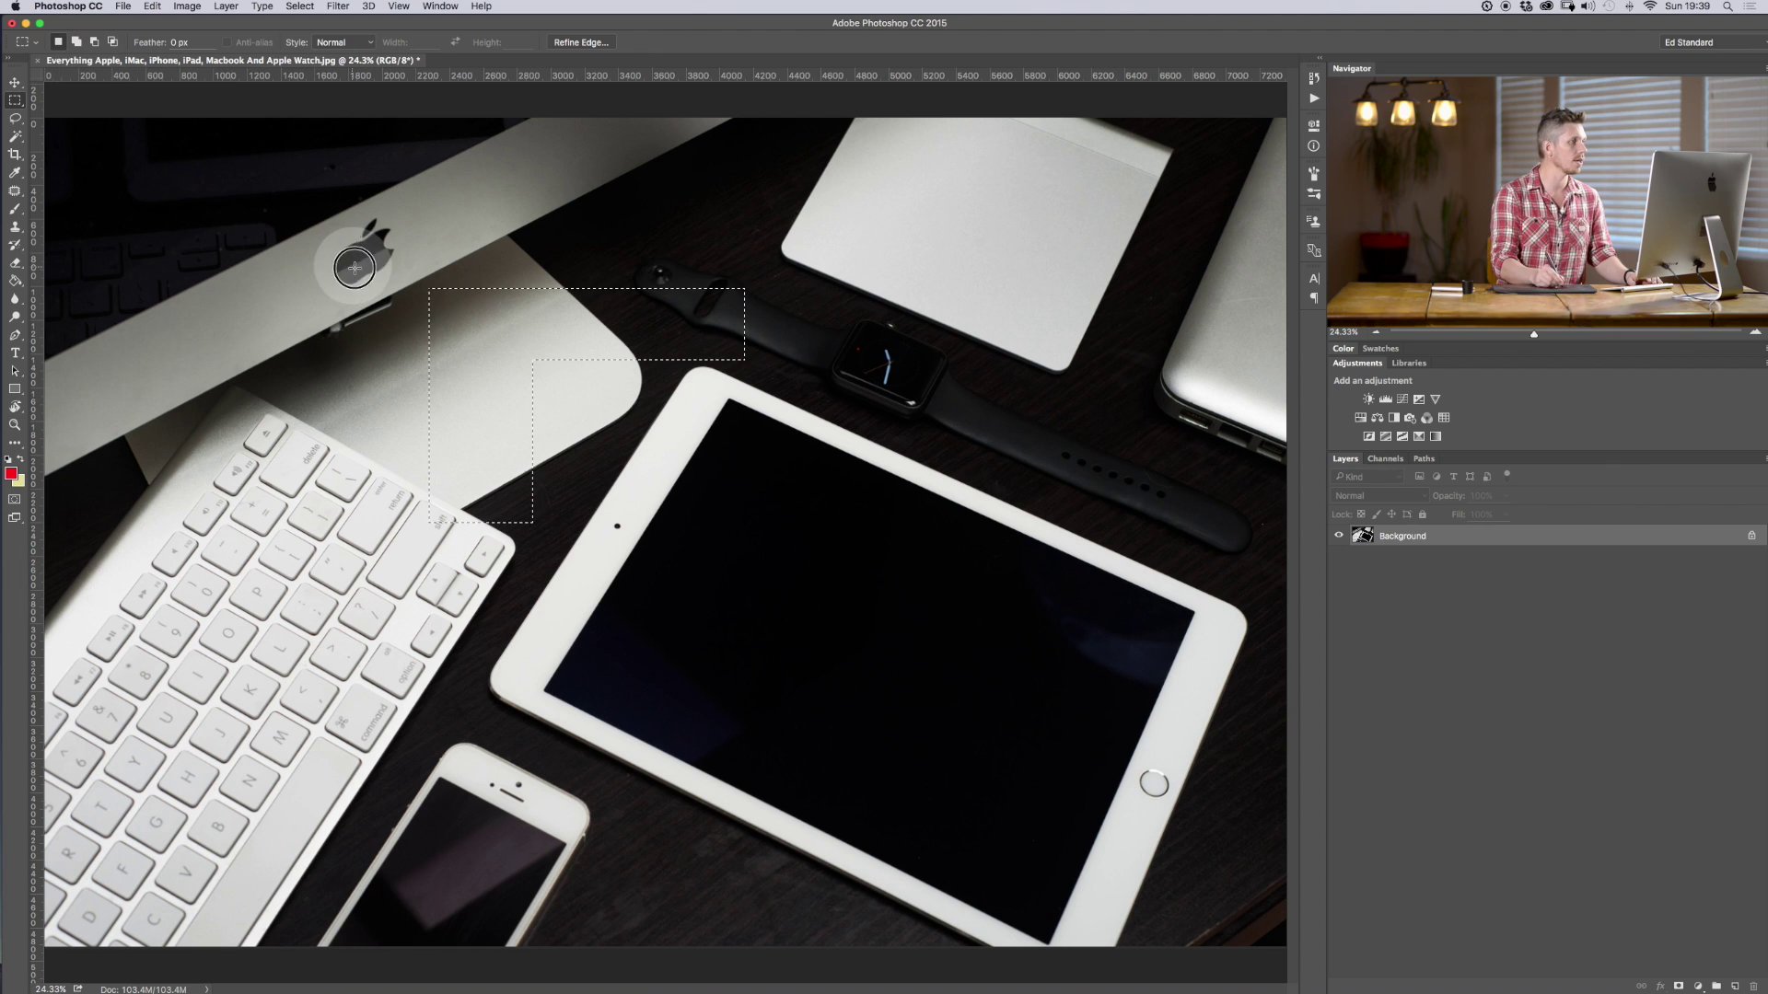
left_click_drag(352, 268, 1027, 691)
left_click(113, 43)
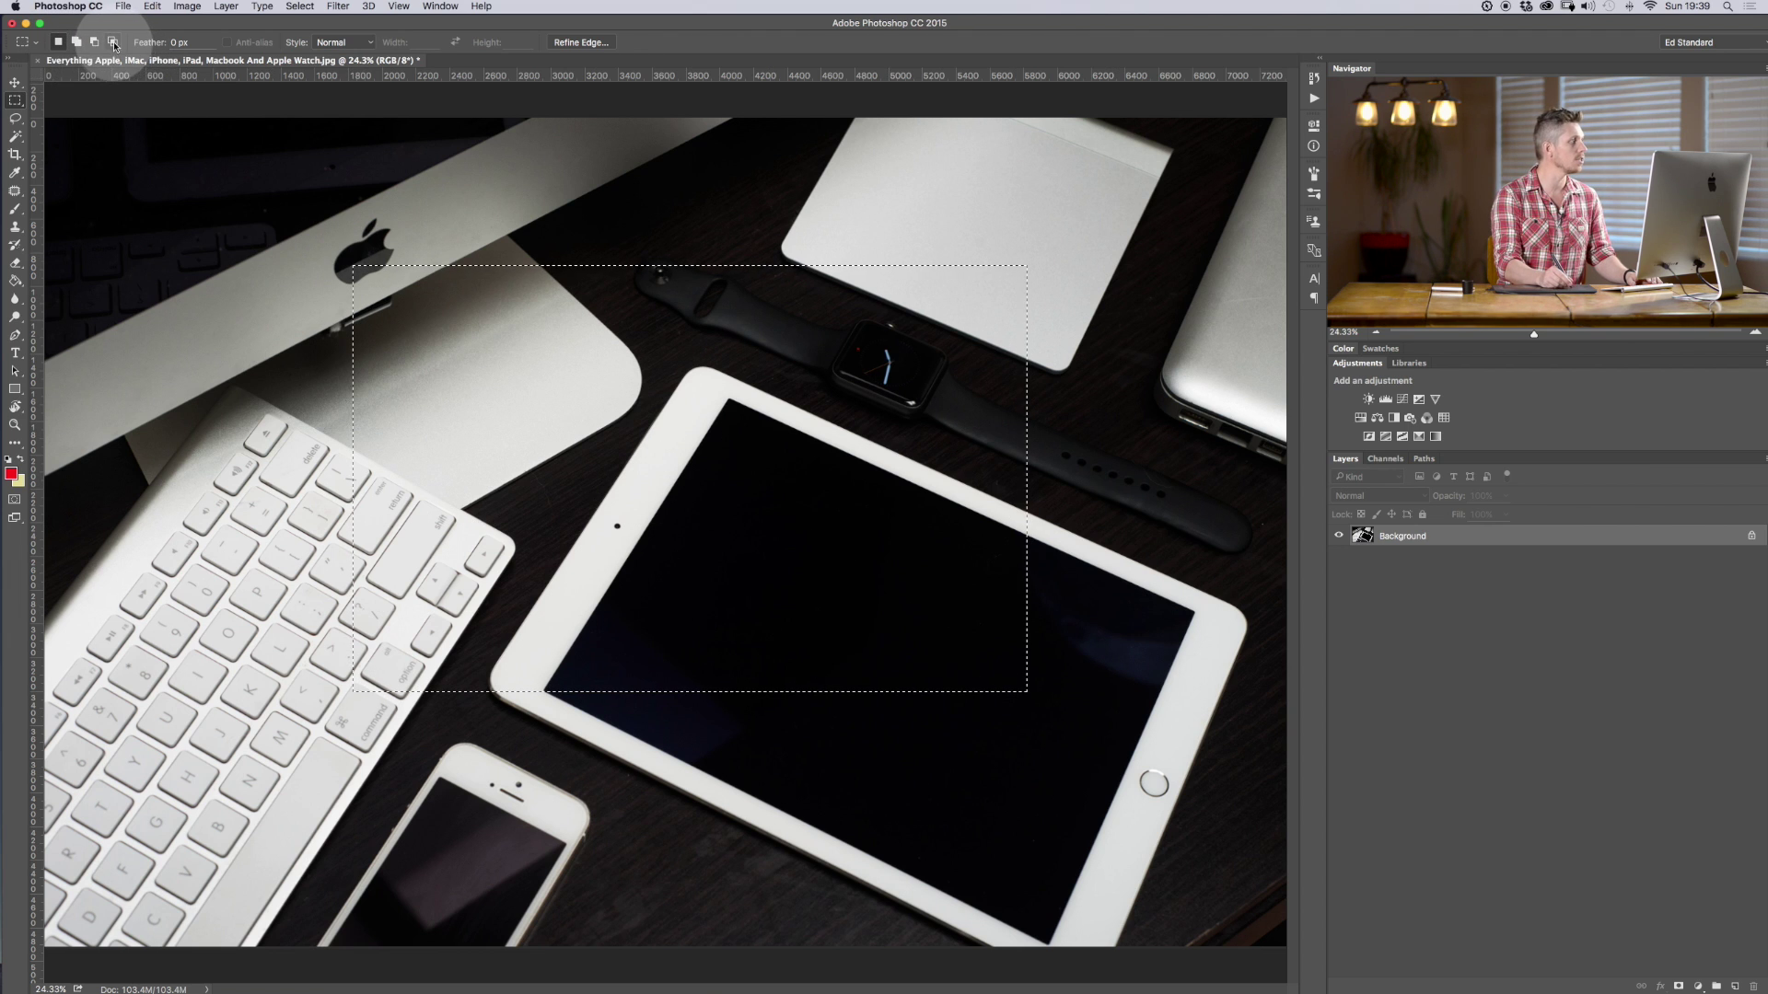
left_click(743, 526)
left_click_drag(1150, 814, 830, 519)
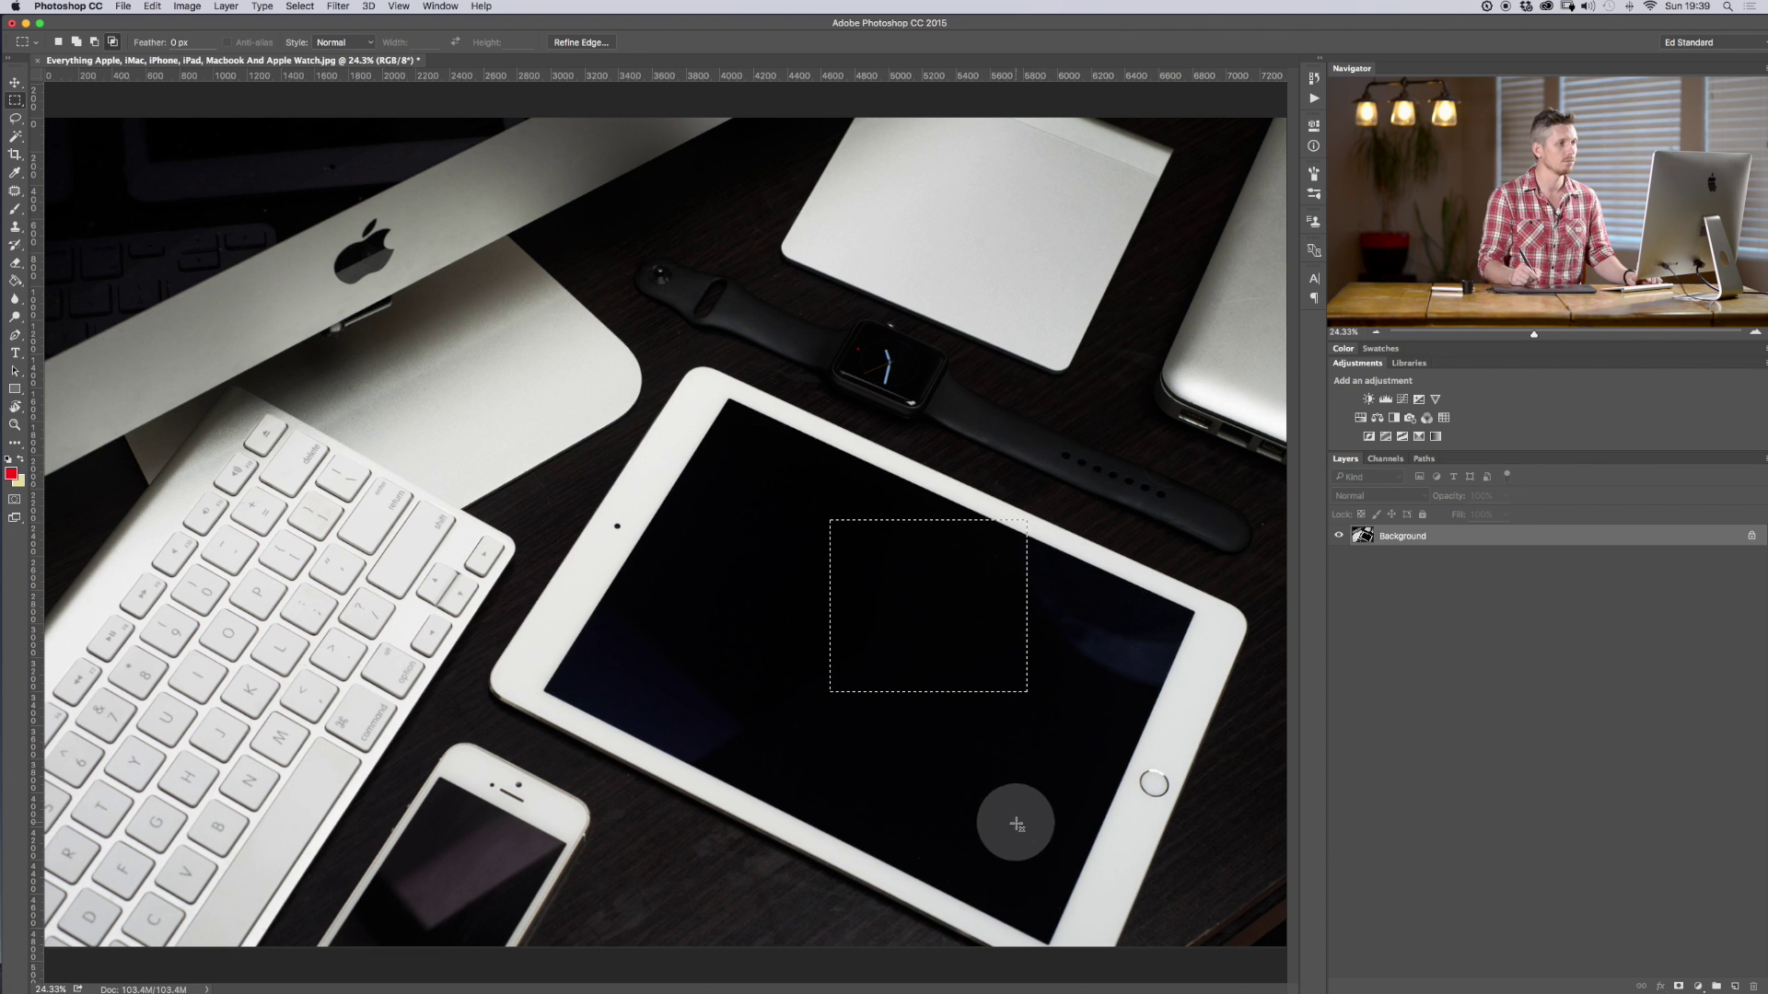
key("alt+BackSpace")
key("super+z")
- Shrink the selection to a smaller overlap and check it in Quick Mask
left_click_drag(525, 269, 968, 615)
key("q")
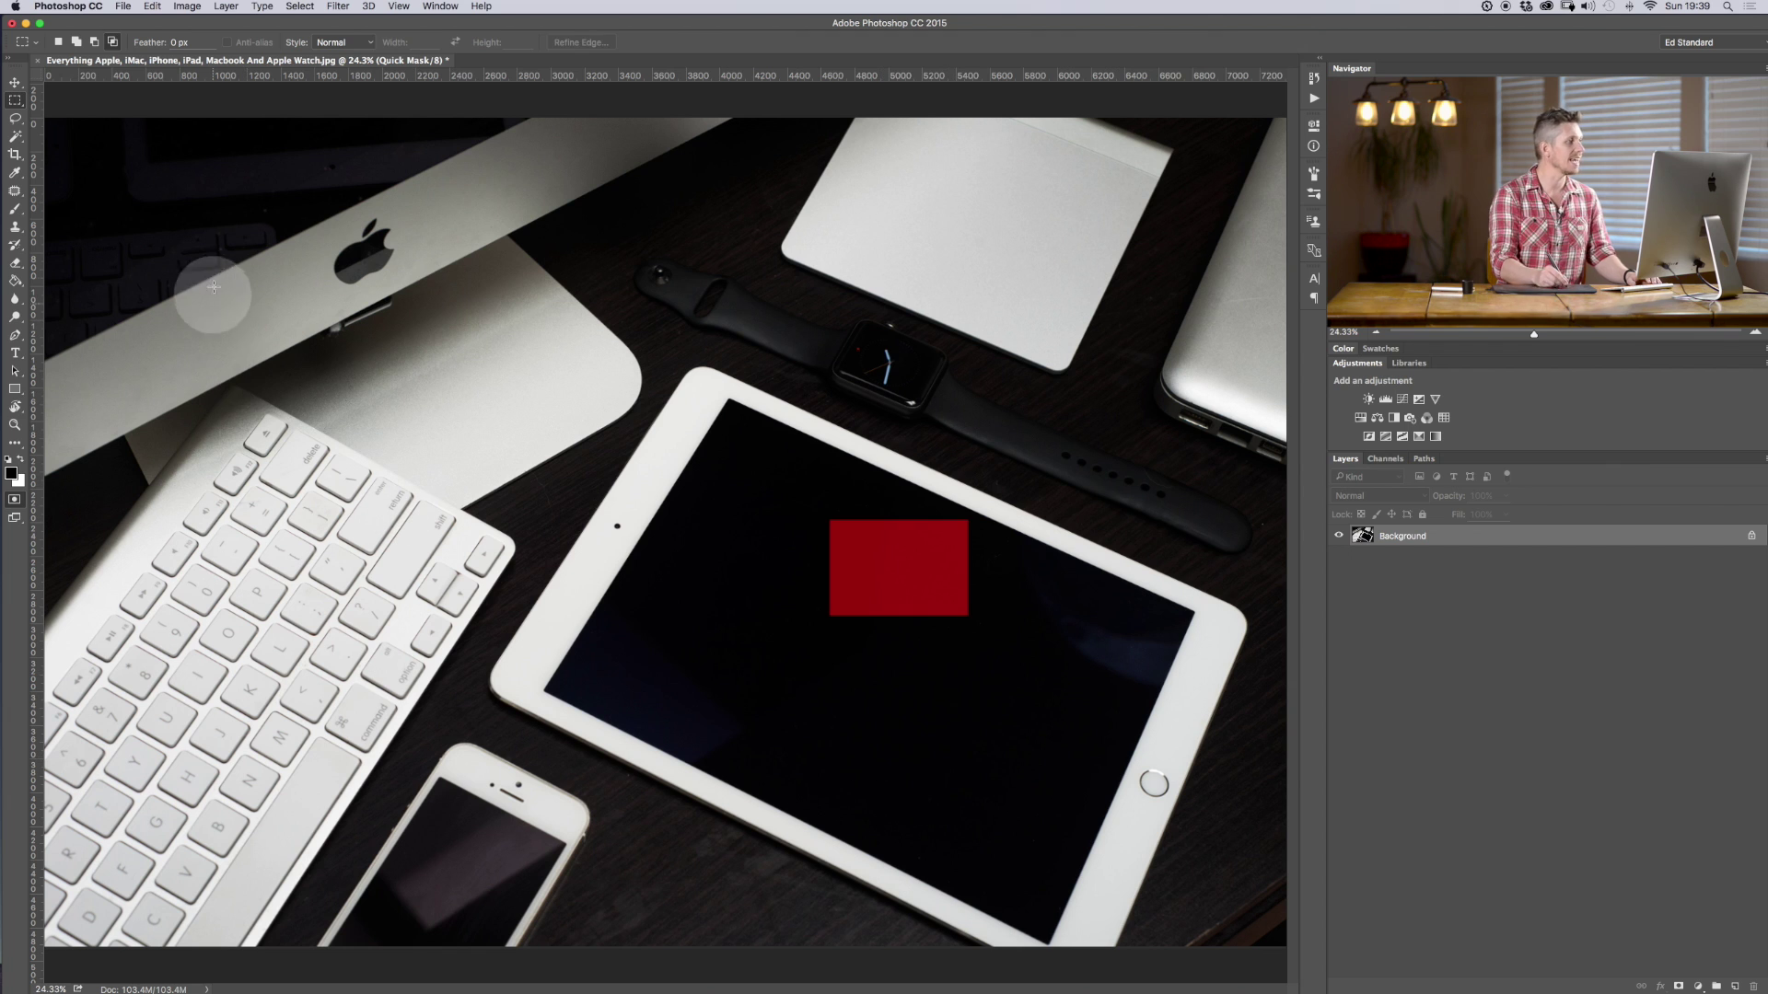
left_click_drag(214, 287, 1026, 710)
key("q")
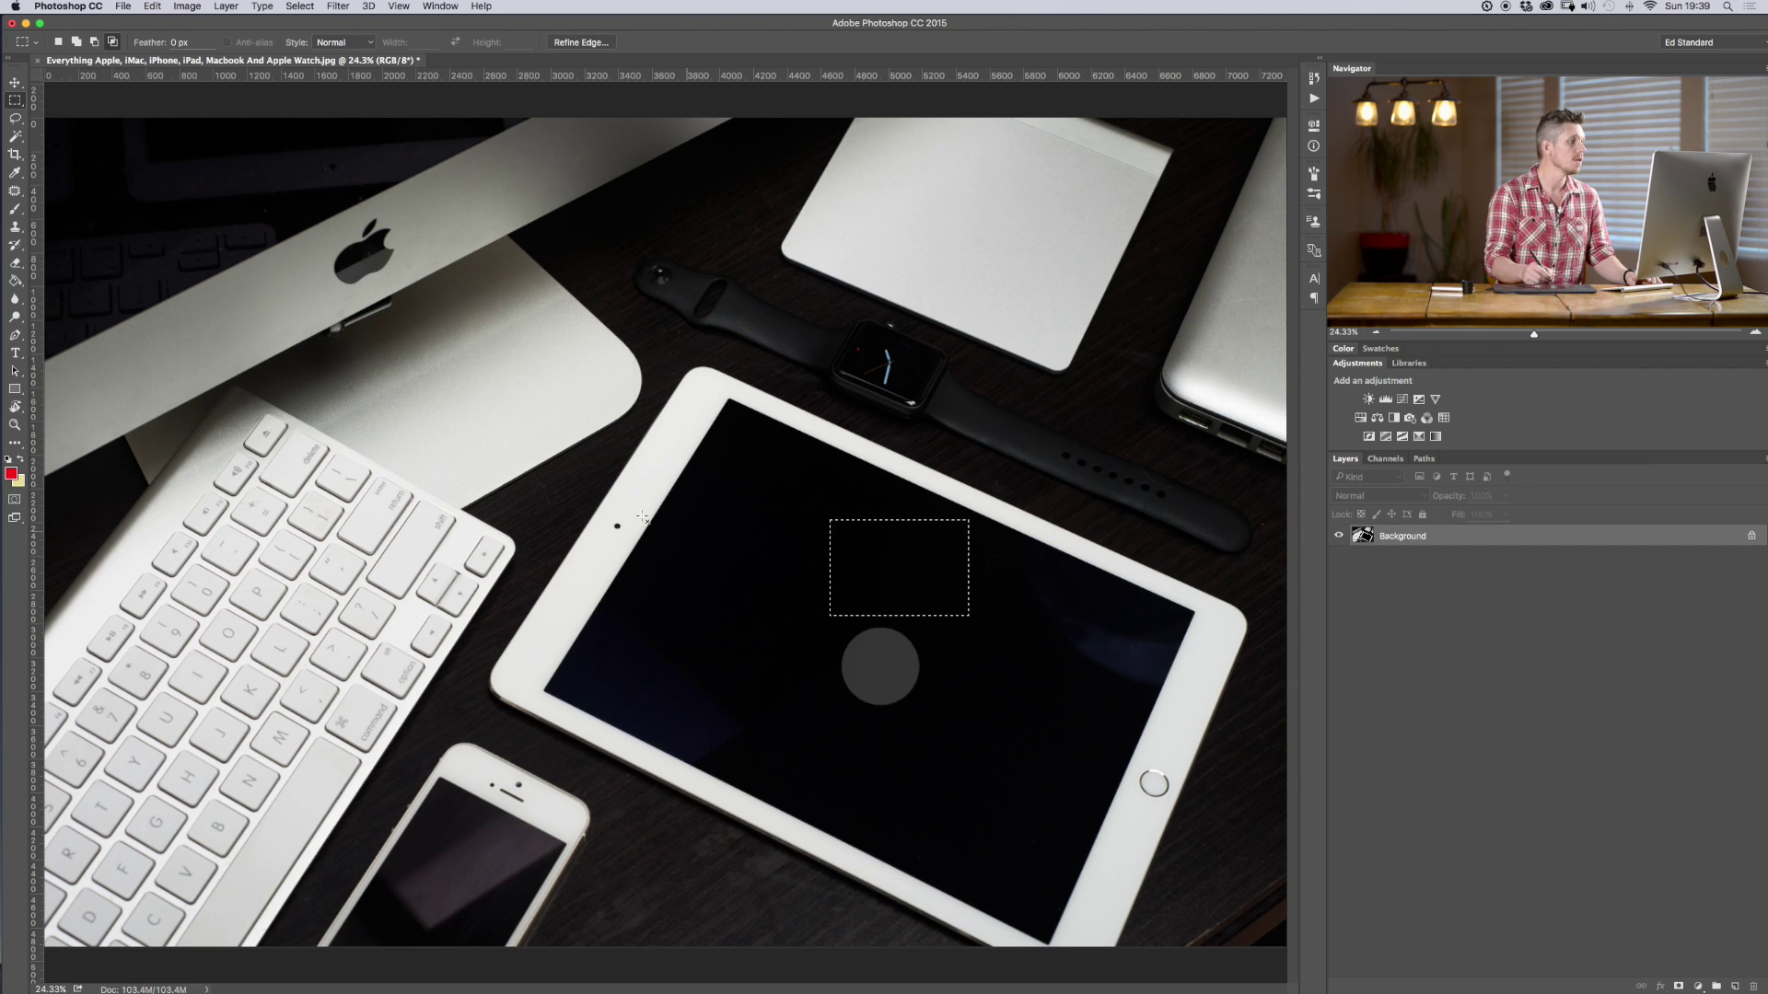
- Draw an ellipse near the watch and intersect it with a rectangle over its upper-left part
left_click(21, 101)
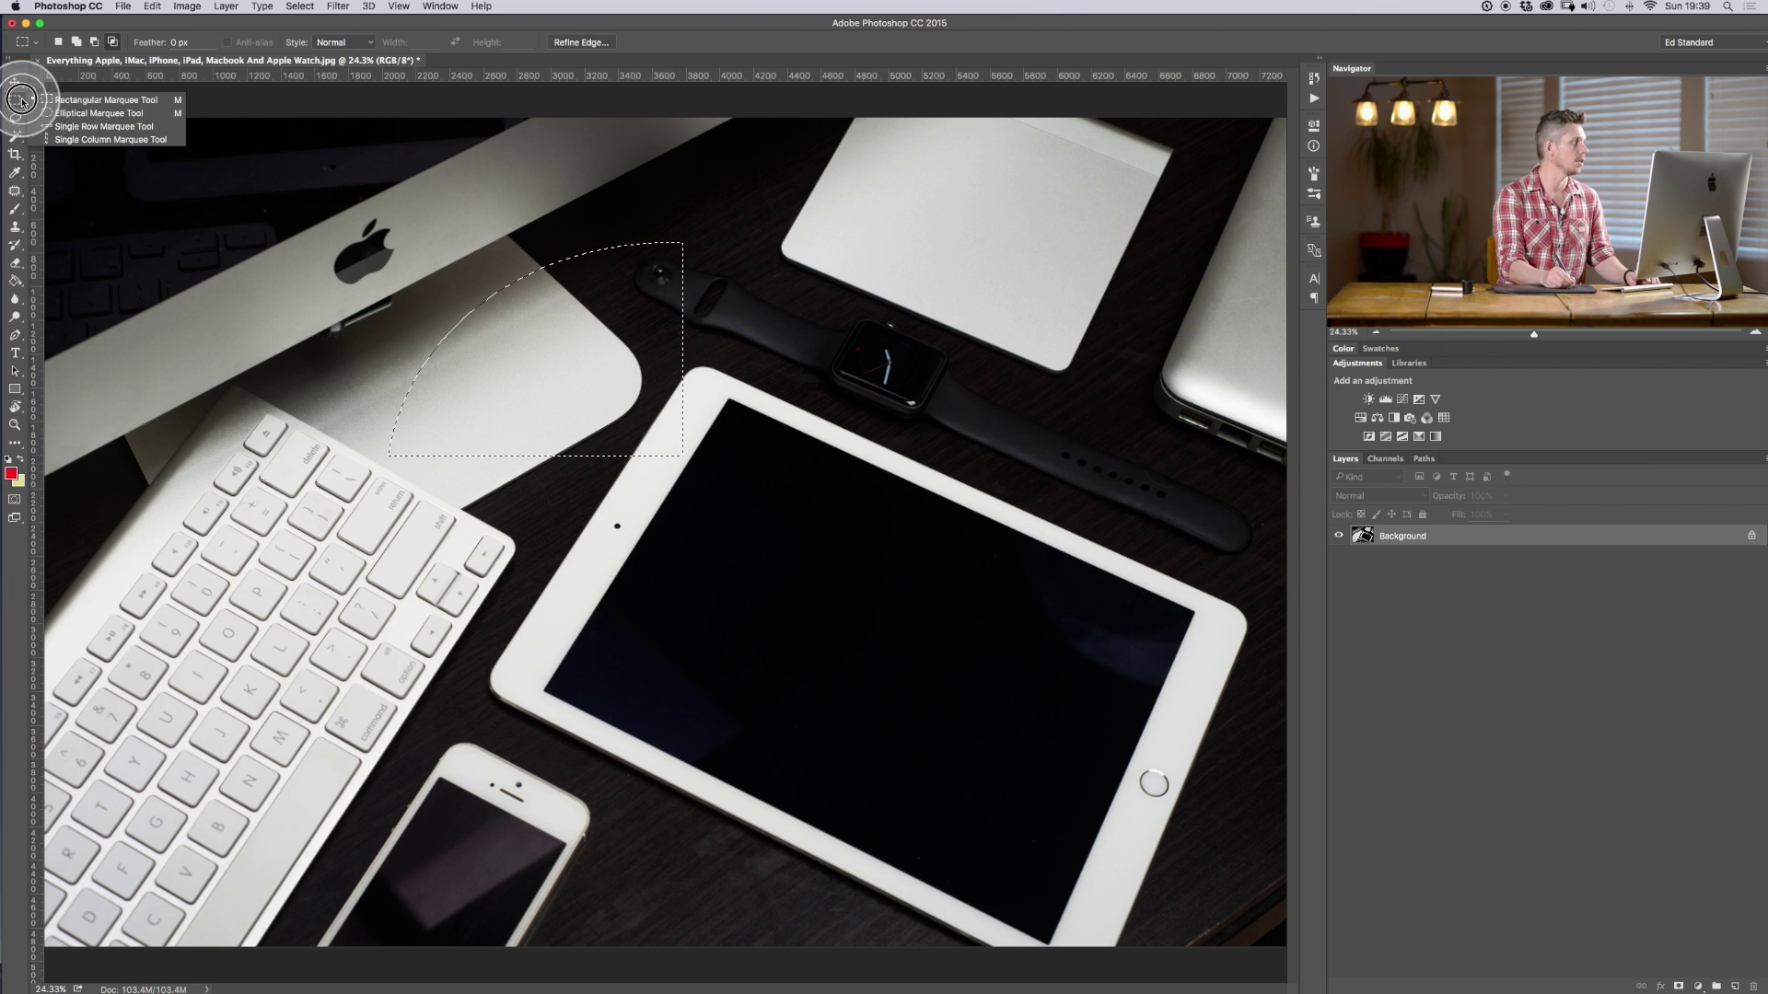
left_click(92, 113)
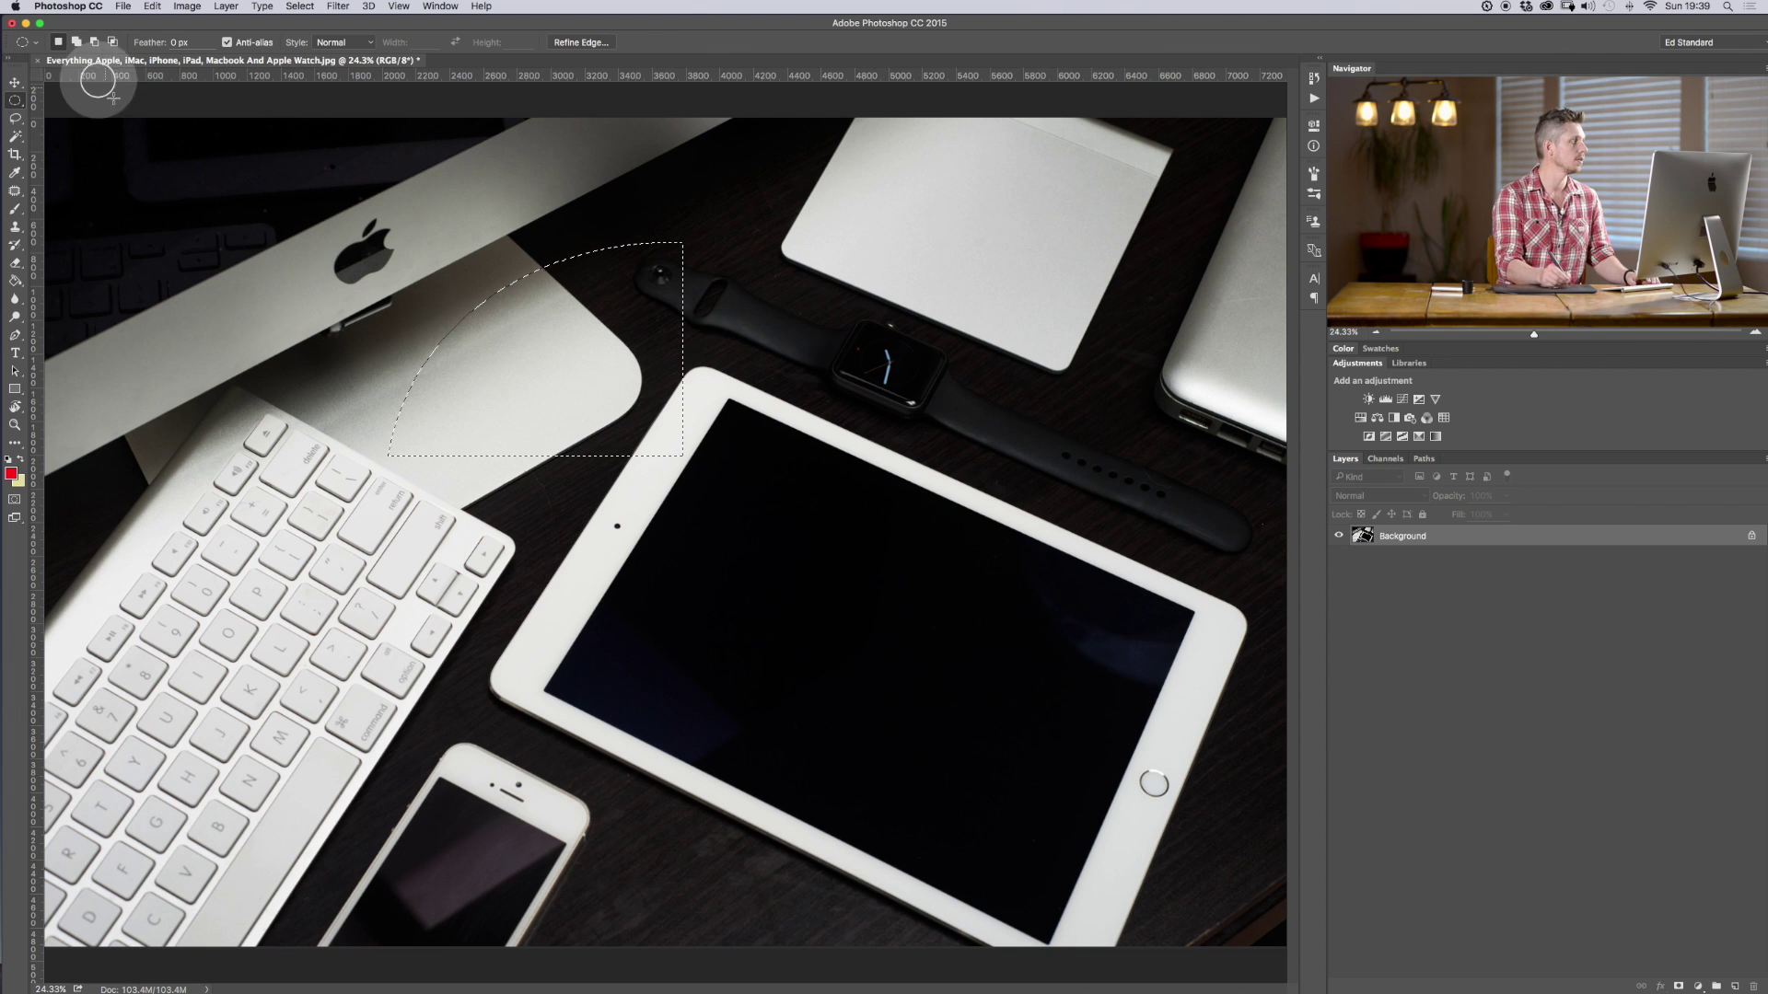
left_click_drag(414, 301, 1091, 826)
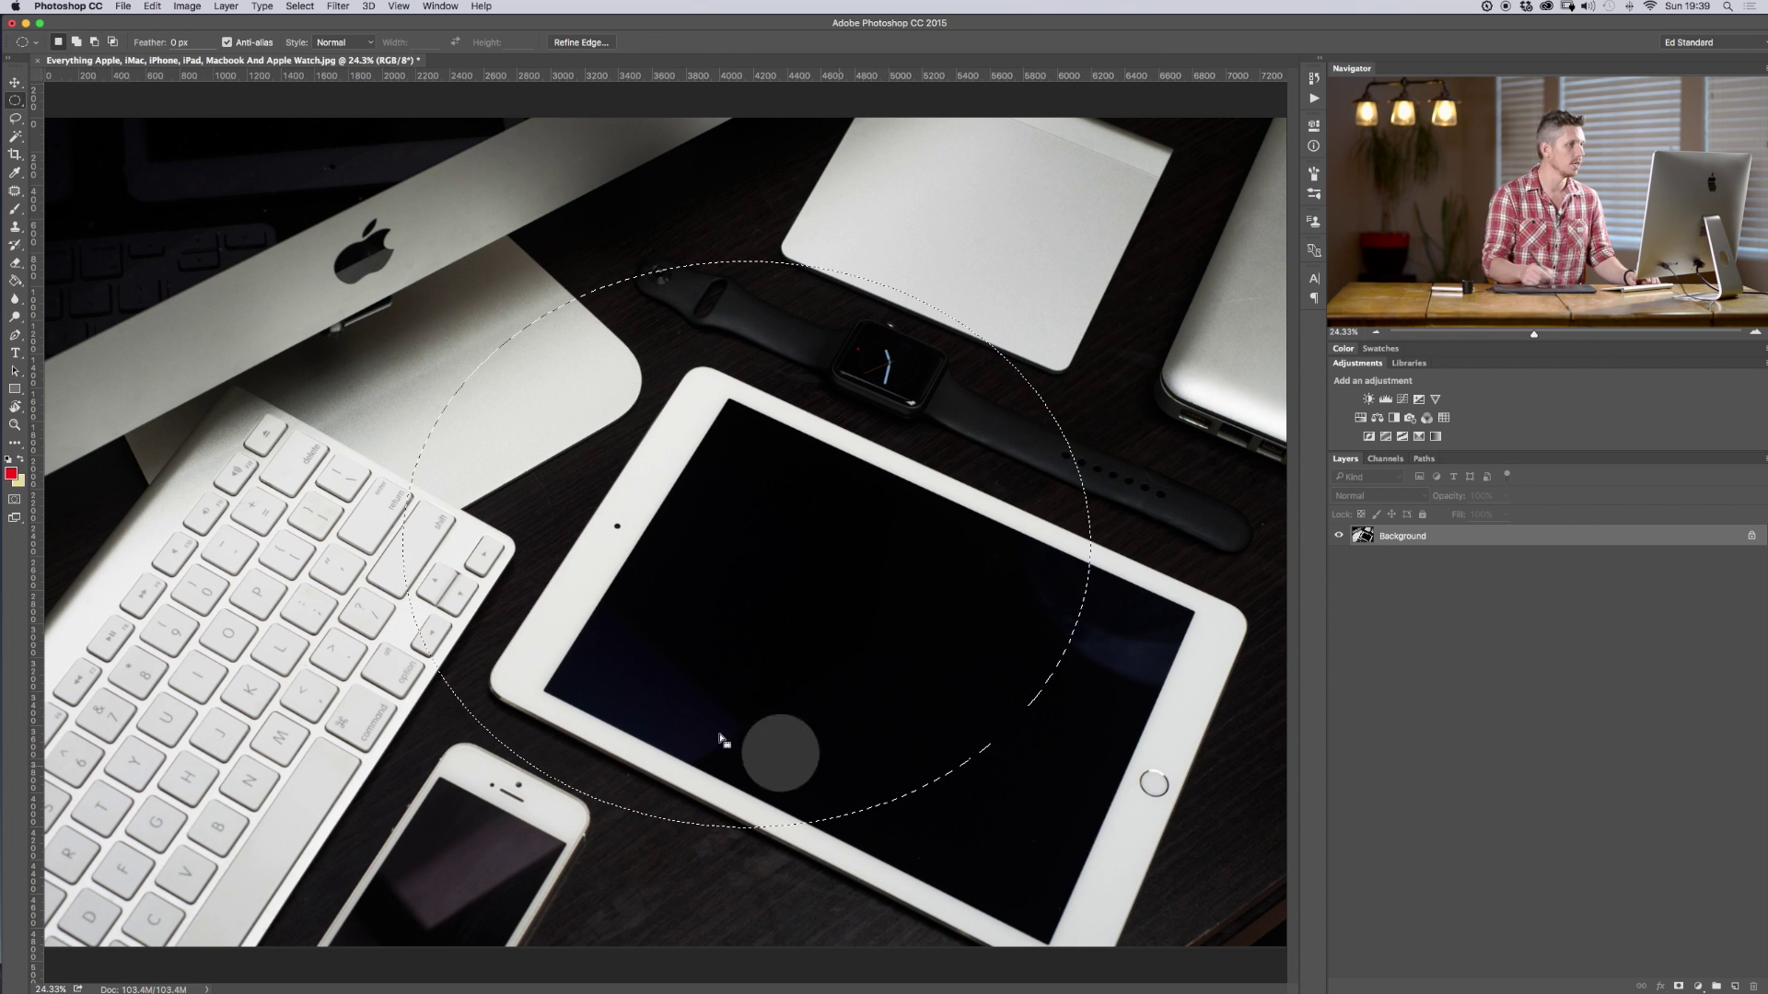
left_click(16, 111)
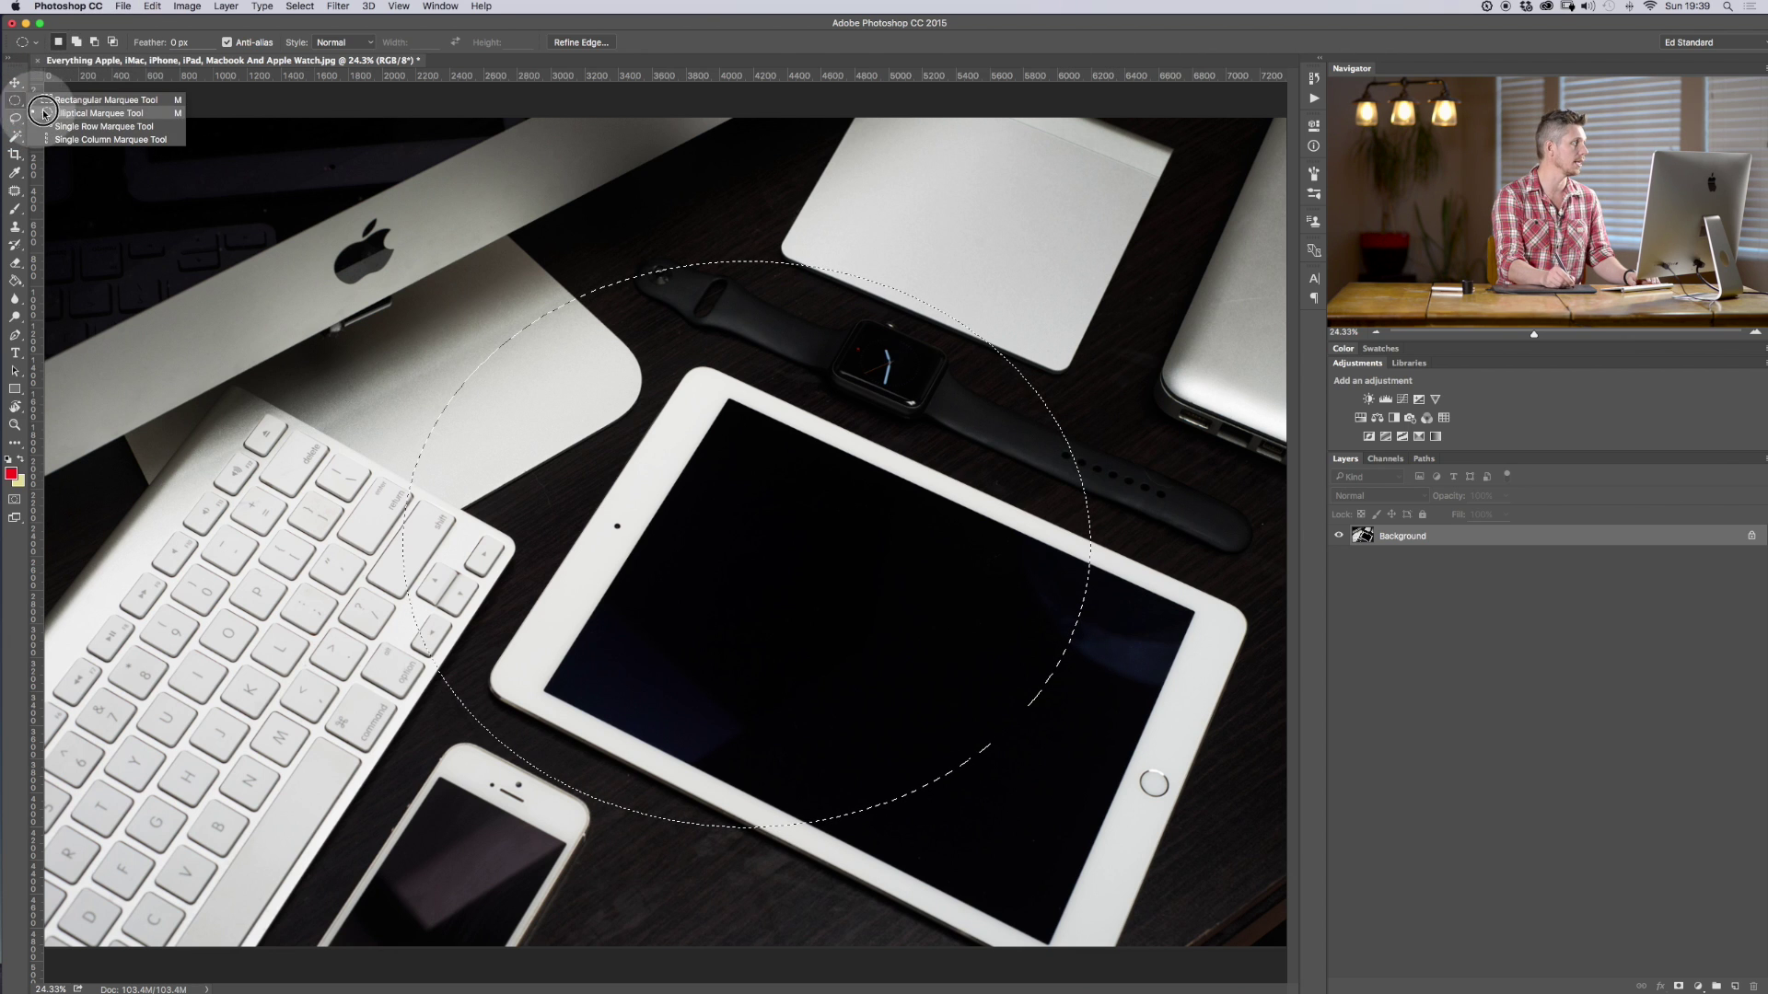
left_click(56, 102)
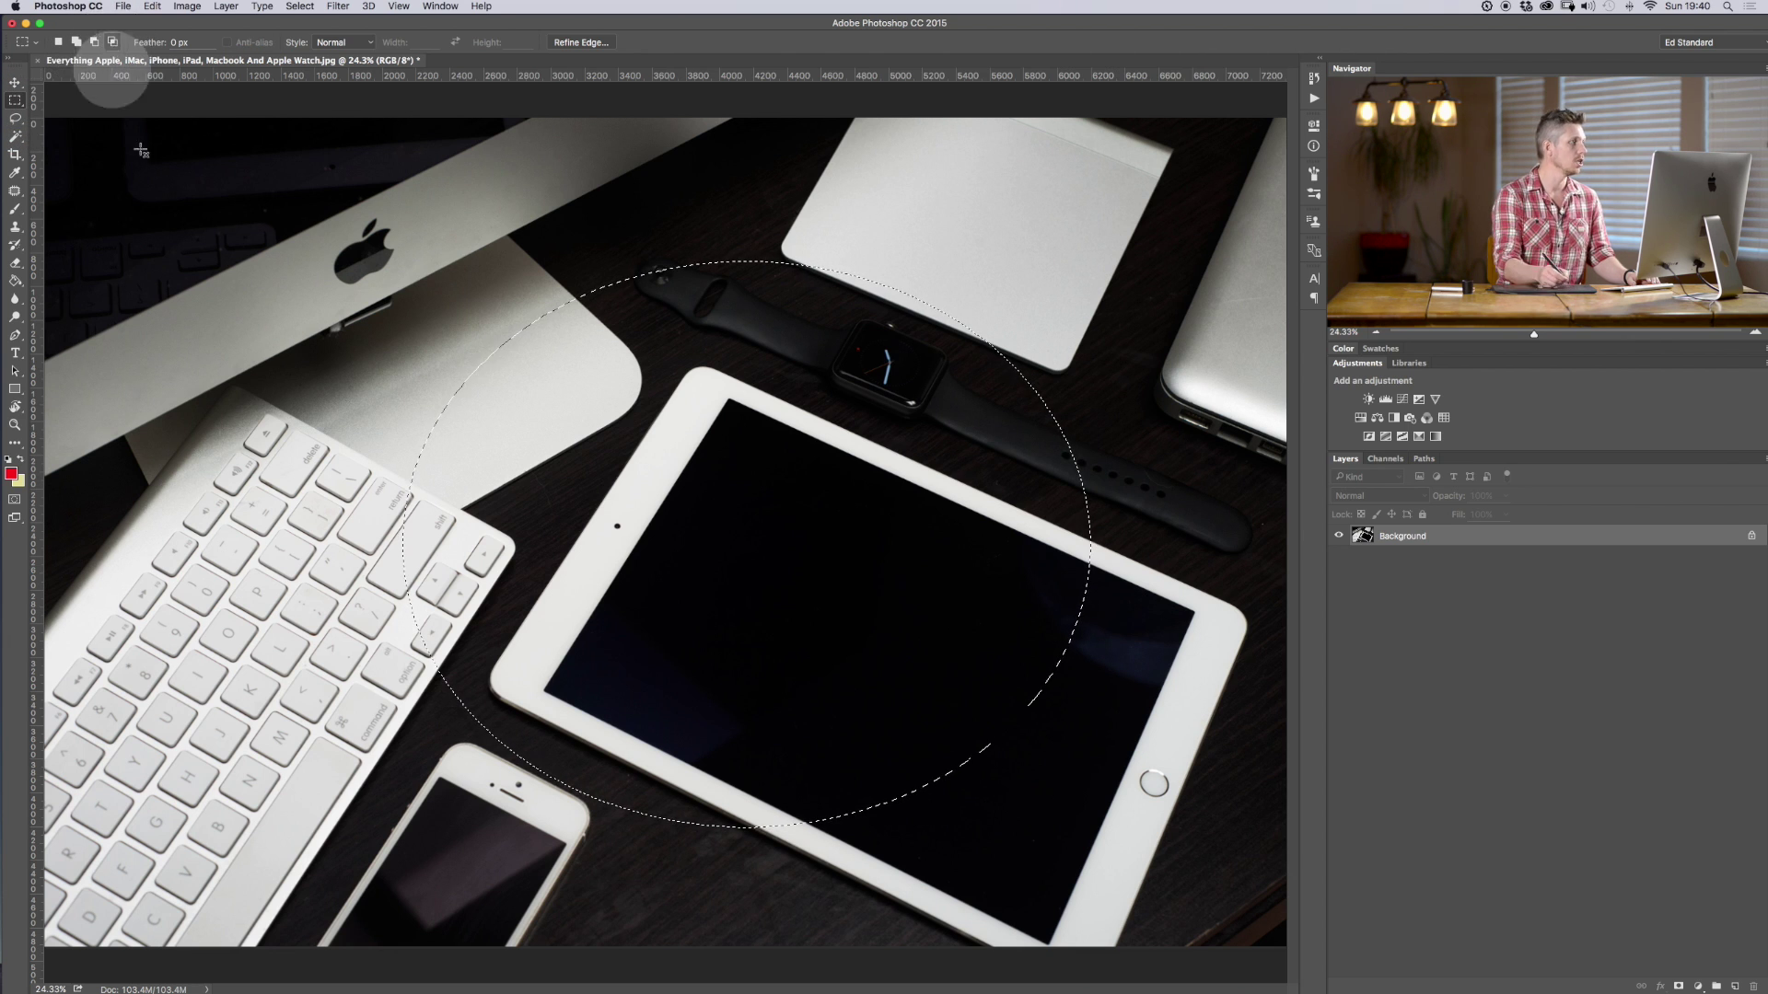
left_click_drag(291, 163, 789, 572)
key("q")
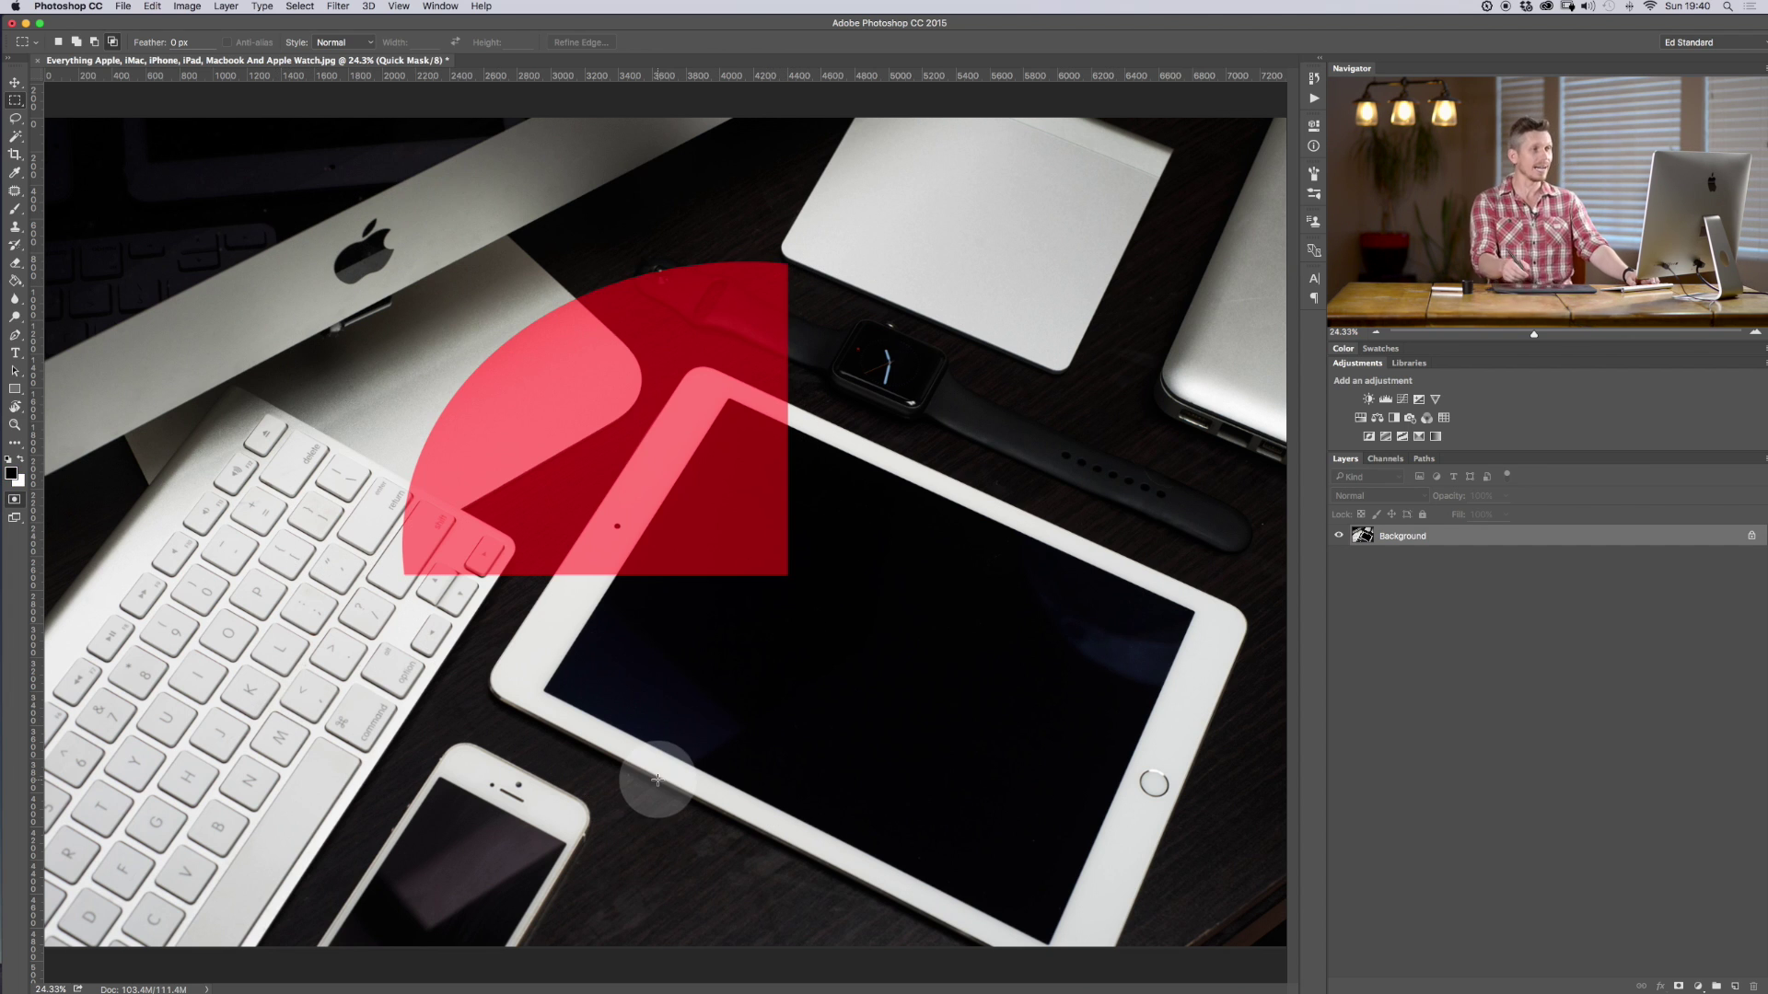
key("q")
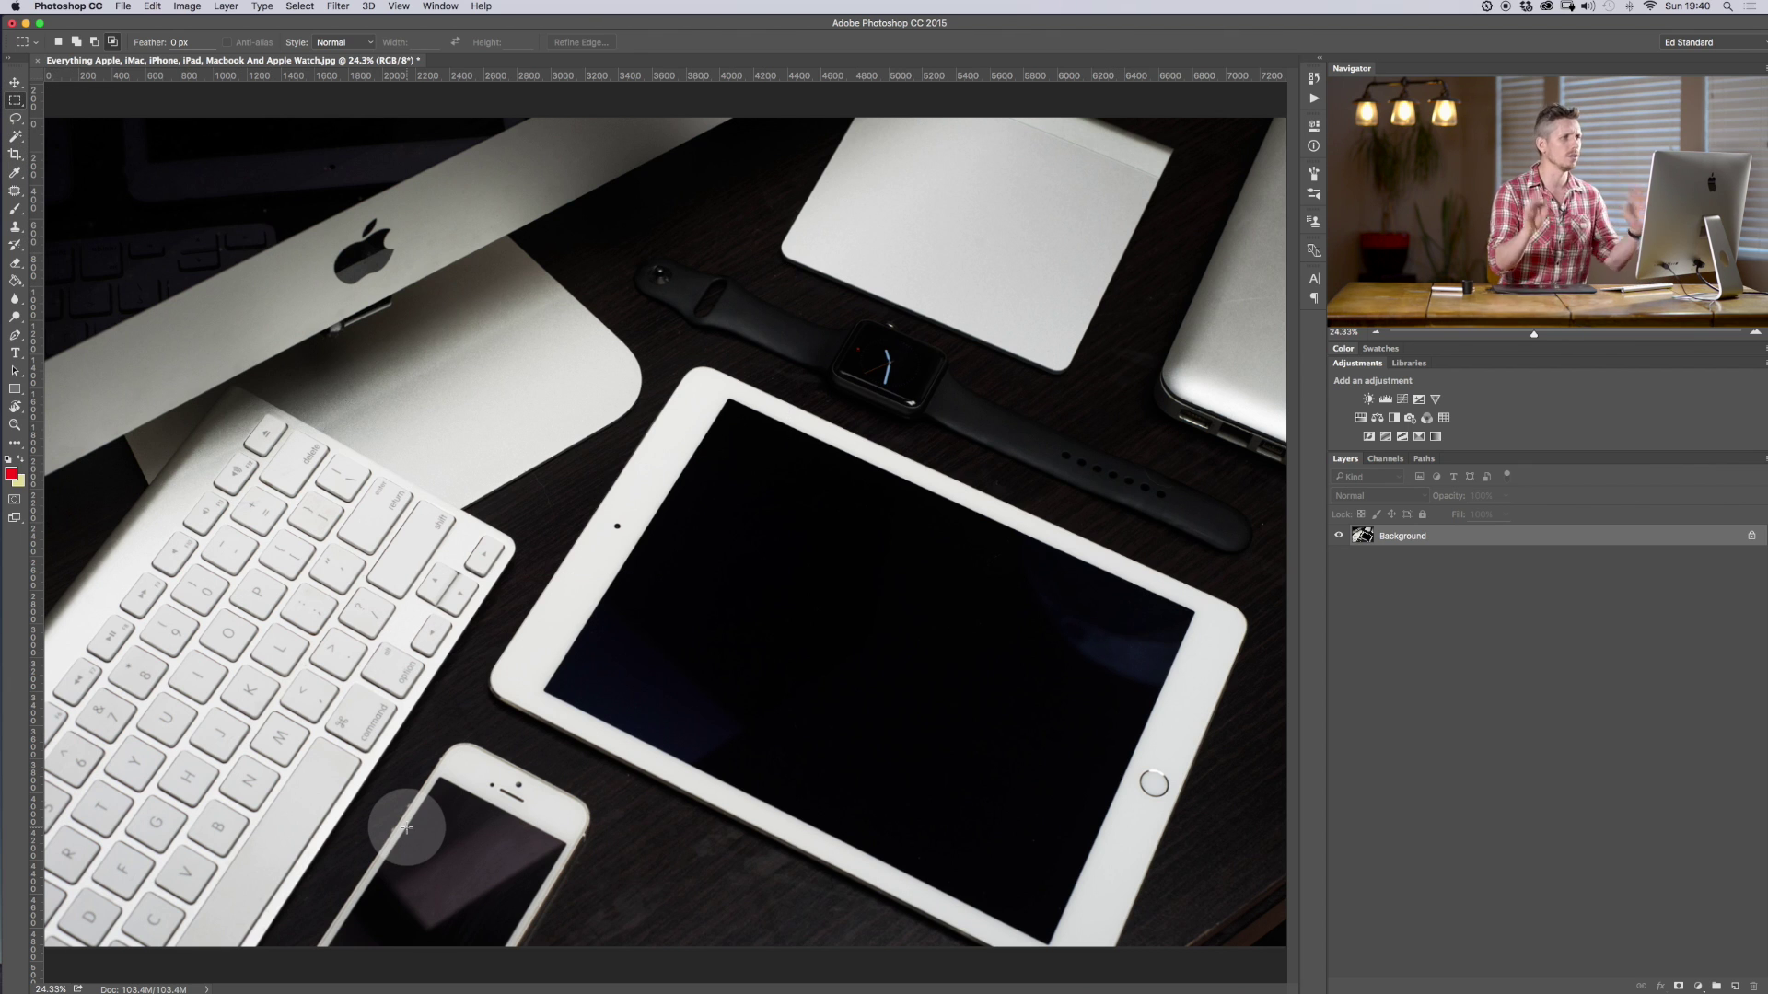
left_click(12, 121)
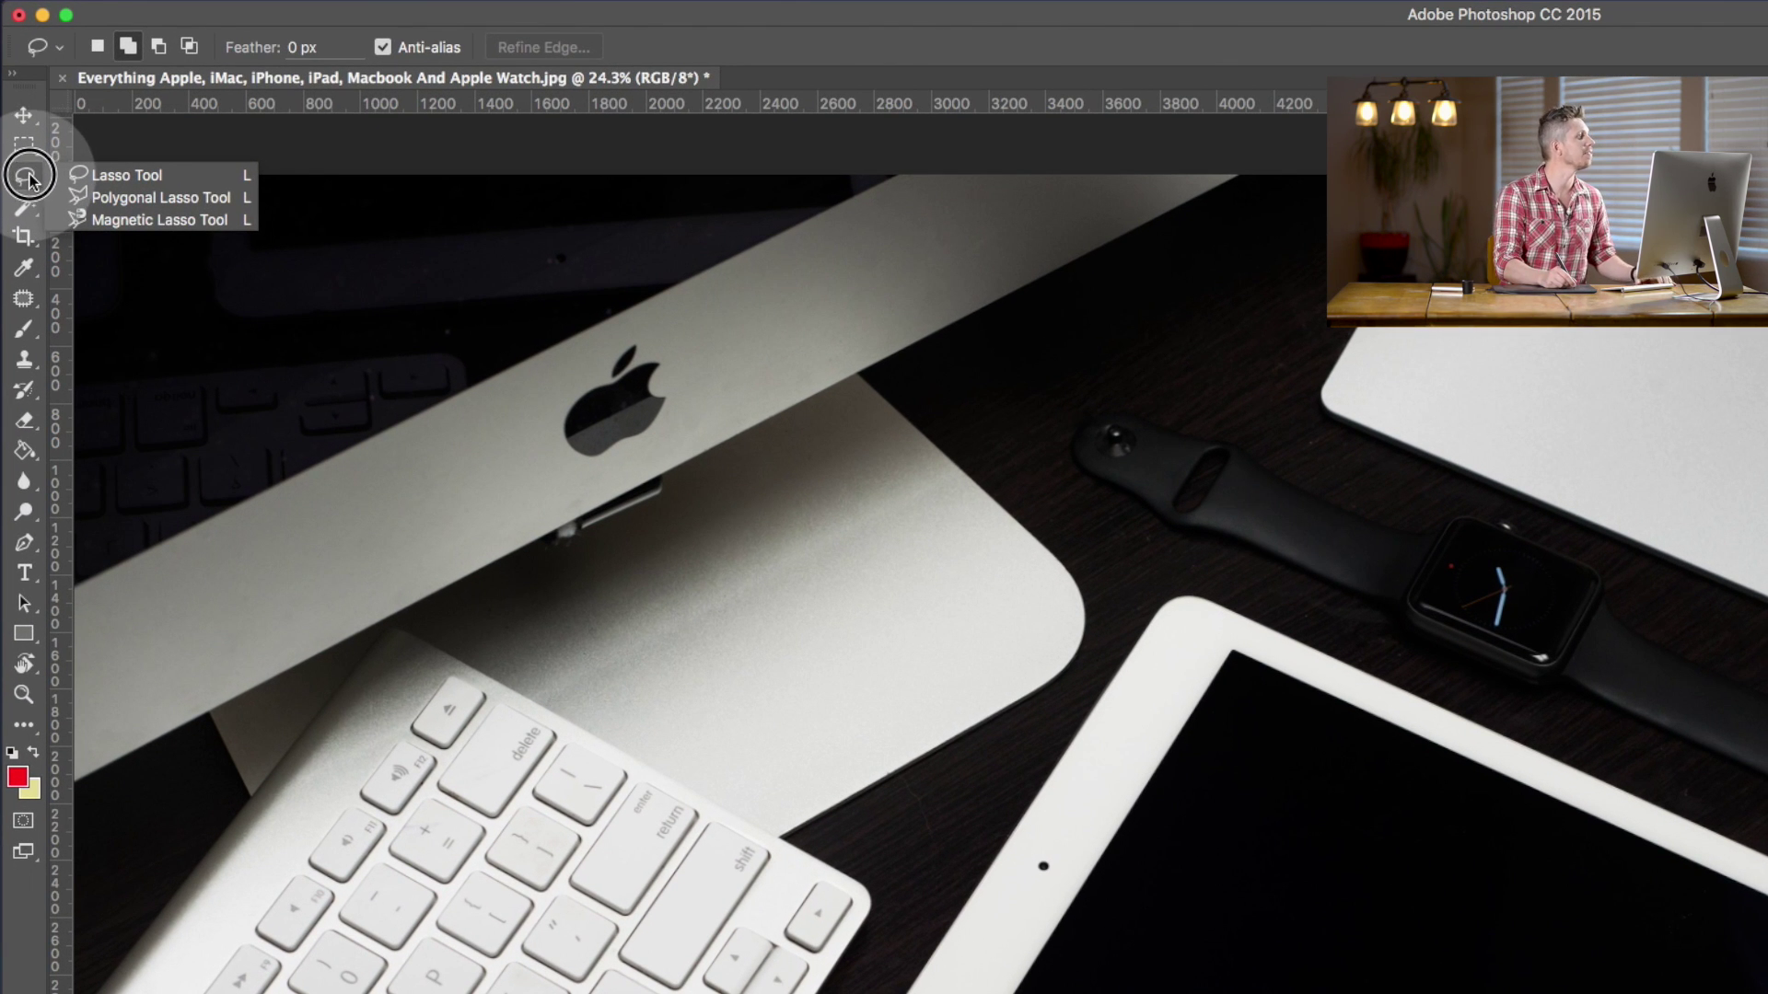
left_click(120, 175)
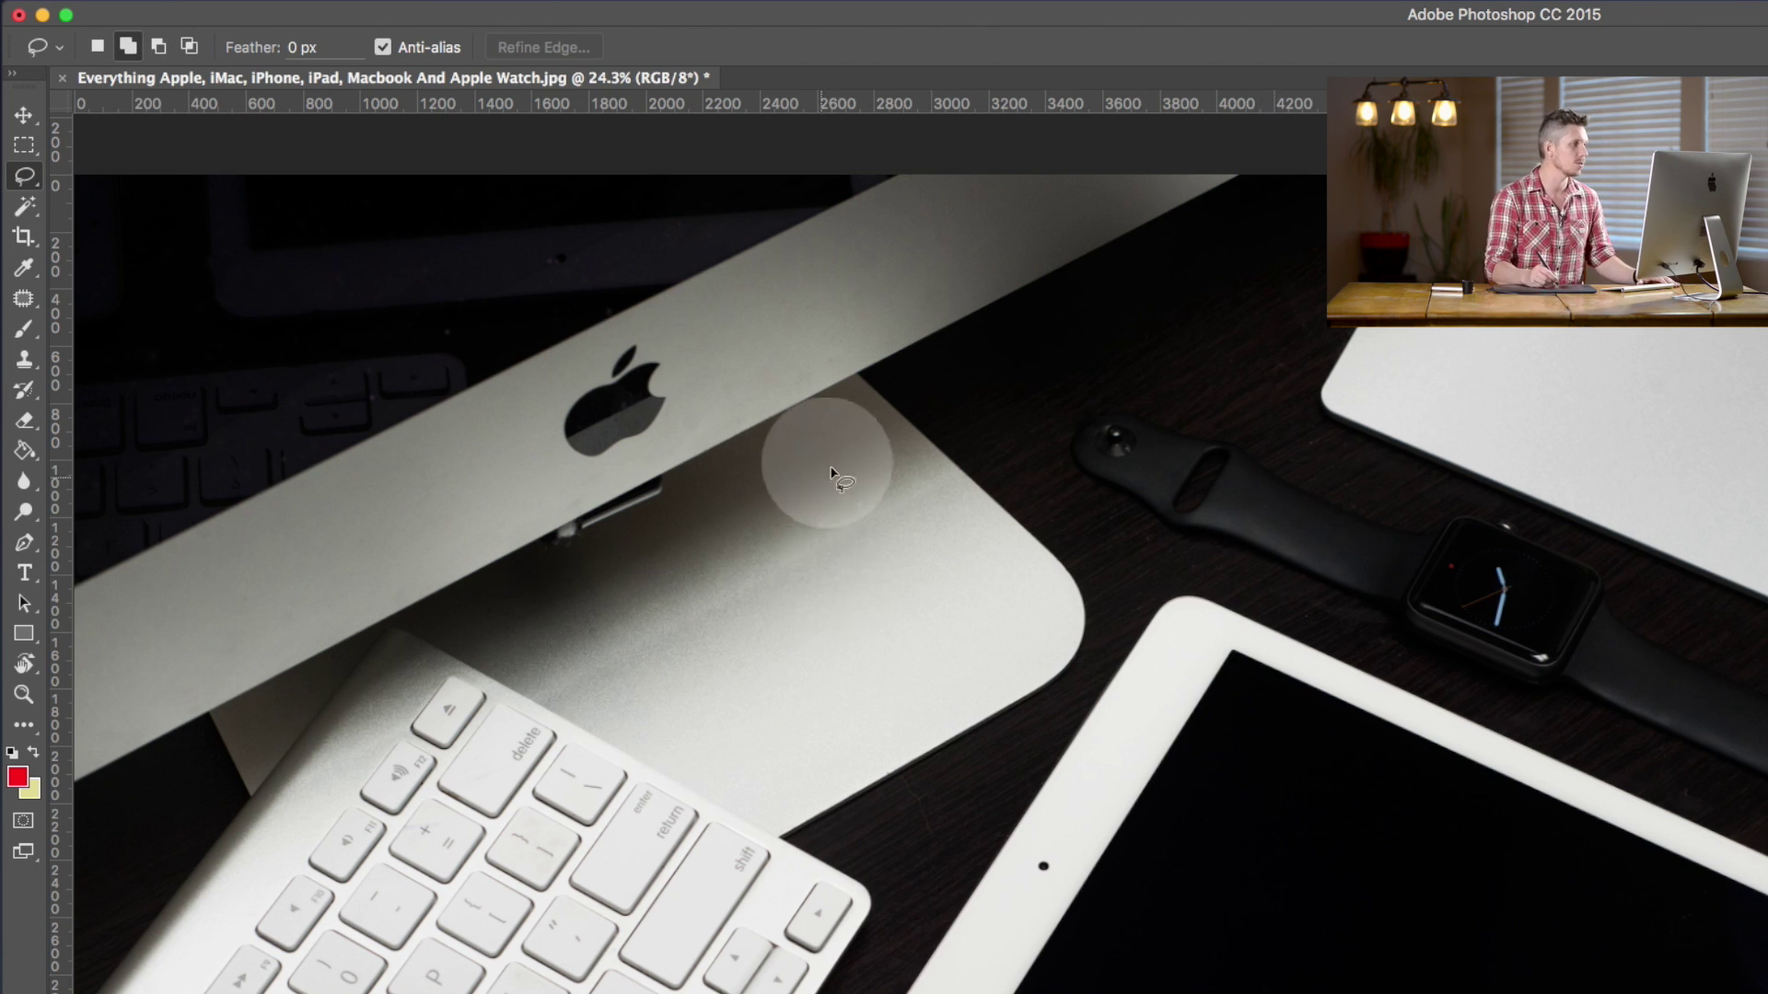
mouse_move(744, 718)
left_mouse_down()
mouse_move(810, 614)
mouse_move(1048, 626)
mouse_move(1117, 599)
mouse_move(1501, 851)
mouse_move(1041, 801)
mouse_move(1066, 831)
mouse_move(891, 856)
mouse_move(742, 769)
mouse_move(733, 729)
left_mouse_up()
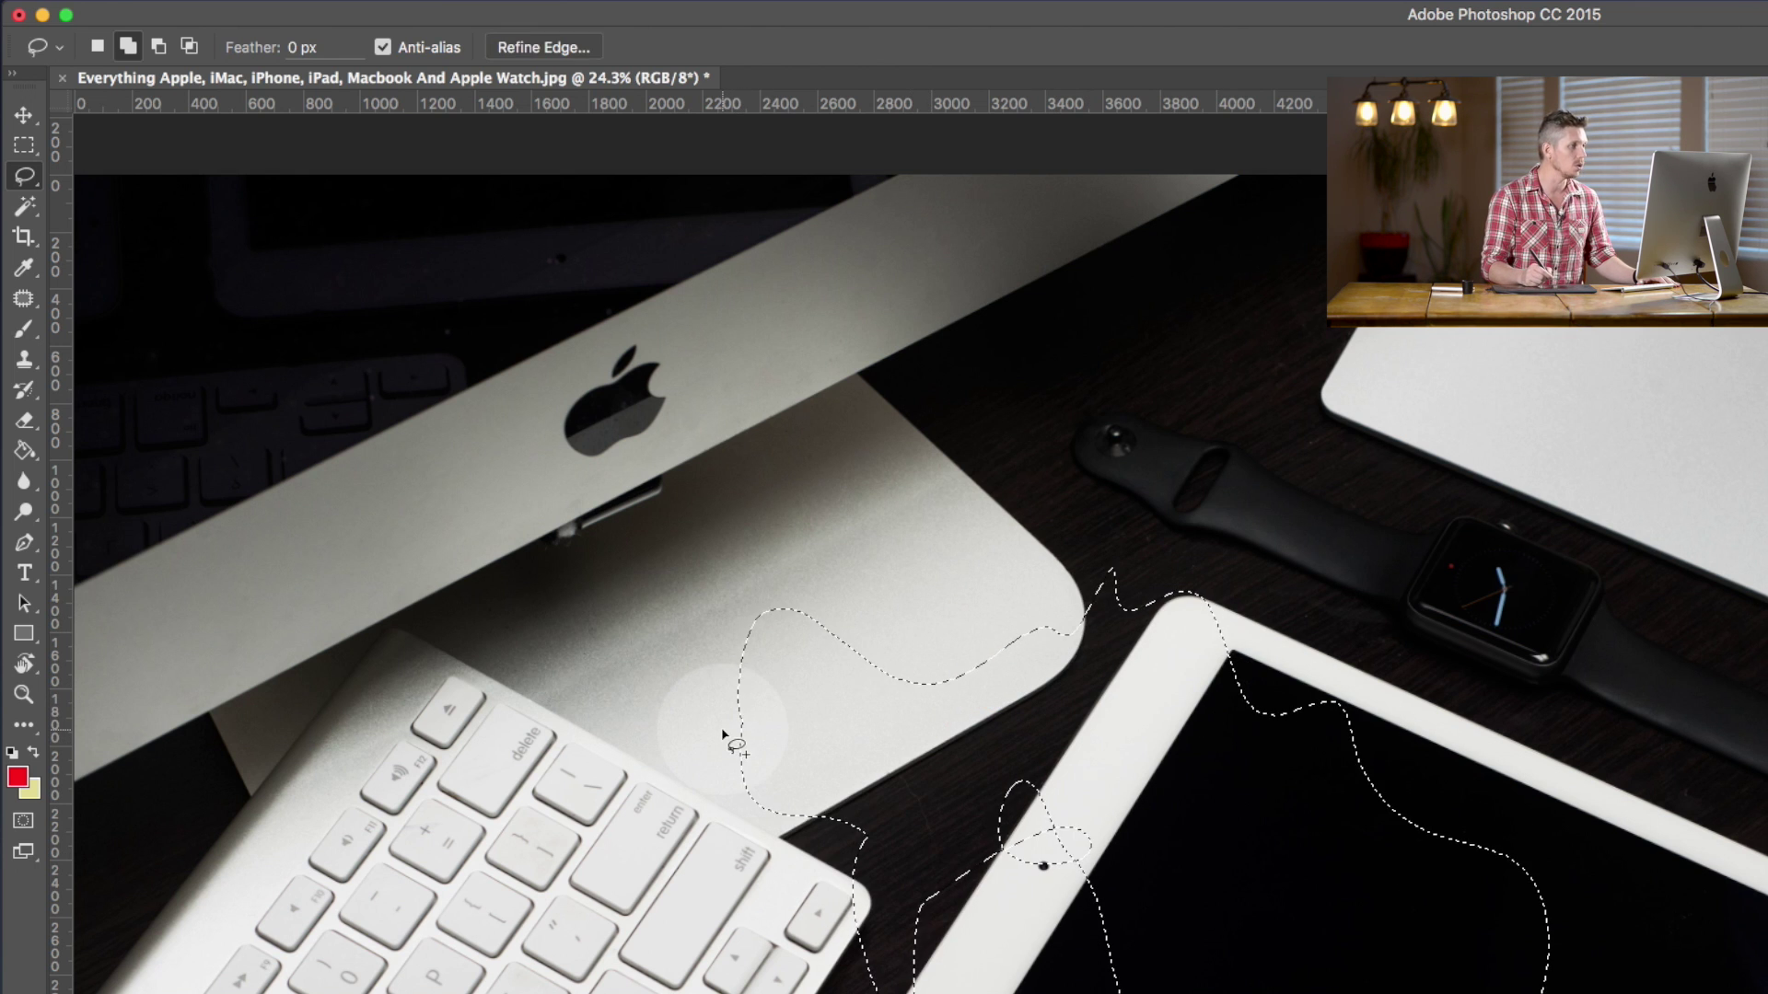
key("q")
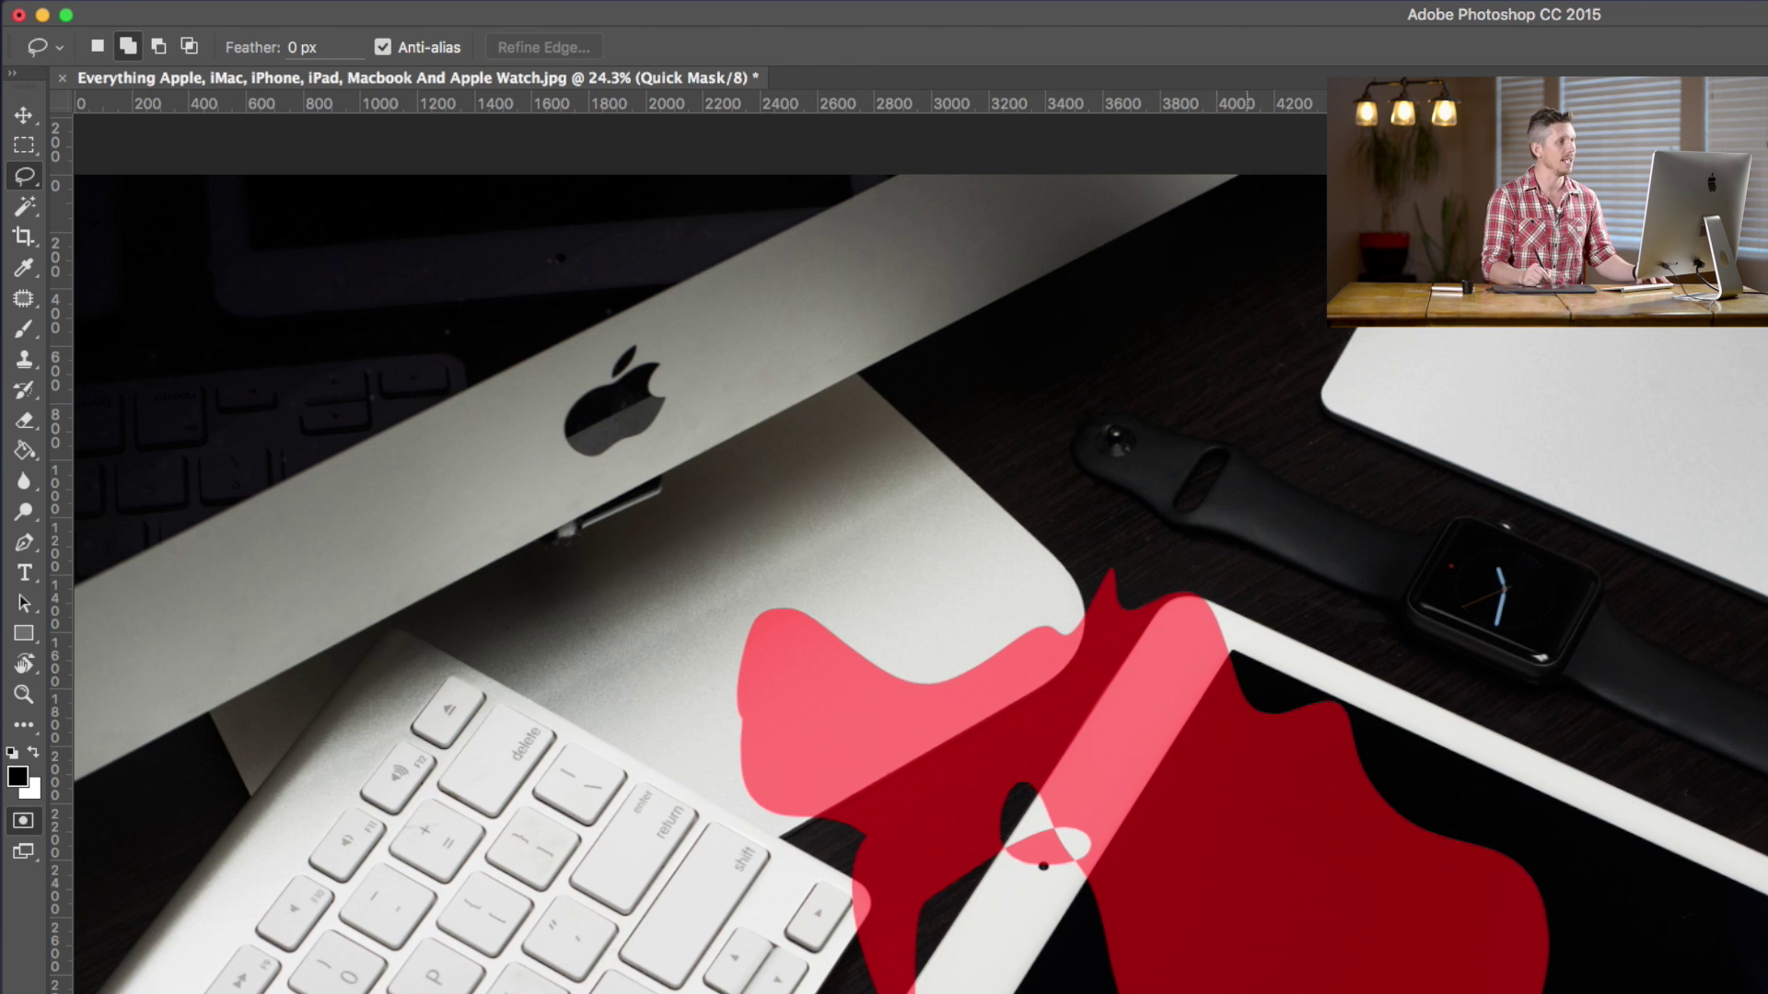
key("q")
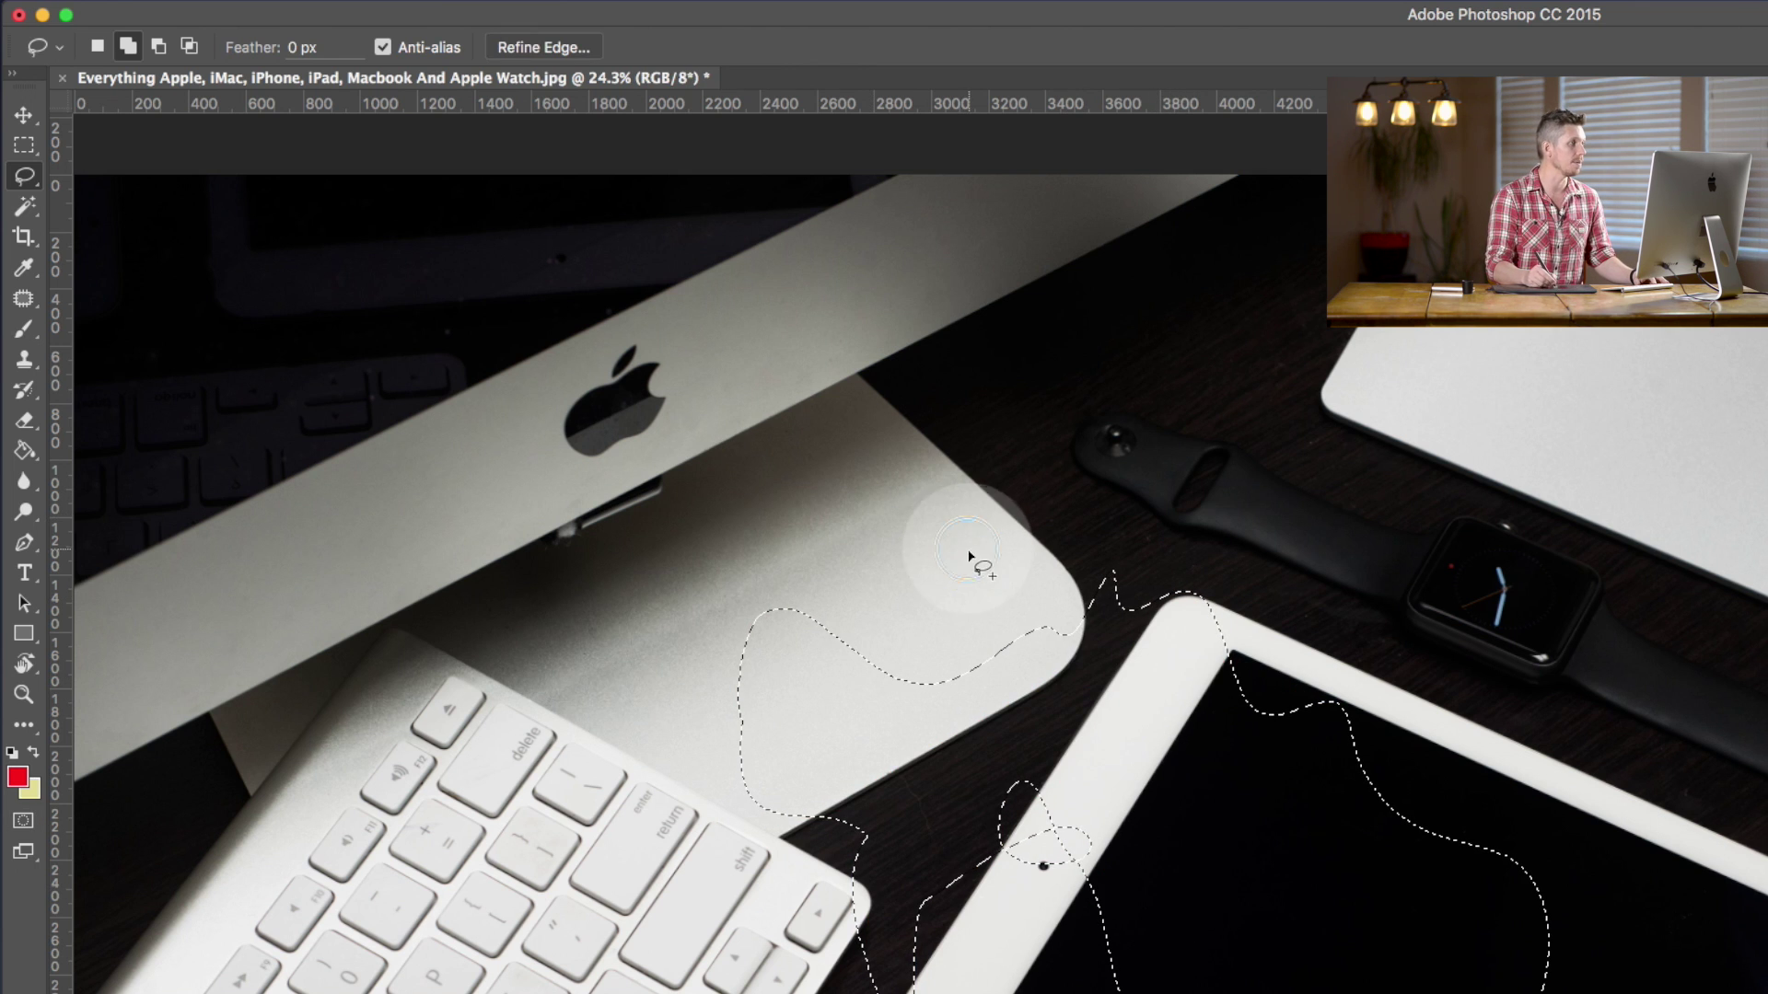
mouse_move(599, 359)
left_mouse_down()
mouse_move(626, 321)
mouse_move(668, 312)
mouse_move(711, 421)
mouse_move(559, 512)
mouse_move(552, 377)
left_mouse_up()
key("q")
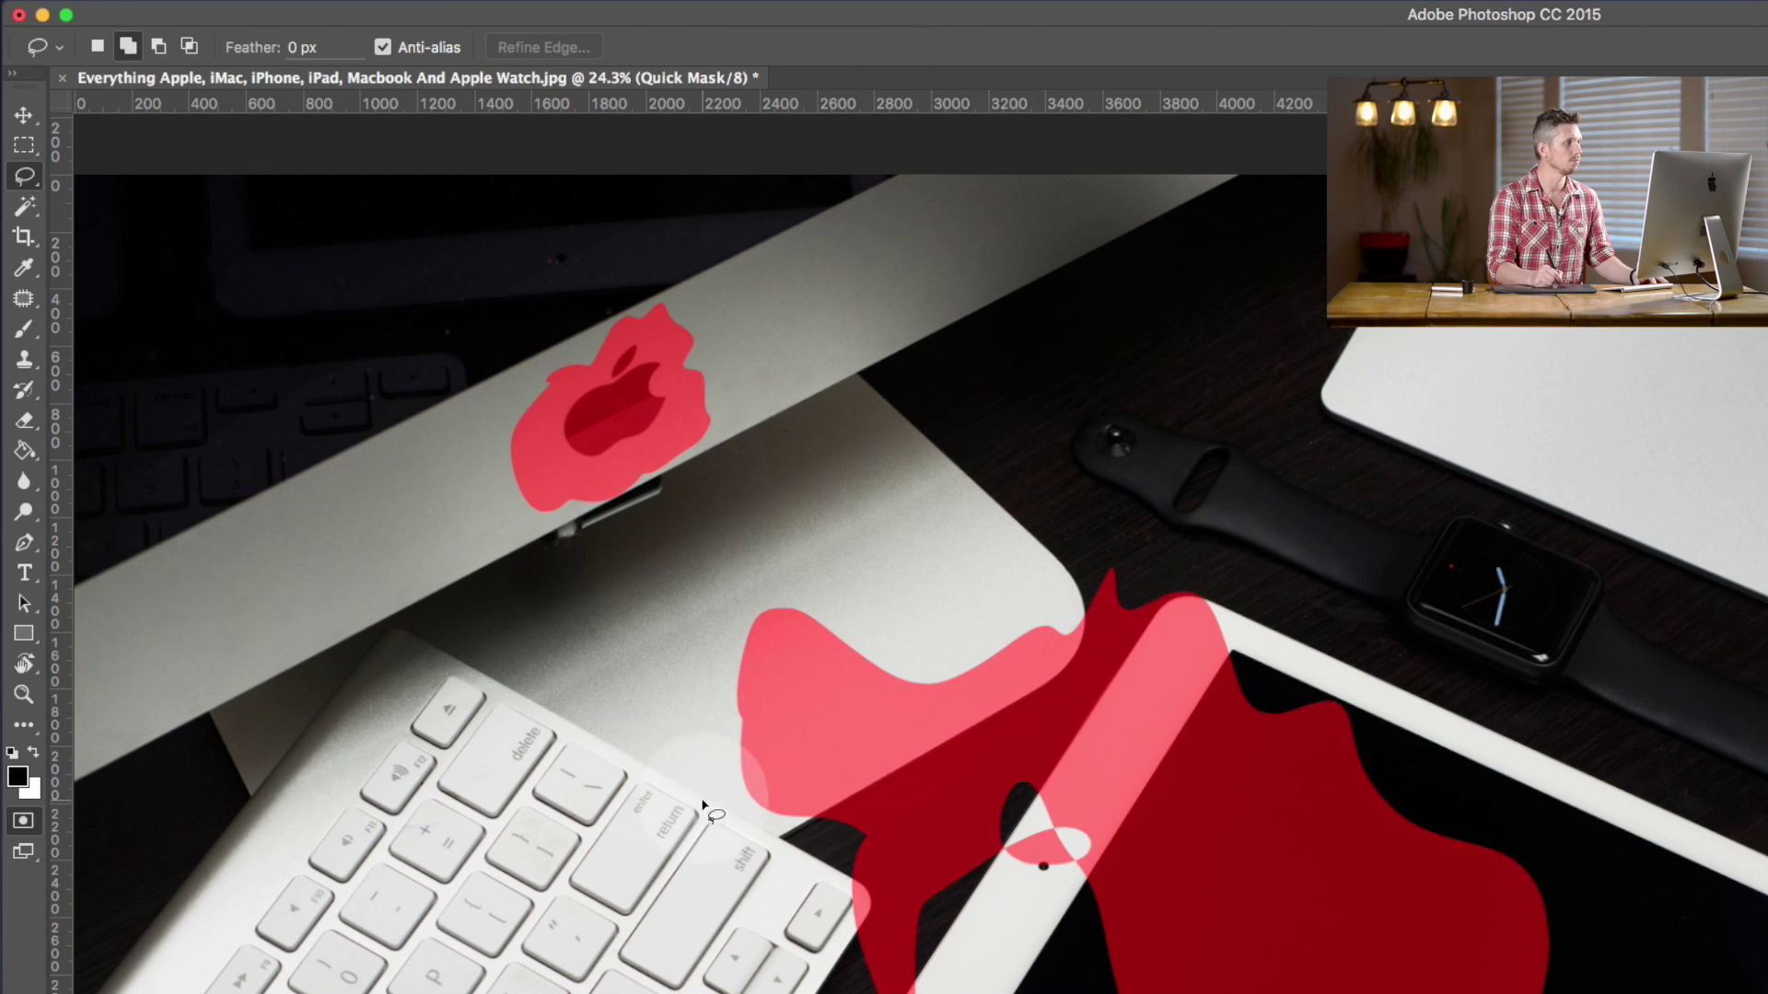
key("q")
key("q")
key("q")
key("q")
key("q")
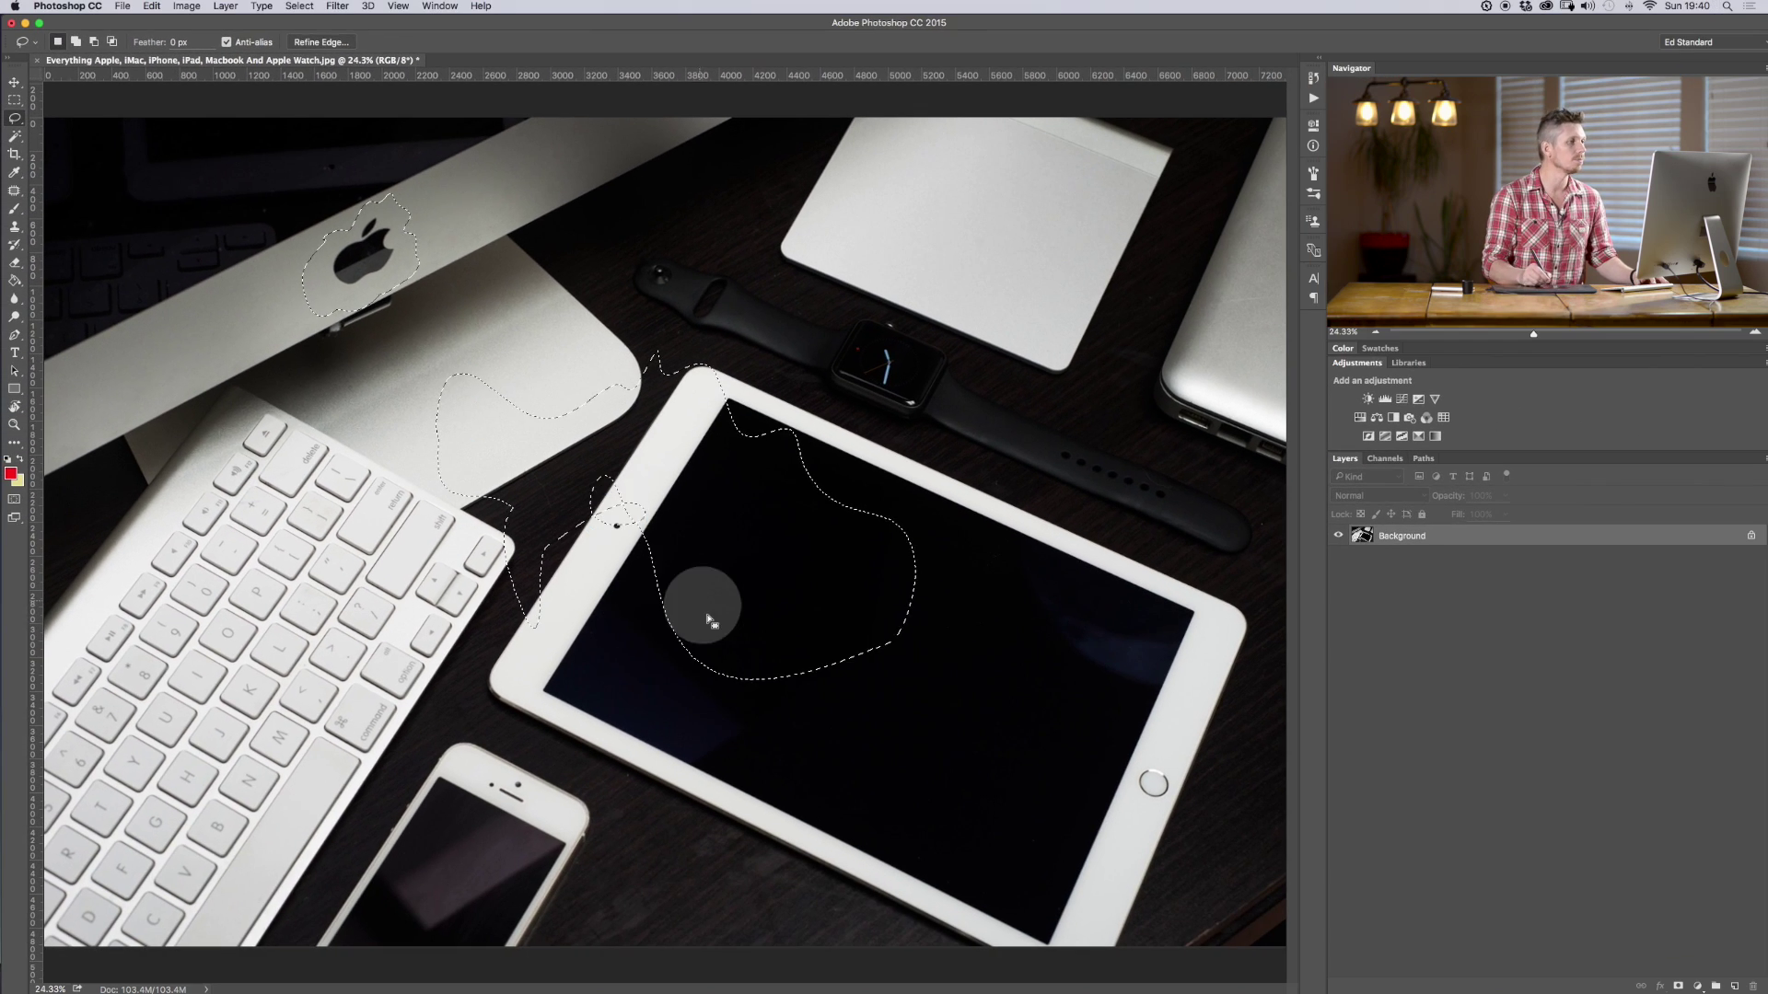
left_click(651, 632)
mouse_move(652, 669)
left_mouse_down()
mouse_move(643, 592)
mouse_move(892, 521)
mouse_move(1096, 713)
mouse_move(879, 737)
mouse_move(650, 665)
left_mouse_up()
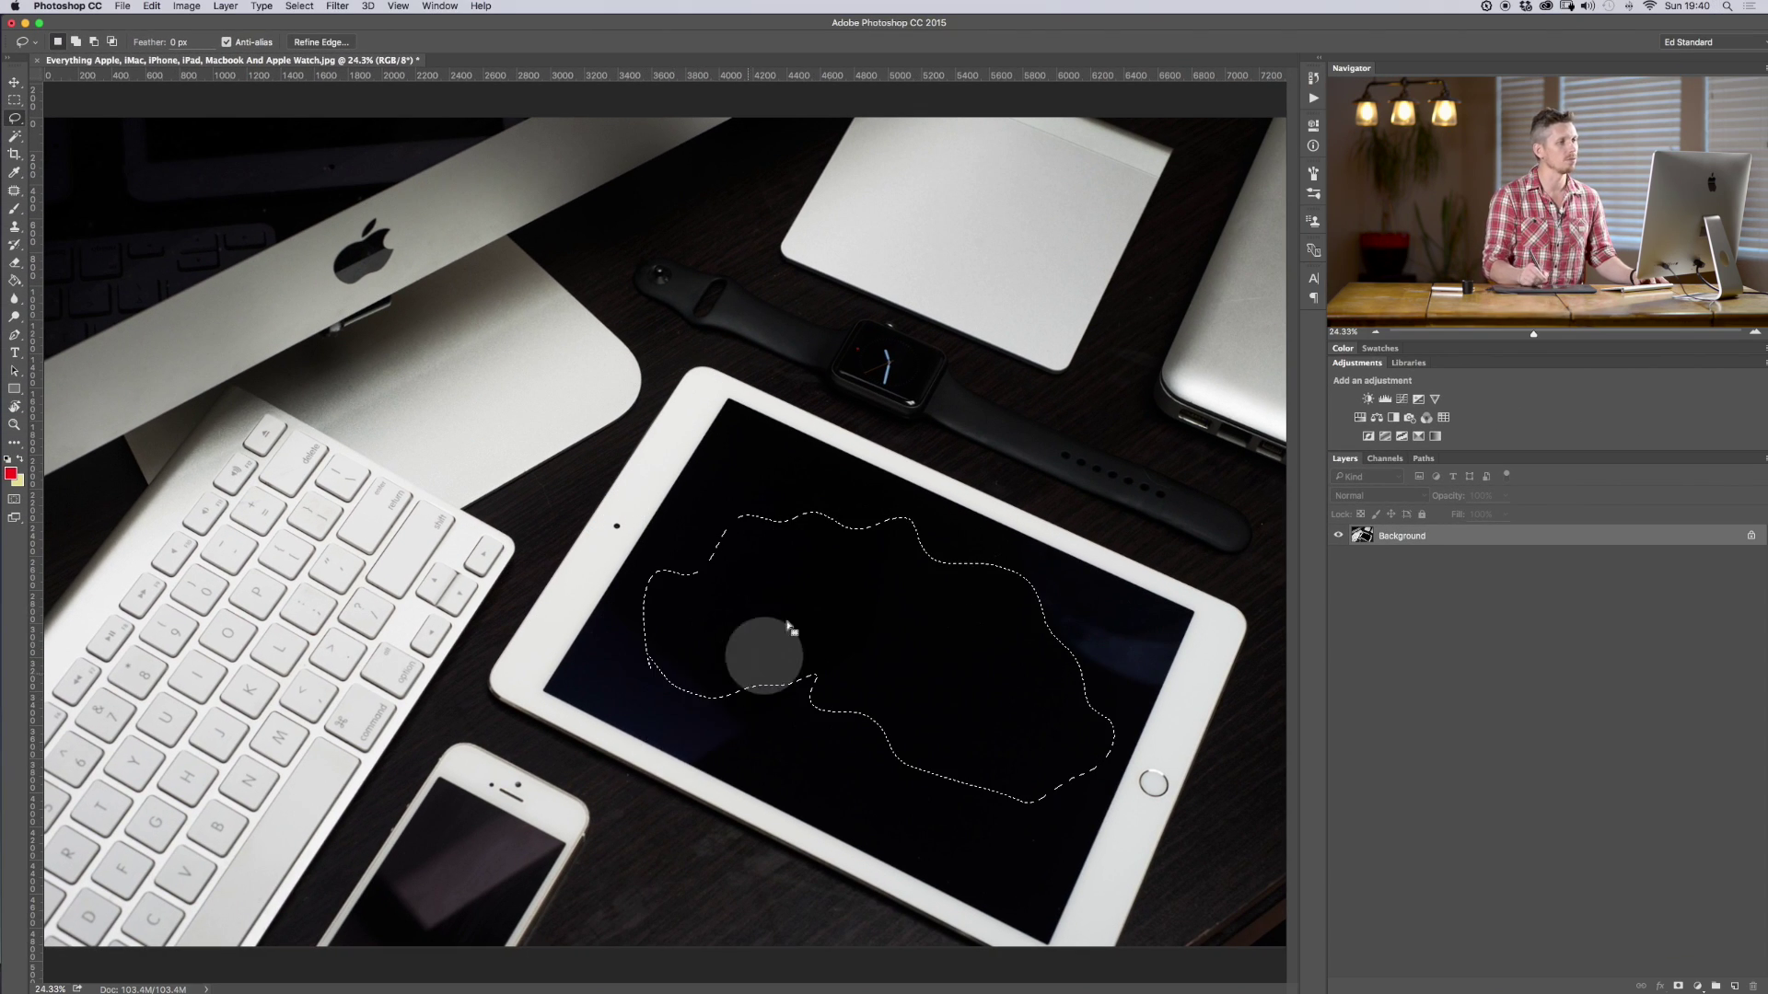
key("q")
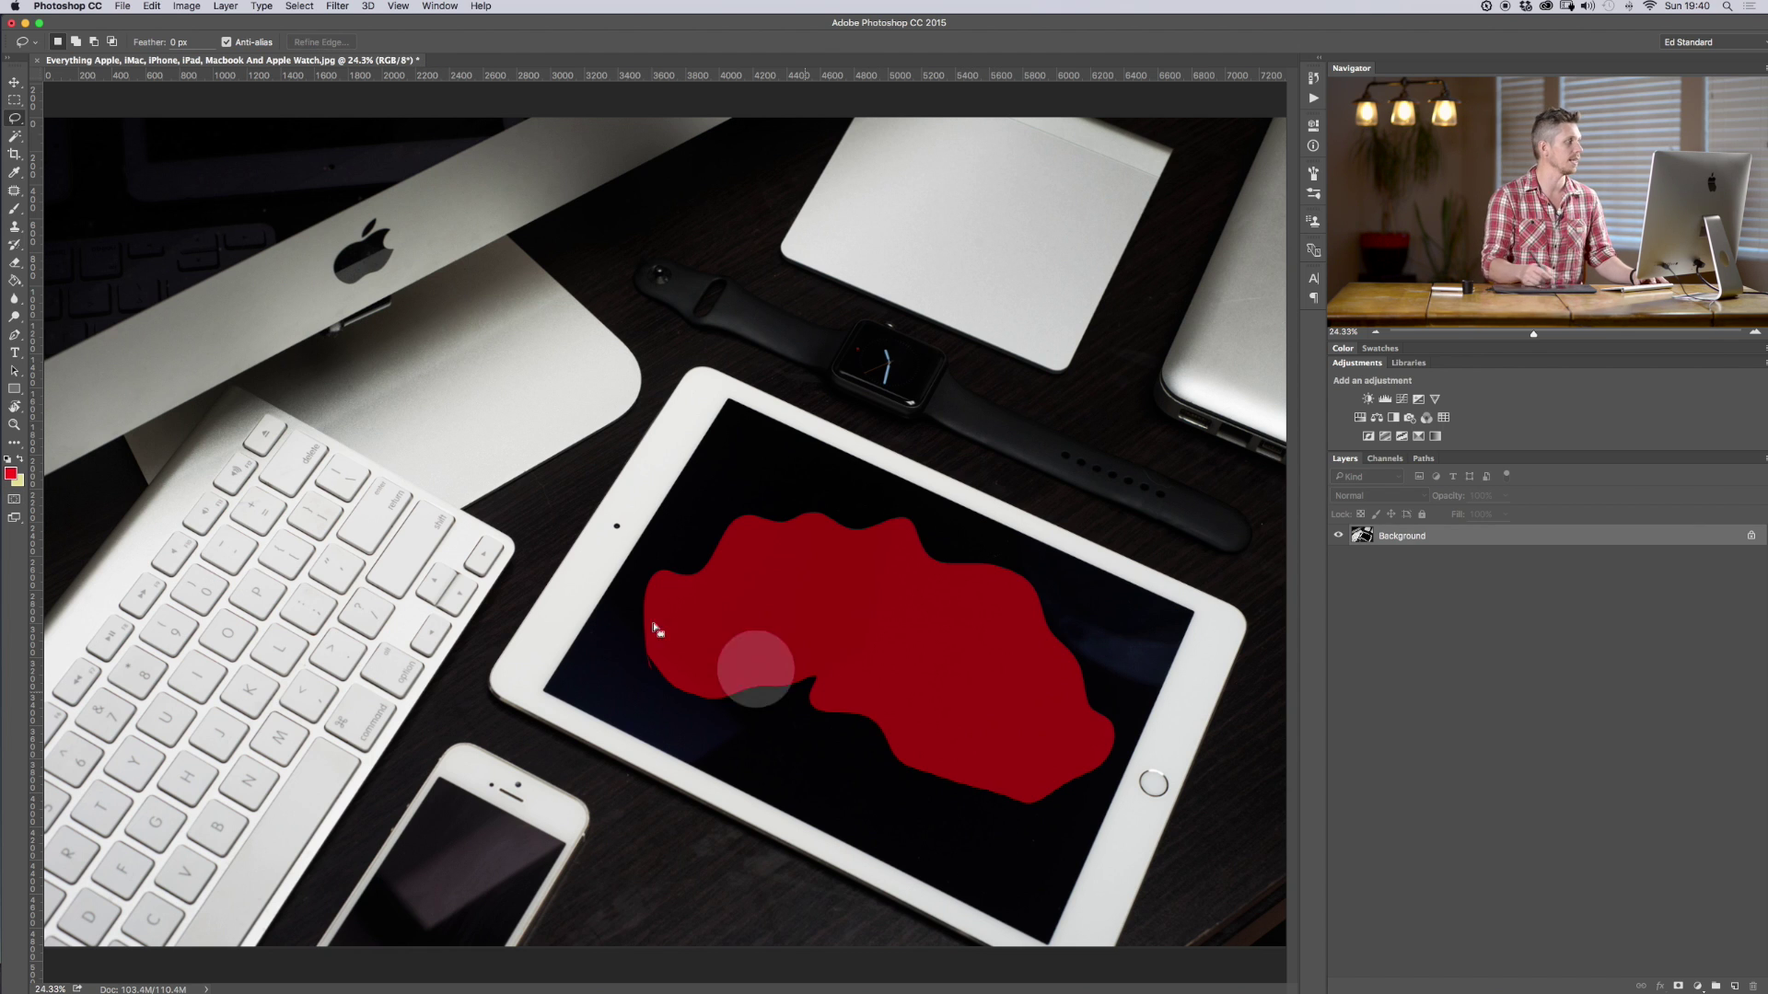
key("q")
left_click(14, 85)
mouse_move(870, 637)
left_mouse_down()
mouse_move(446, 478)
mouse_move(331, 488)
left_mouse_up()
key("shift+BackSpace")
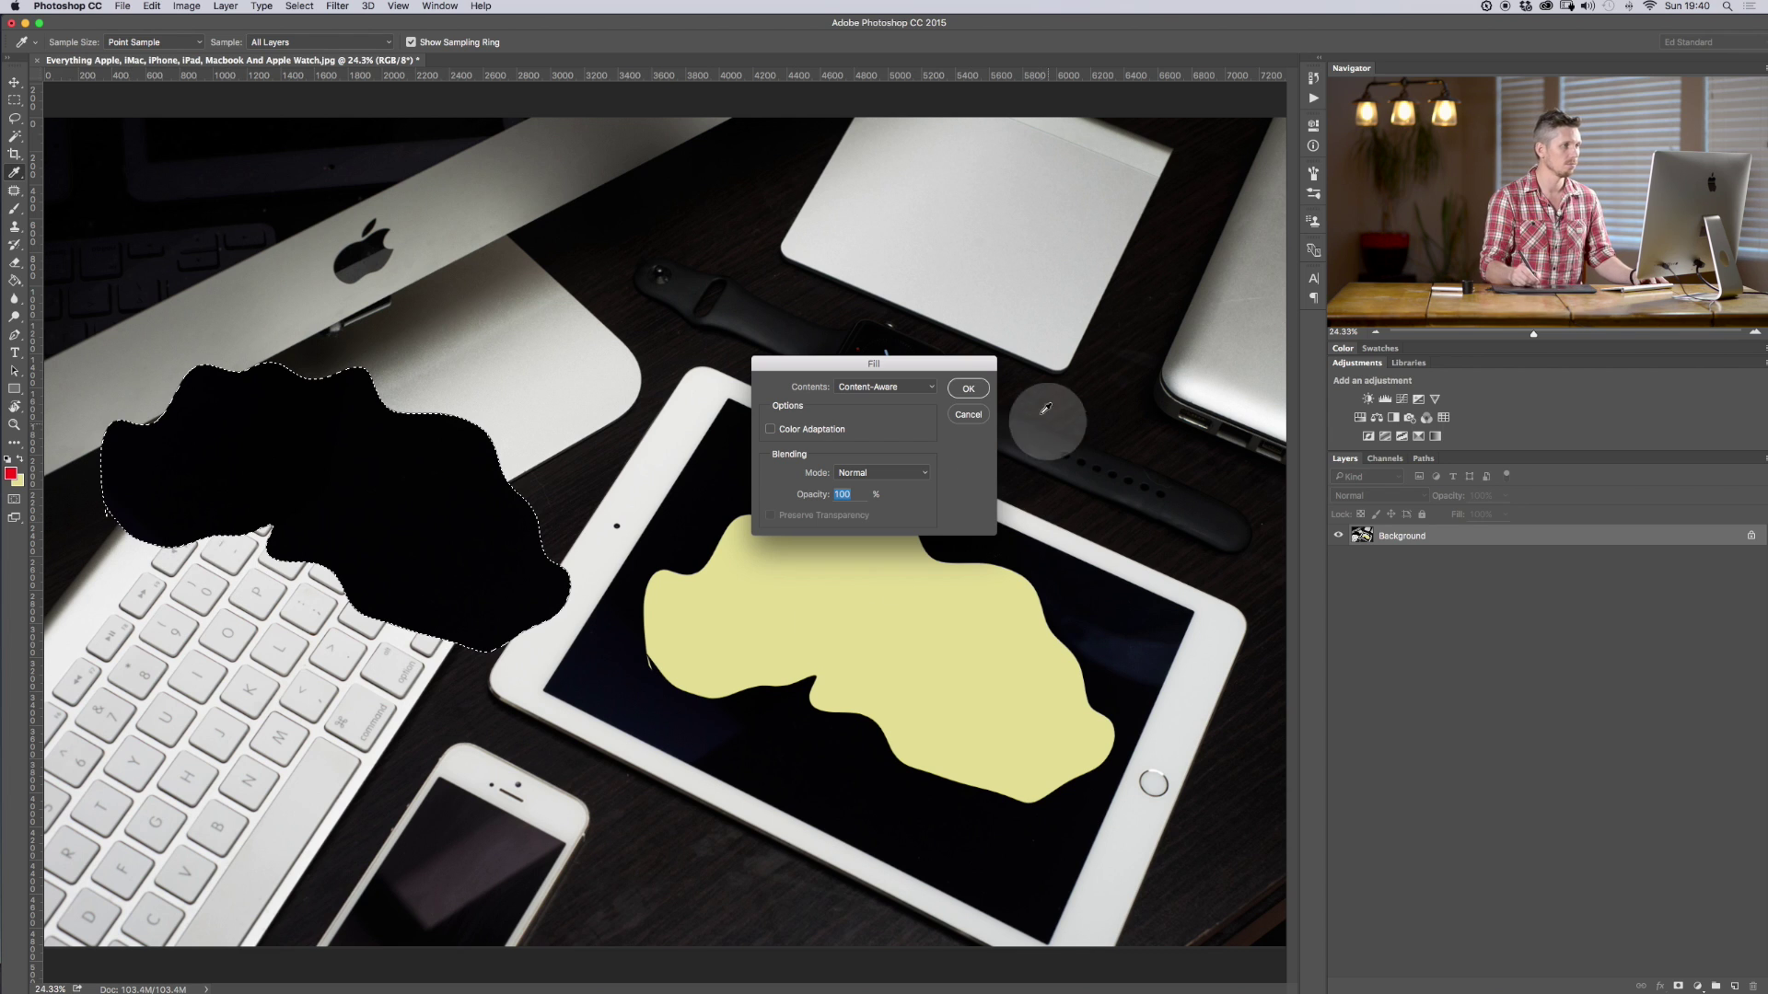
left_click(971, 385)
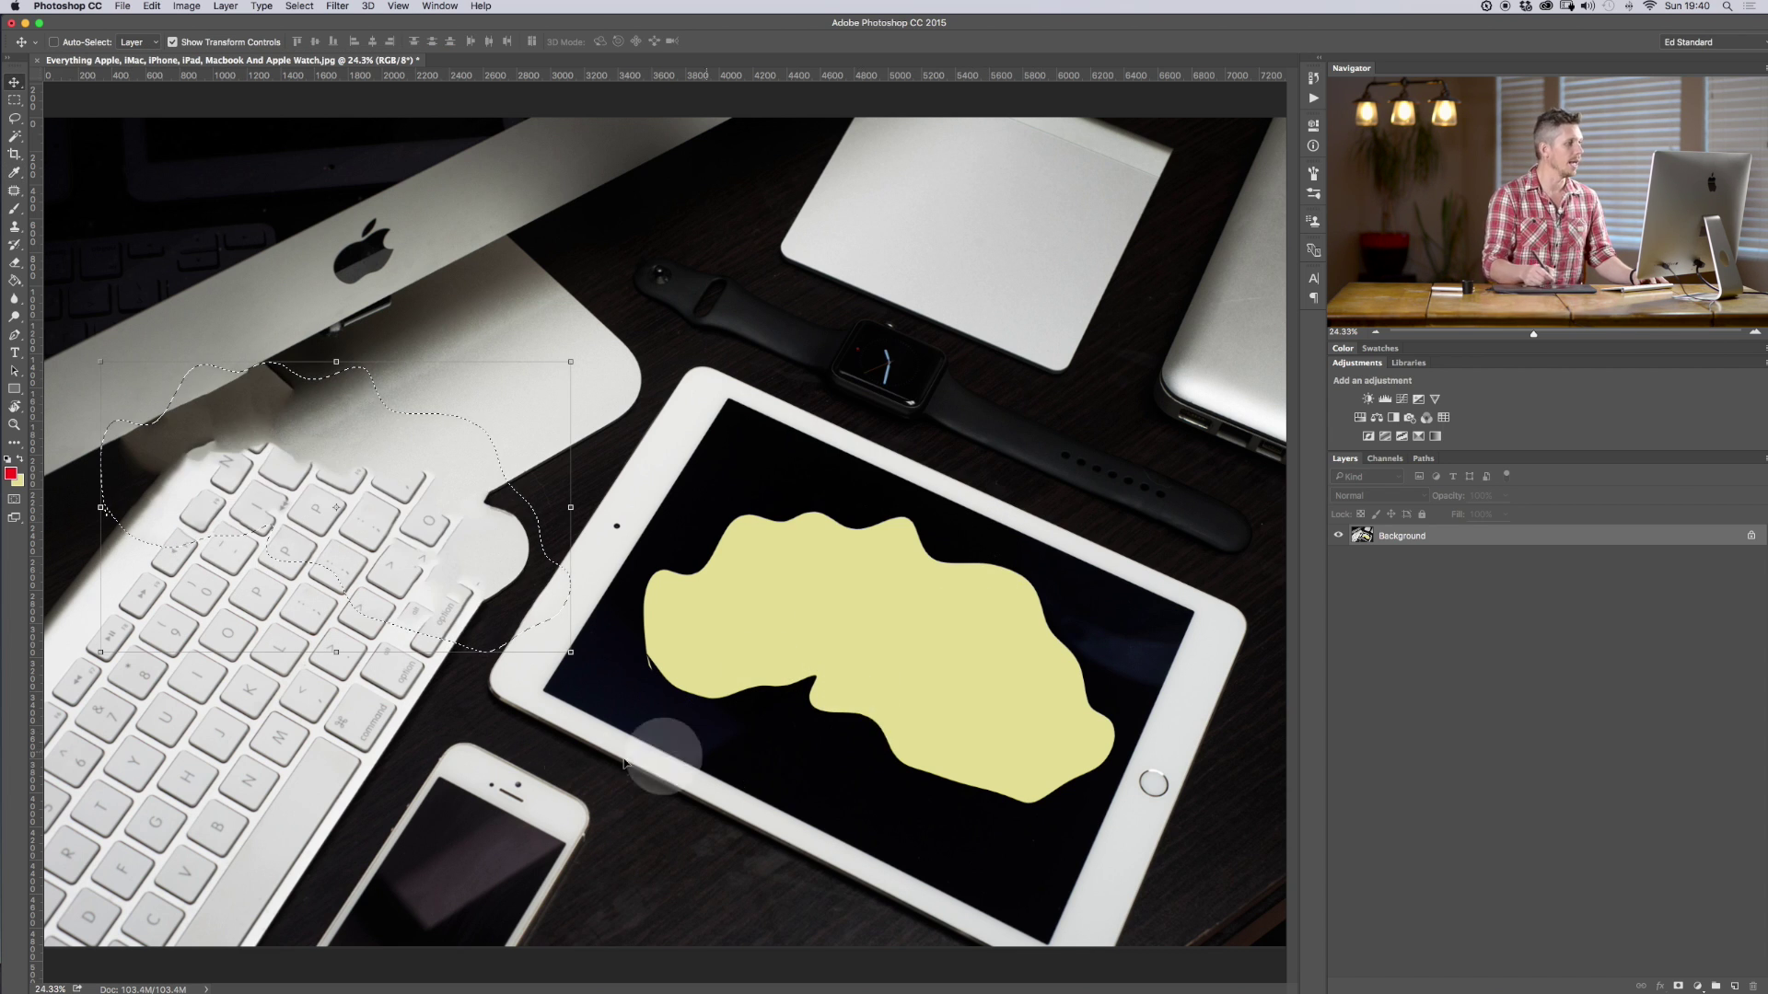
left_click(424, 633)
left_click(778, 737)
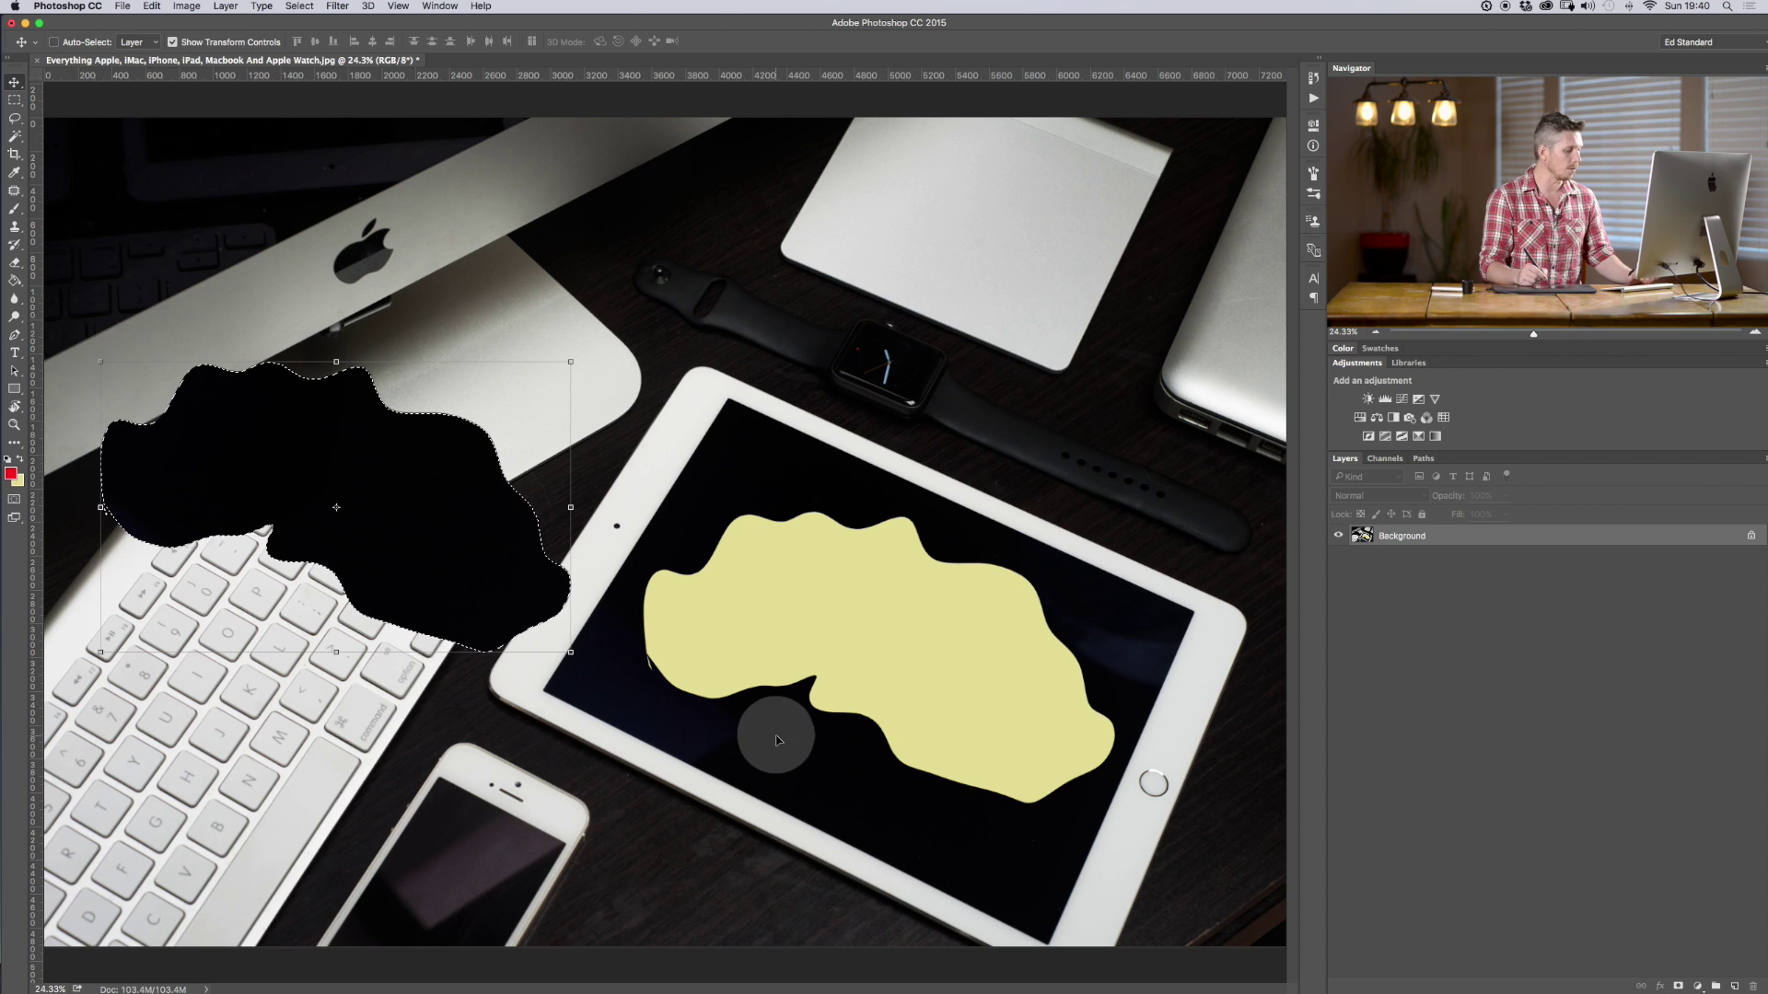
key("super+z")
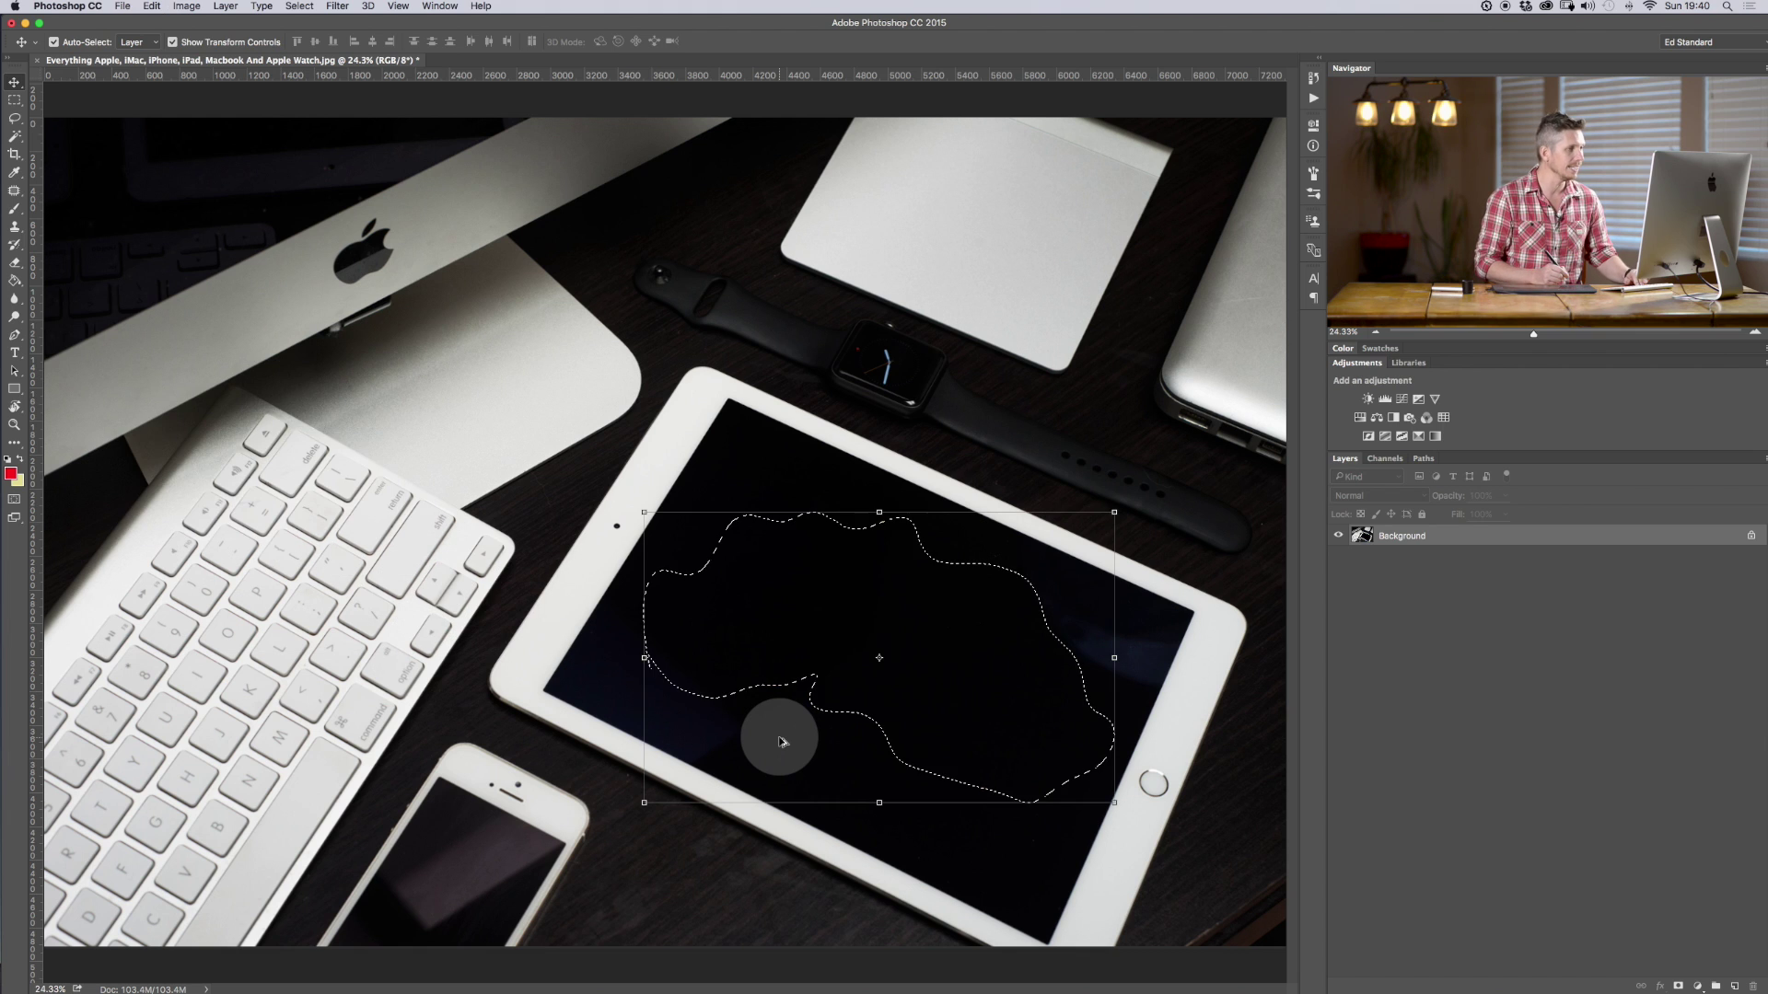
key("alt+BackSpace")
key("super+z")
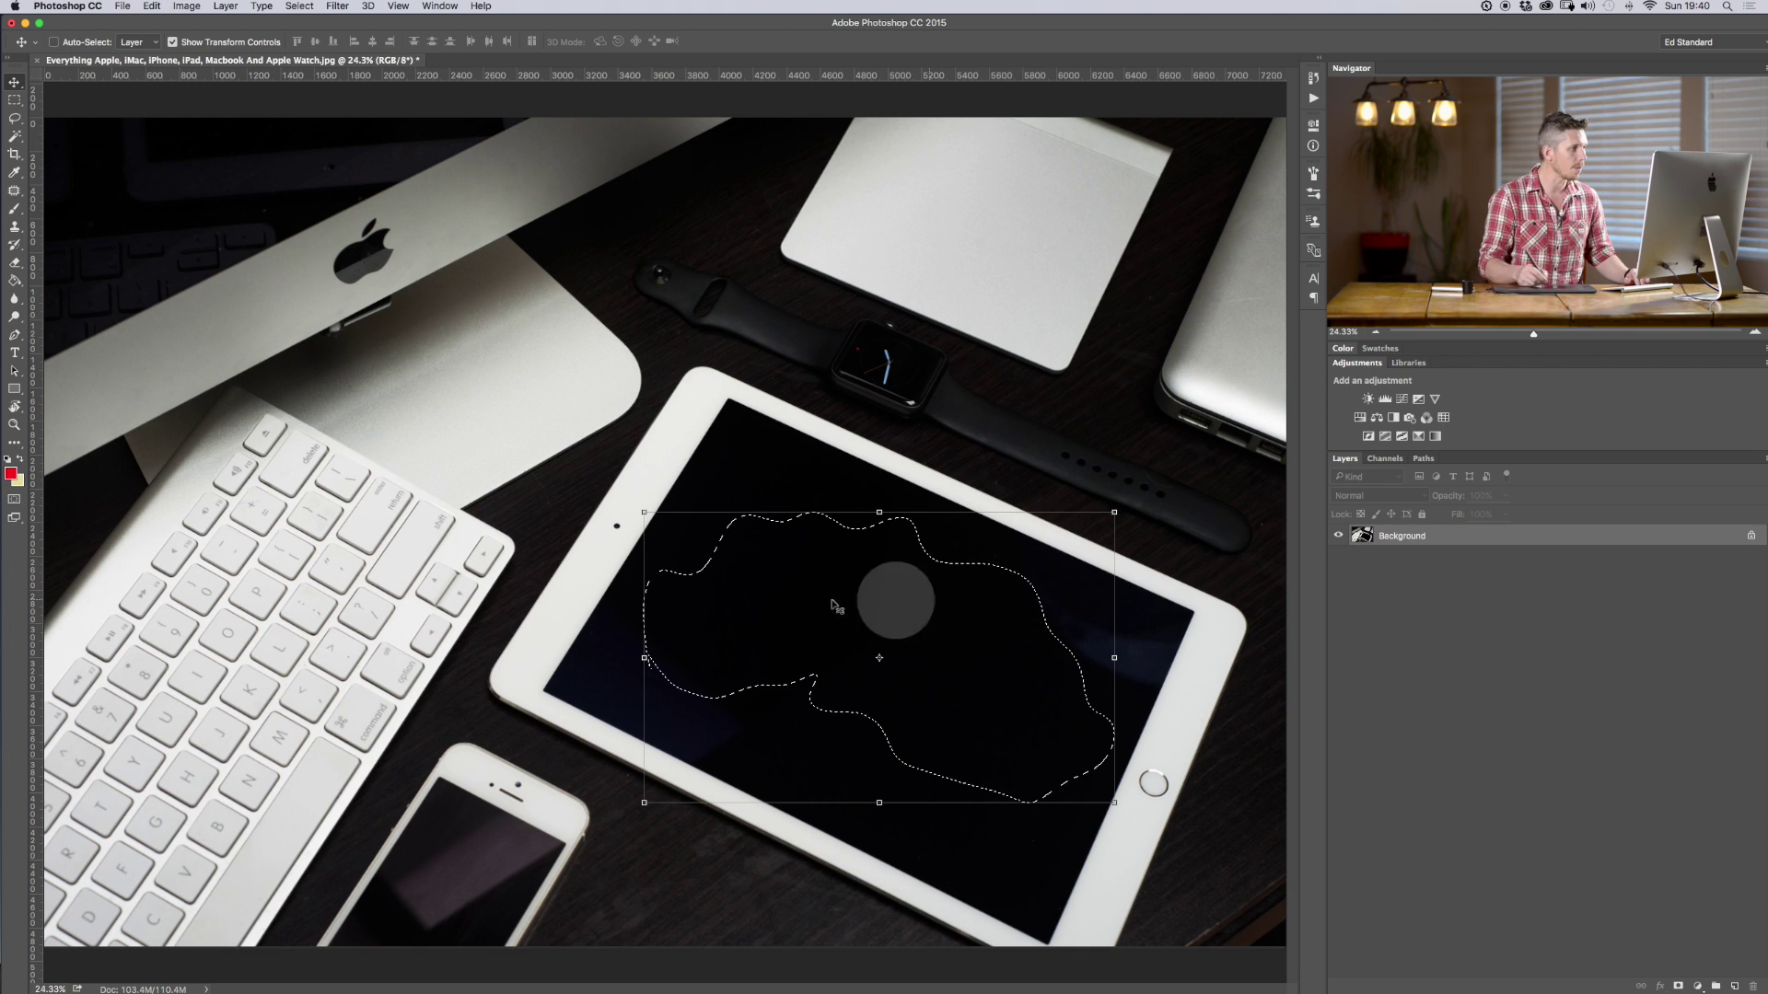
key("l")
left_click(48, 168)
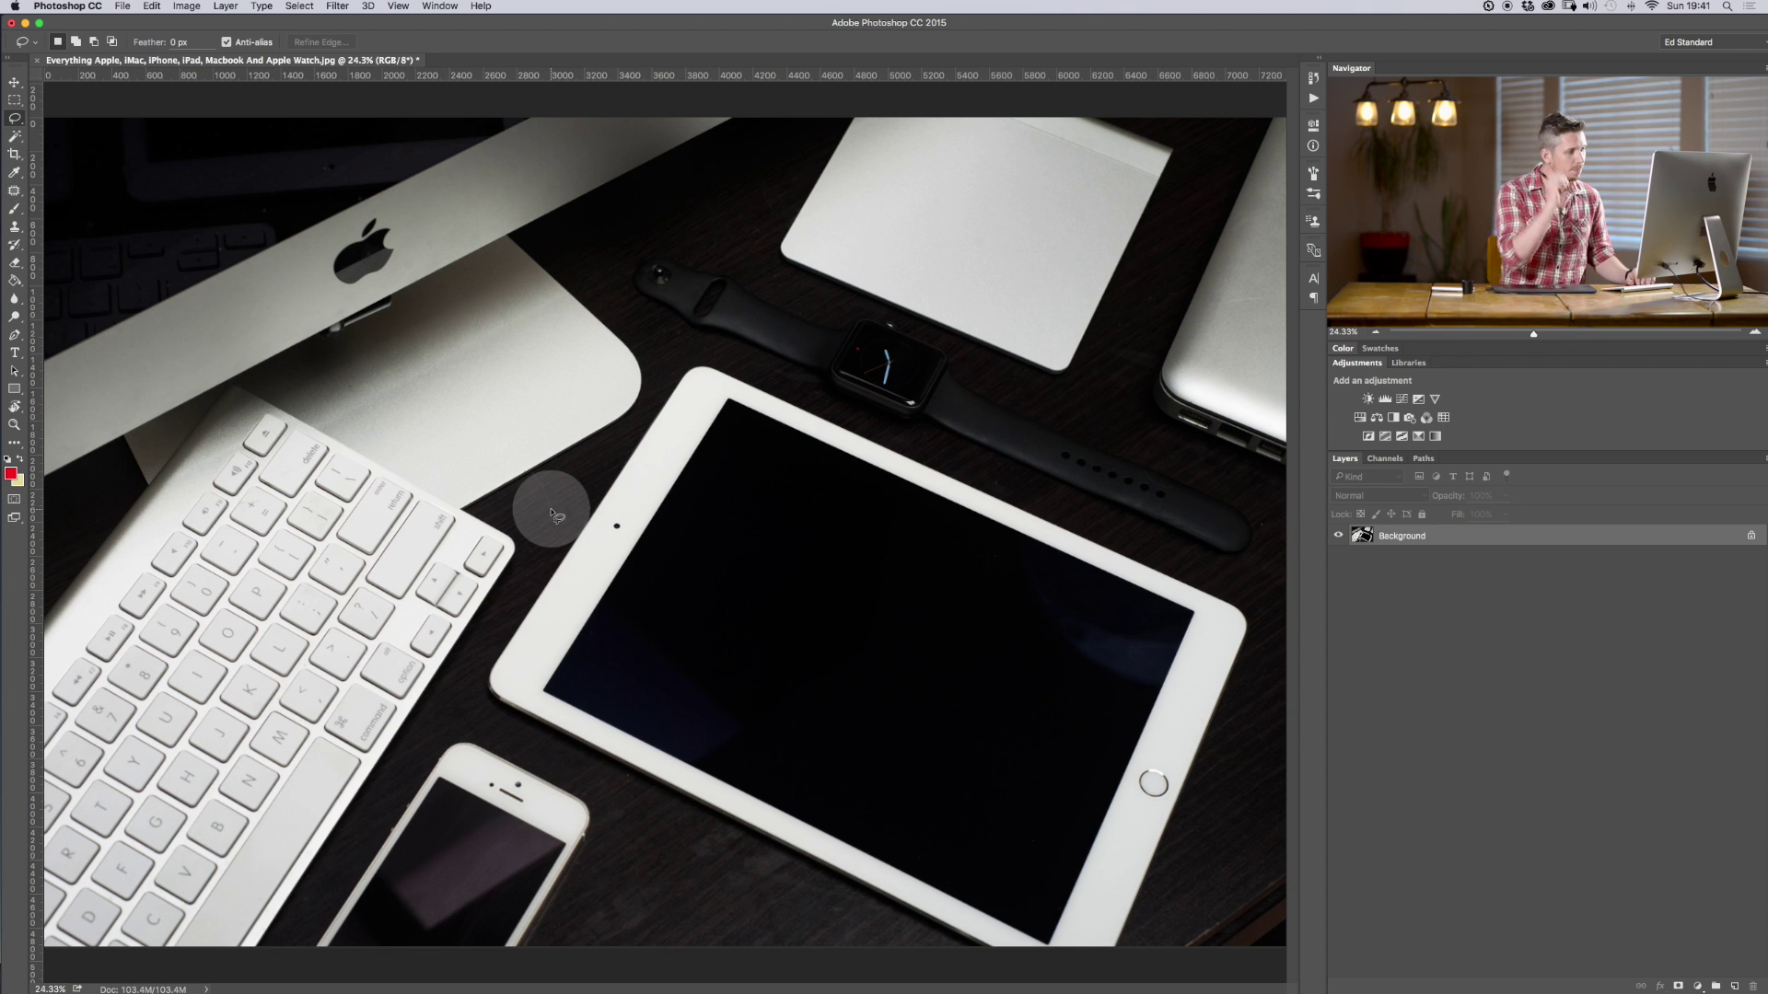
- Zoom in to 66.7% and draw a rectangular selection around the iPad's front camera
key("super+plus")
key("super+plus")
key("super+plus")
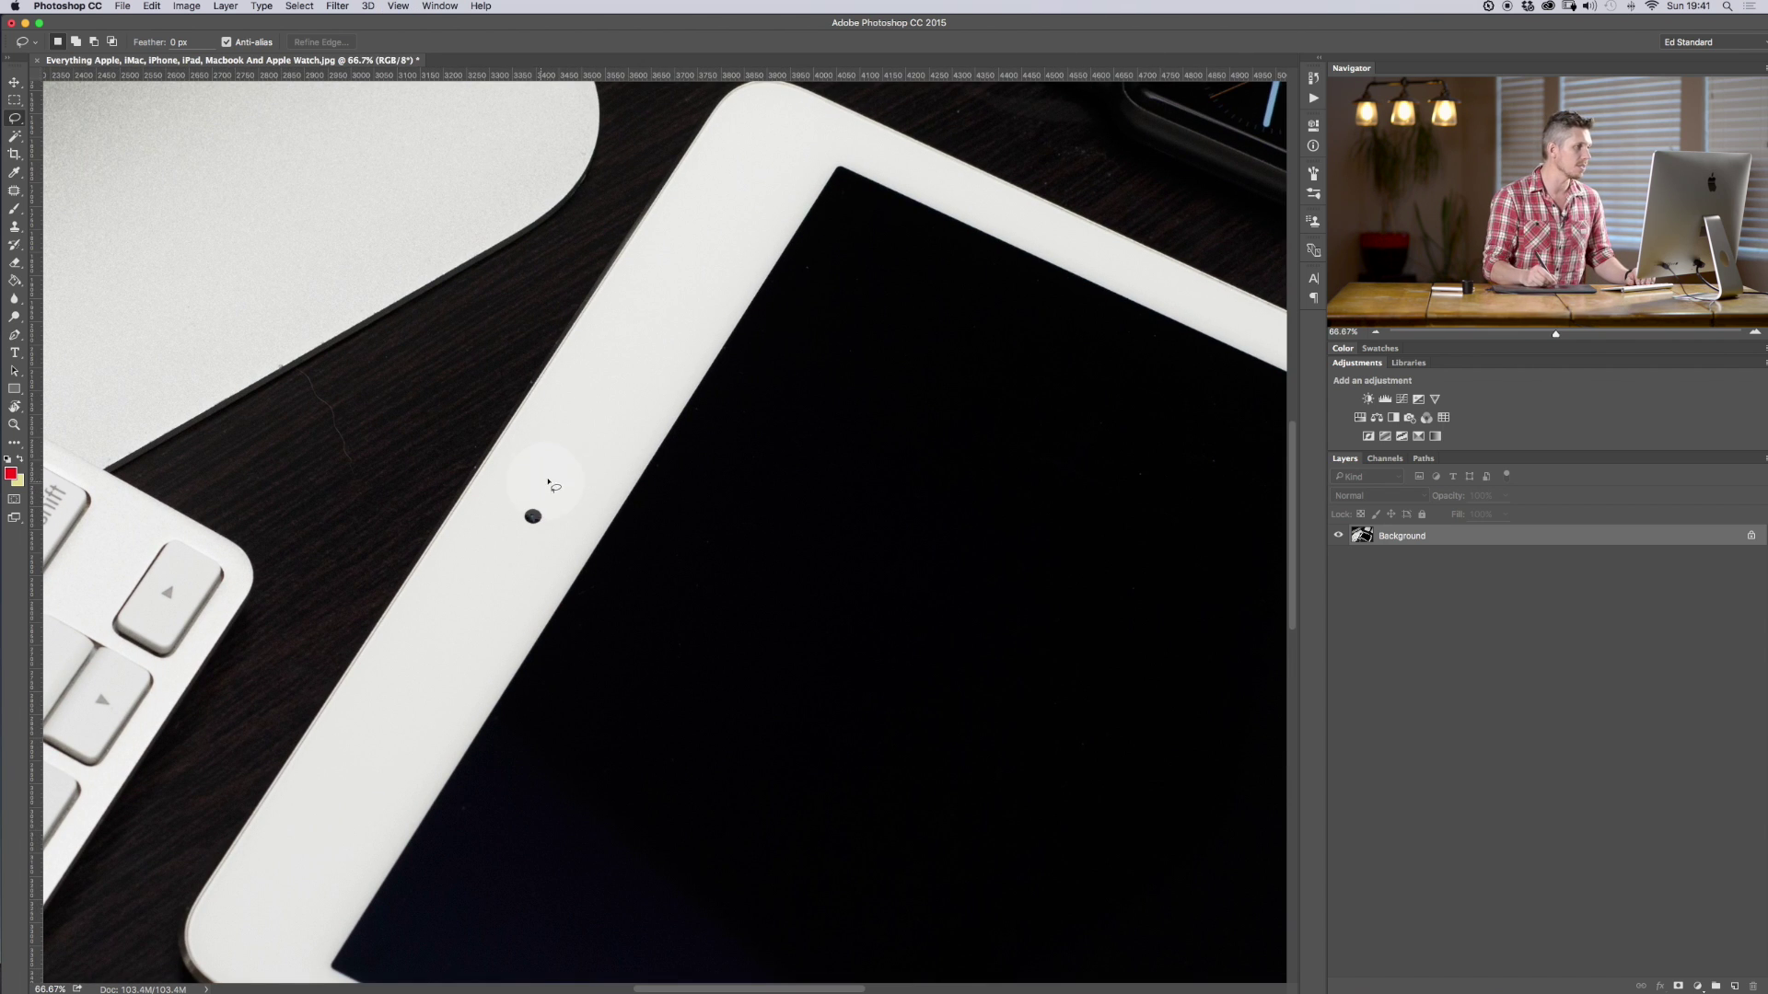
left_click(14, 101)
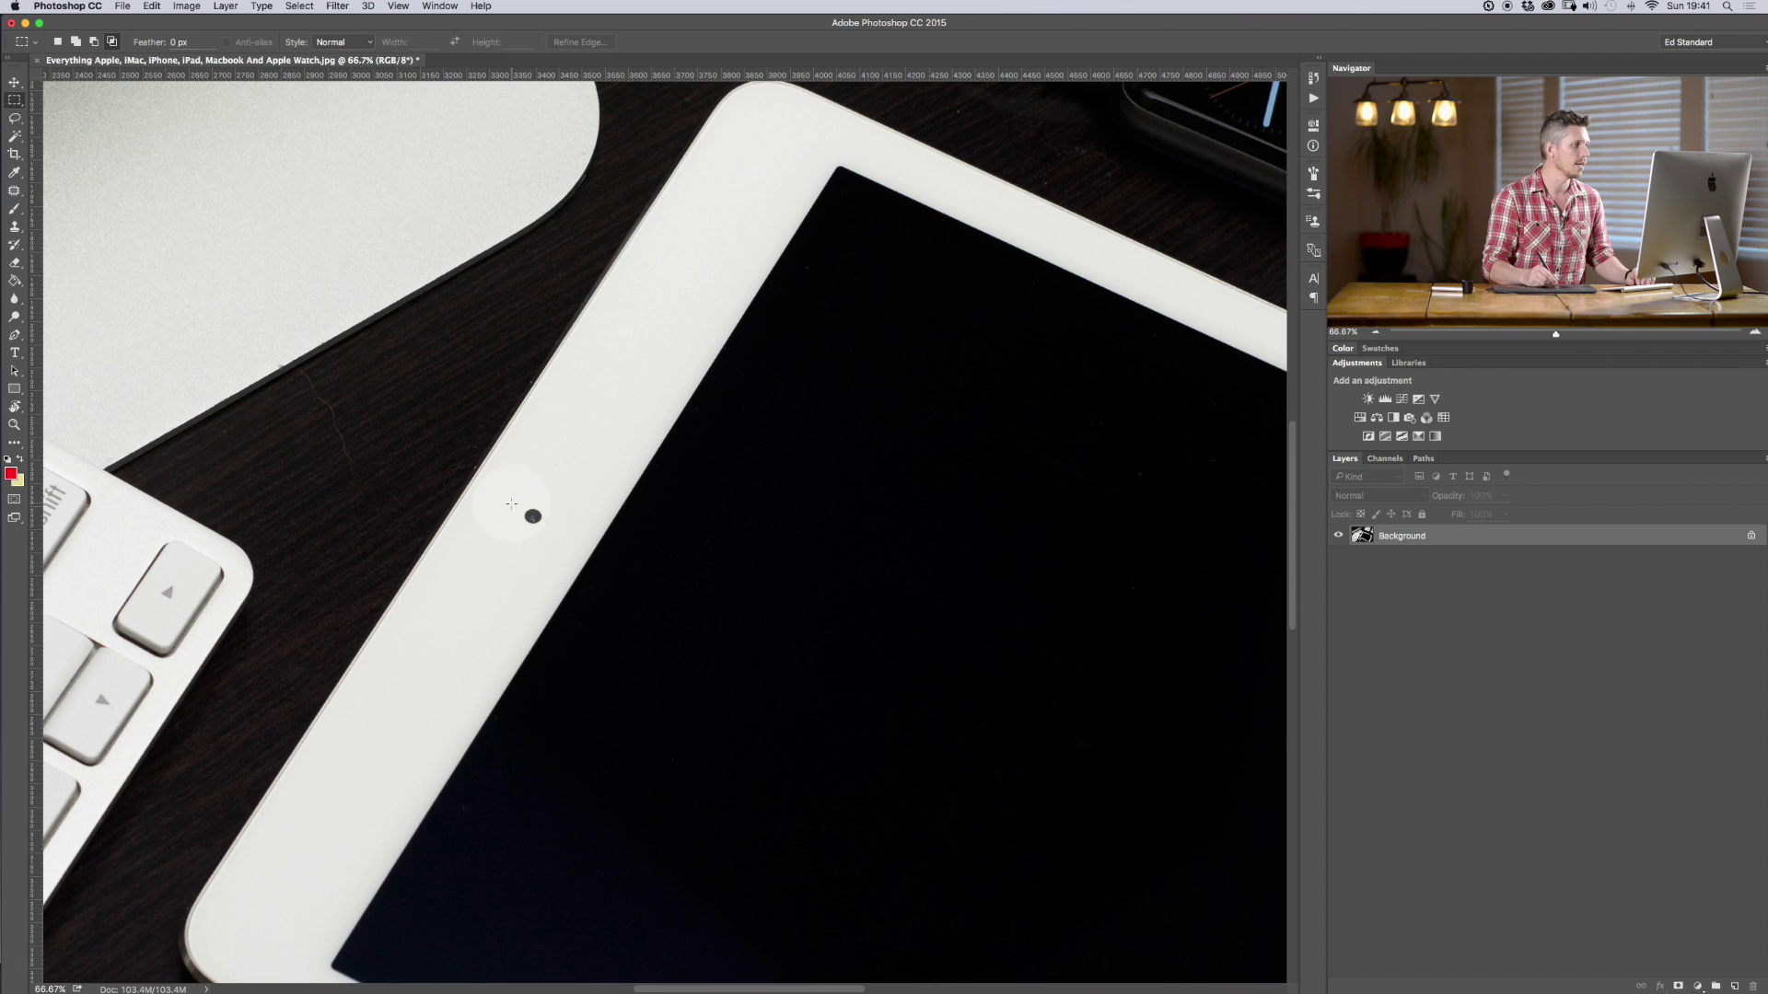
left_click_drag(519, 470, 617, 569)
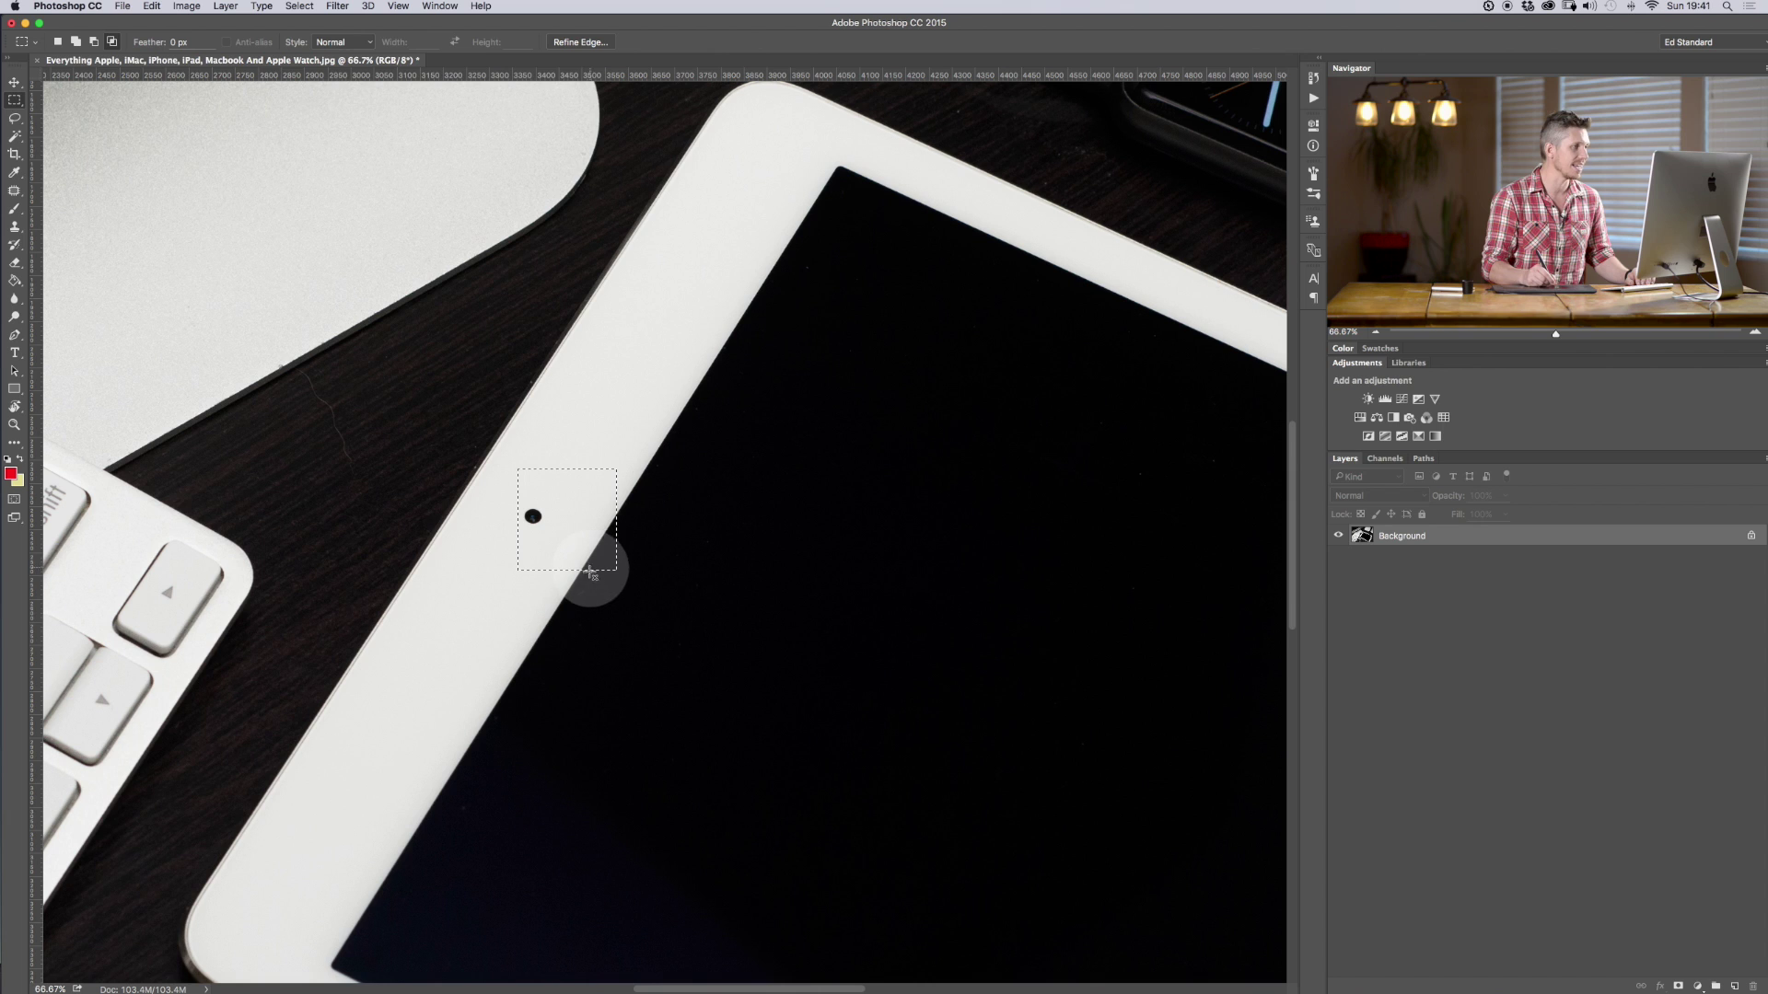
- Cut a diagonal off the selection's lower-right corner with a subtracting Lasso, then zoom back to 25%
mouse_move(14, 118)
left_mouse_down()
mouse_move(97, 146)
mouse_move(92, 131)
left_mouse_up()
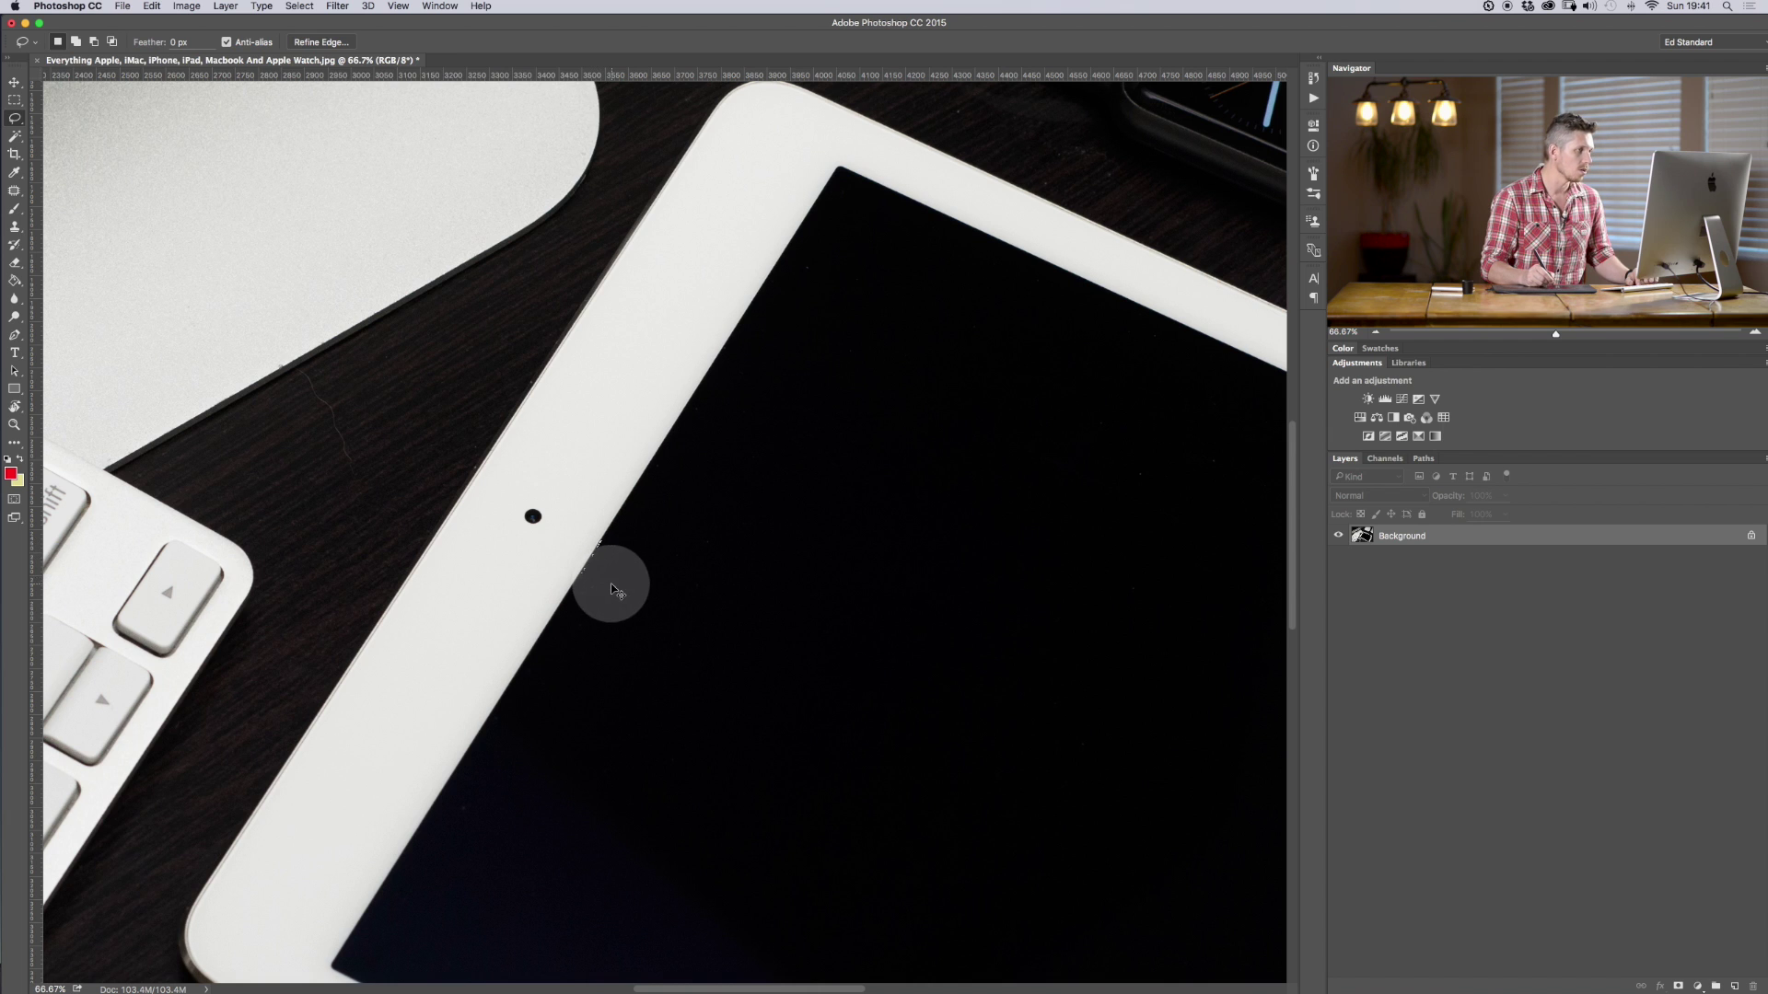
left_click(93, 45)
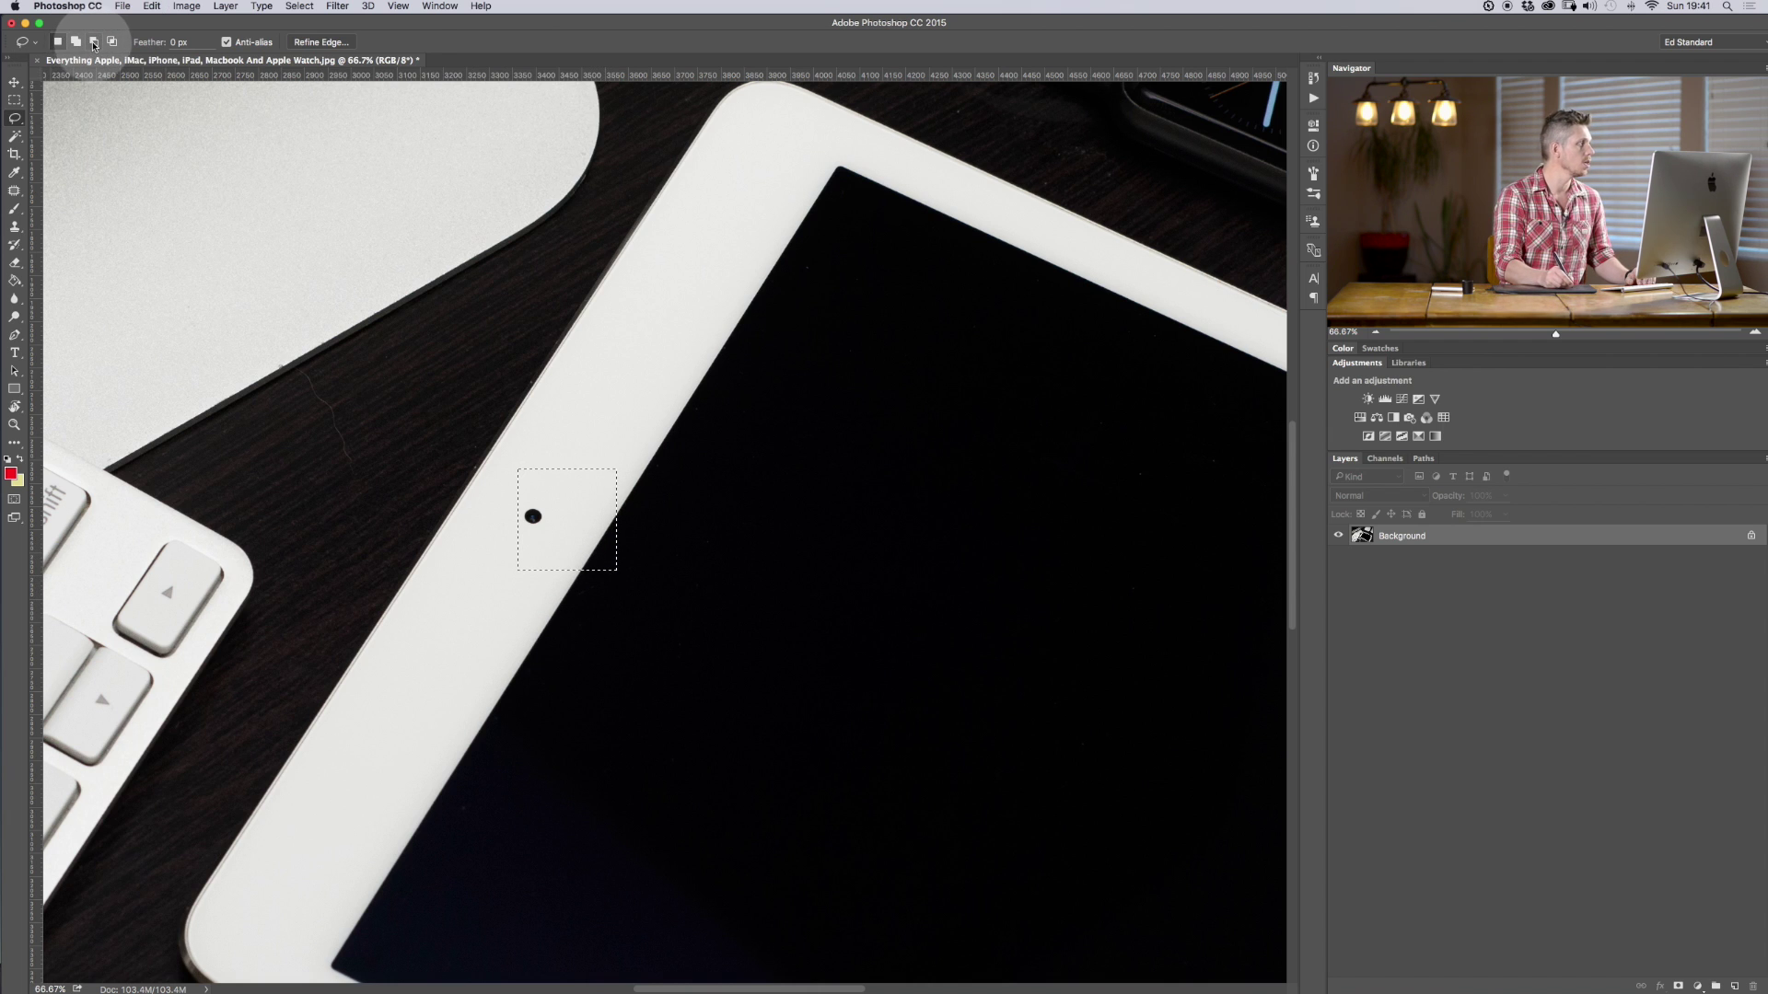
left_click(582, 579)
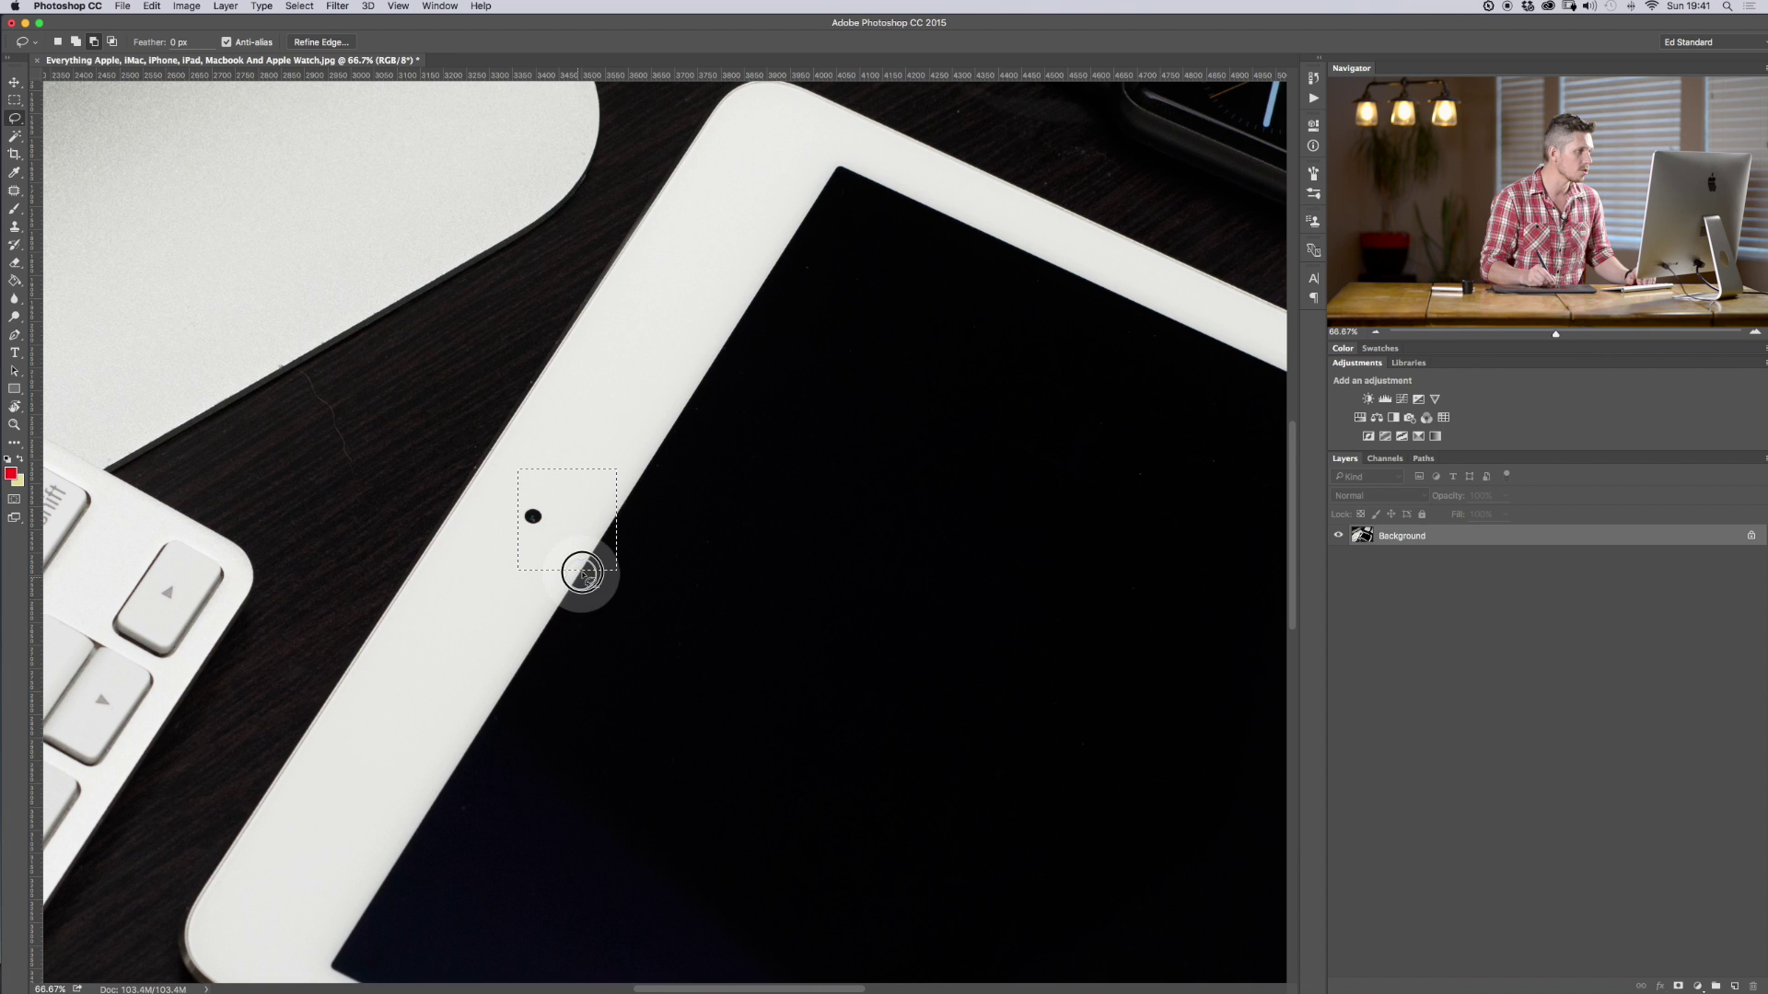
left_click_drag(637, 500, 635, 504)
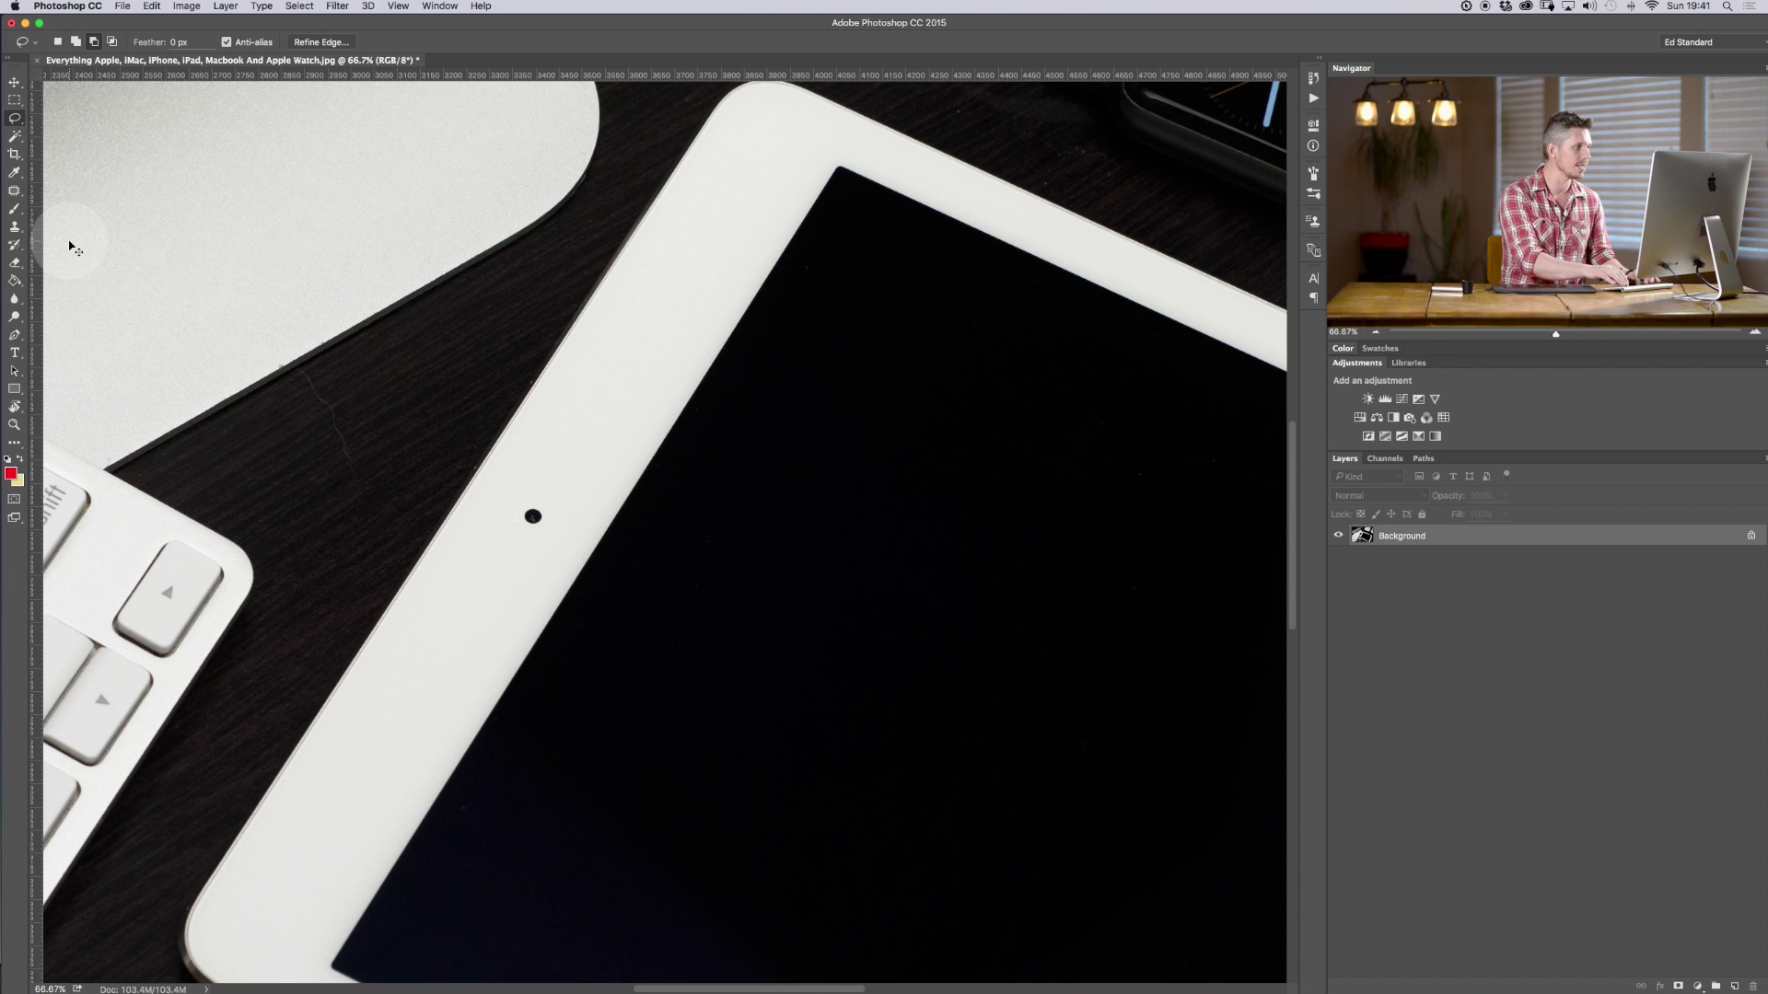
key("super+minus")
key("super+minus")
key("super+minus")
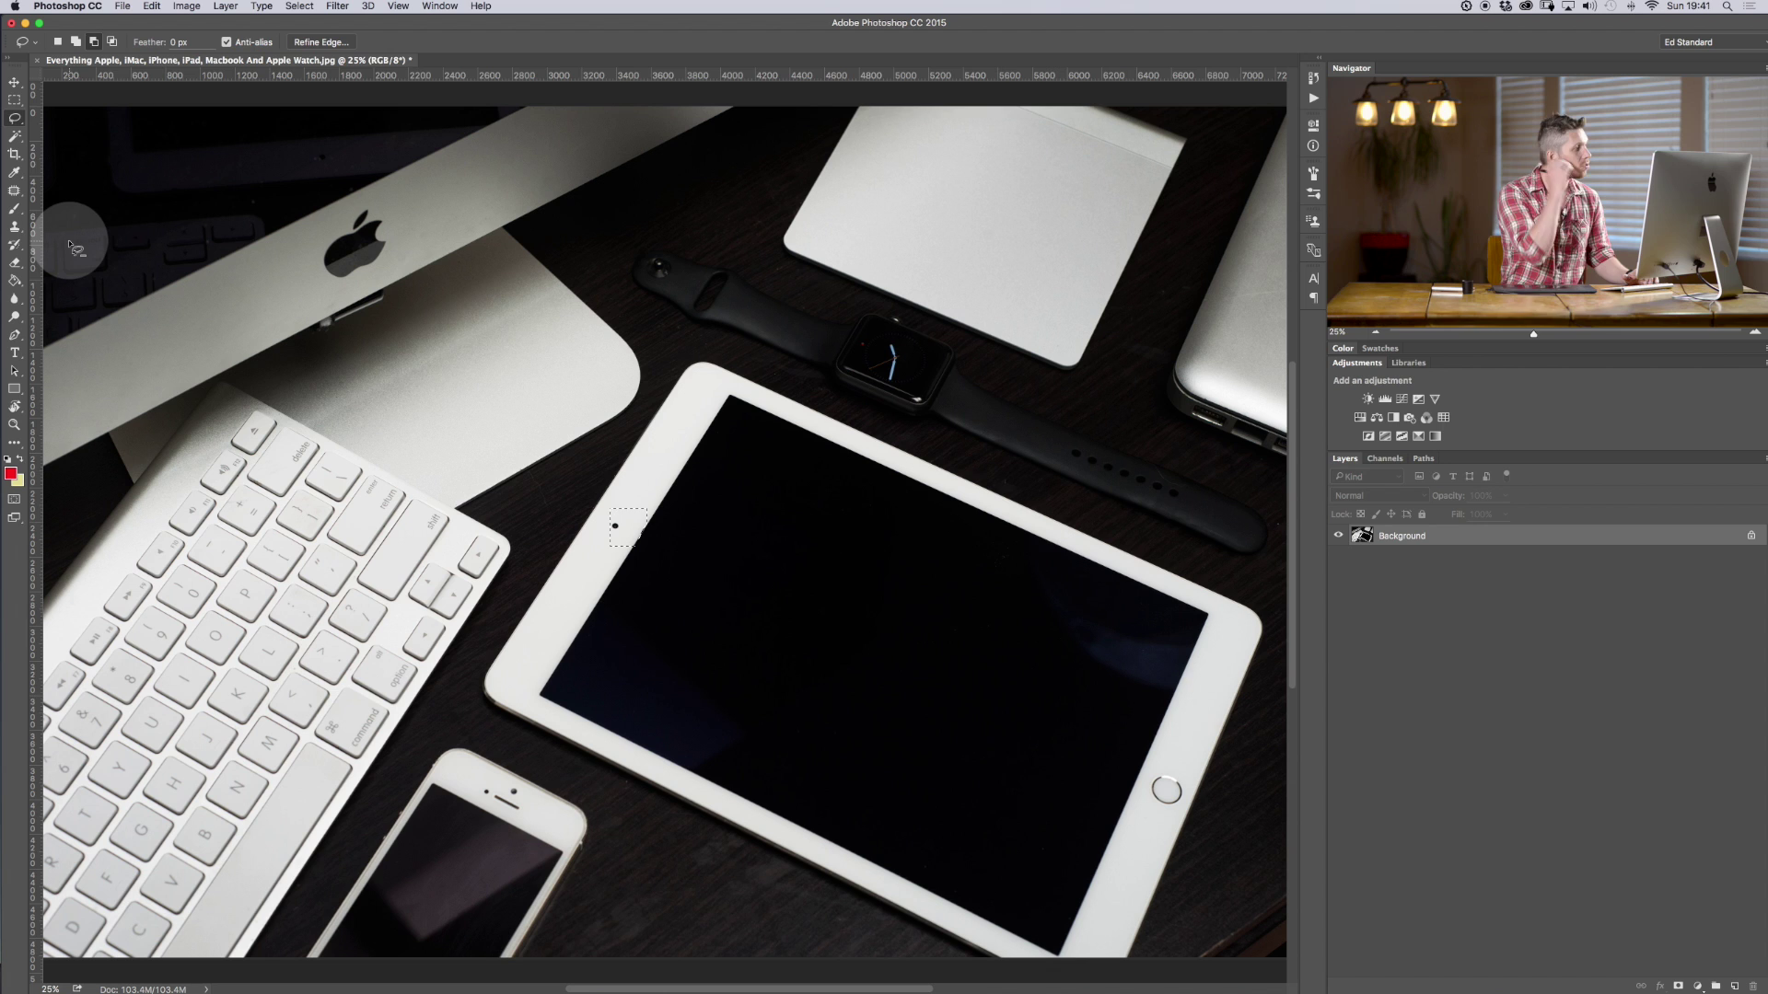
- Clear the stray selection and outline the iPad with the Polygonal Lasso
left_click(14, 118)
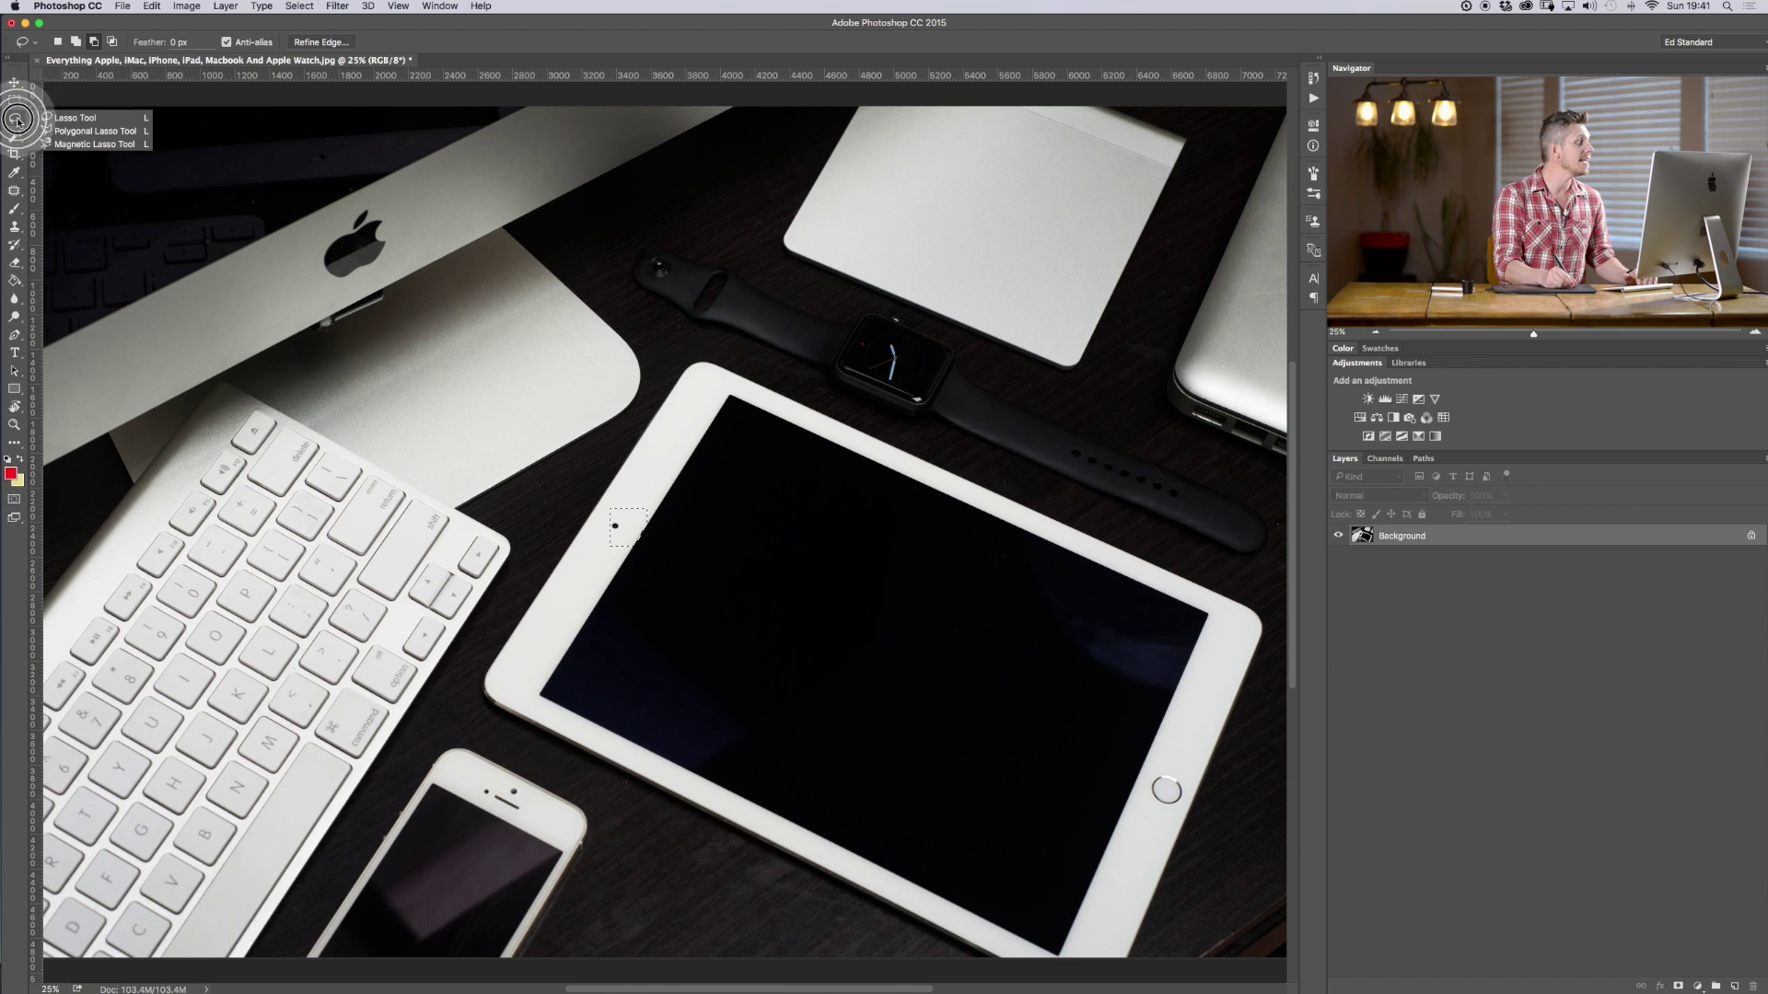
left_click(73, 118)
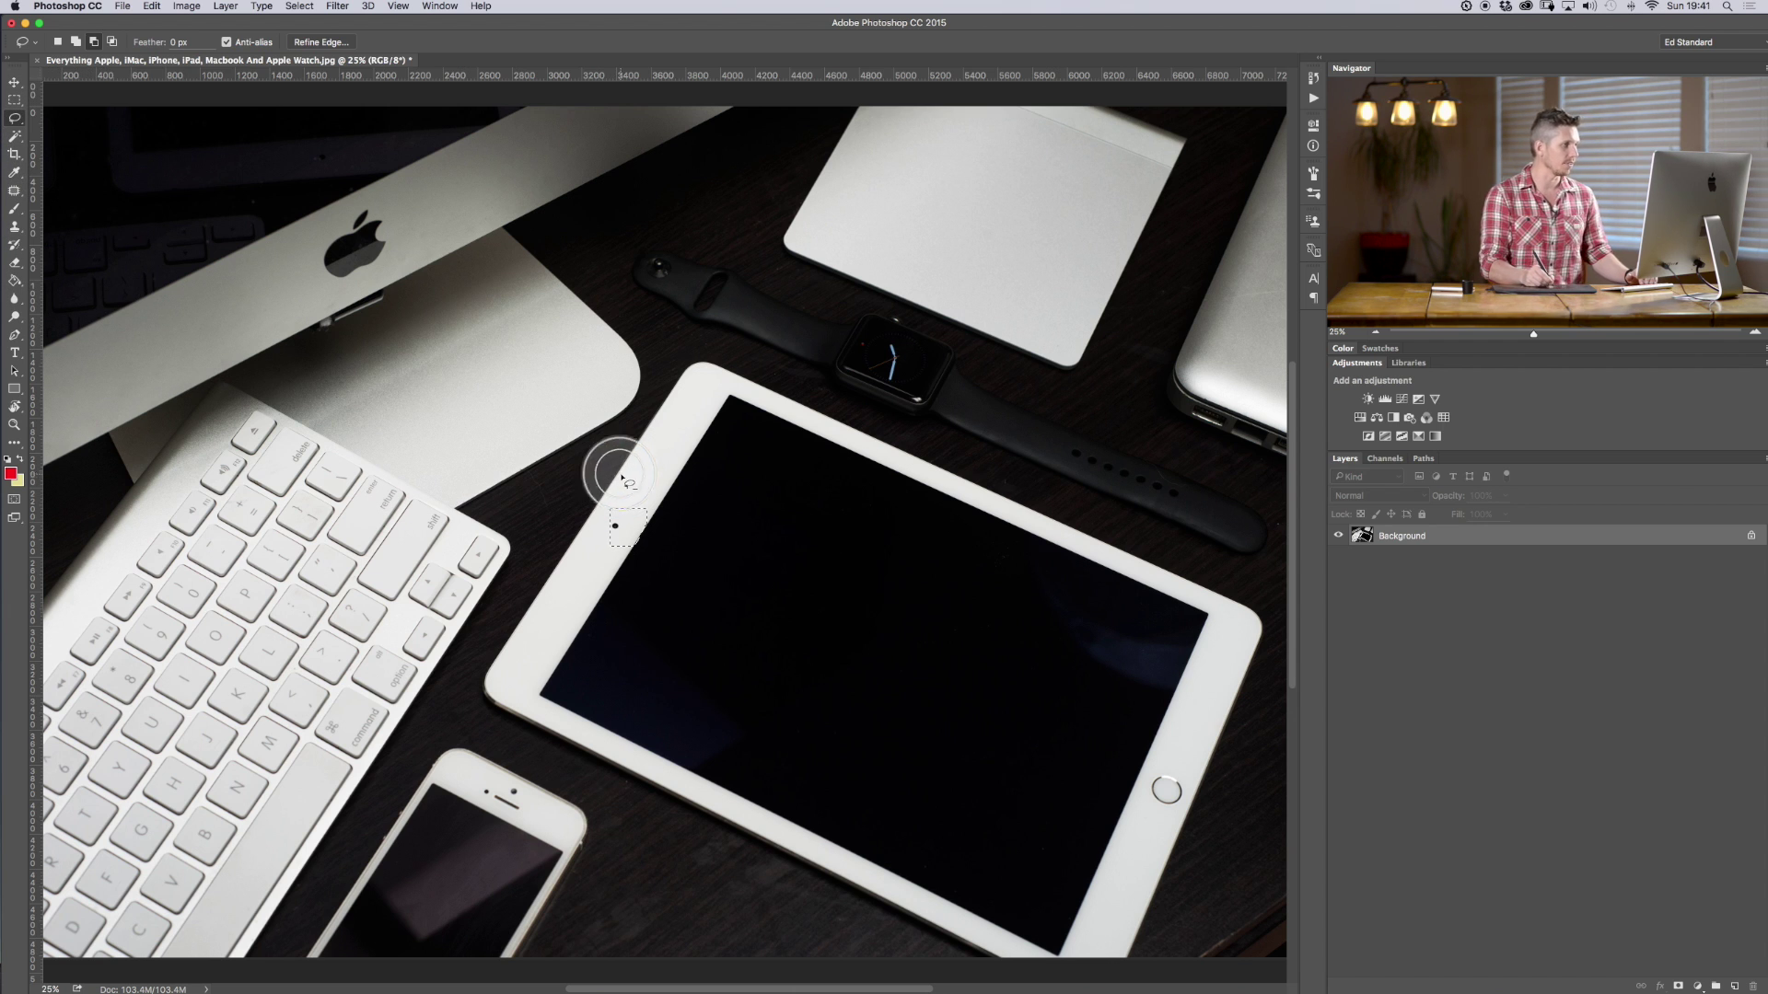
left_click(569, 499)
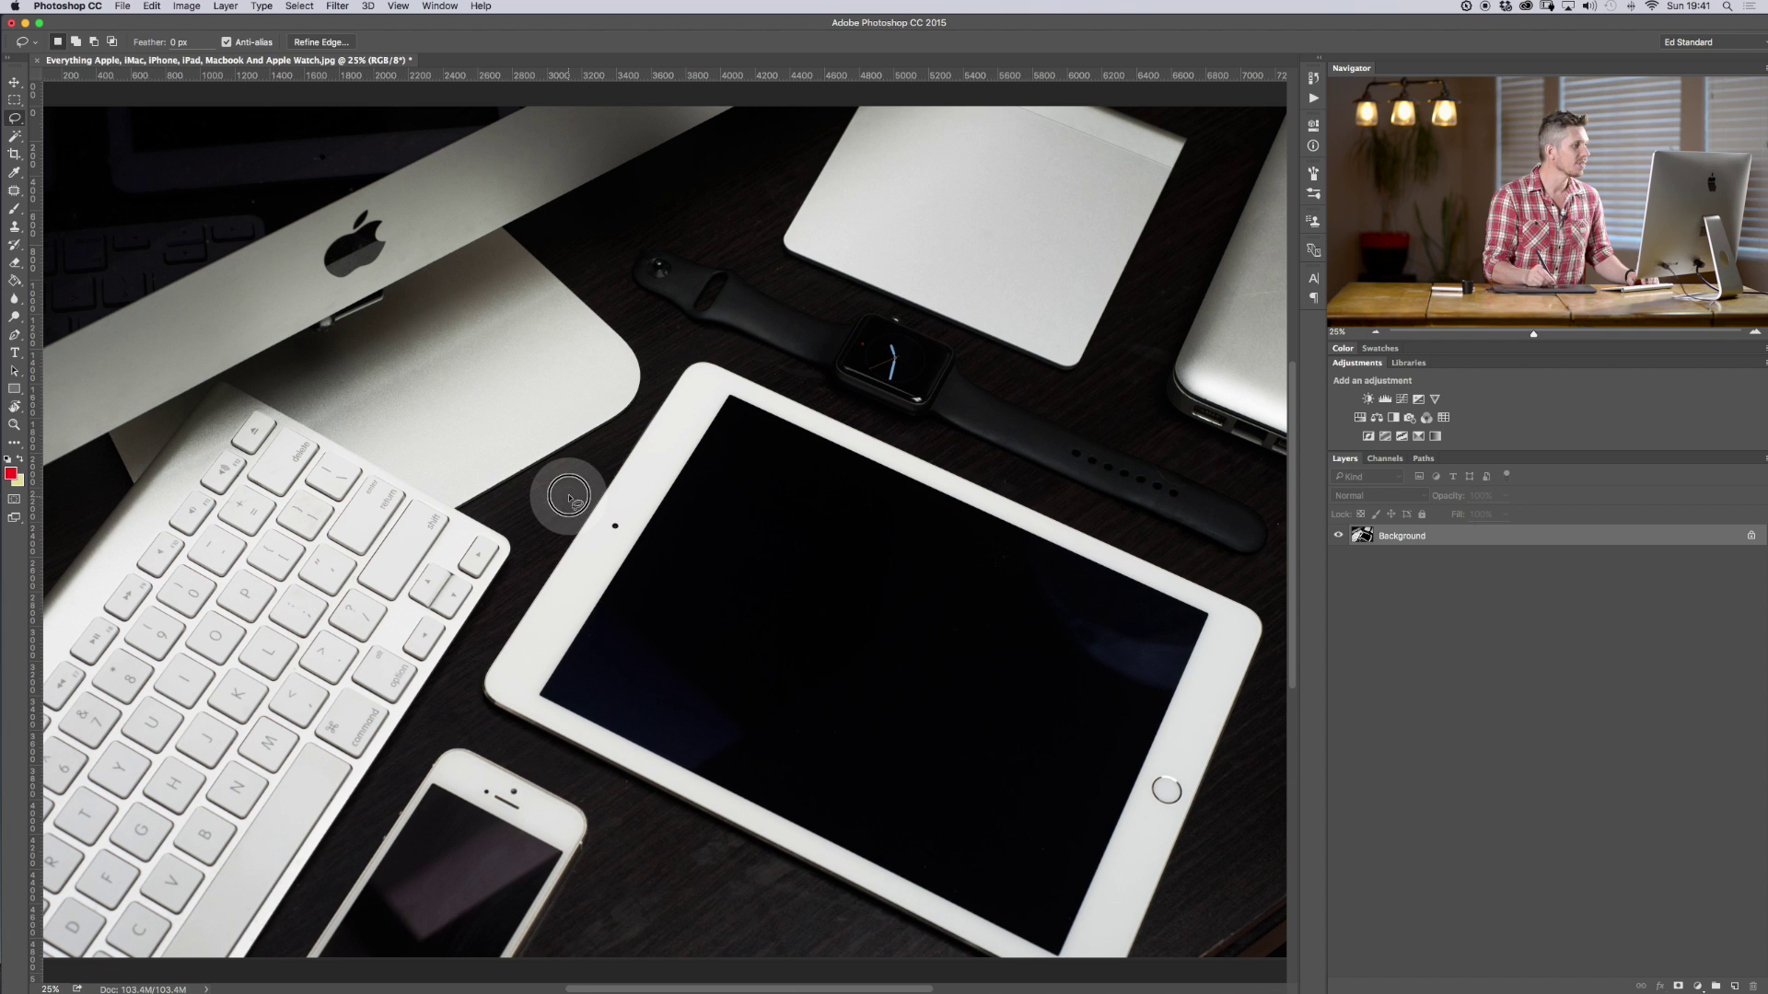
left_click(18, 118)
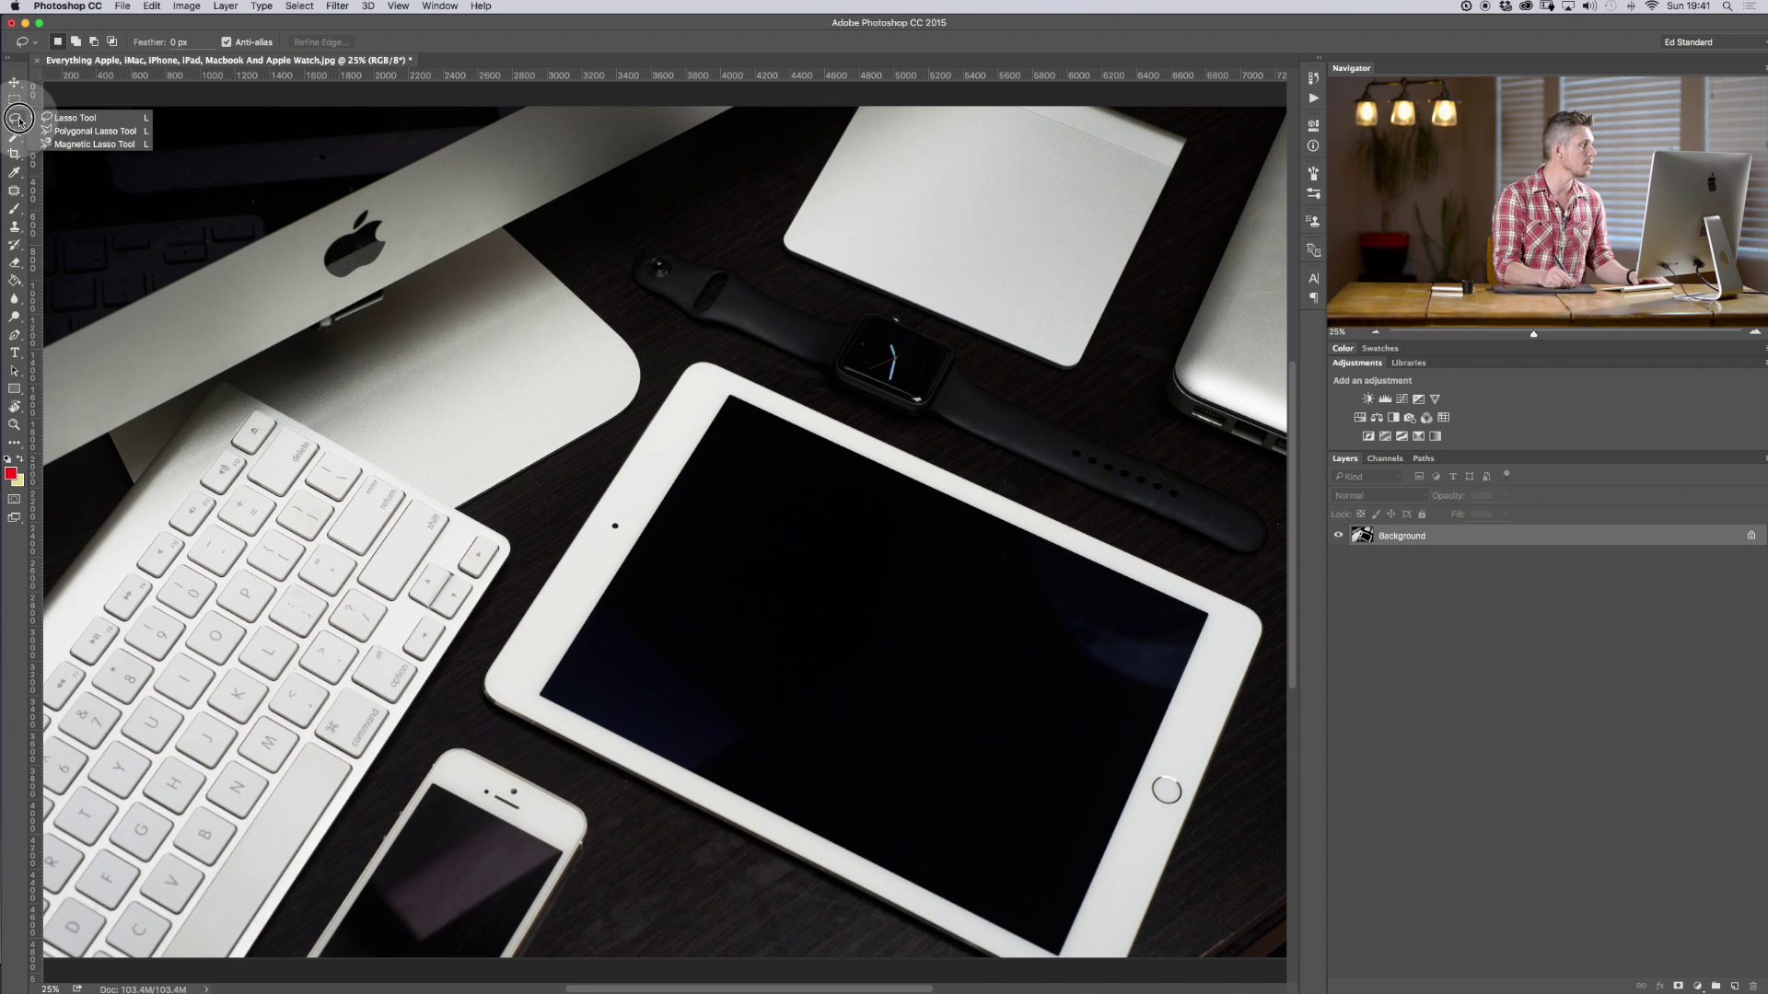
left_click(92, 131)
left_click(567, 684)
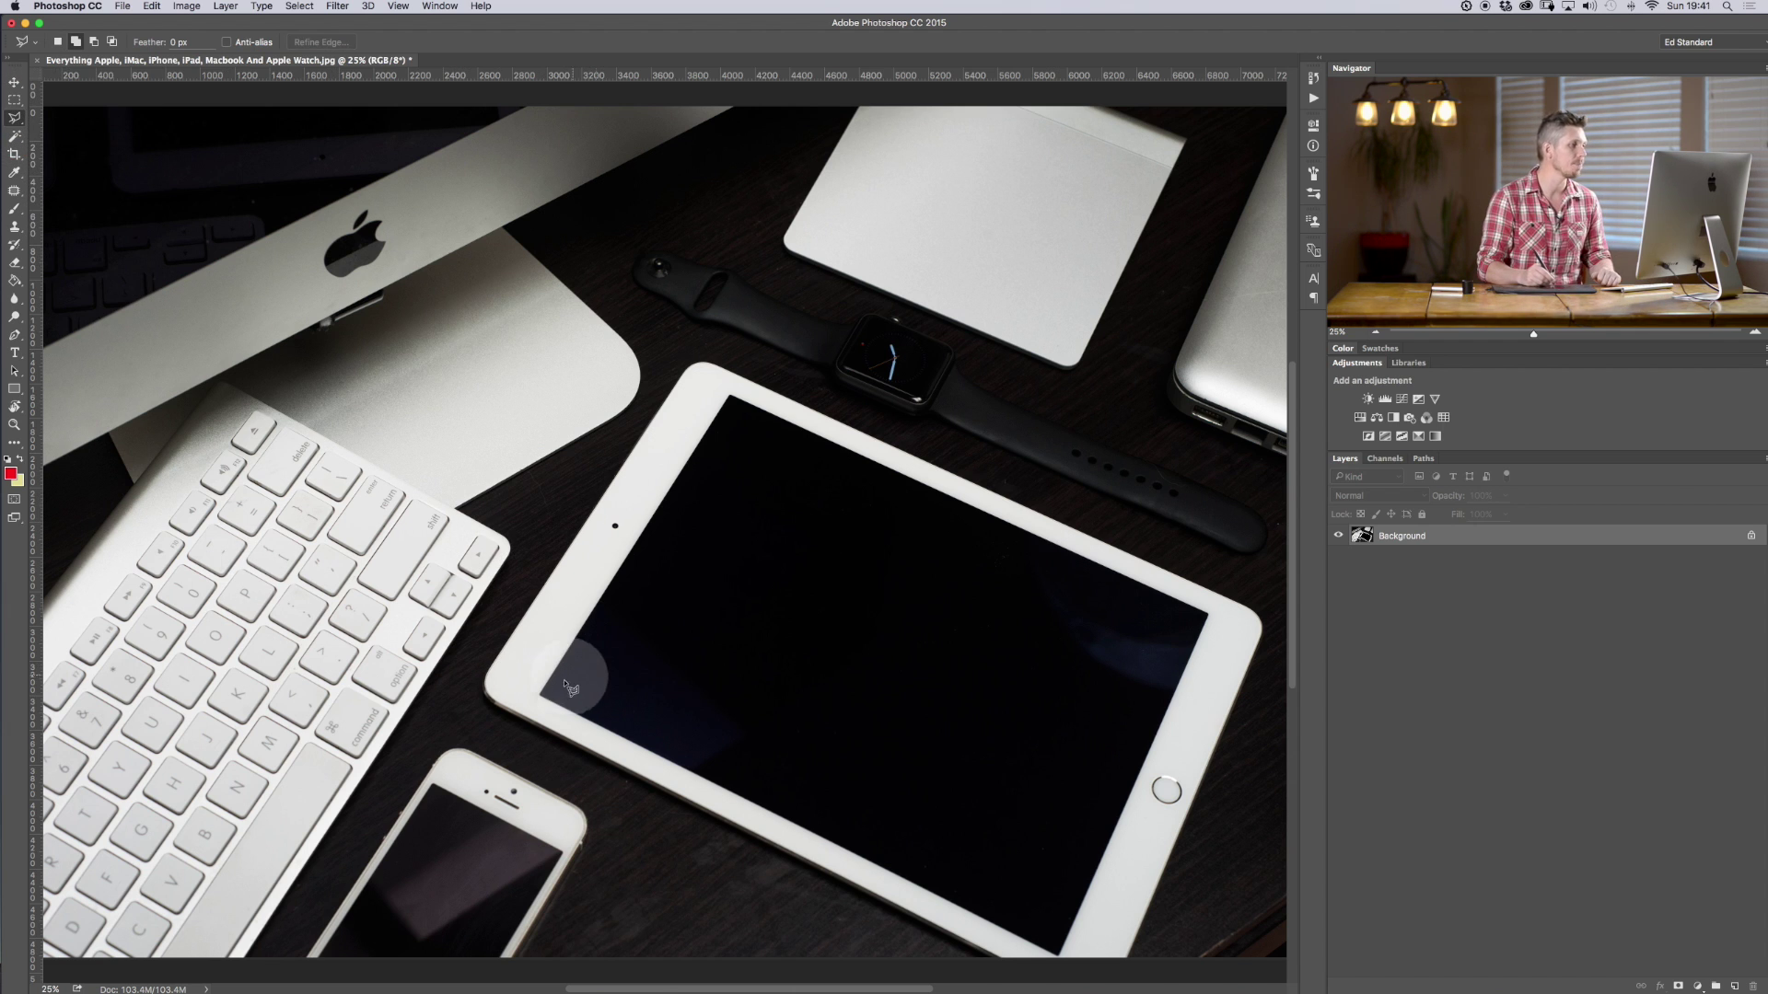
left_click(551, 700)
left_click(708, 366)
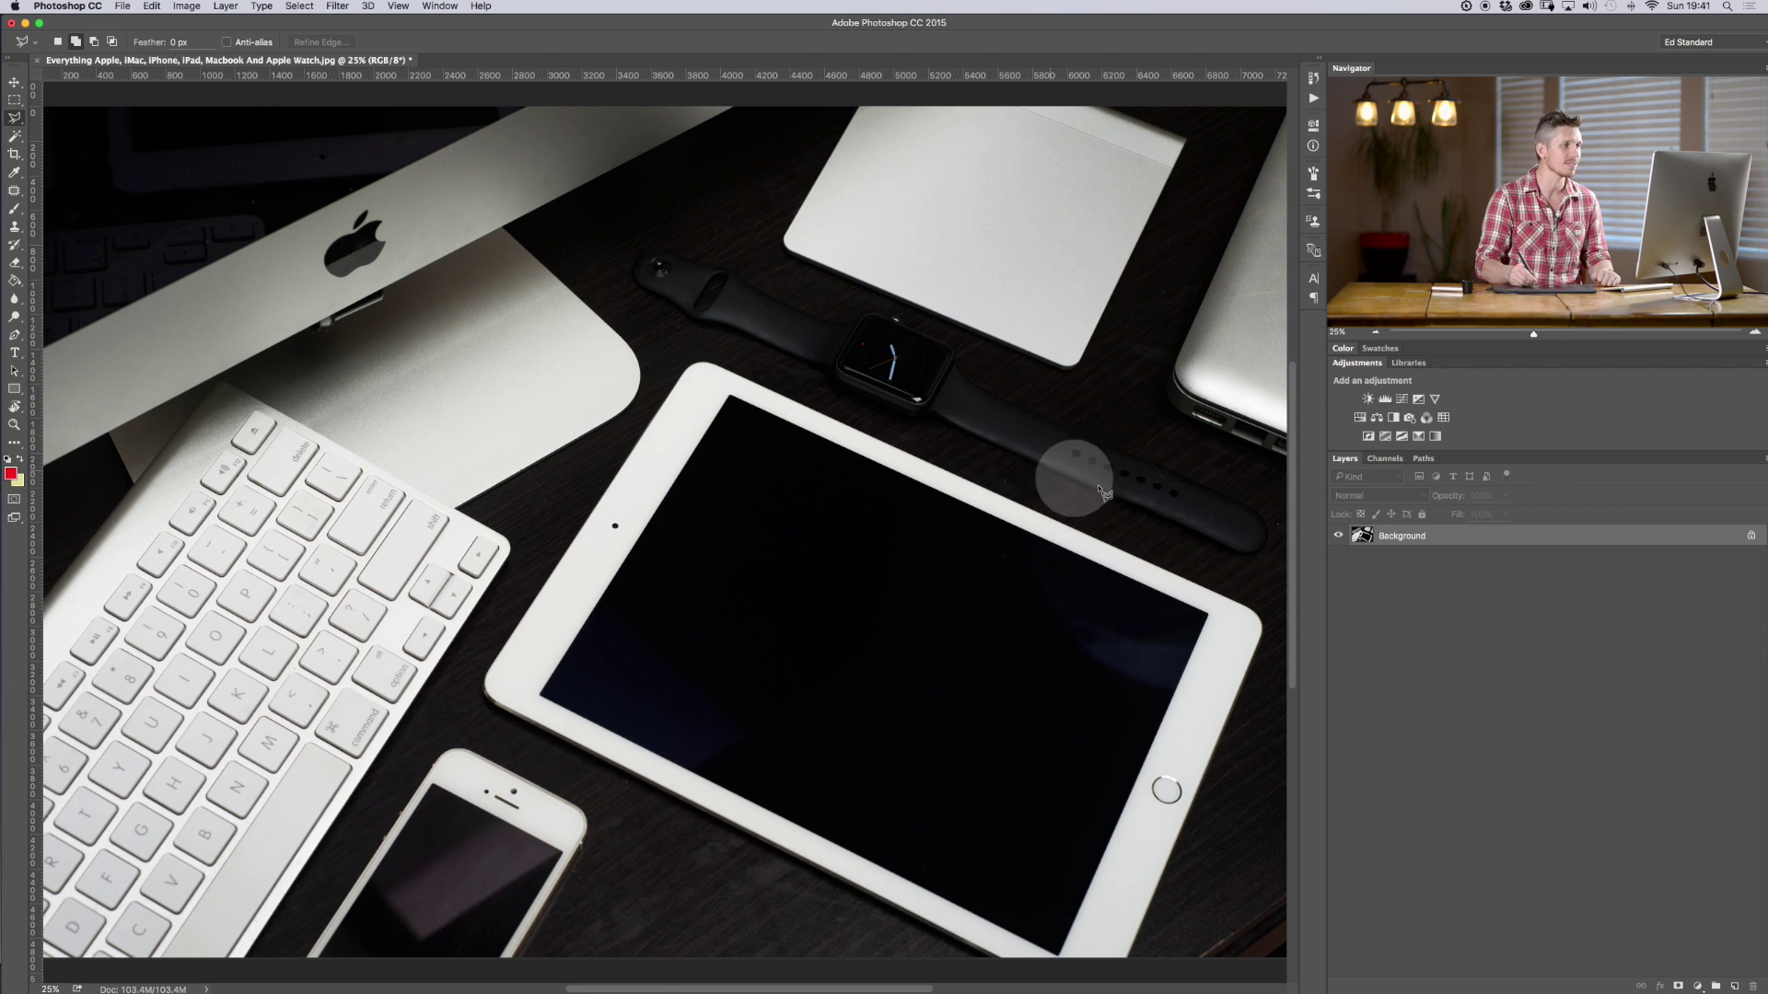
left_click(1259, 626)
left_click(1060, 956)
left_click(556, 696)
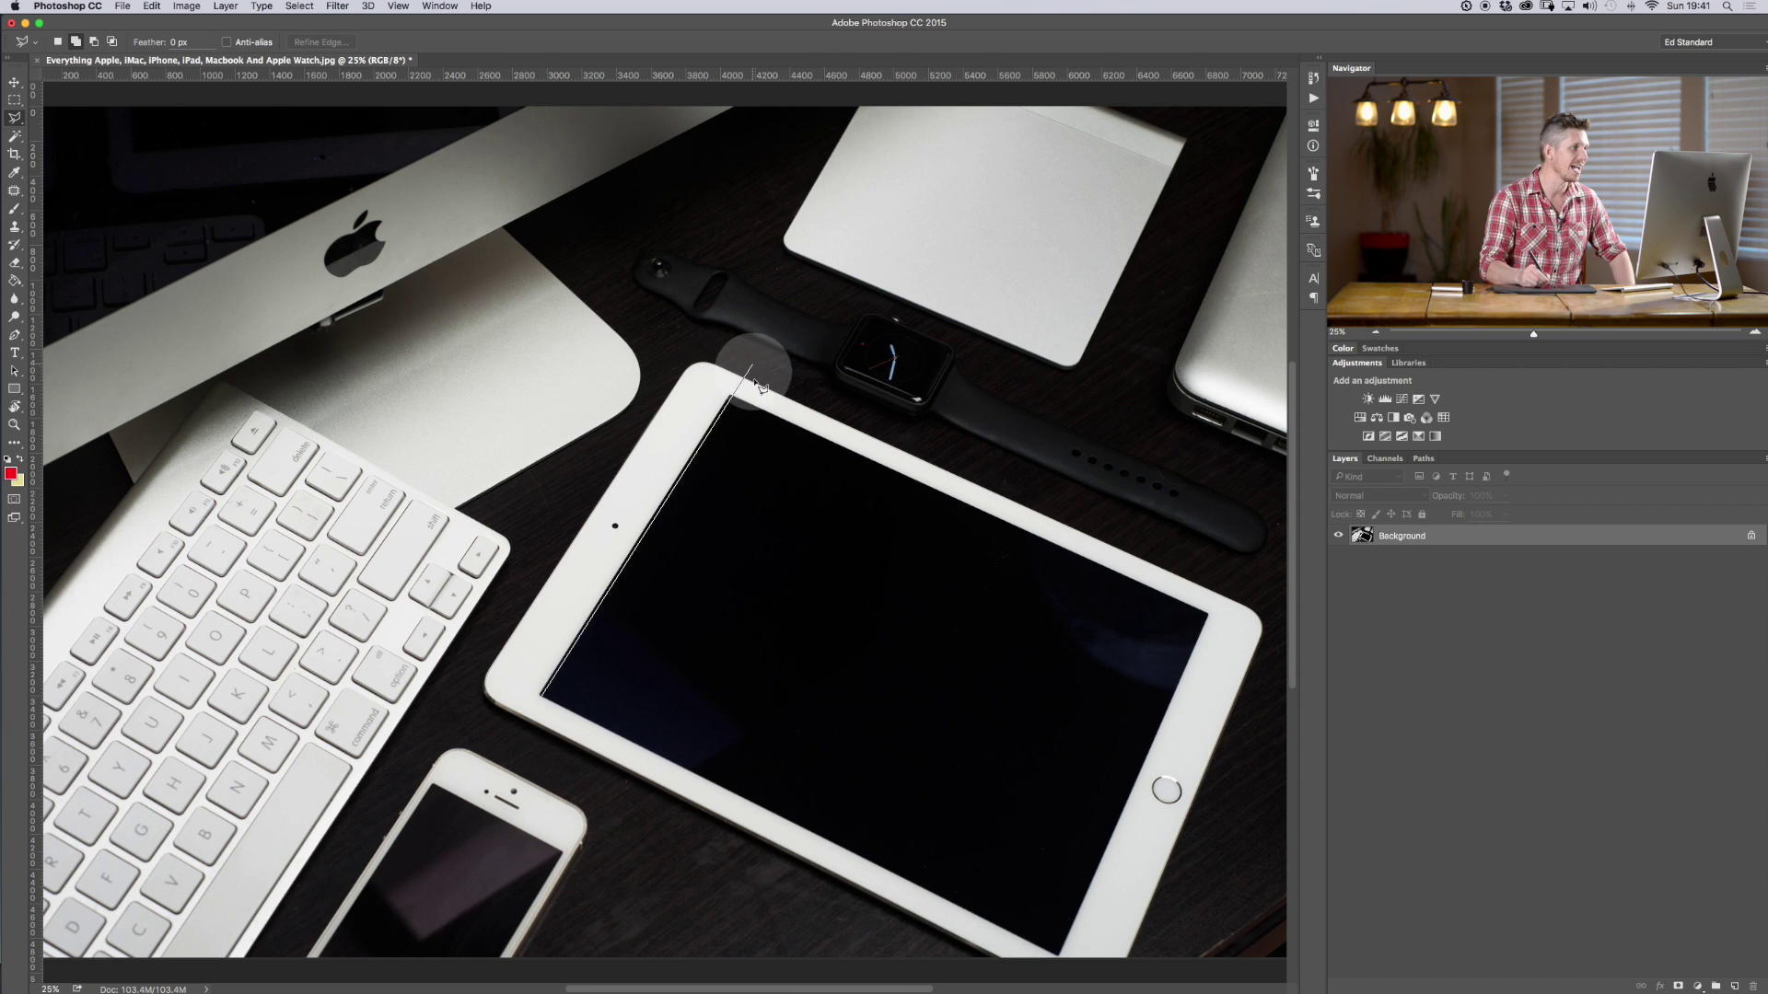
- Refine the outline to the black screen's corners and check it in Quick Mask
left_click(733, 400)
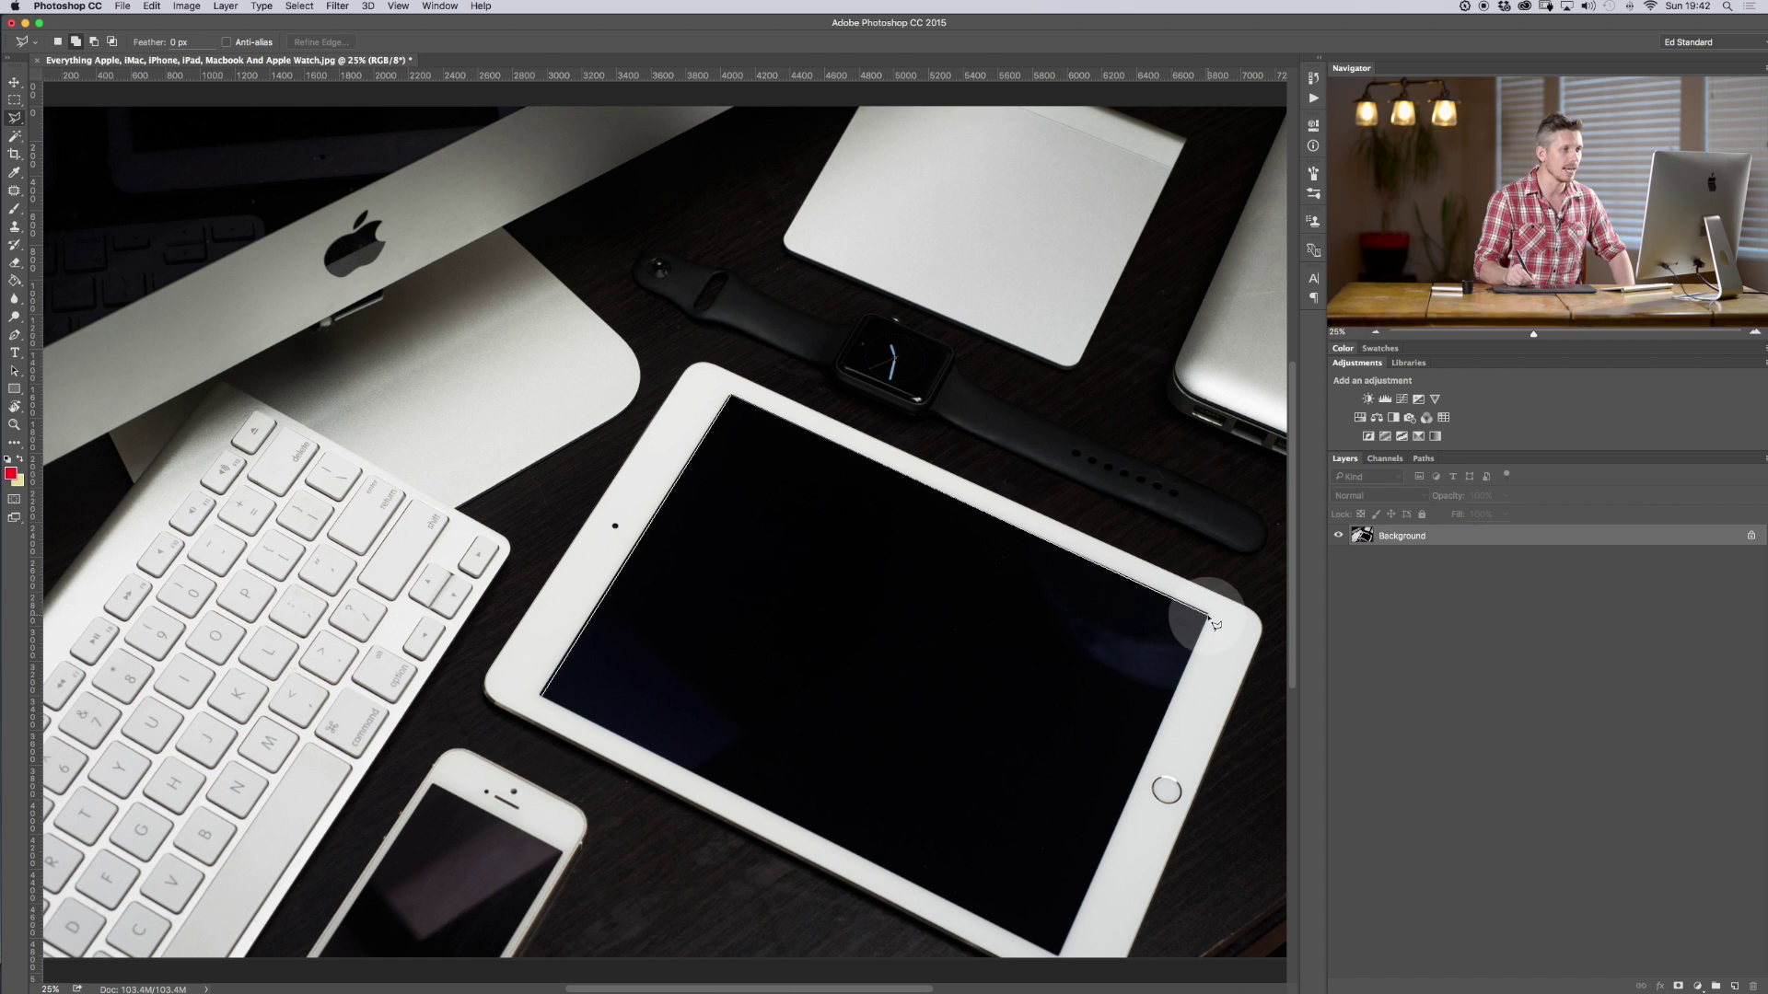
left_click(1062, 959)
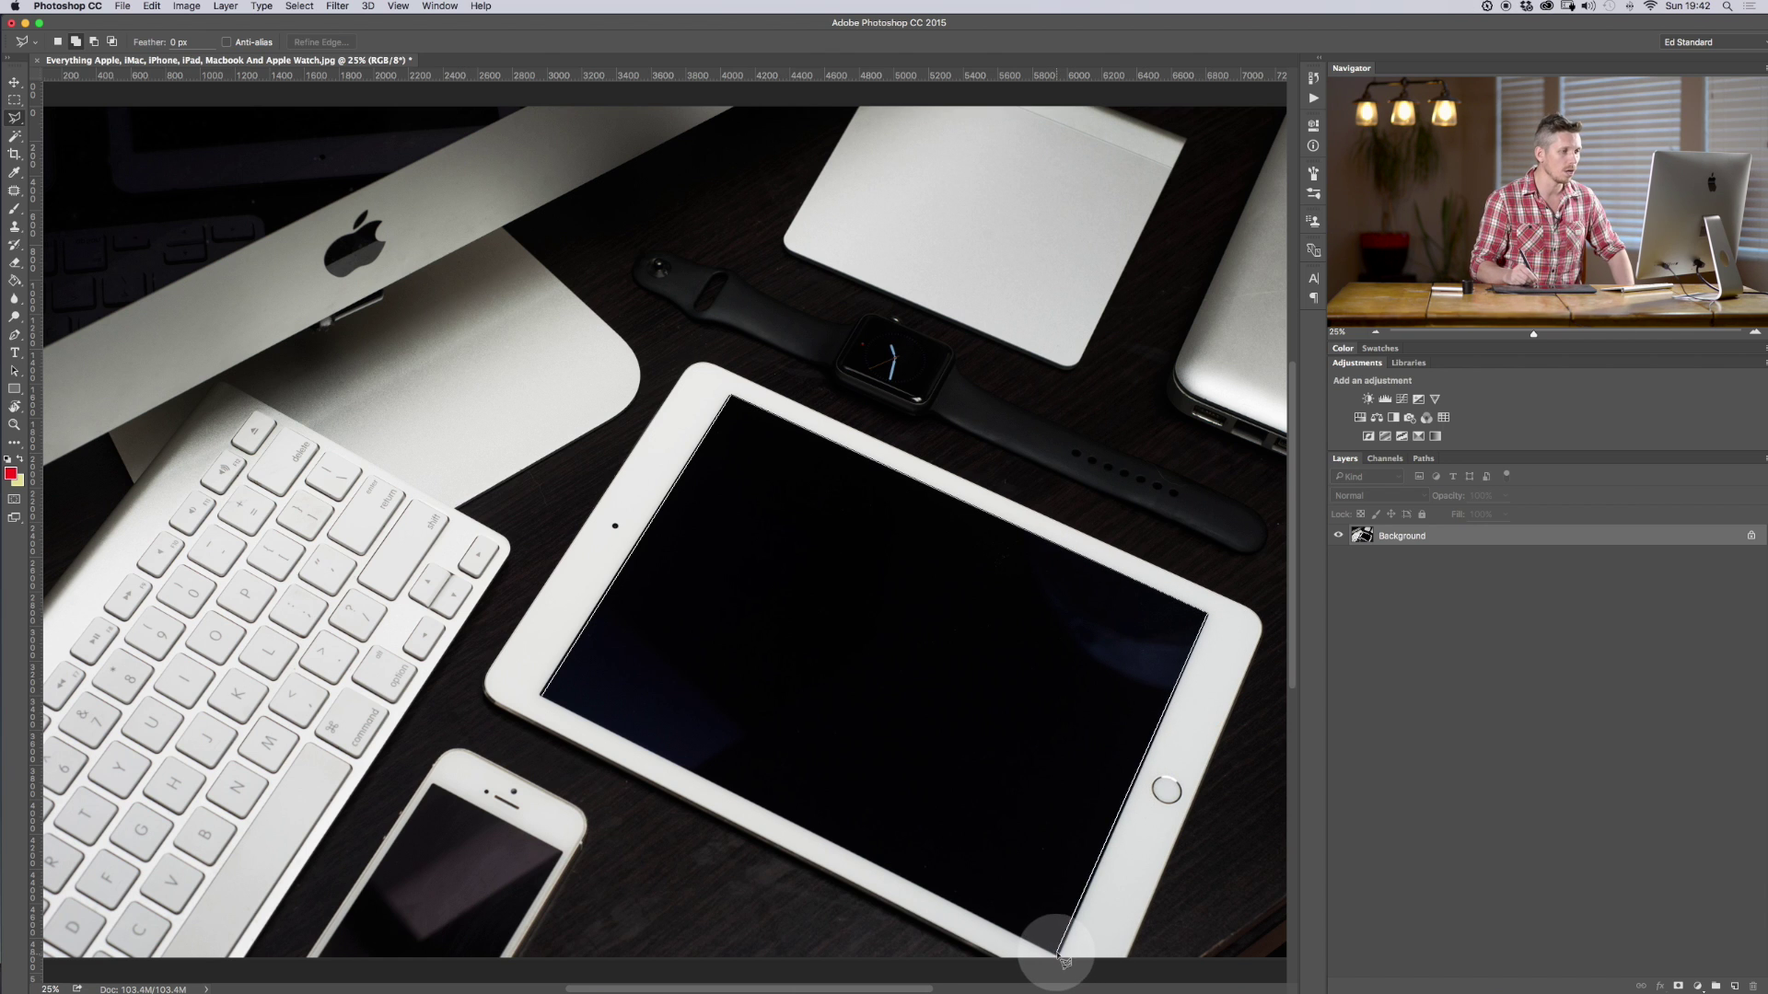
left_click(543, 697)
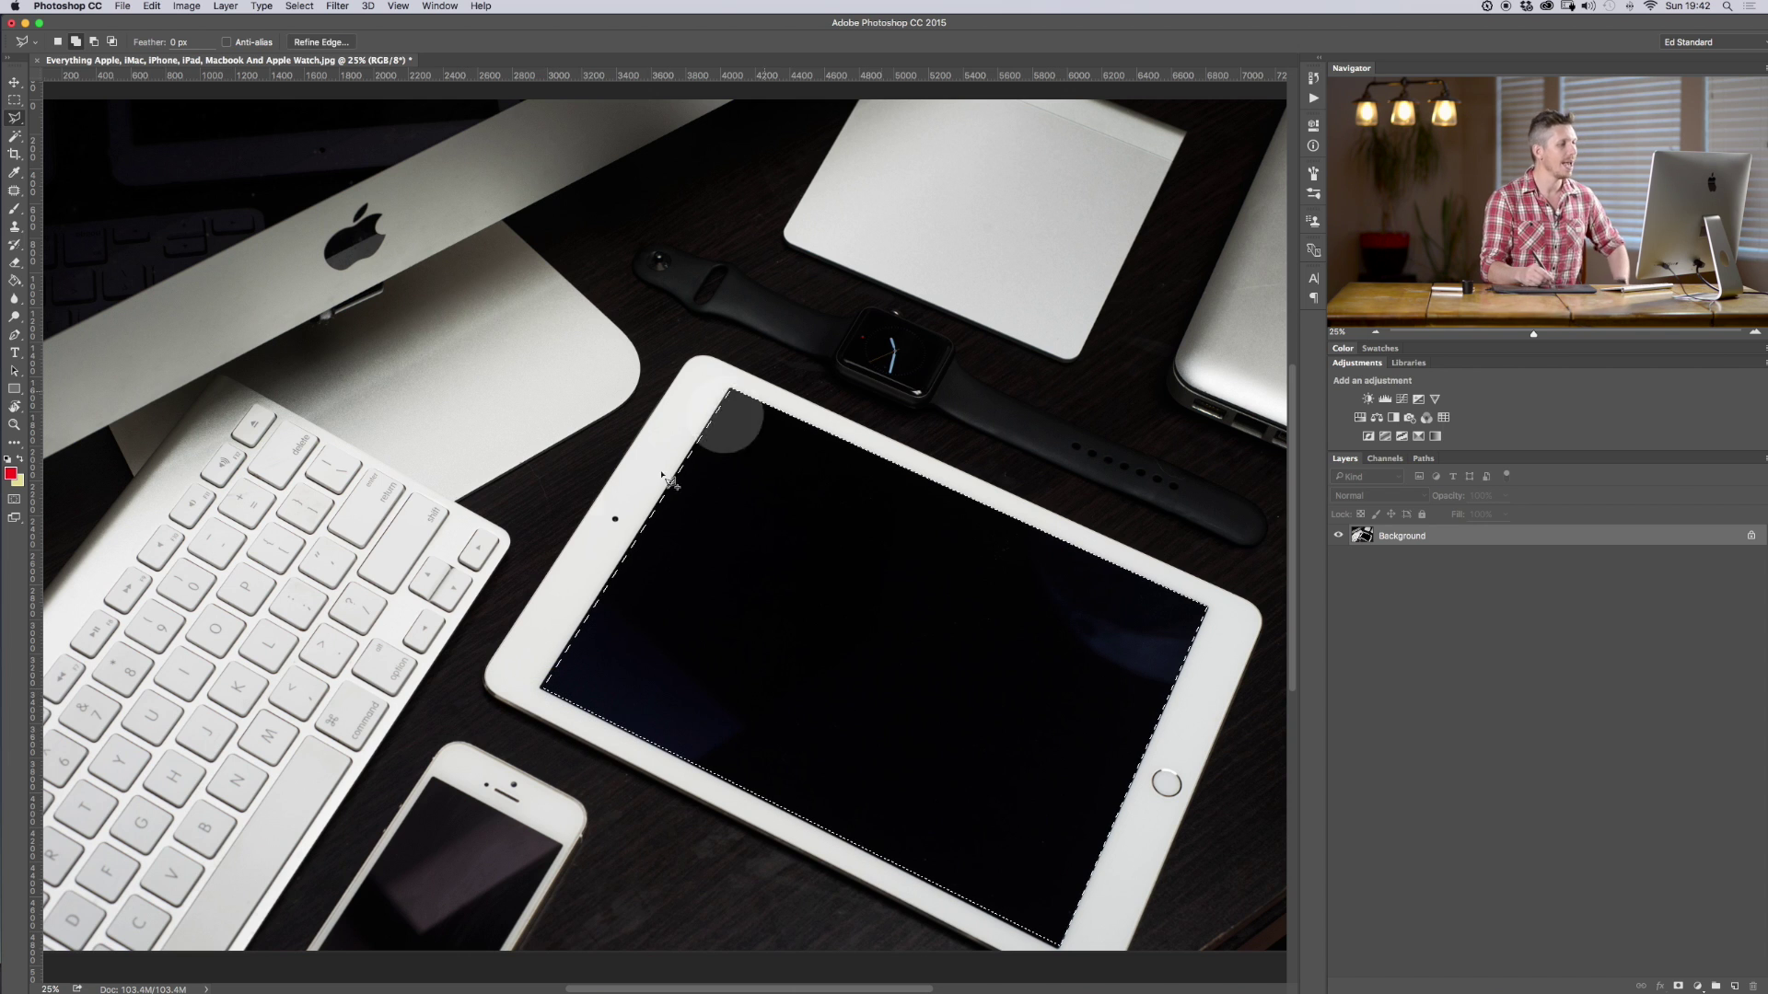
key("q")
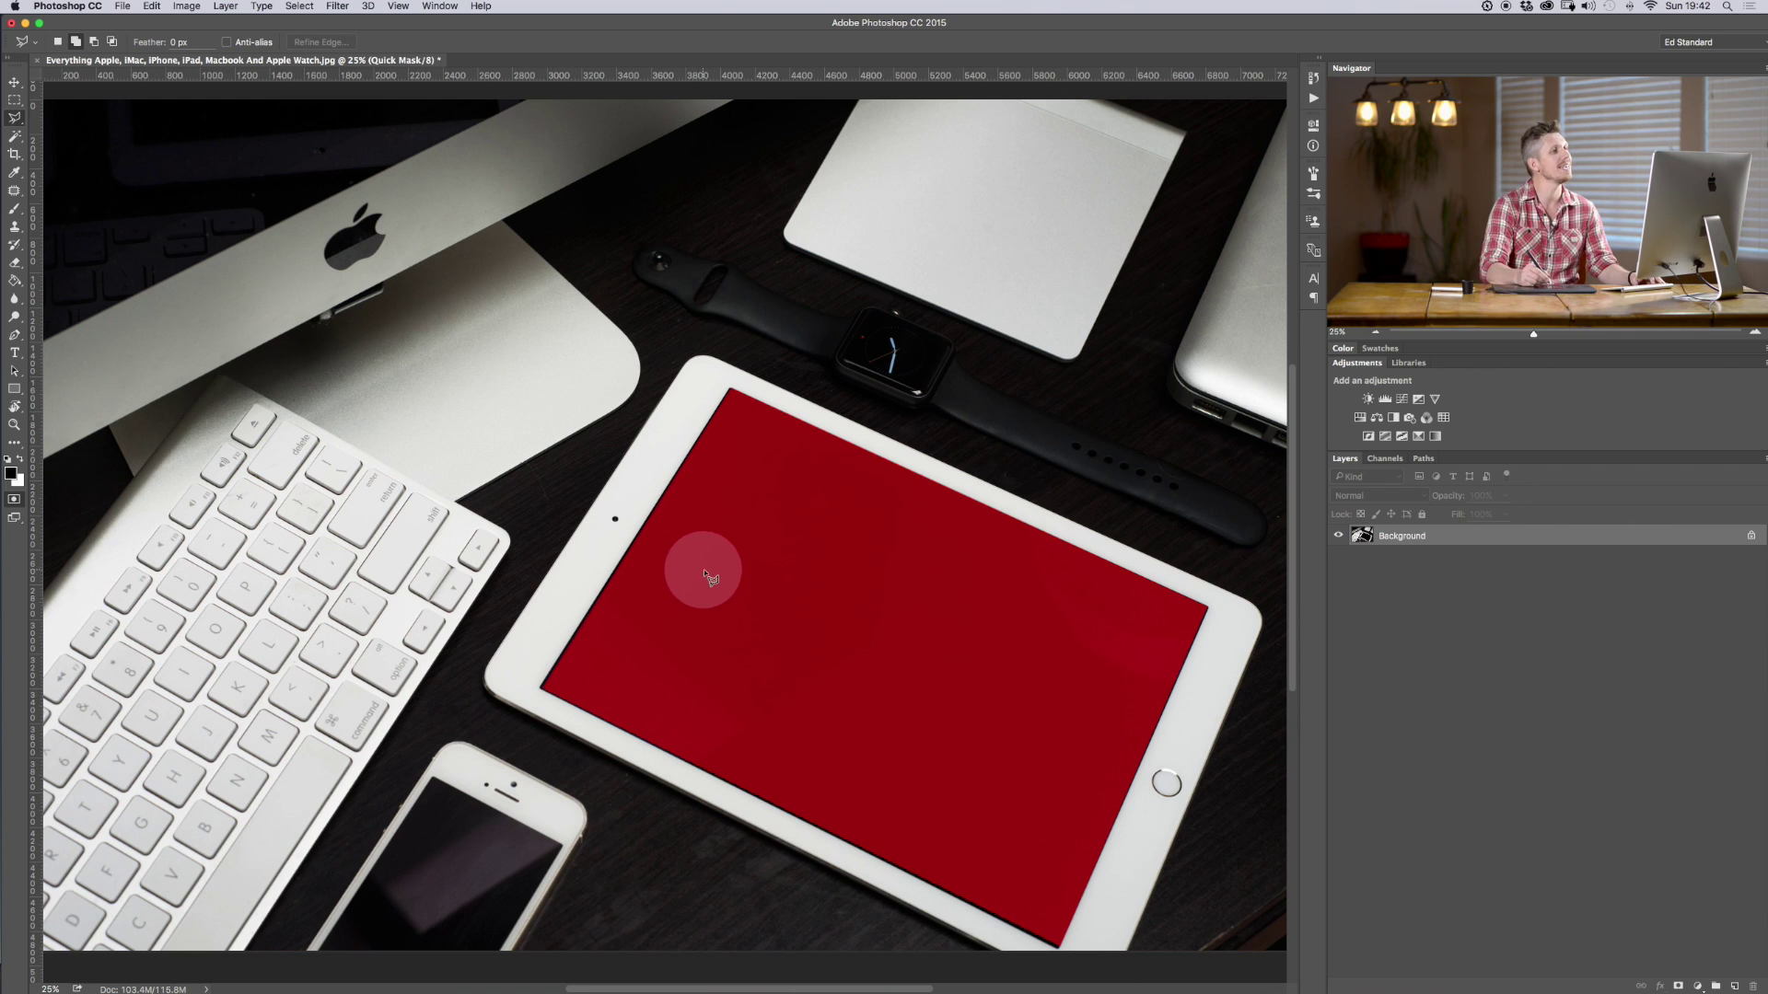
key("q")
key("q")
key("q")
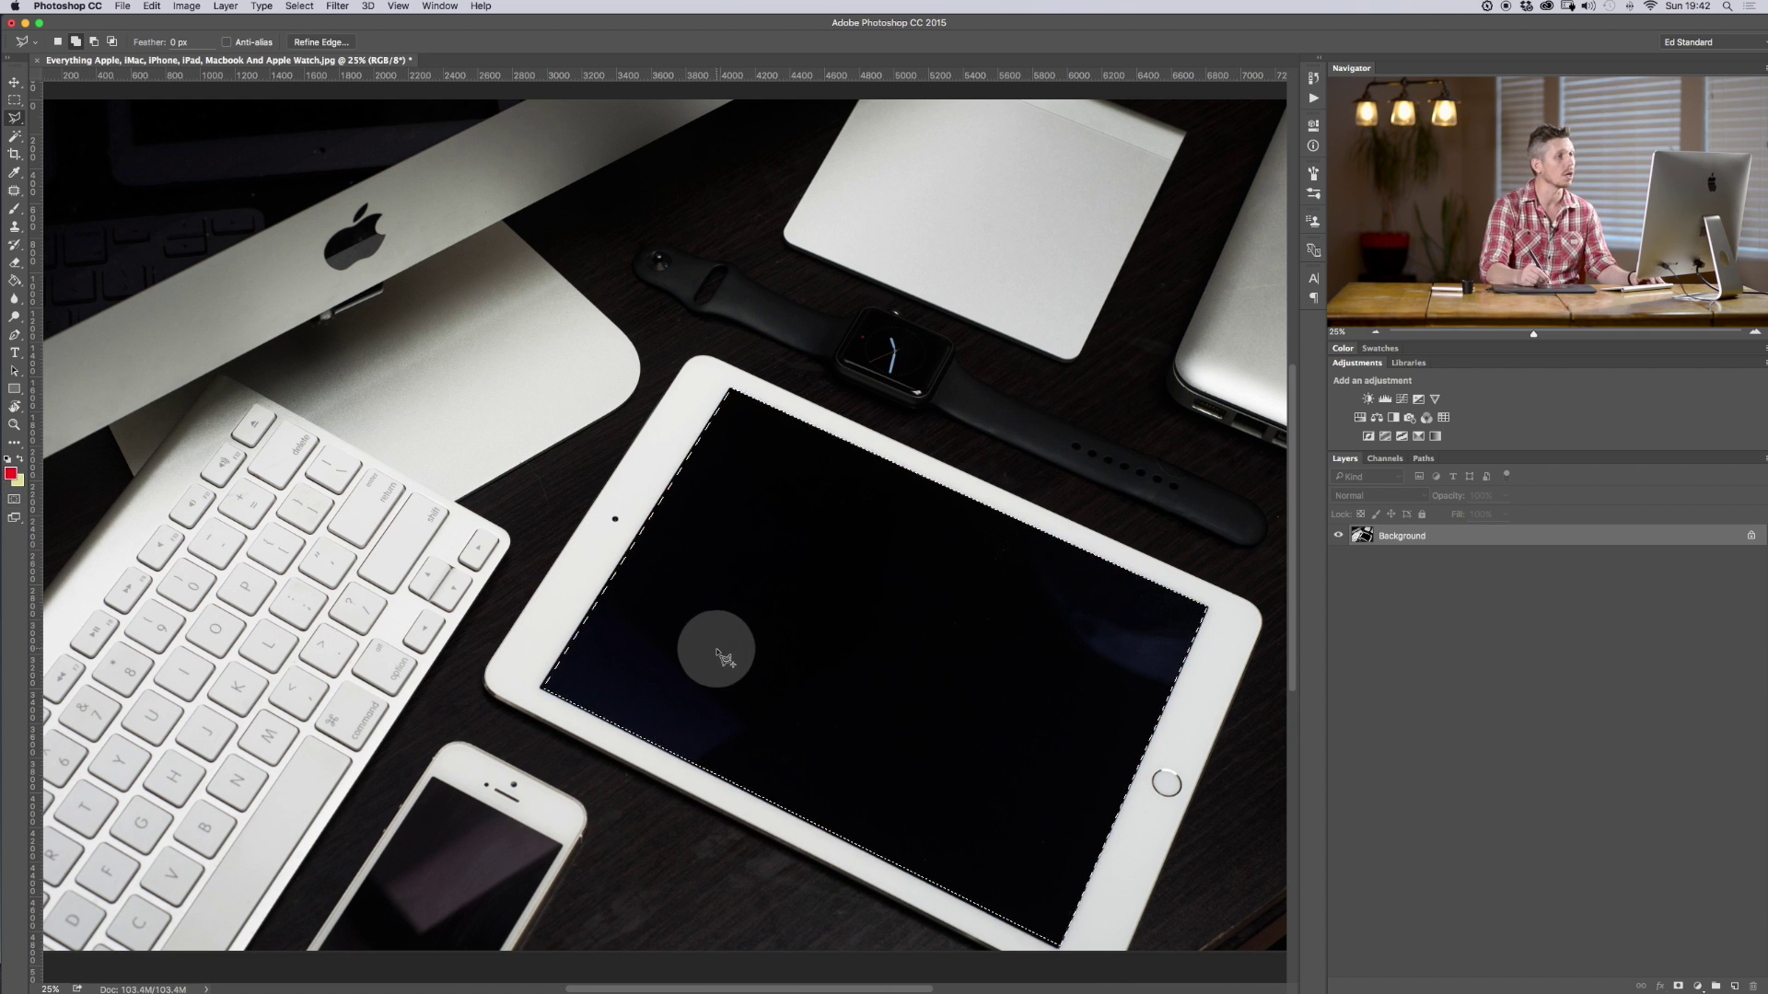
key("q")
key("q")
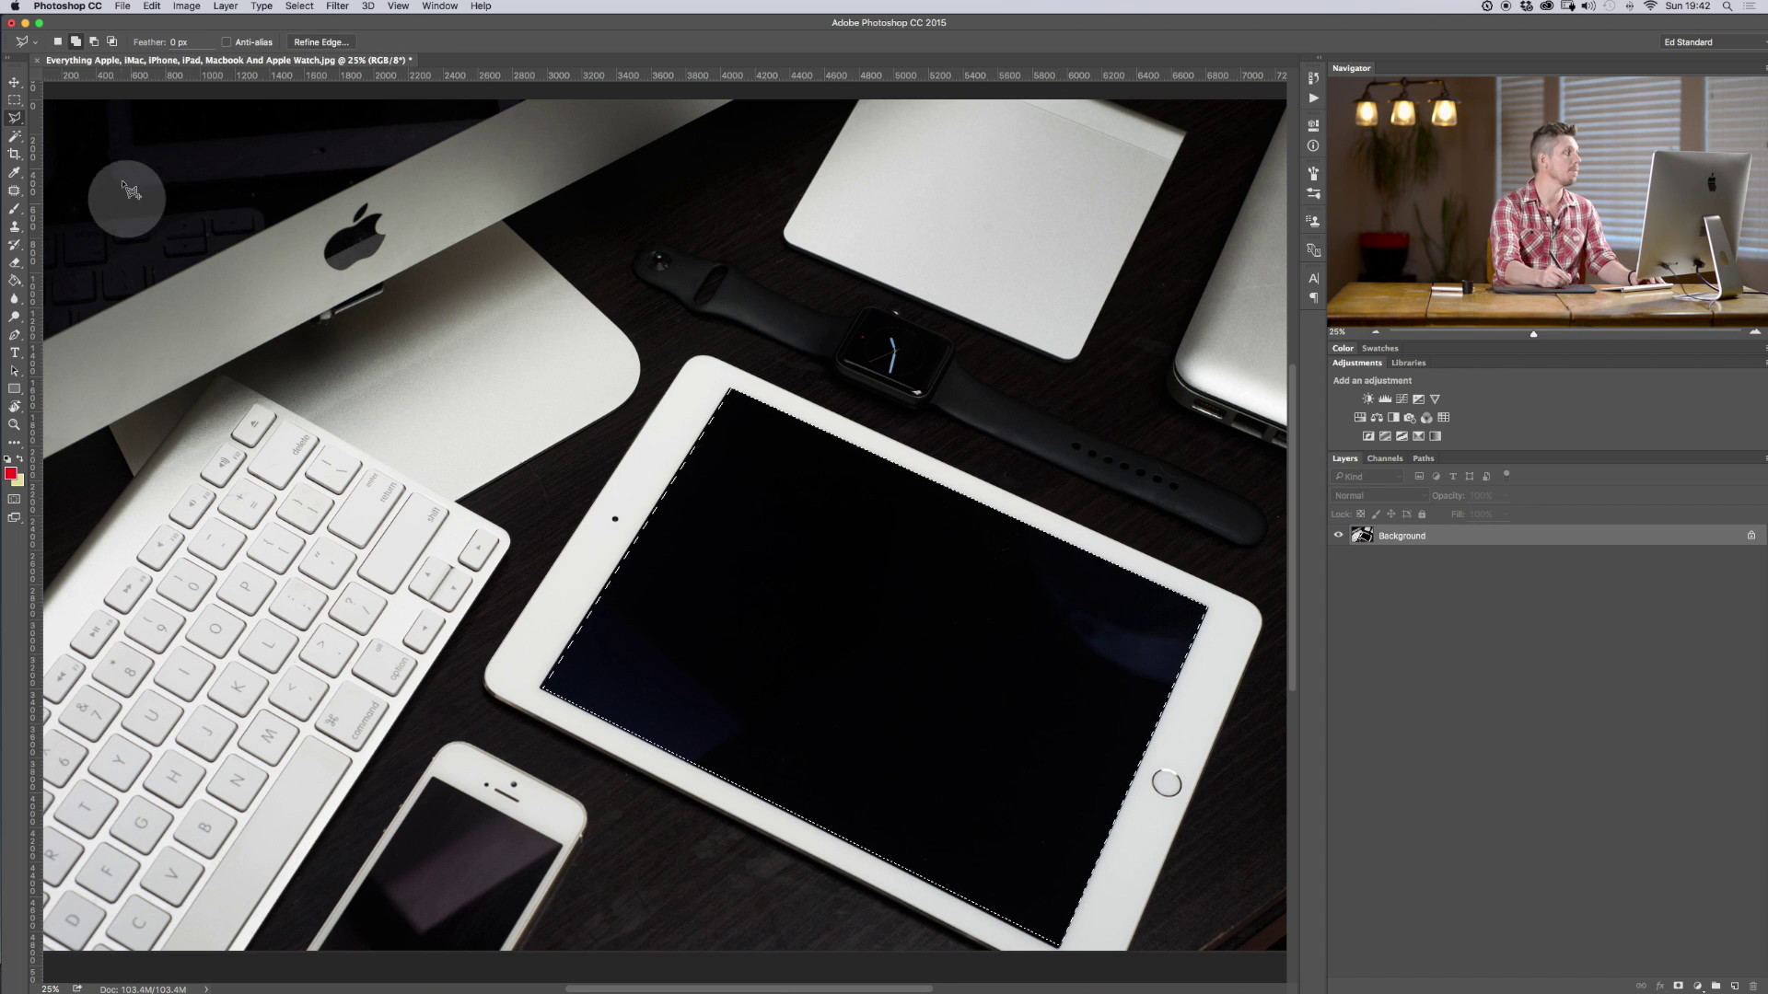
left_click(15, 117)
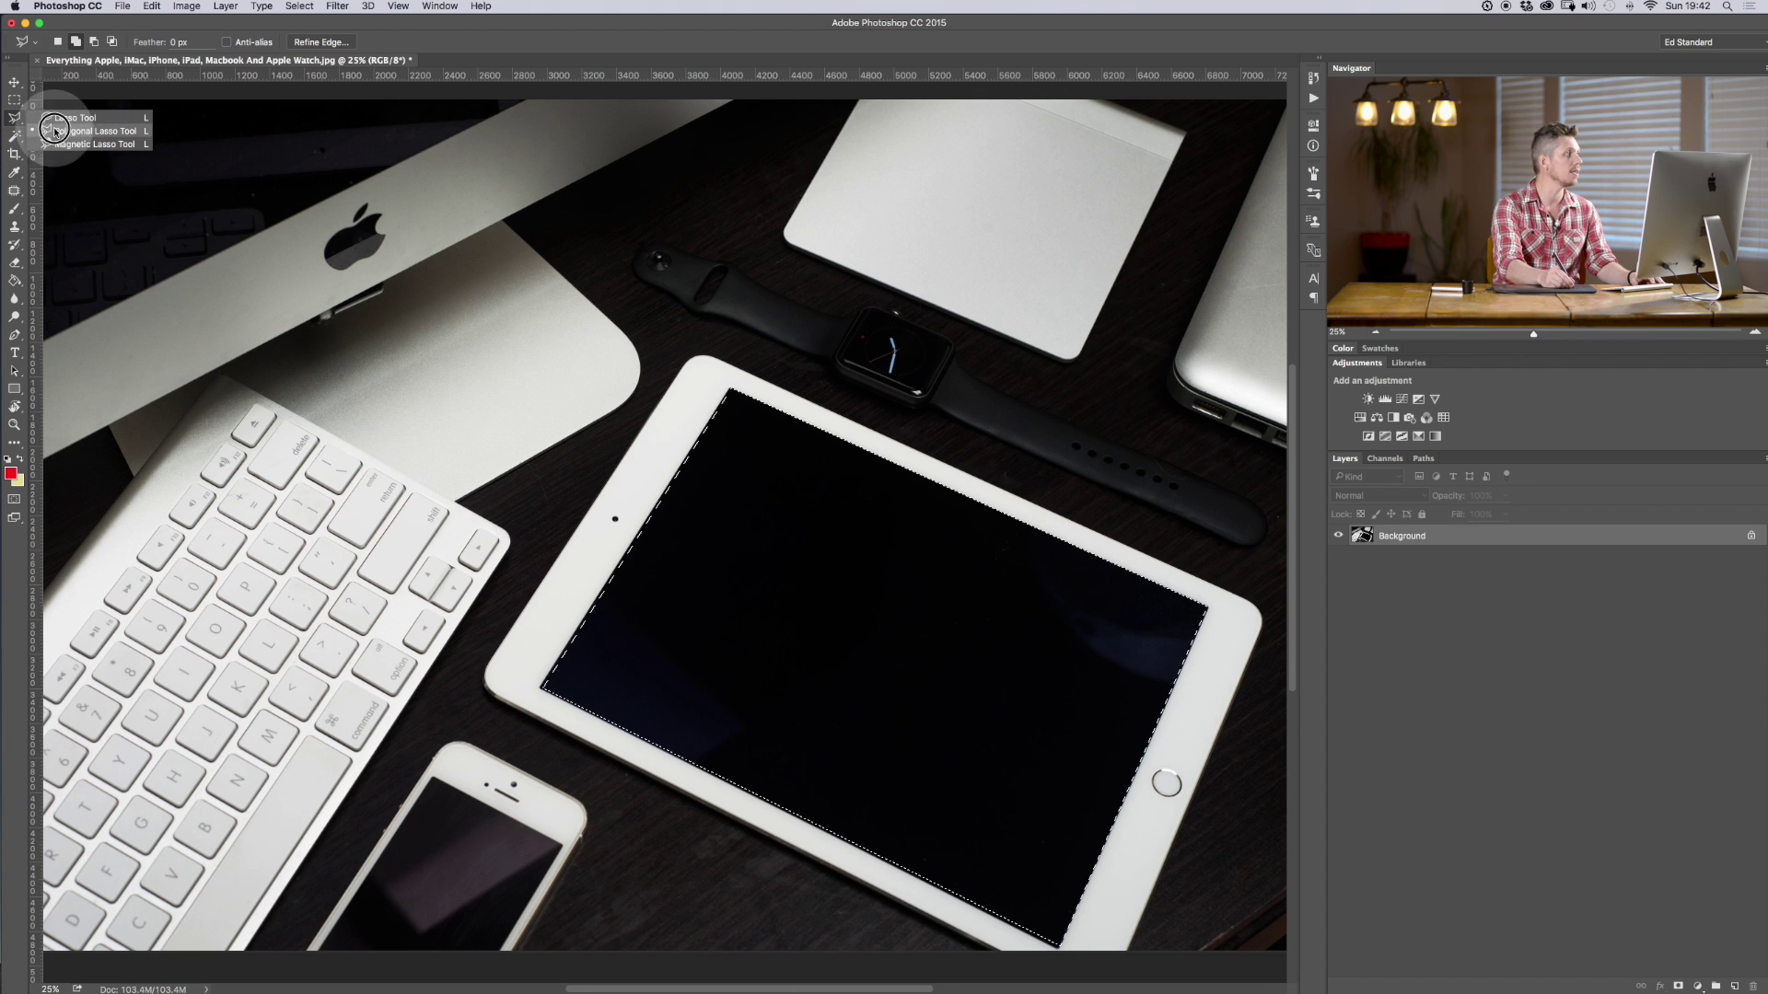
- Zoom to 100% on the iPad's lower-left screen corner, drop the outline, and set the Lasso to Add
left_click(53, 130)
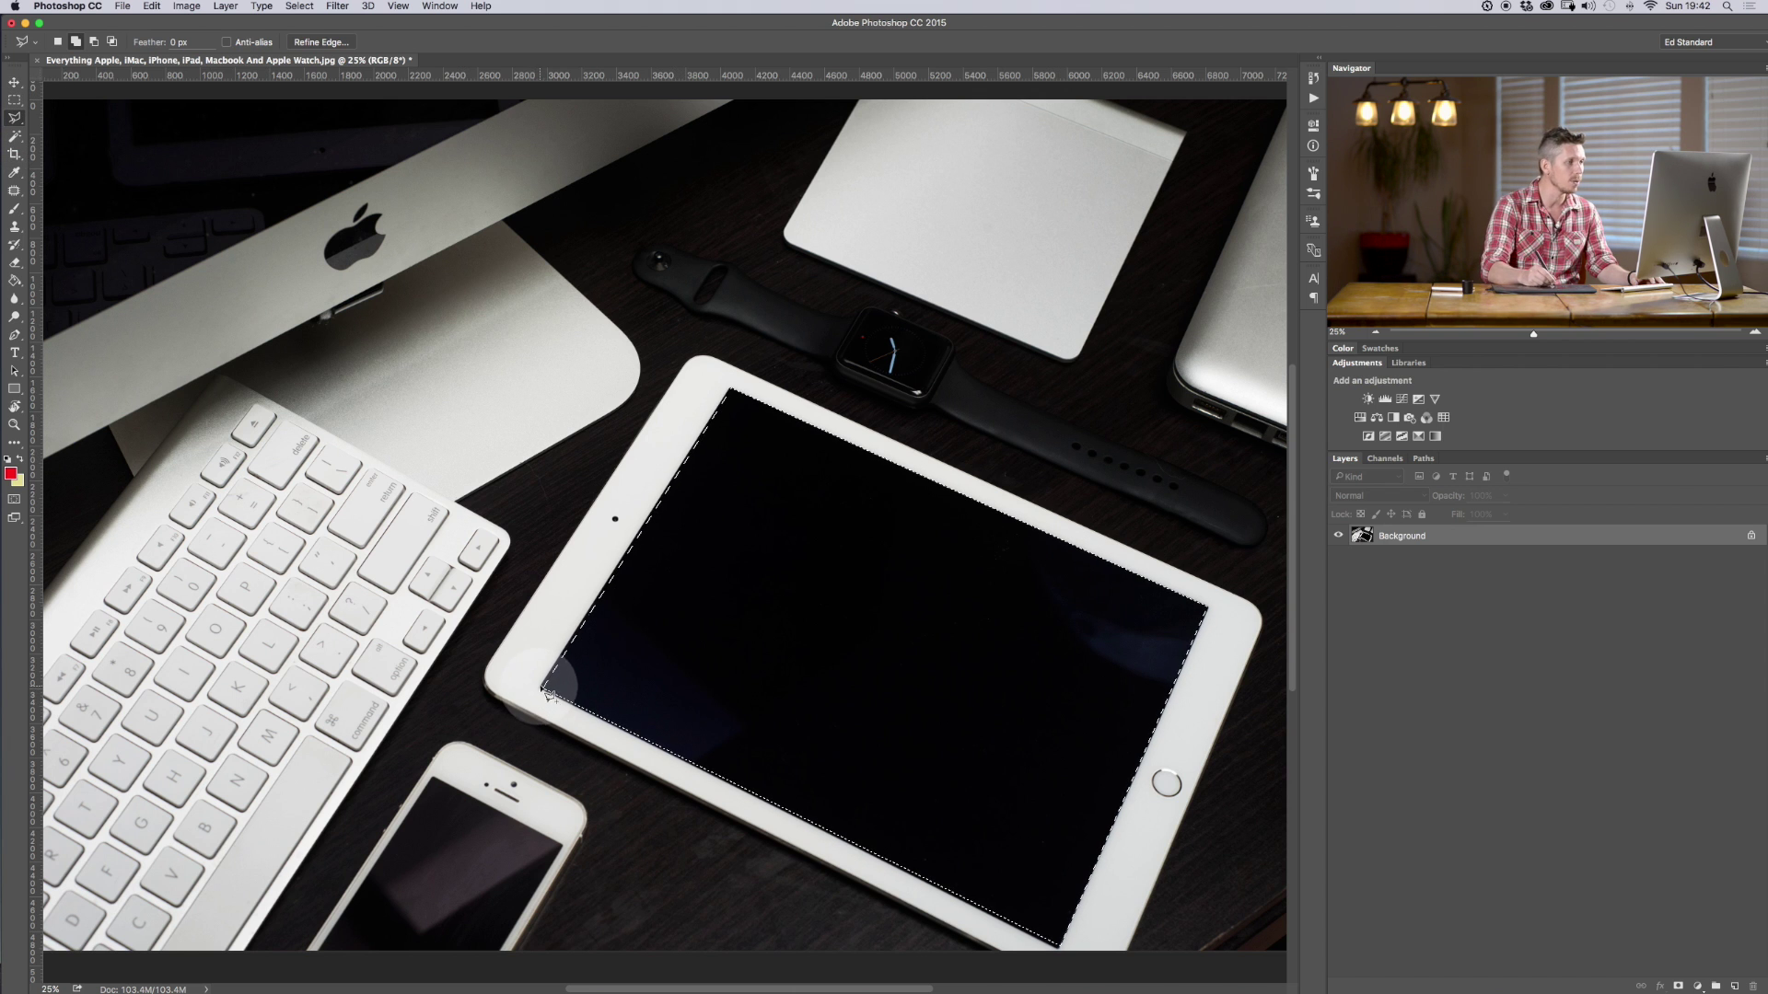
key("super+equal")
key("super+equal")
key("super+equal")
key("super+equal")
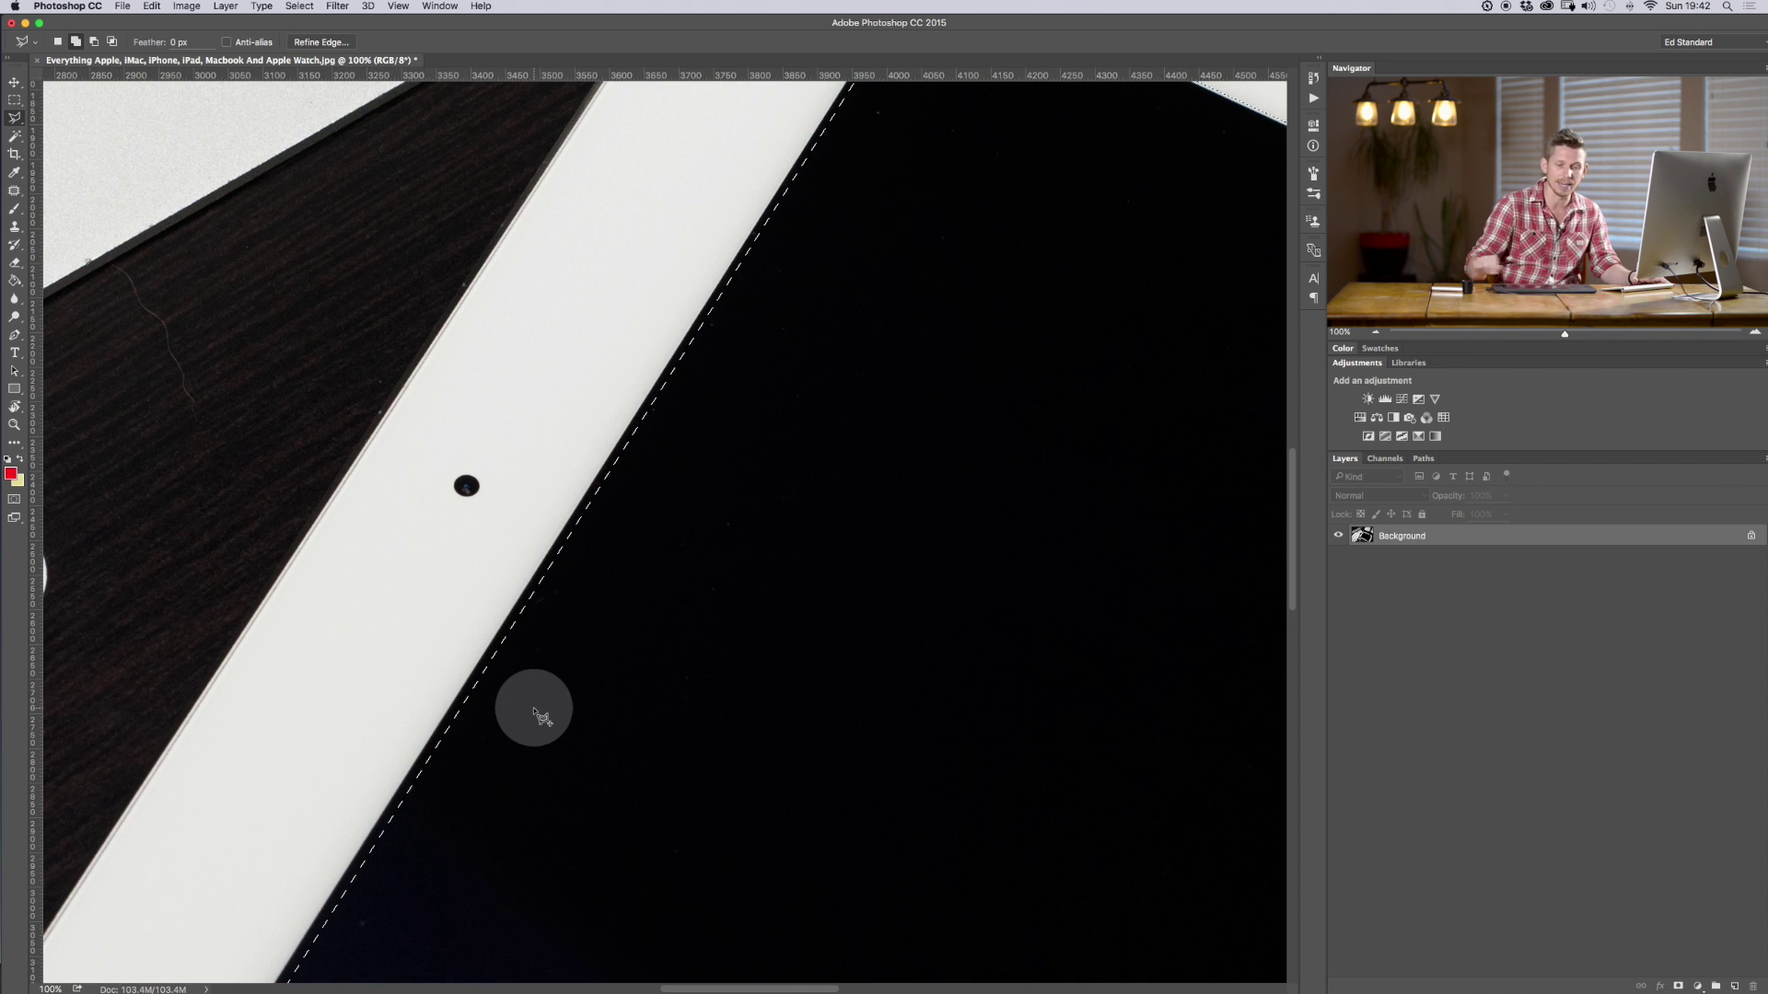
scroll(534, 716, "down", 5)
scroll(534, 716, "left", 3)
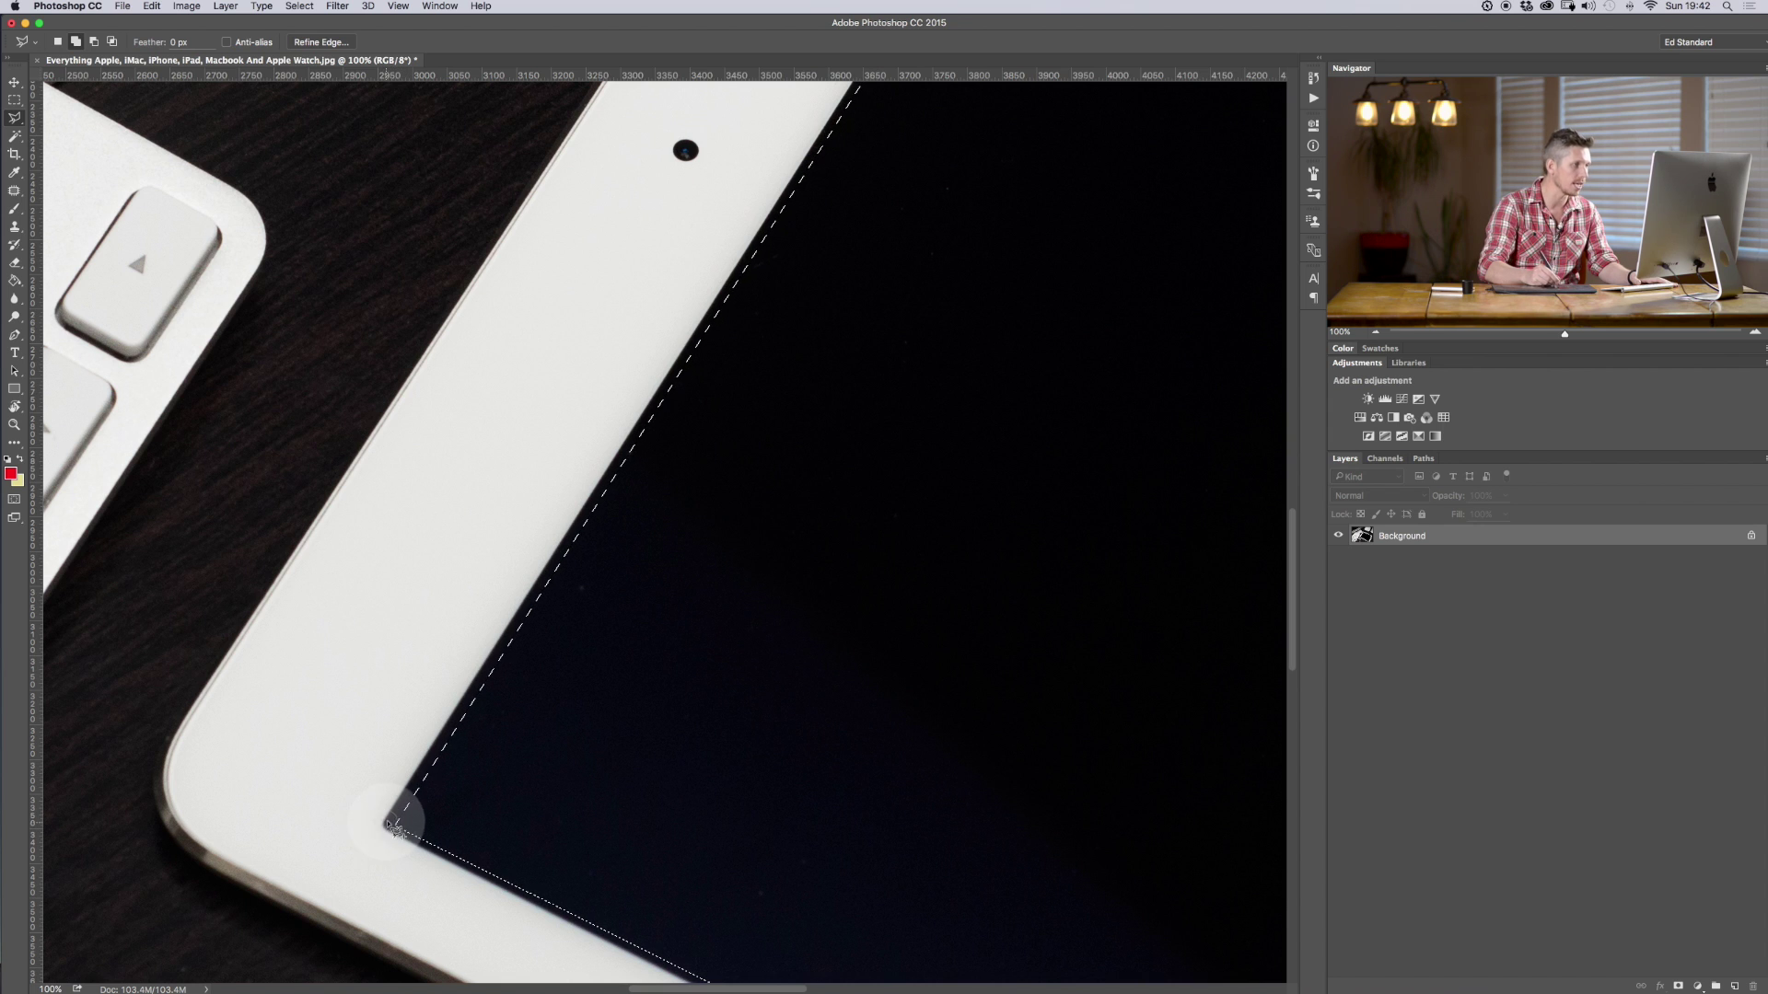
left_click(765, 221)
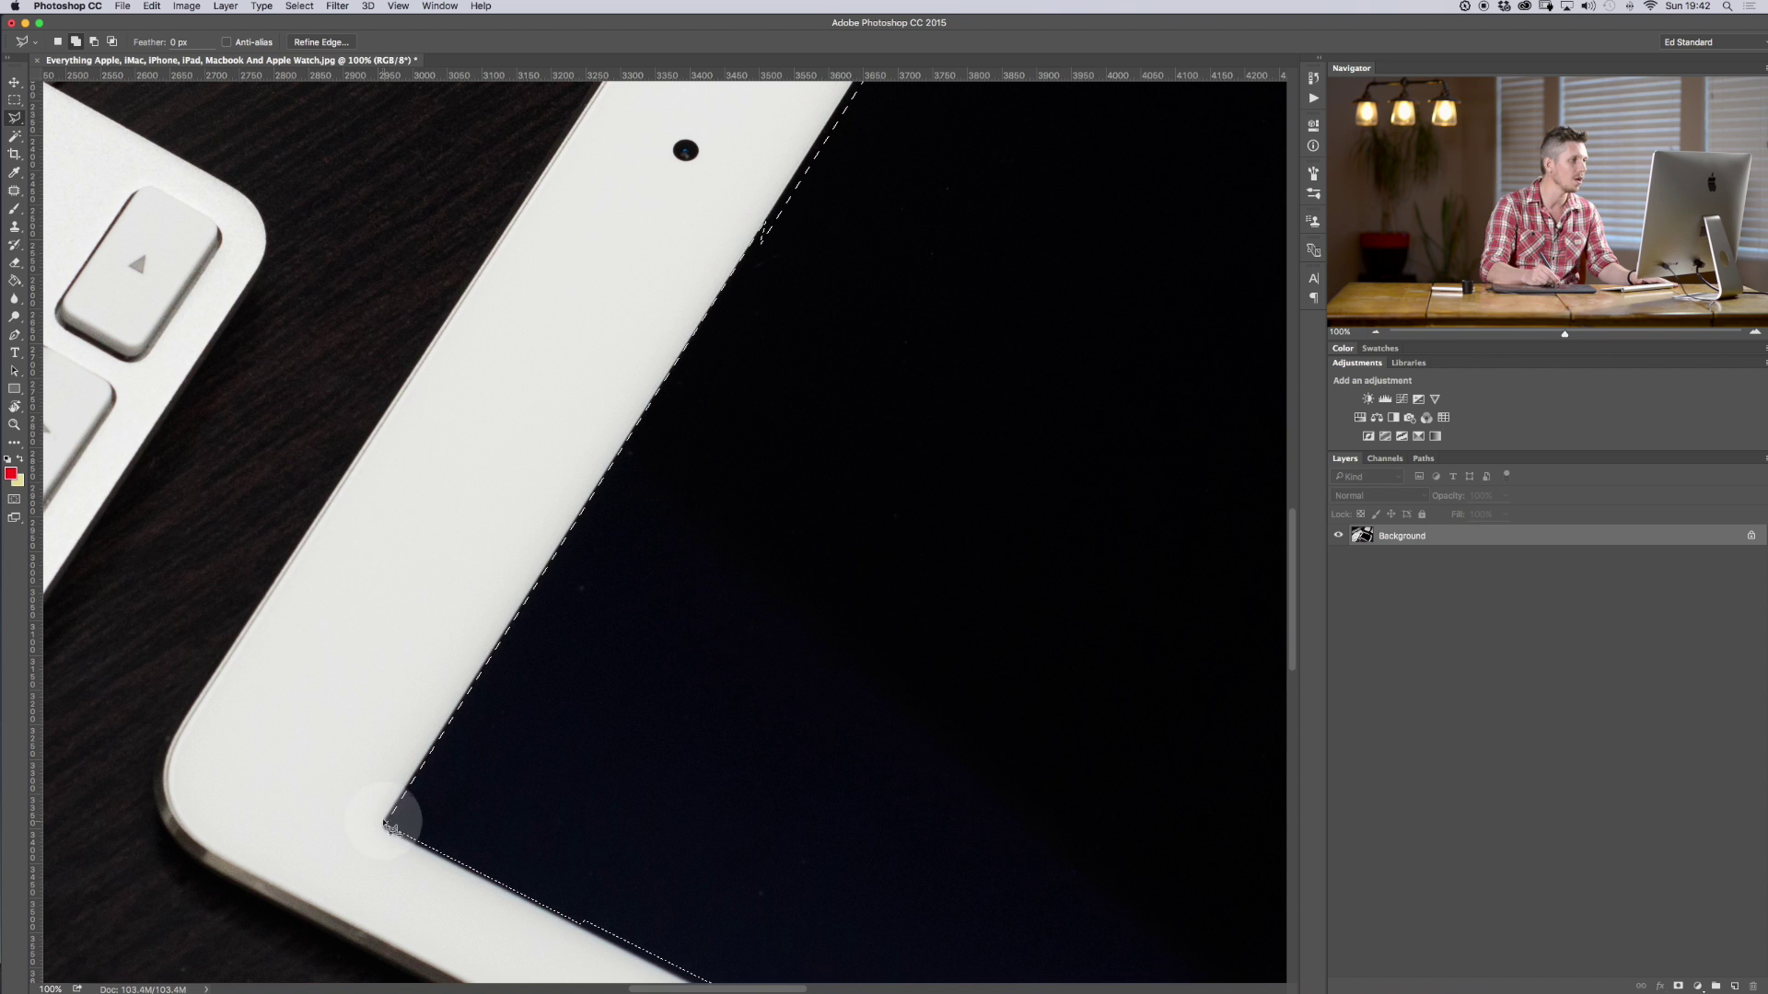
left_click_drag(15, 118, 64, 100)
left_click(455, 809)
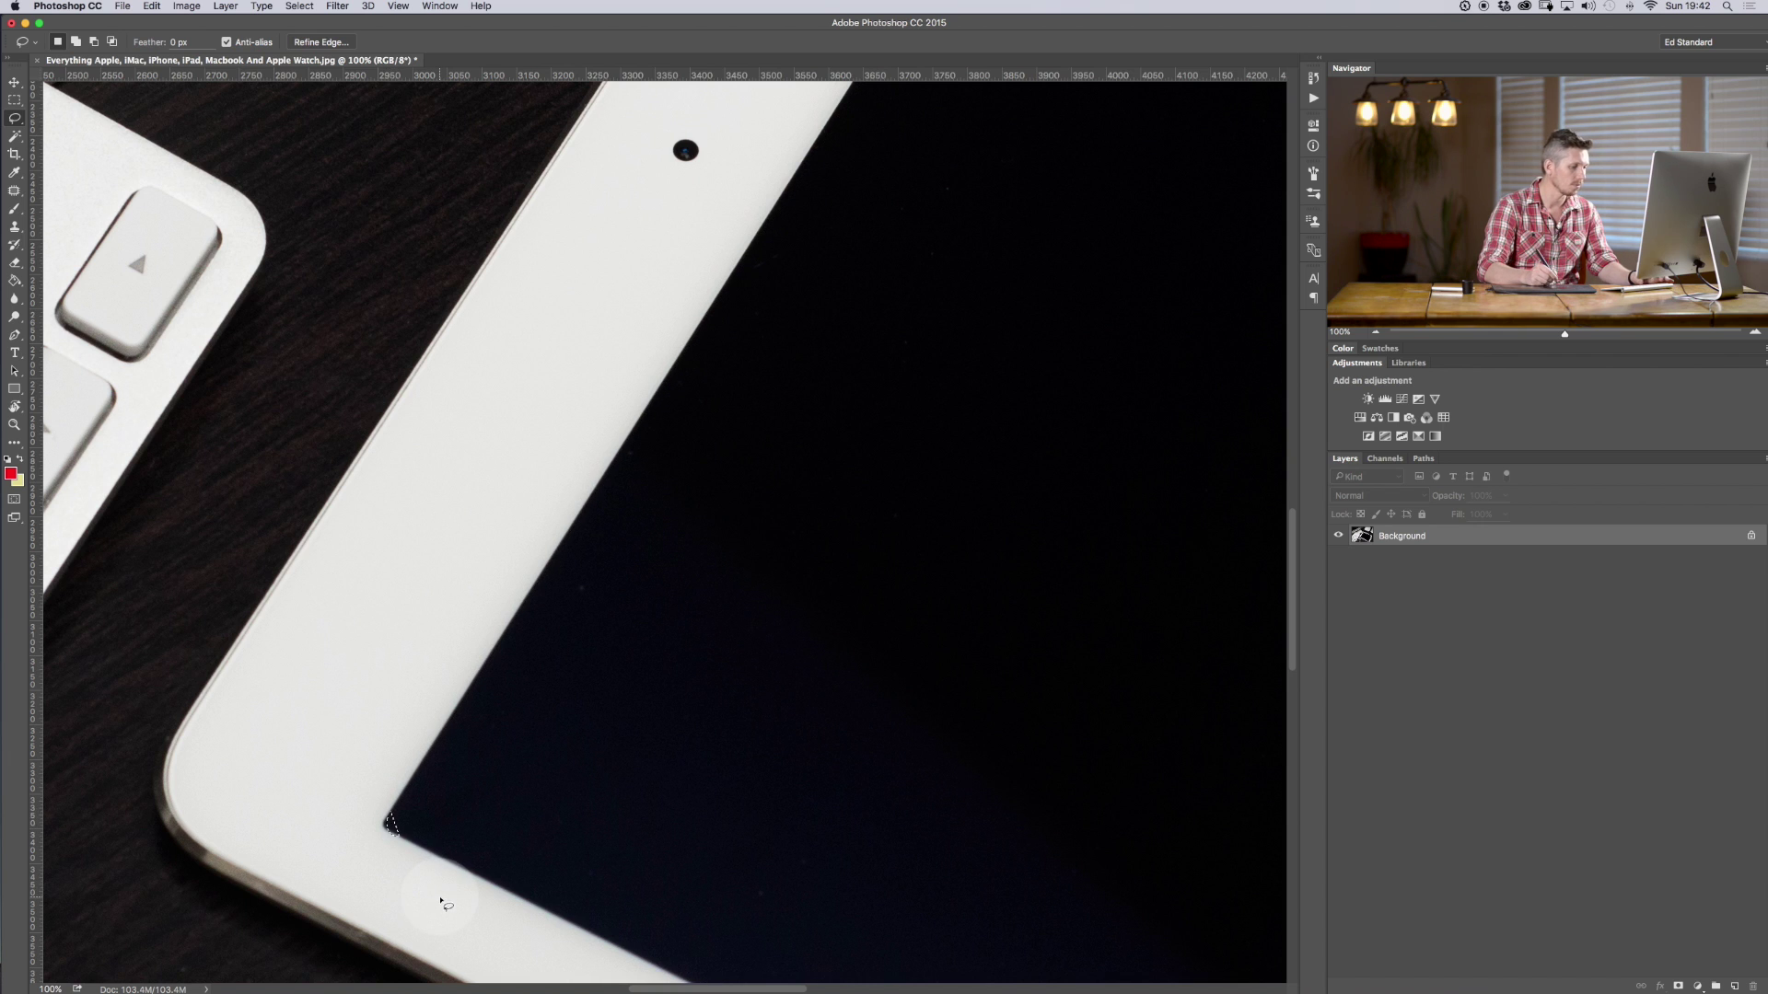
left_click(75, 41)
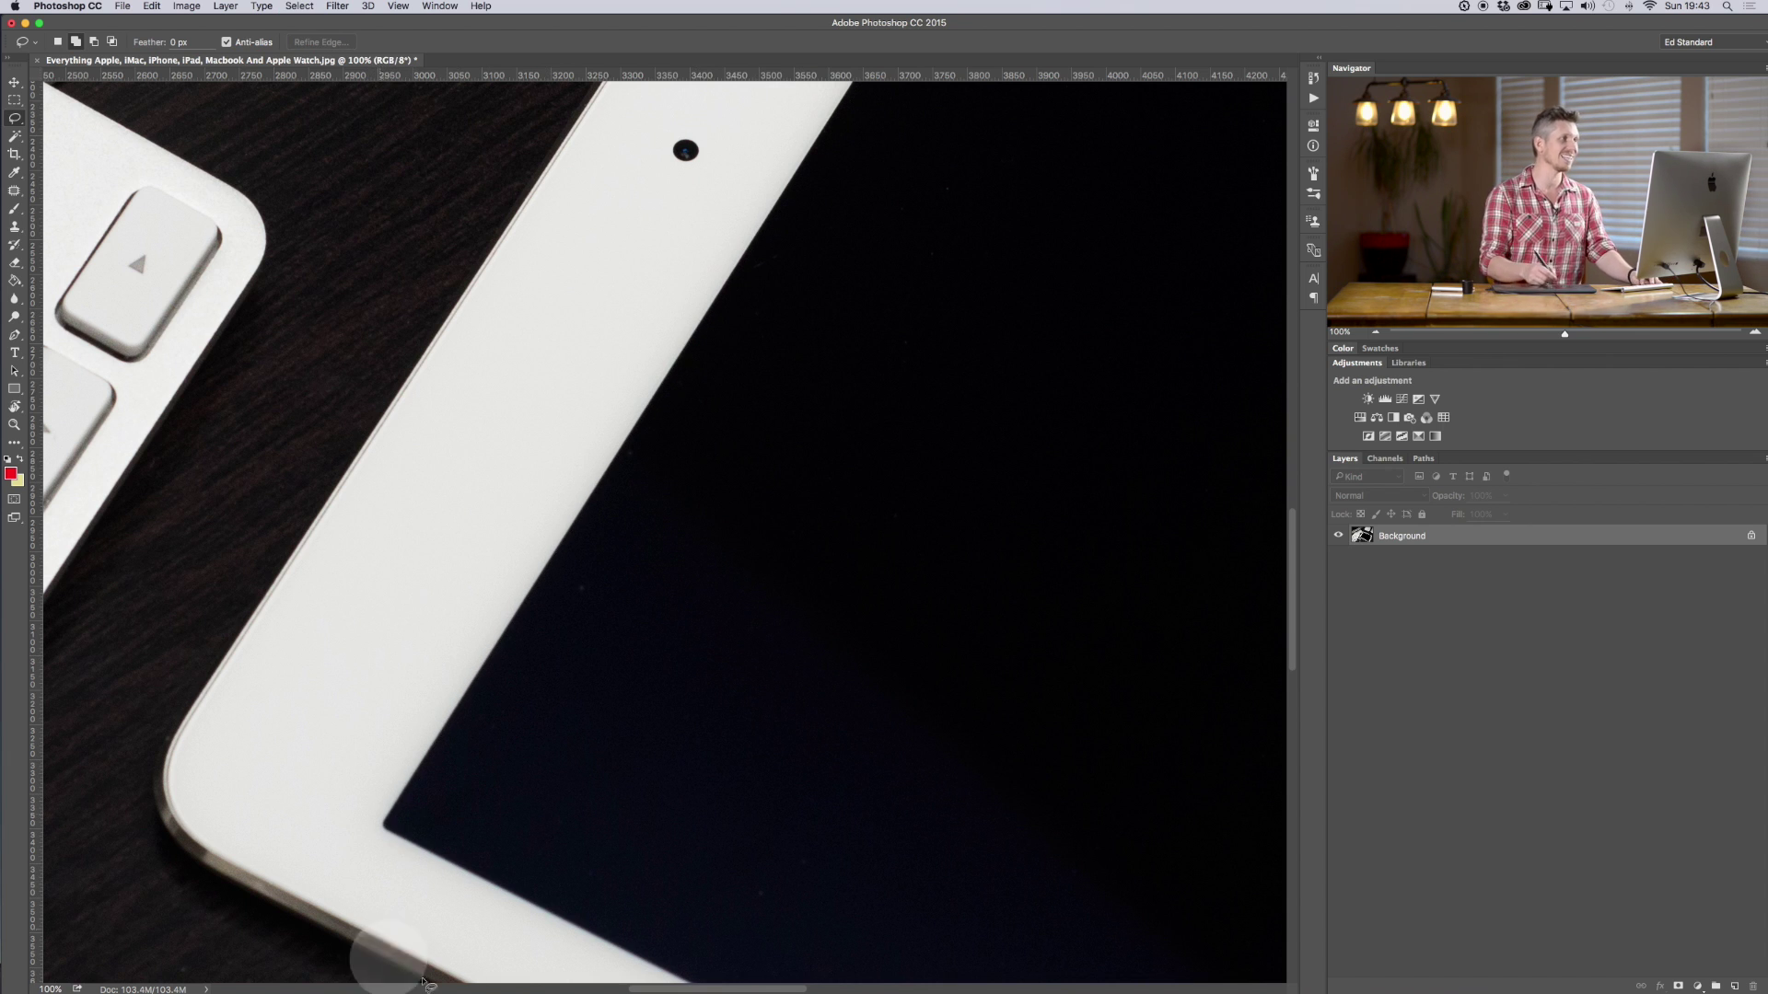
- Trace the iPad screen's left edge with the Magnetic Lasso as a test selection
left_click_drag(16, 122, 82, 152)
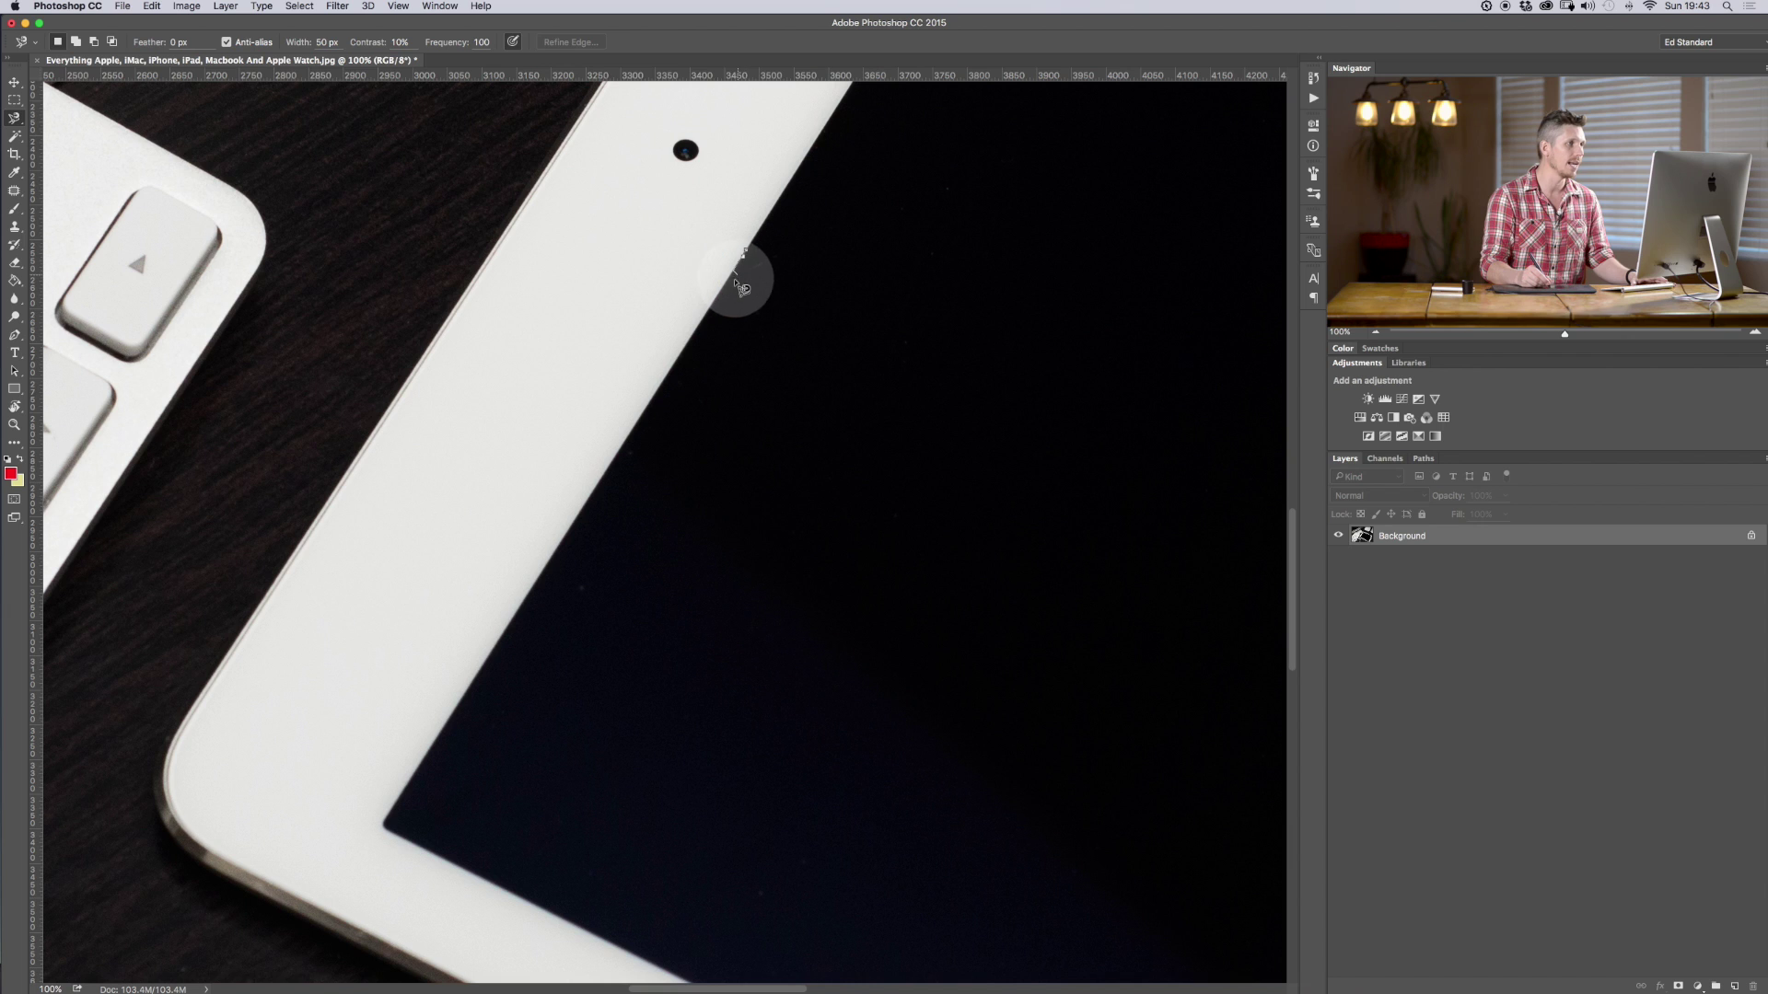
left_click_drag(722, 312, 529, 619)
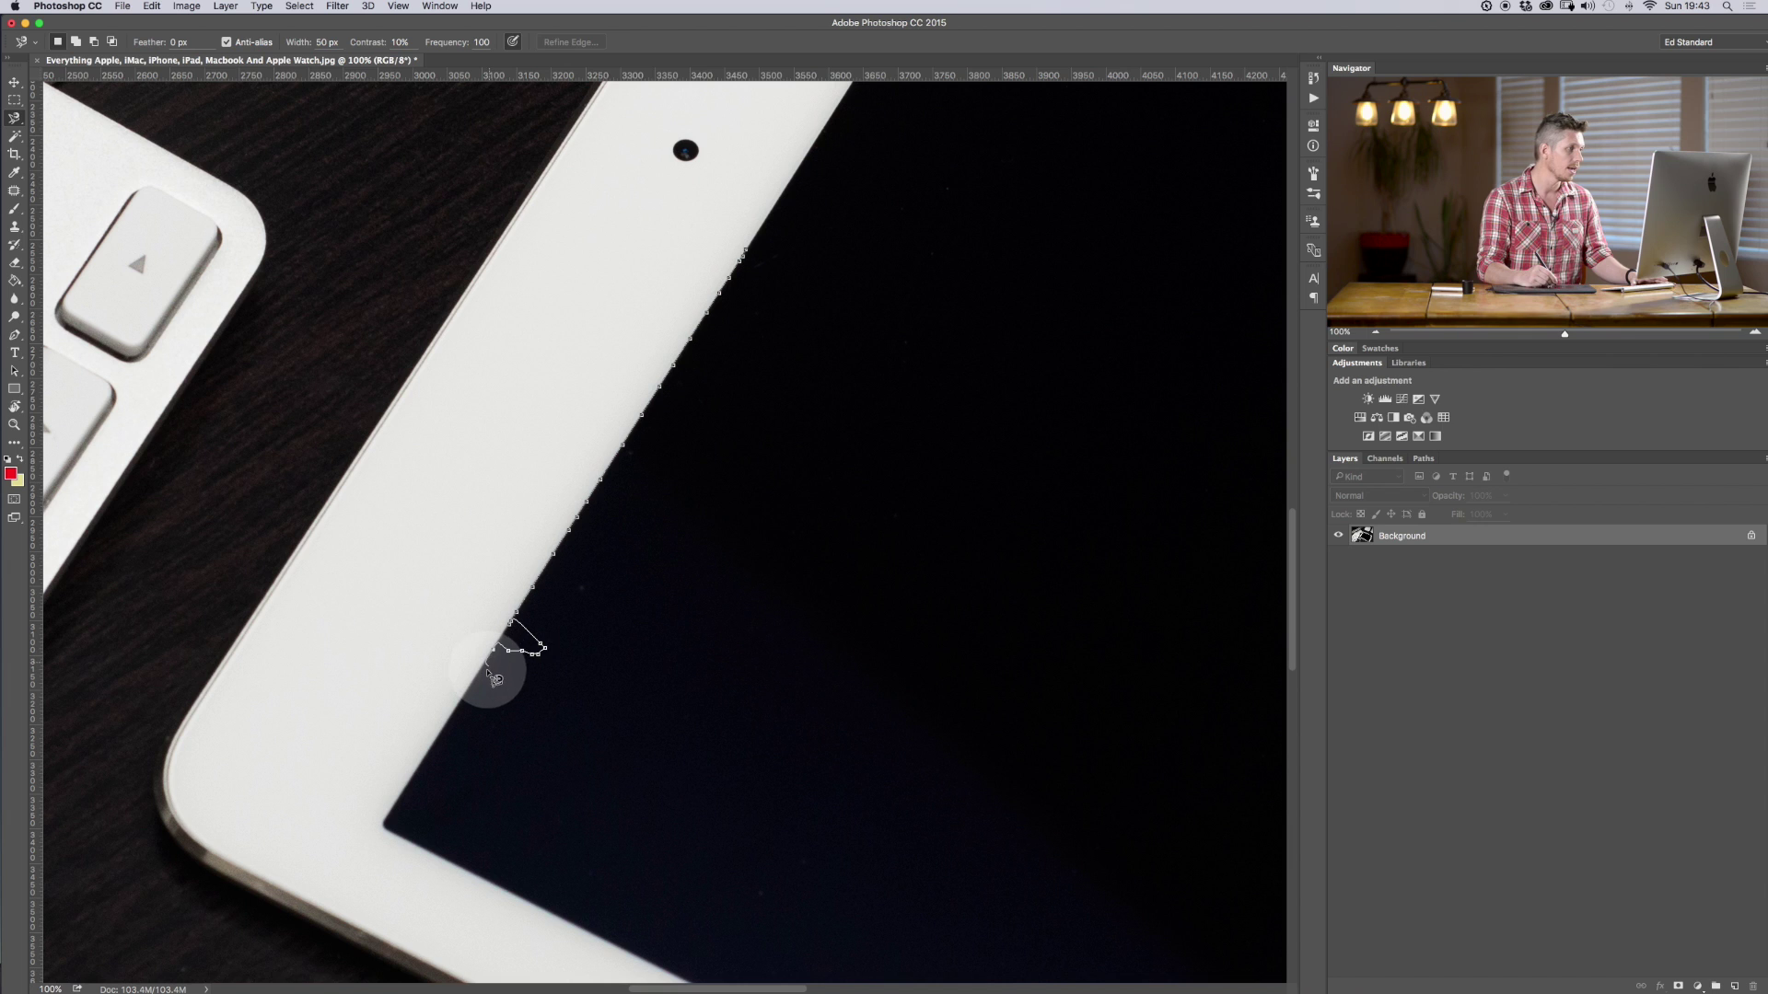
left_click_drag(480, 763, 427, 822)
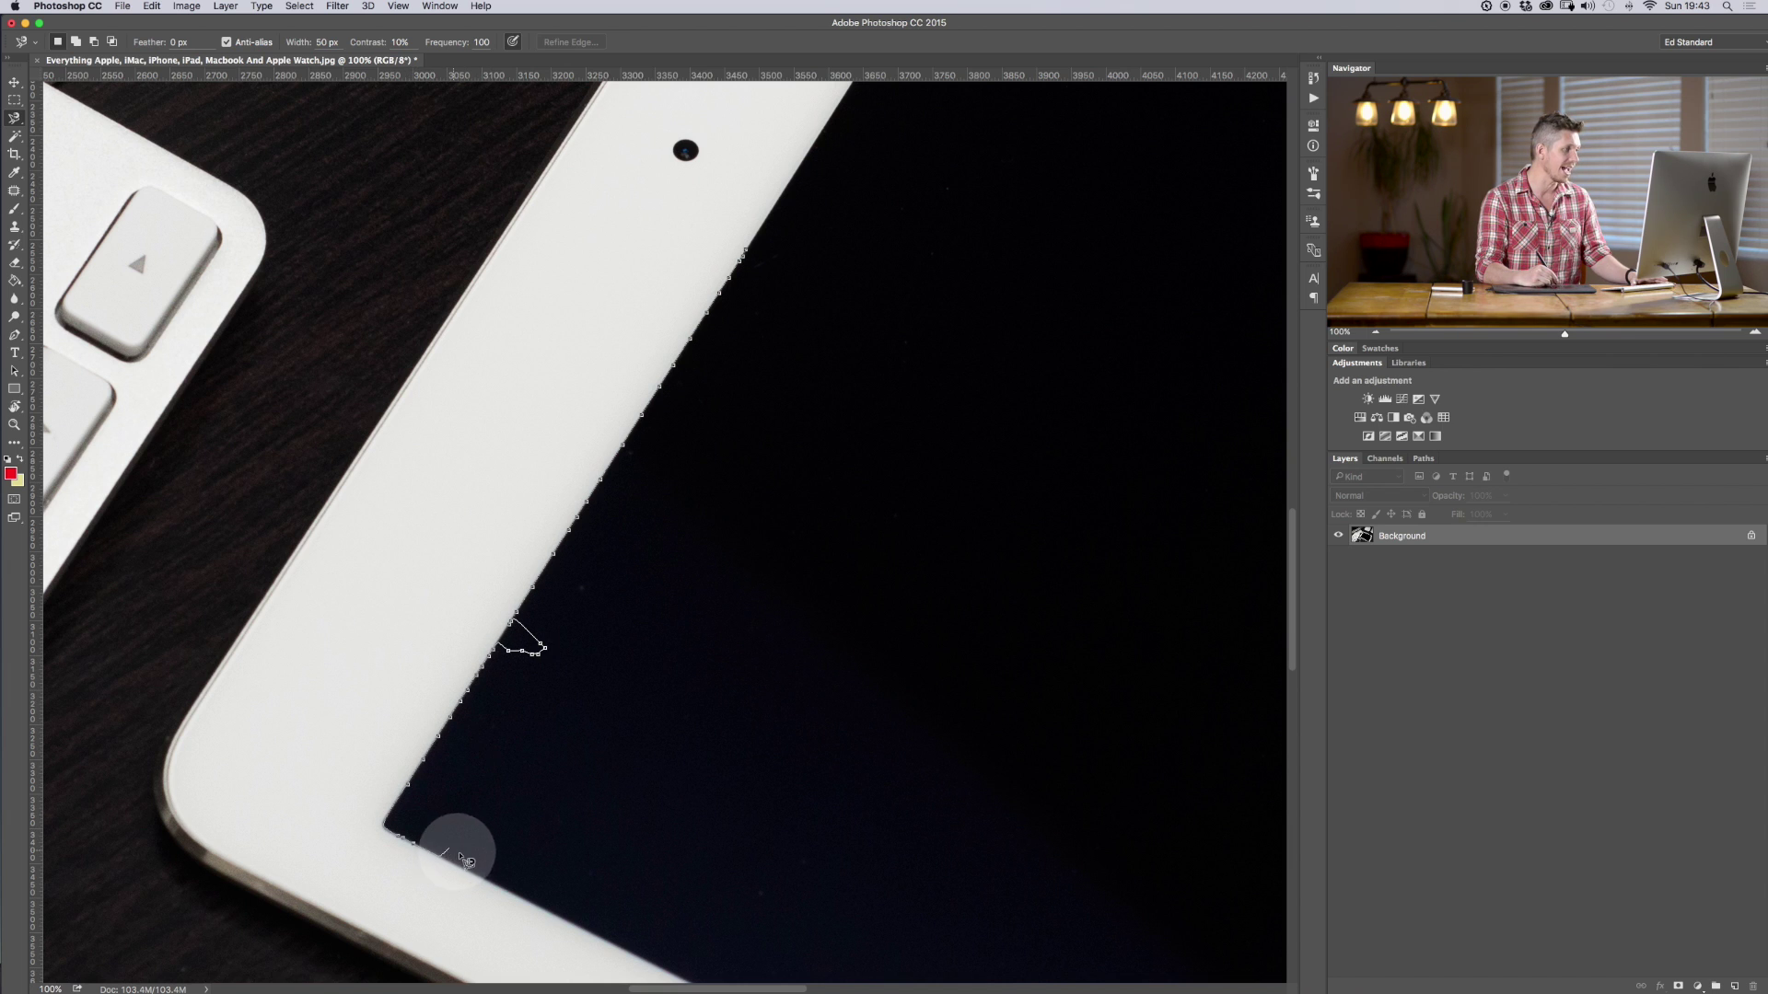
mouse_move(503, 879)
left_mouse_down()
mouse_move(548, 891)
mouse_move(517, 749)
left_mouse_up()
double_click(517, 717)
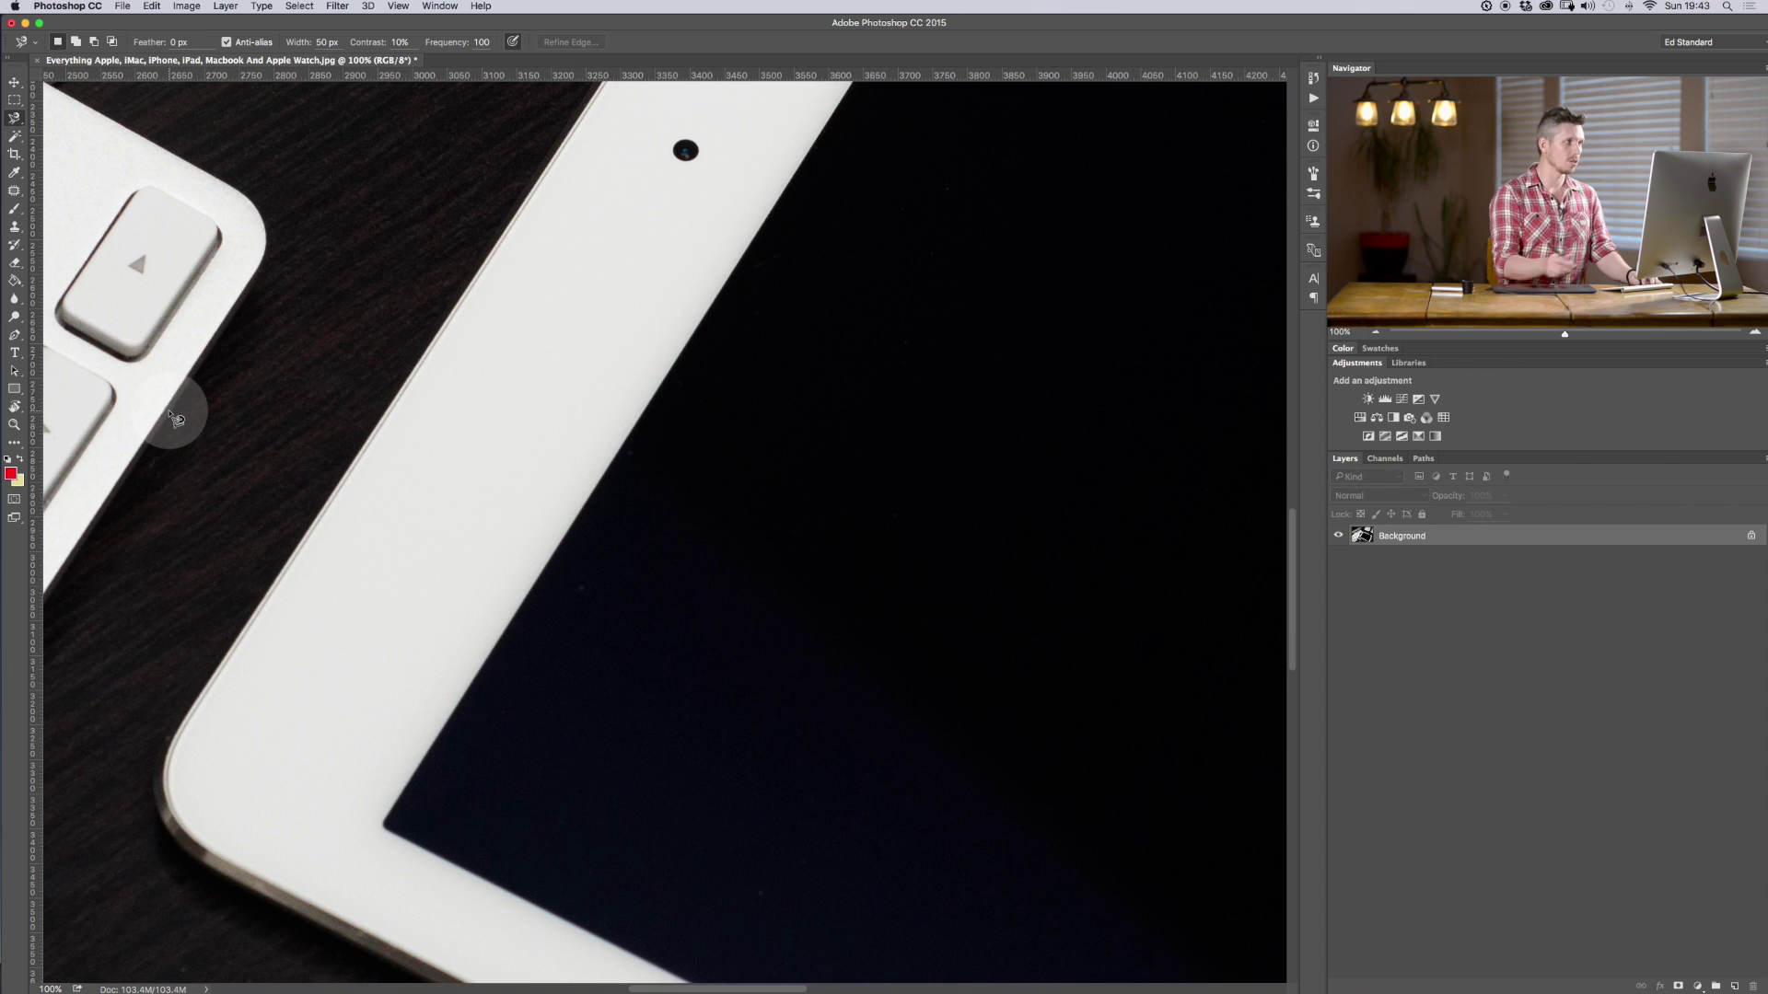
double_click(325, 42)
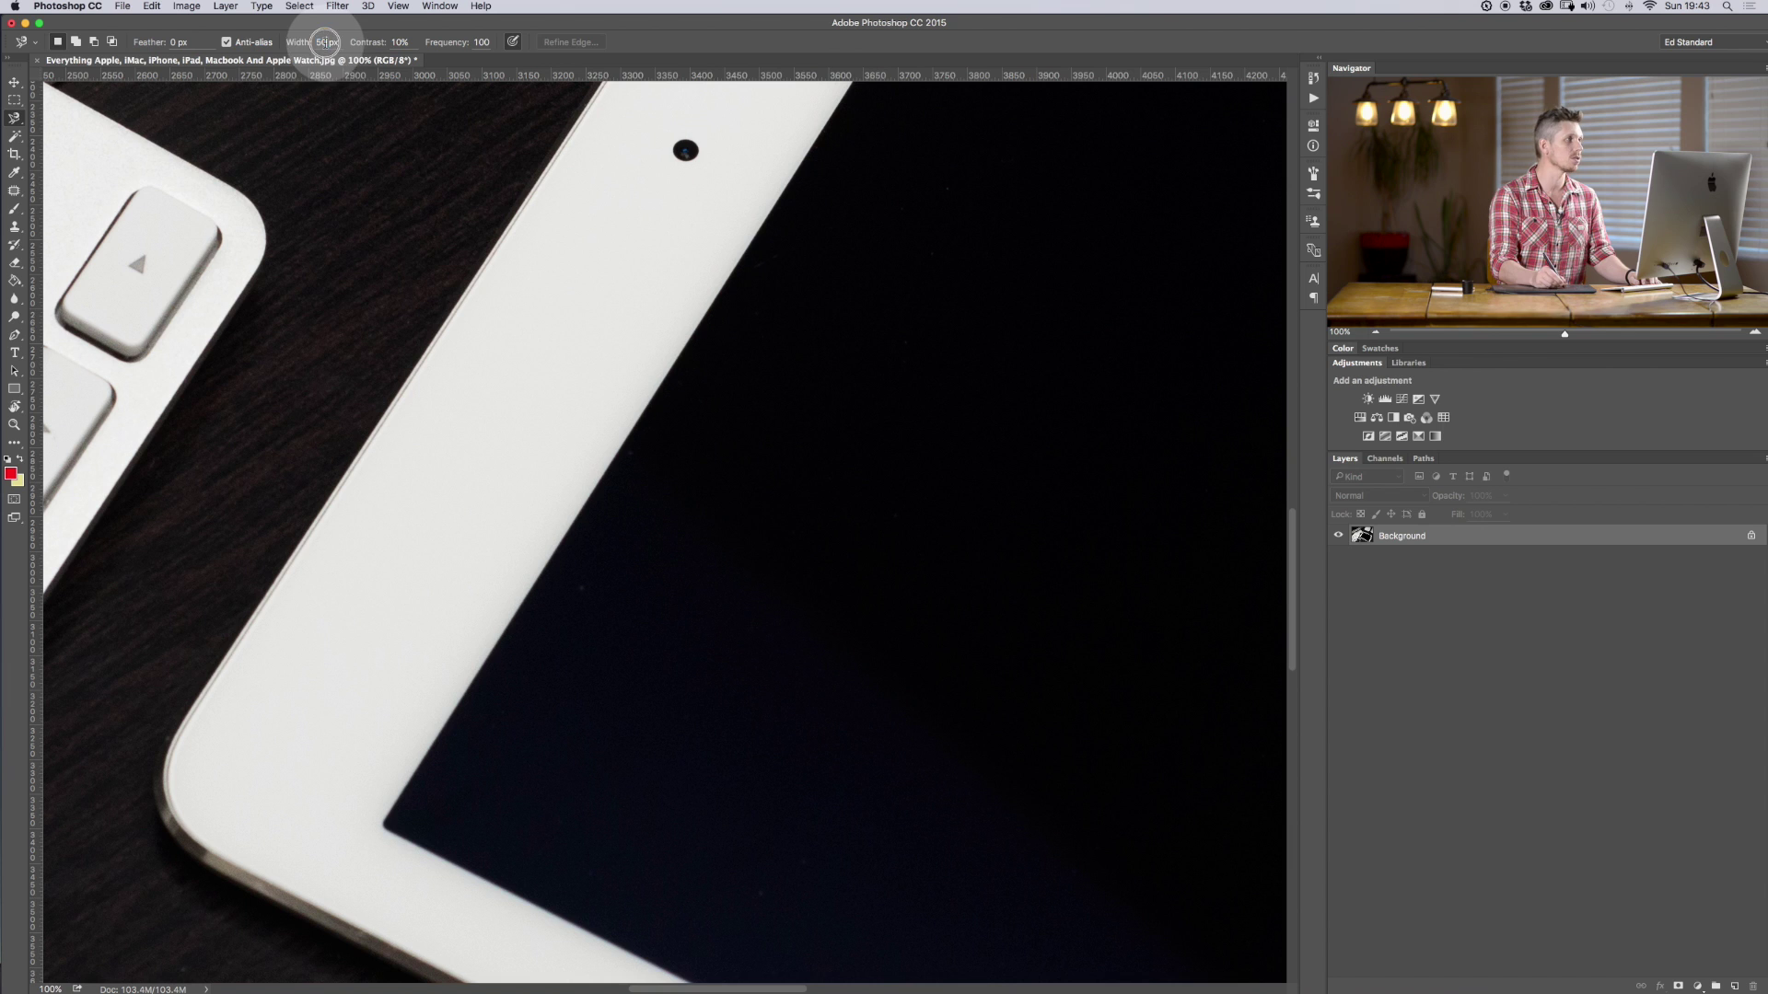
key("Return")
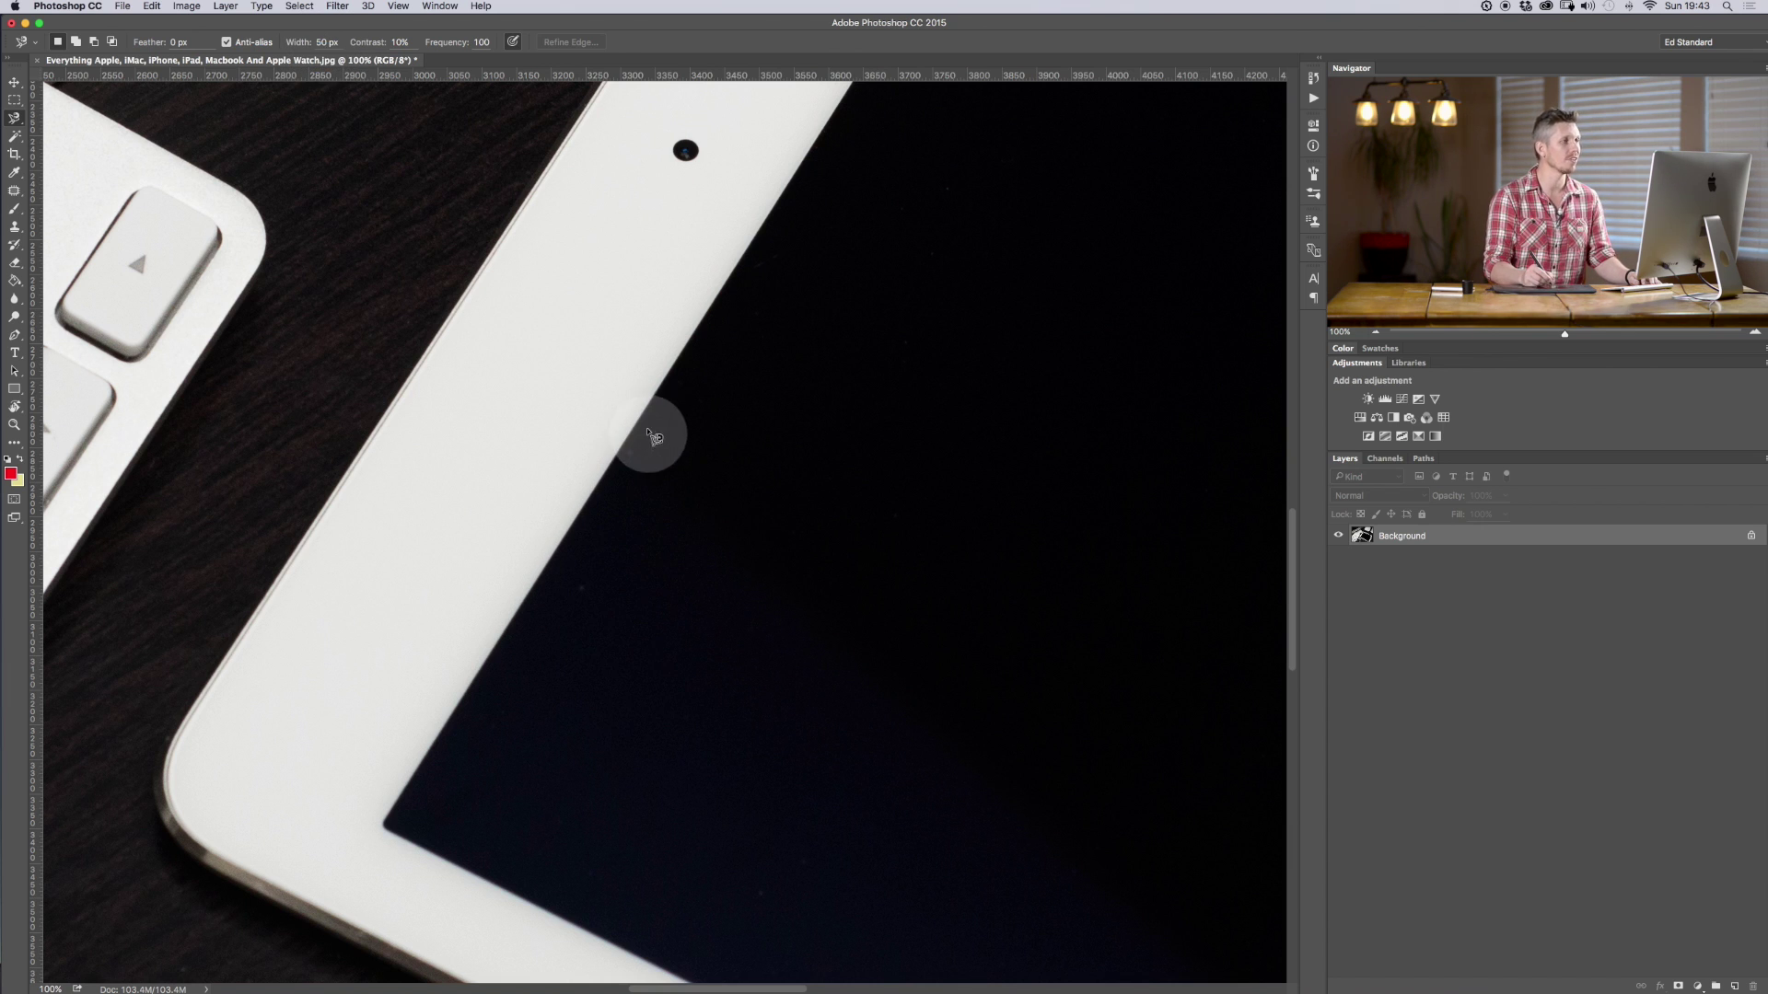
left_click(325, 43)
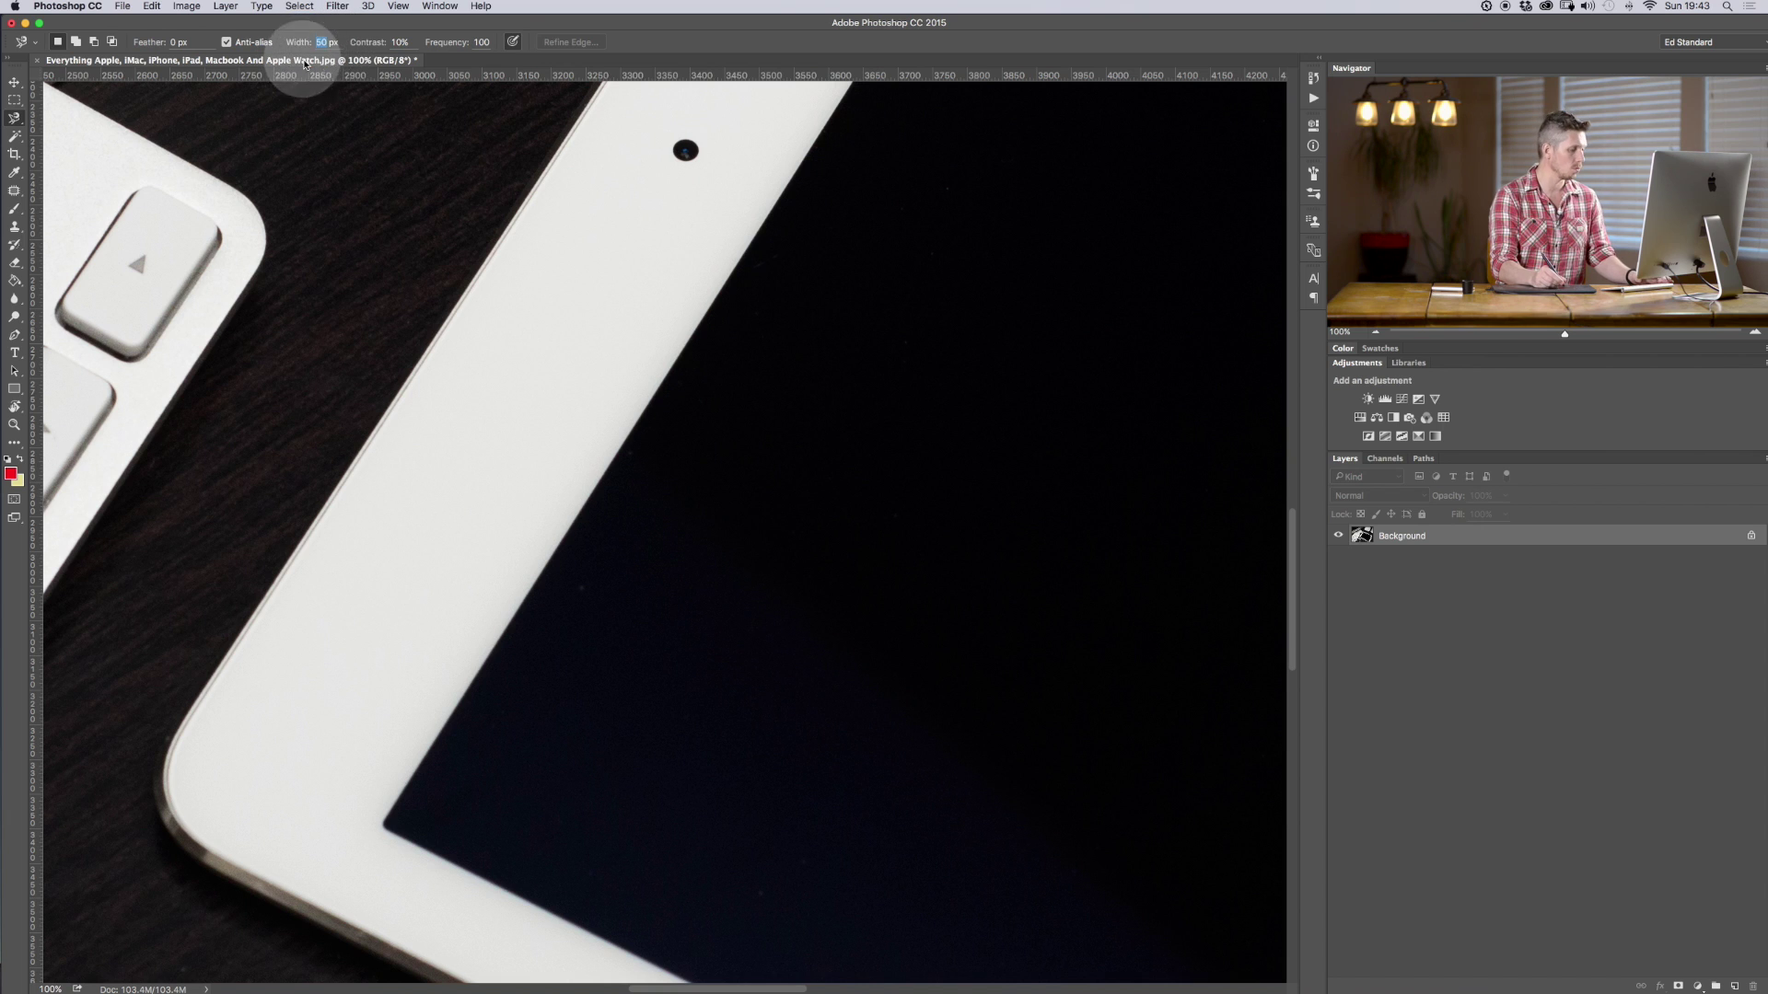
key("Return")
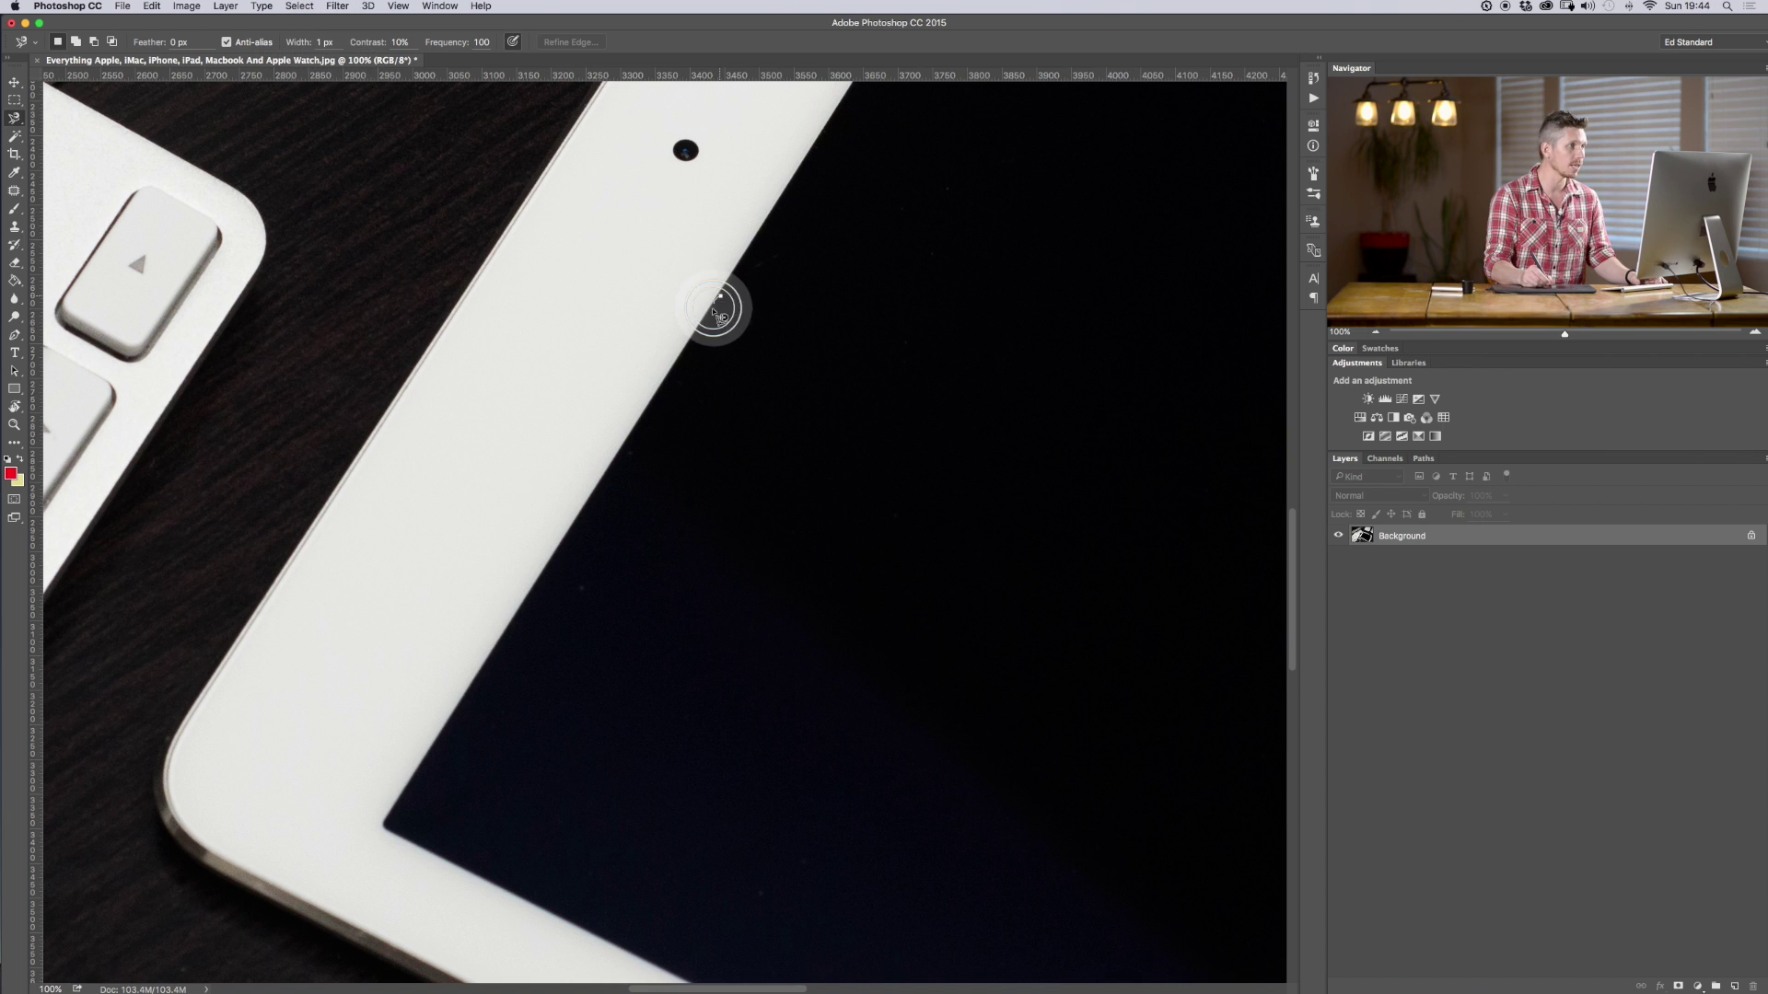
left_click(716, 311)
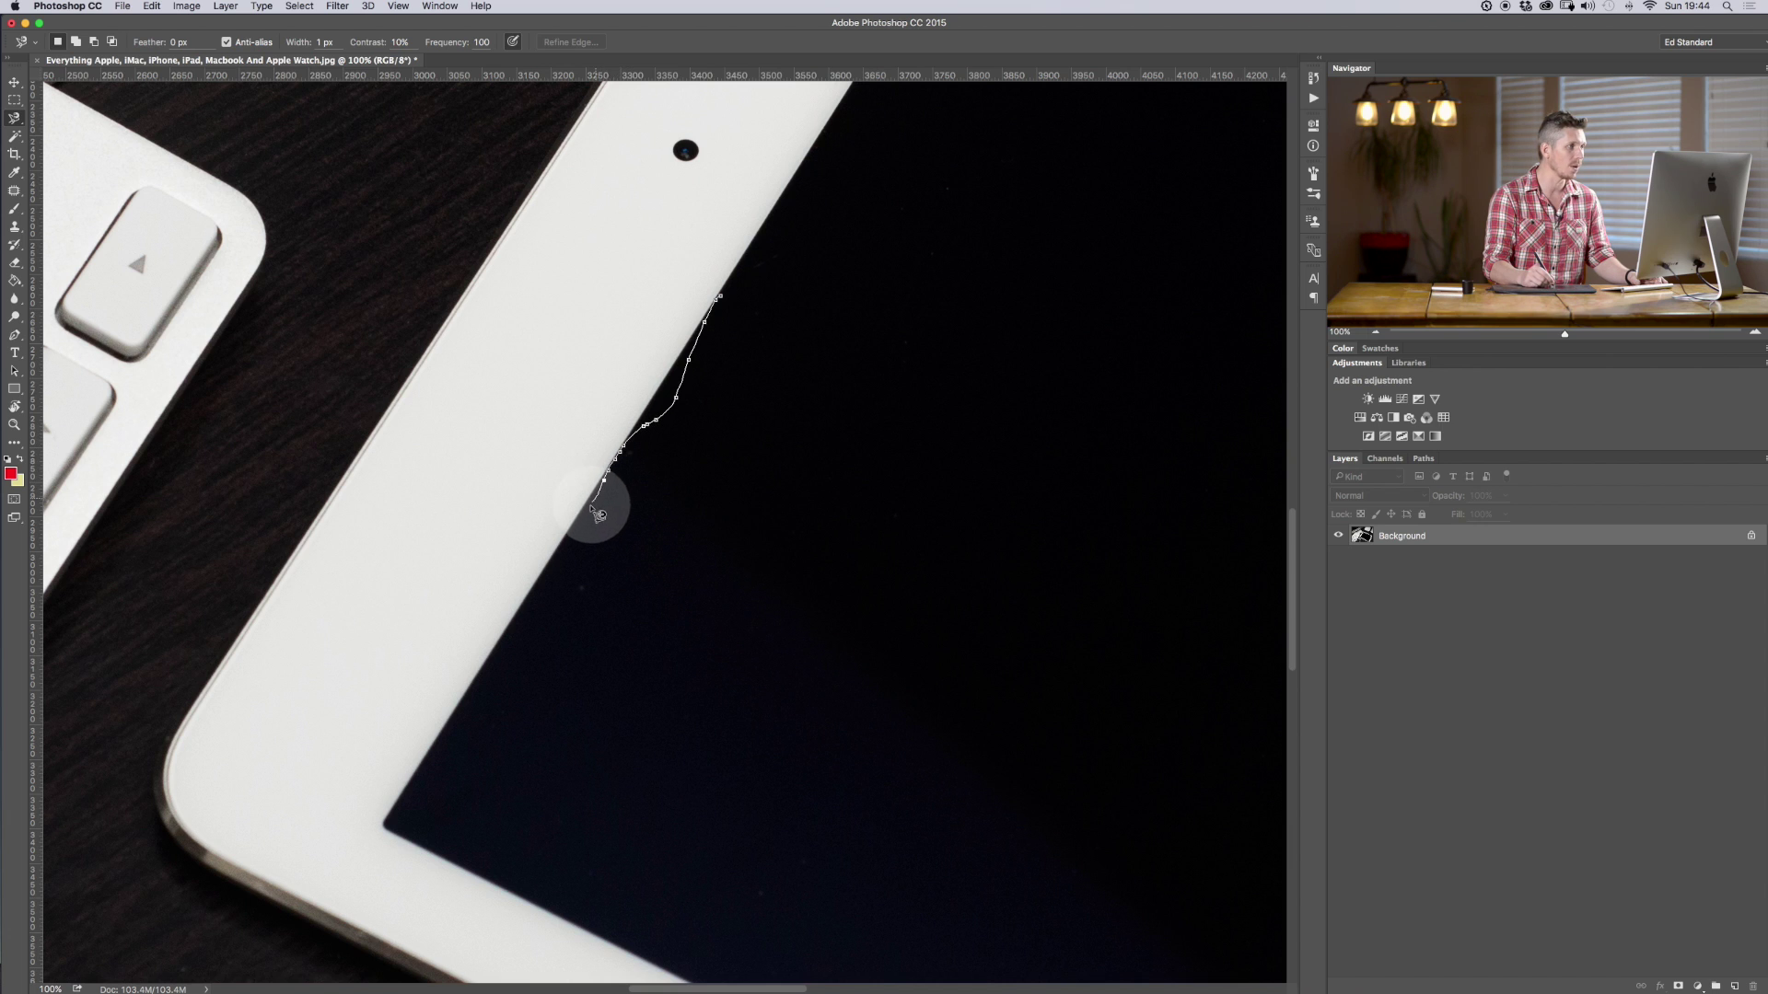
mouse_move(574, 551)
left_mouse_down()
mouse_move(544, 605)
mouse_move(574, 637)
mouse_move(668, 545)
mouse_move(726, 579)
mouse_move(572, 685)
mouse_move(488, 594)
mouse_move(516, 609)
mouse_move(488, 690)
left_mouse_up()
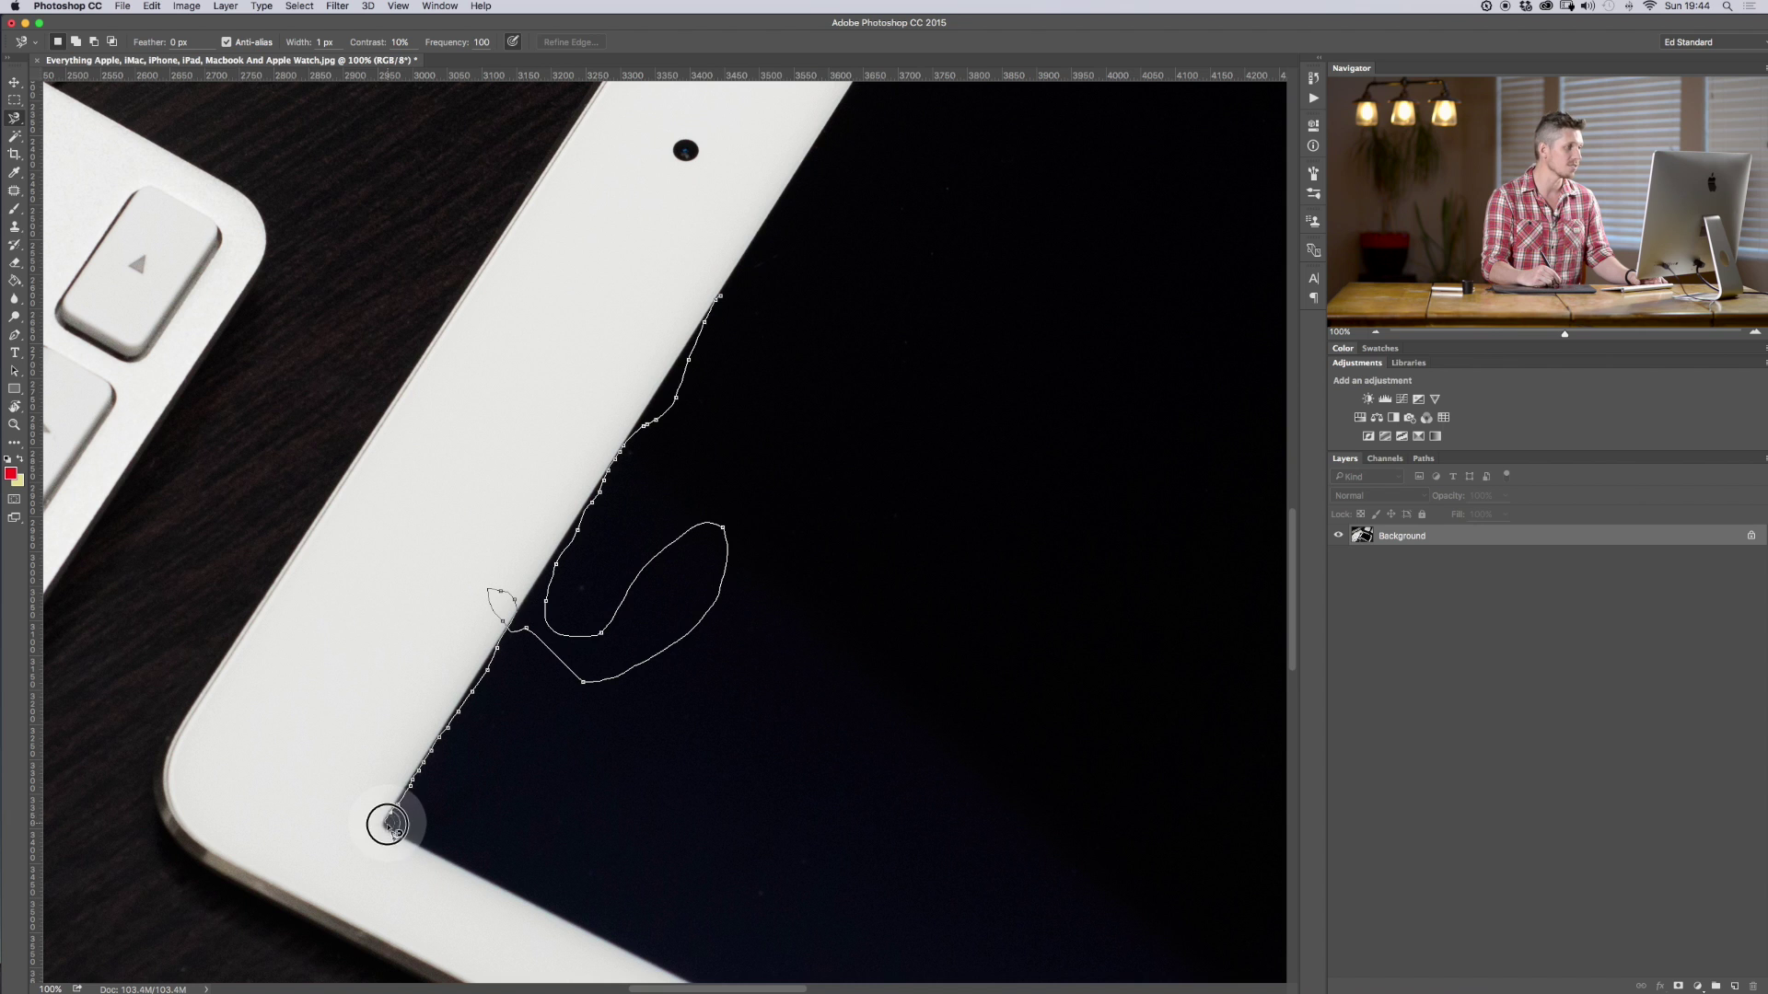
mouse_move(391, 822)
left_mouse_down()
mouse_move(494, 797)
mouse_move(513, 742)
left_mouse_up()
double_click(515, 744)
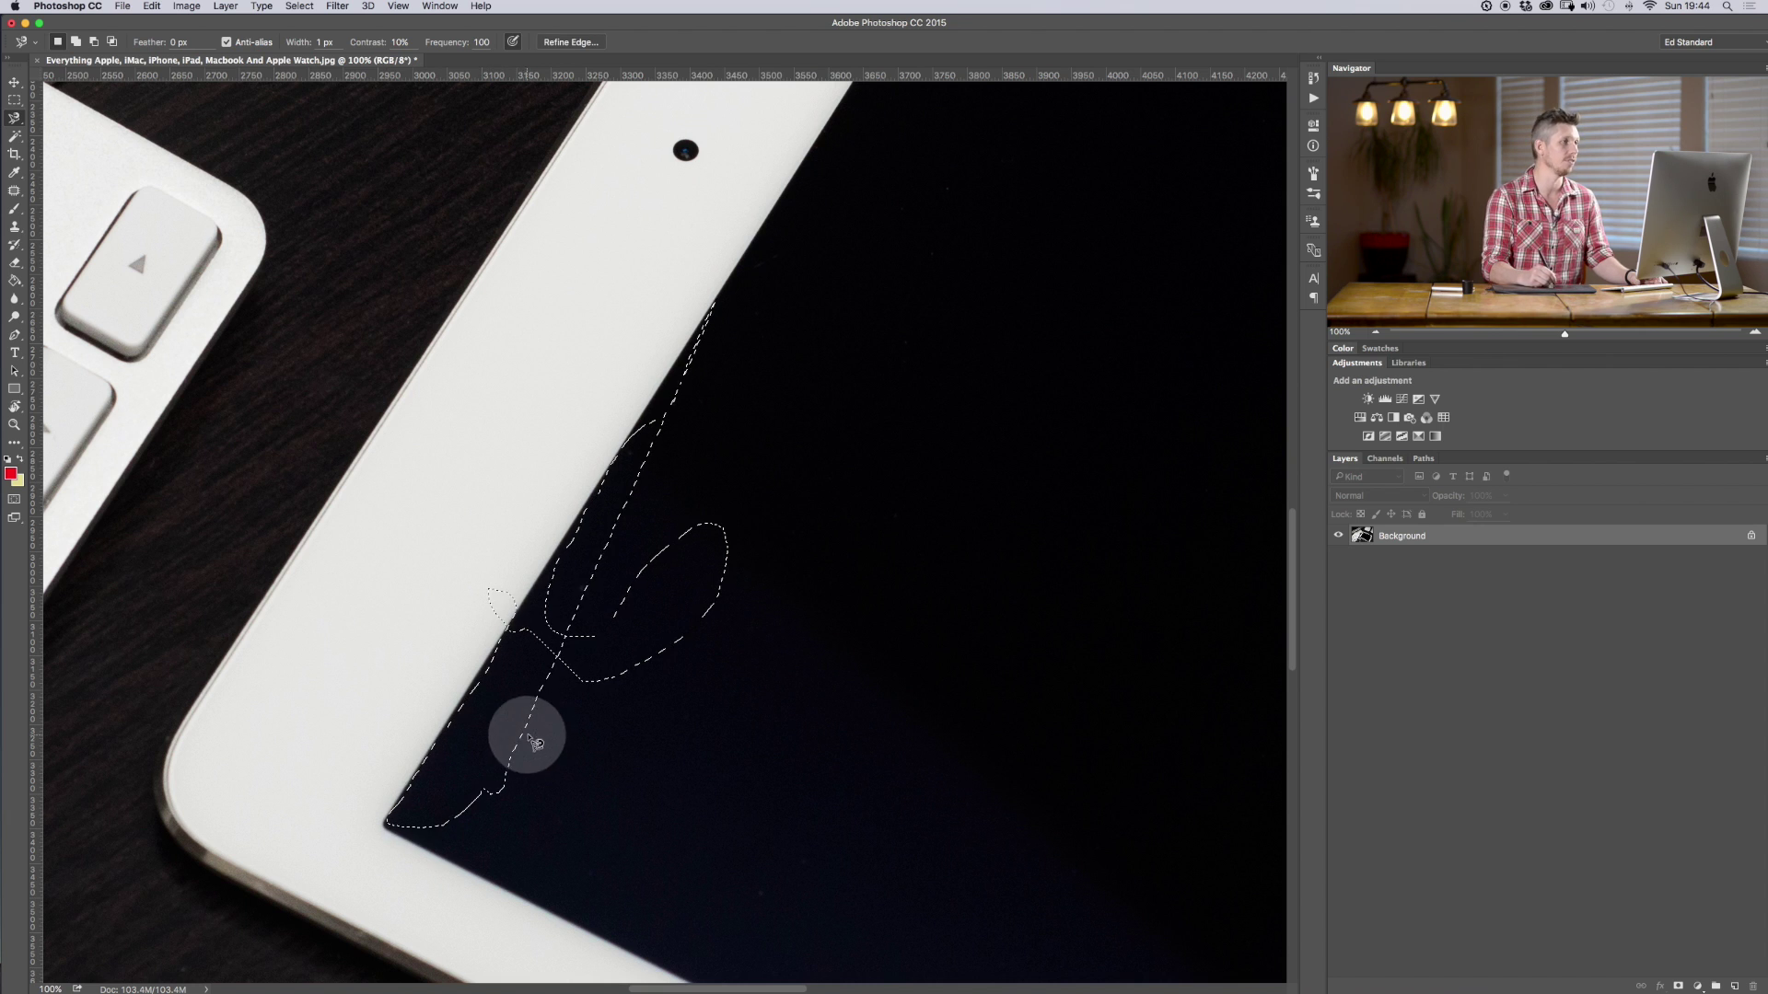
left_click(596, 433)
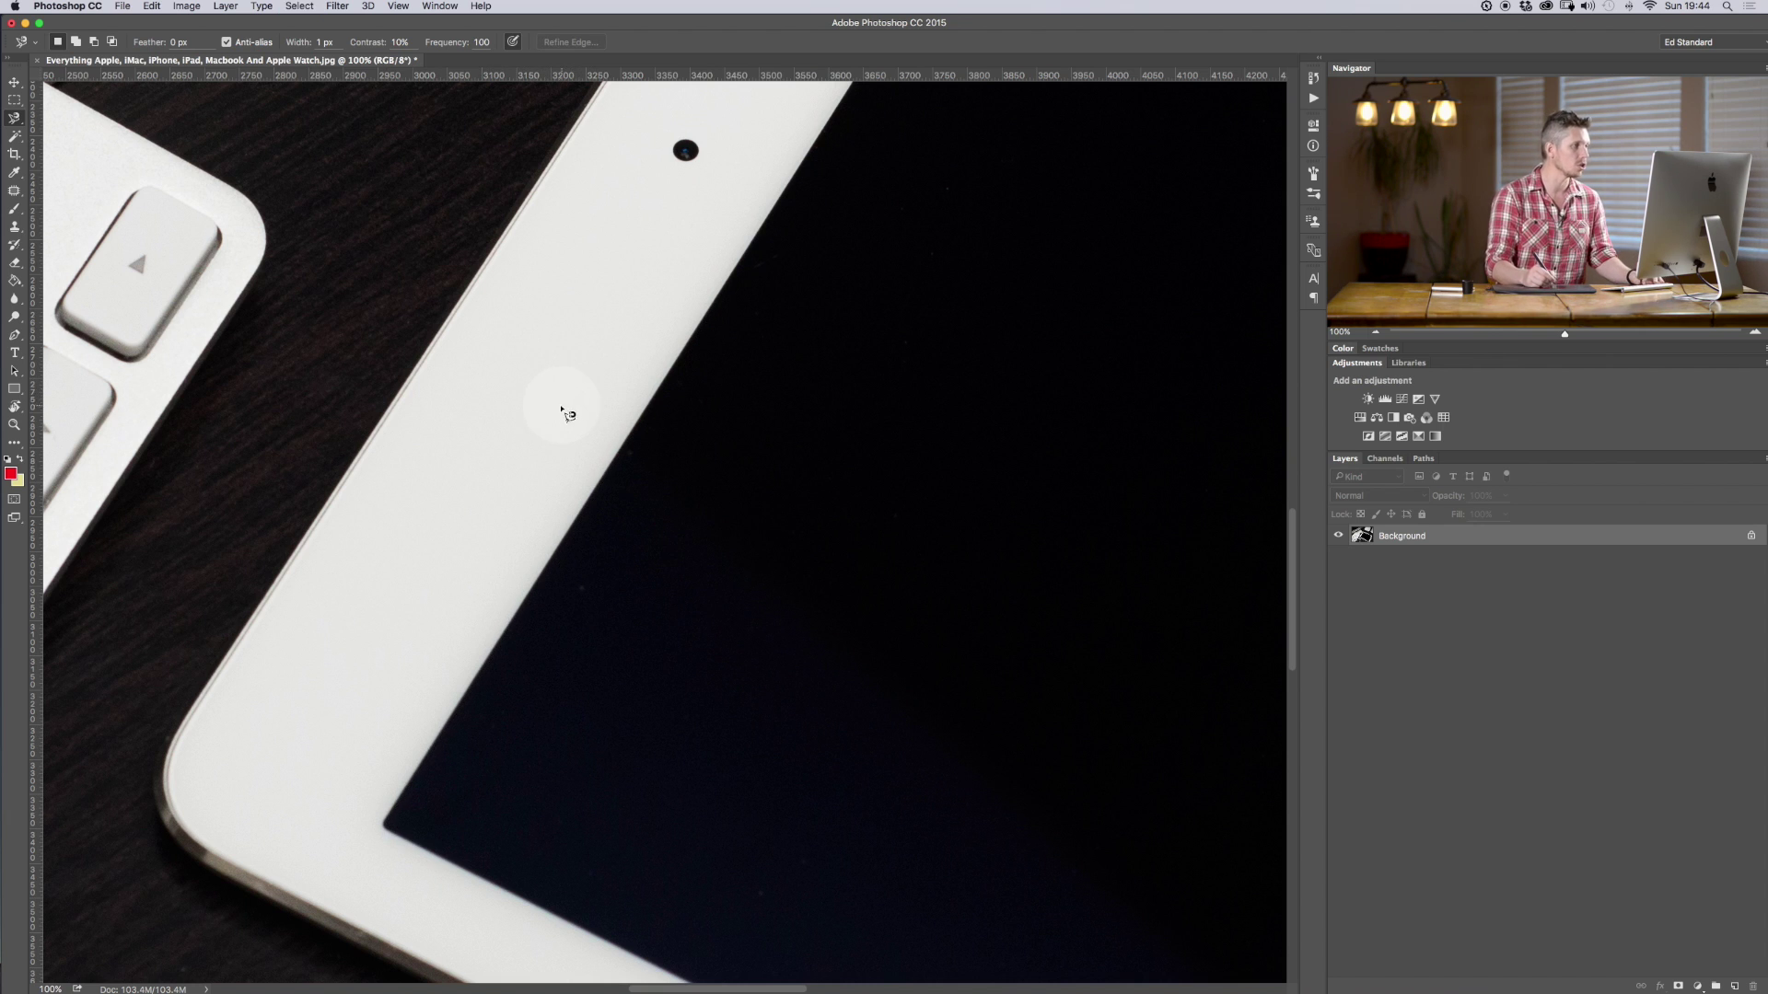
- Trace the iPad bezel with a 100 px Magnetic Lasso width and preview it in Quick Mask
left_click(321, 44)
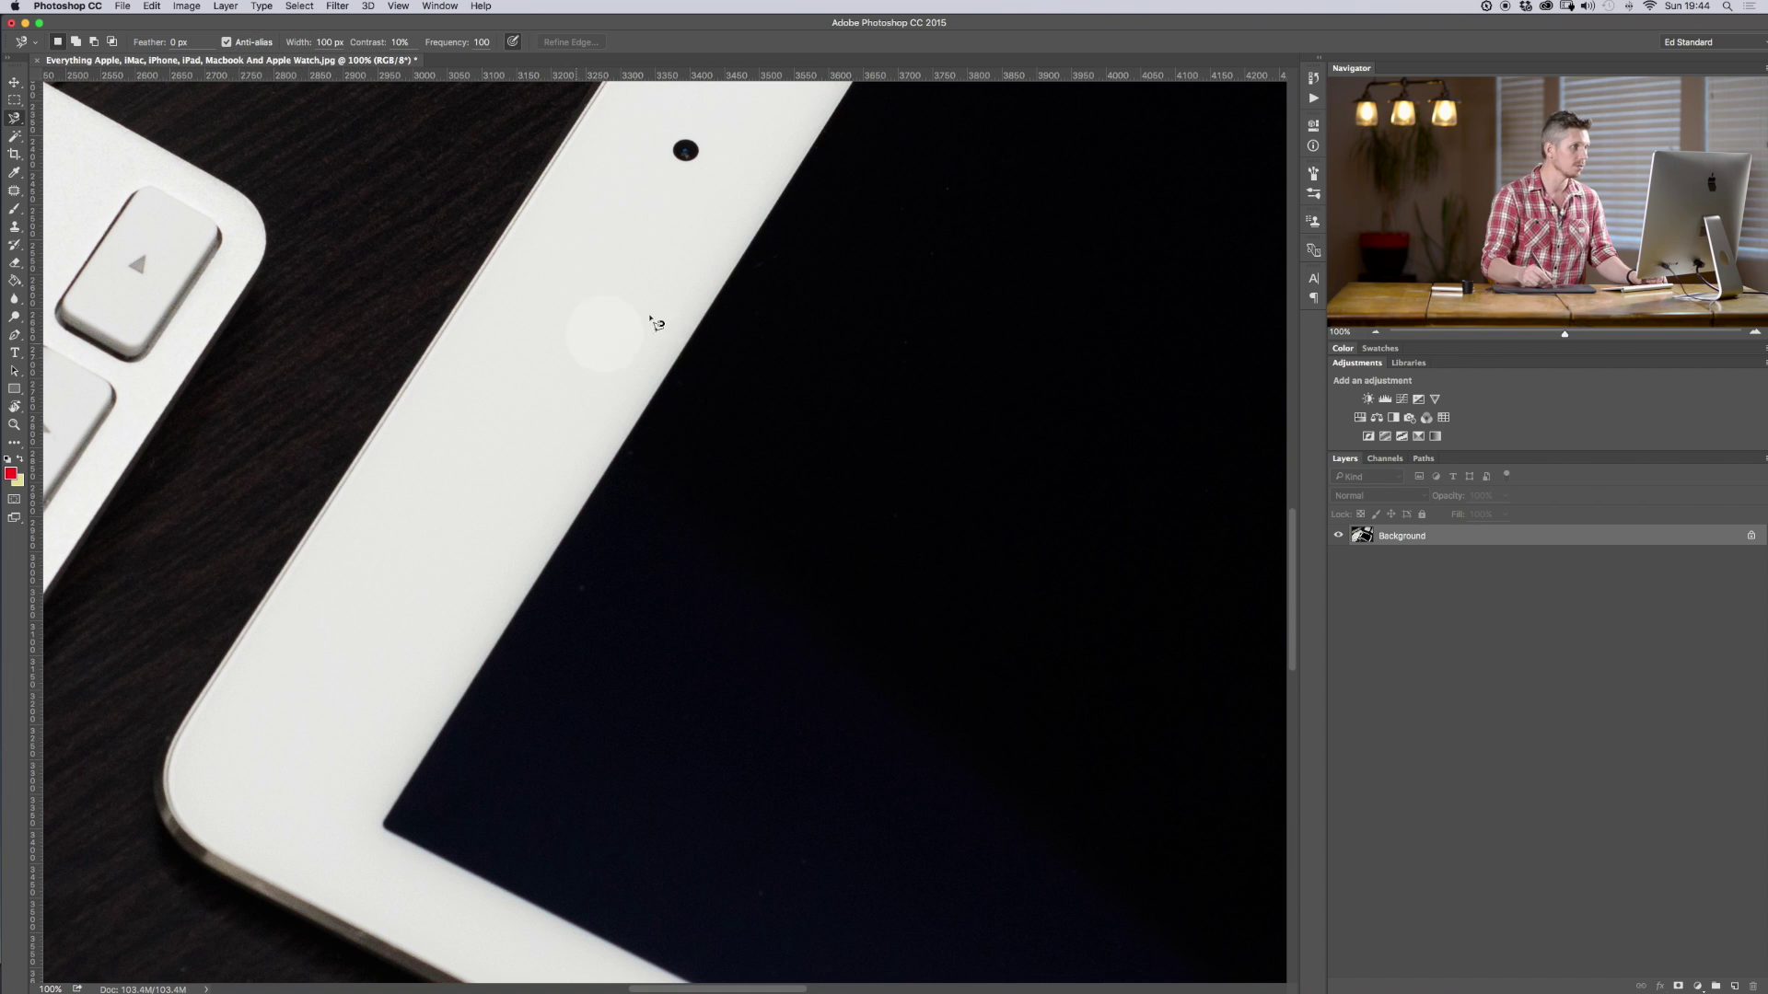
left_click(742, 254)
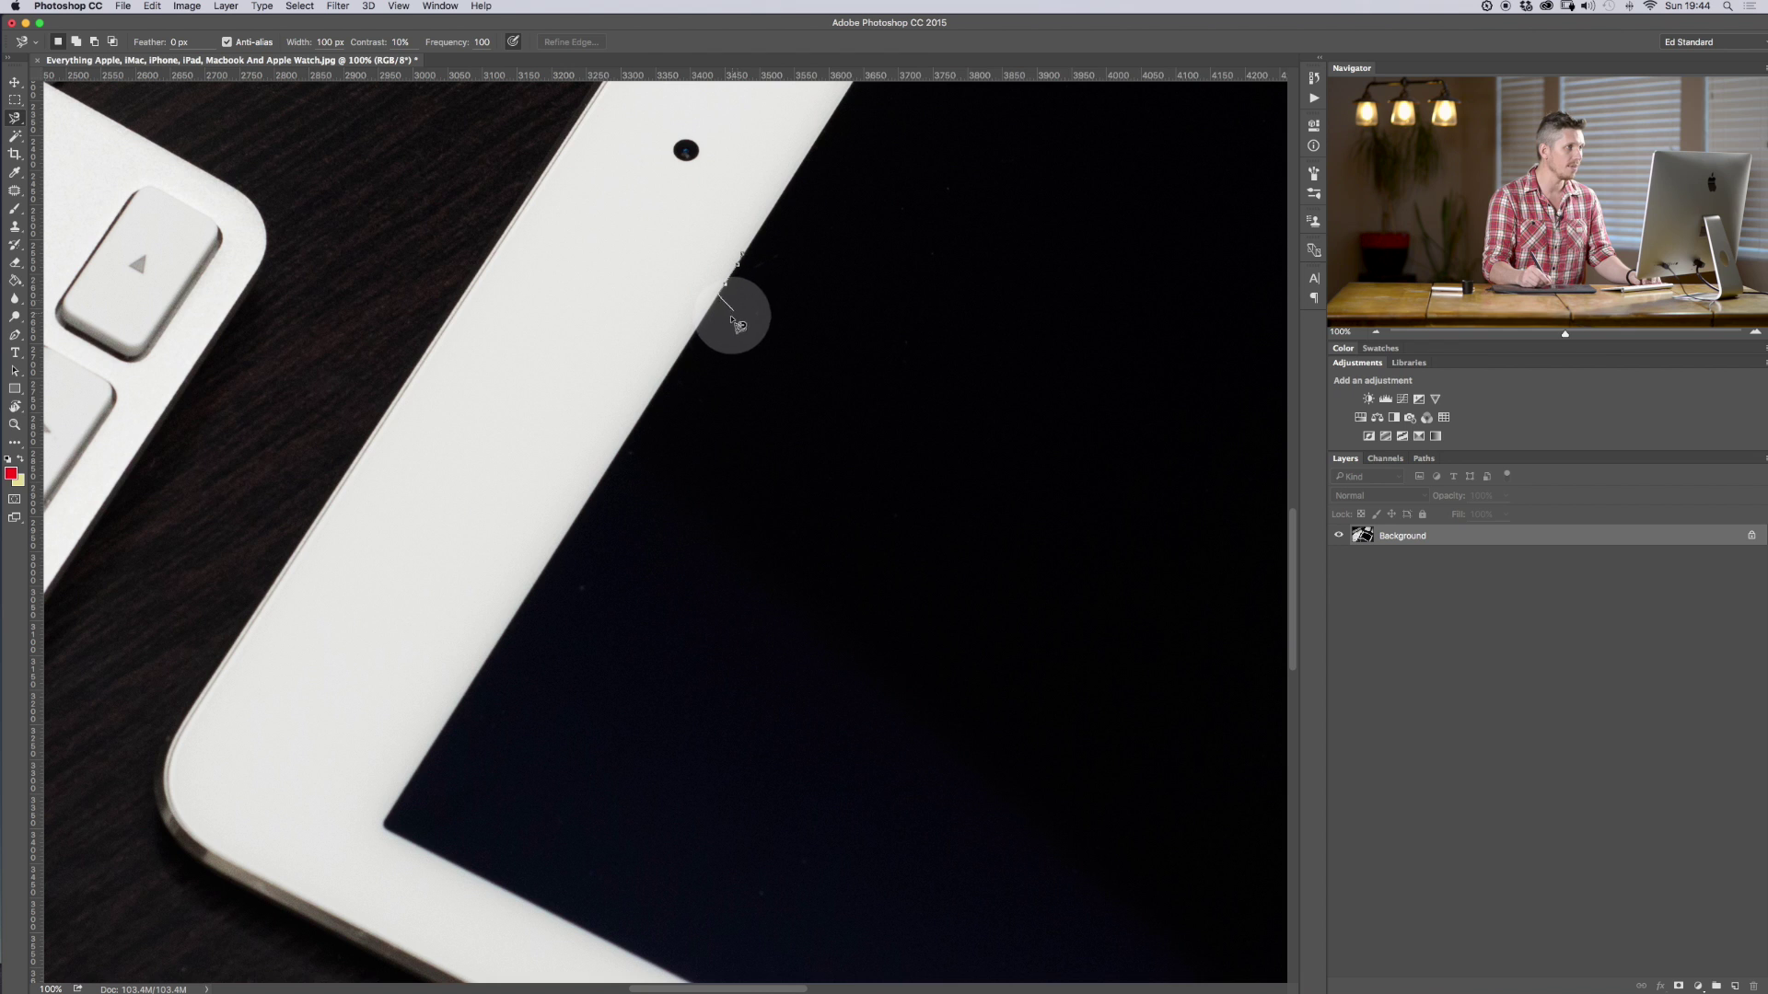
left_click_drag(736, 322, 443, 810)
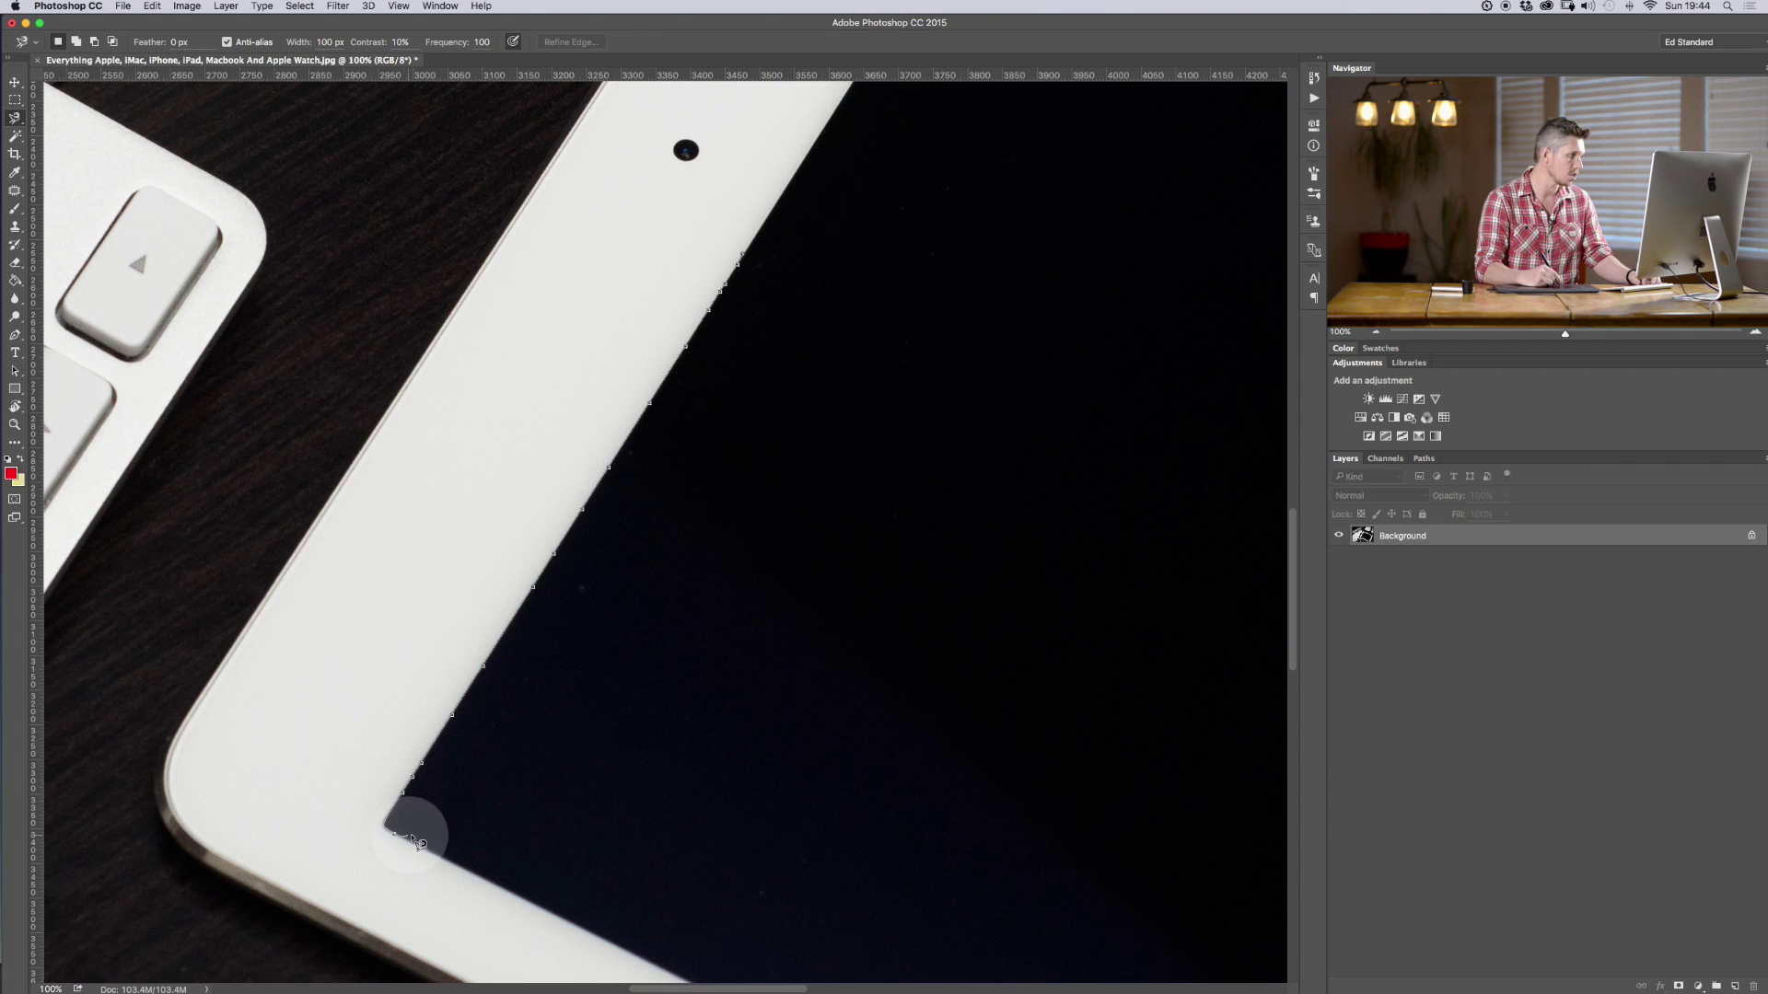
mouse_move(493, 875)
left_mouse_down()
mouse_move(617, 941)
mouse_move(627, 633)
mouse_move(768, 354)
mouse_move(760, 271)
left_mouse_up()
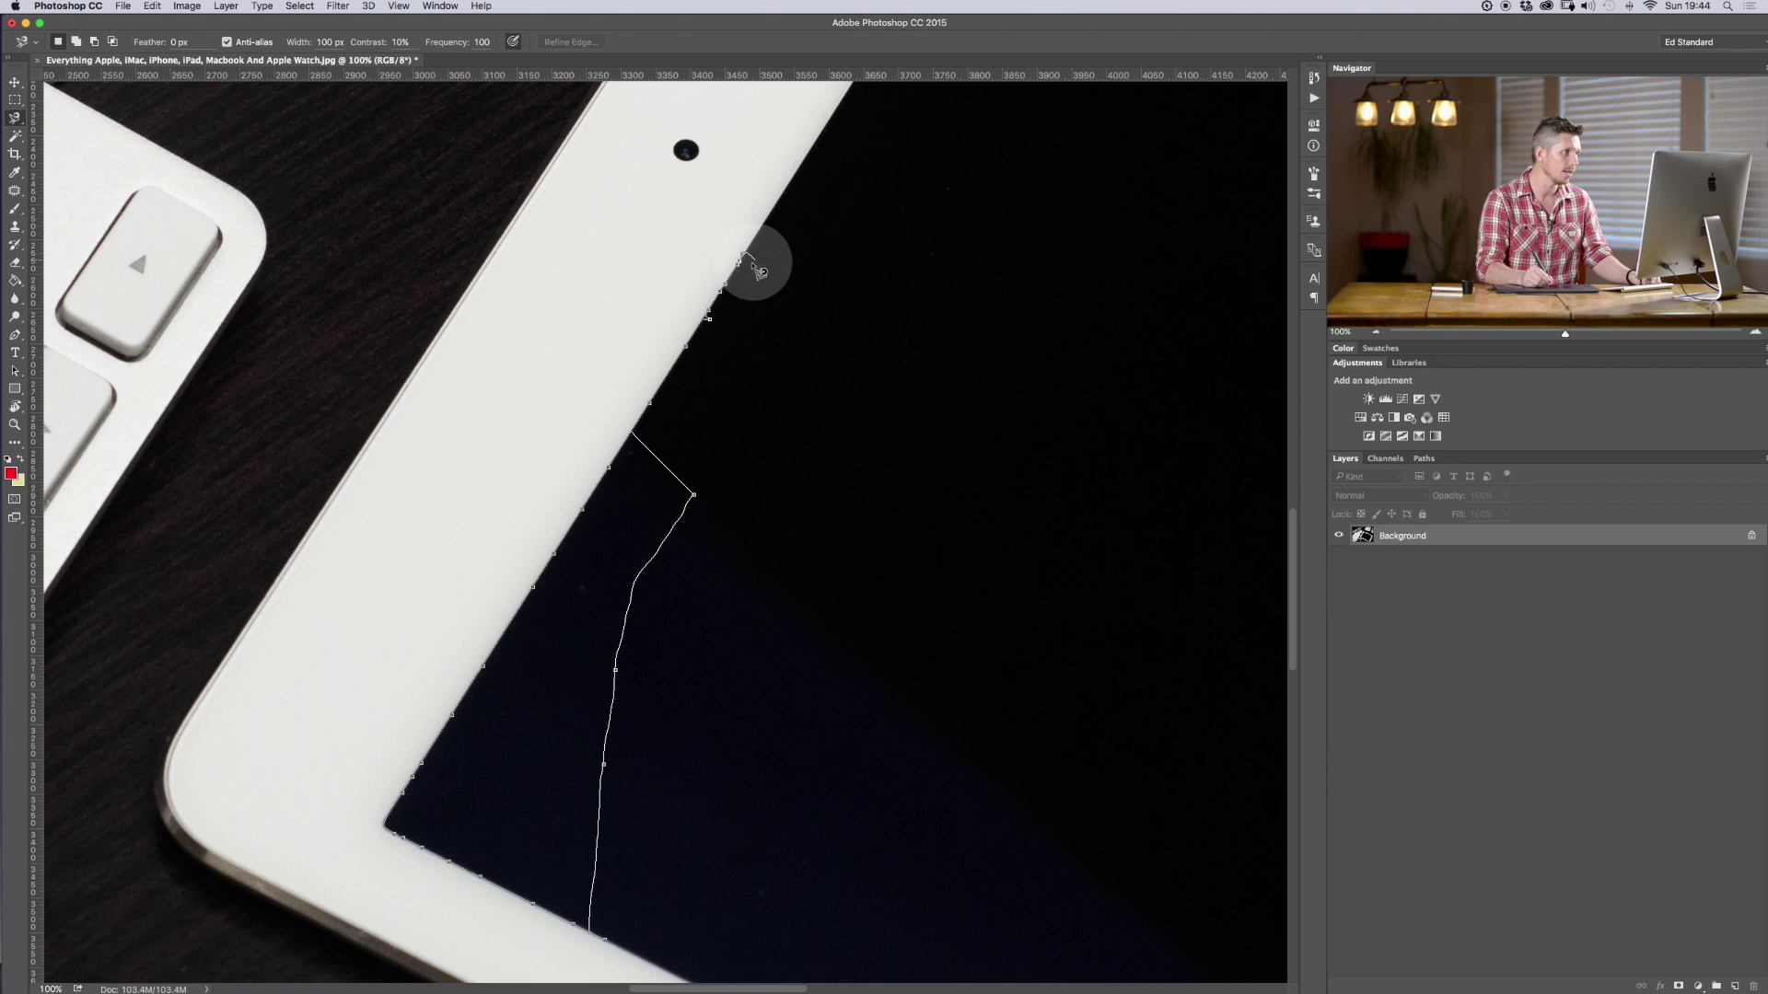
left_click(749, 268)
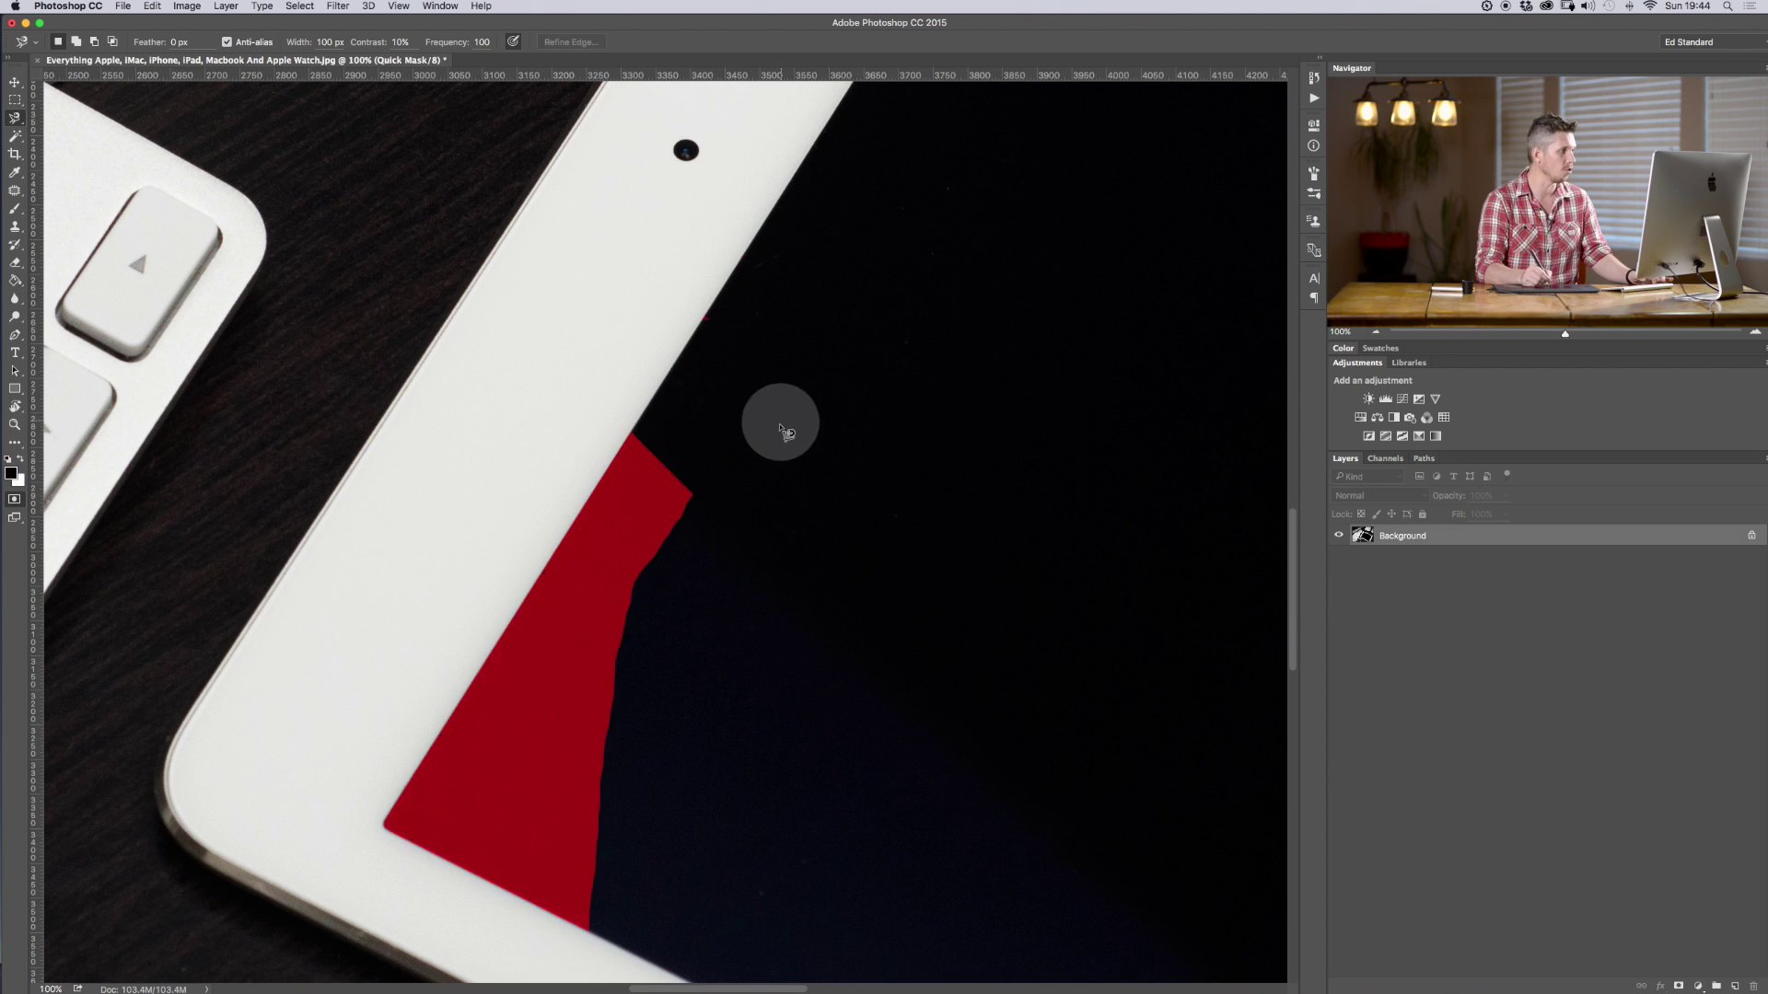
key("q")
key("q")
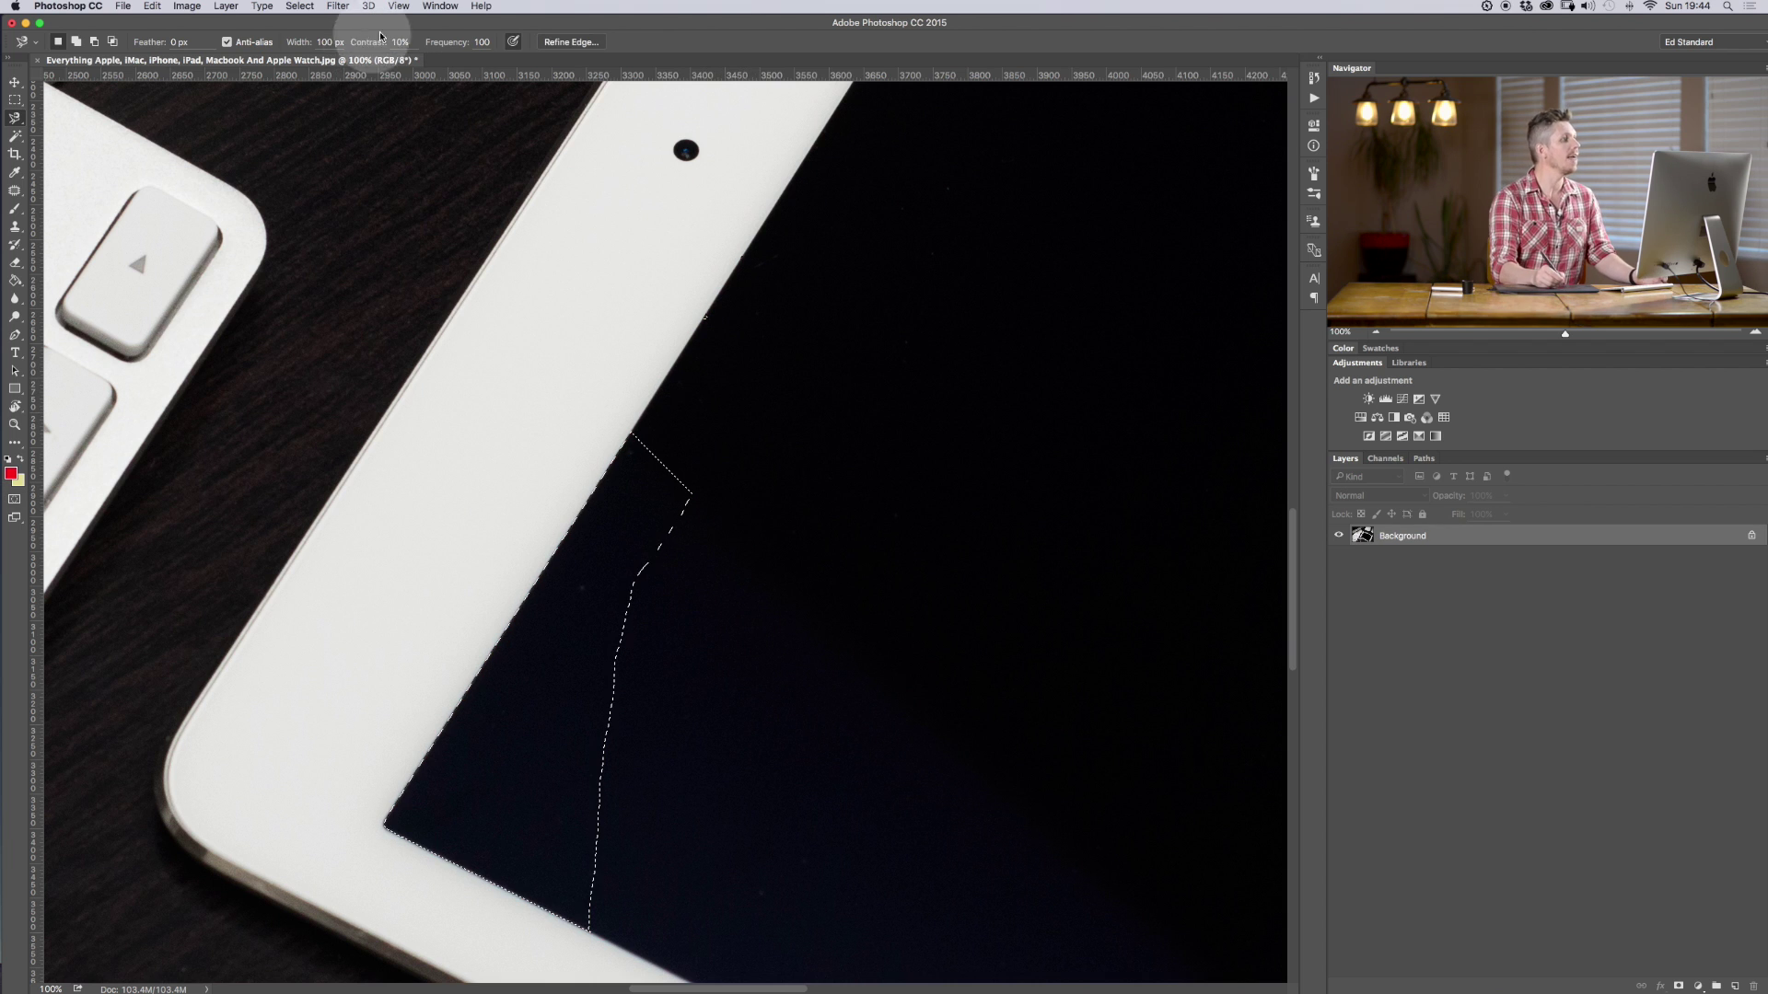
- Set the Magnetic Lasso width to 20 px and drop the selection
double_click(325, 42)
type("20")
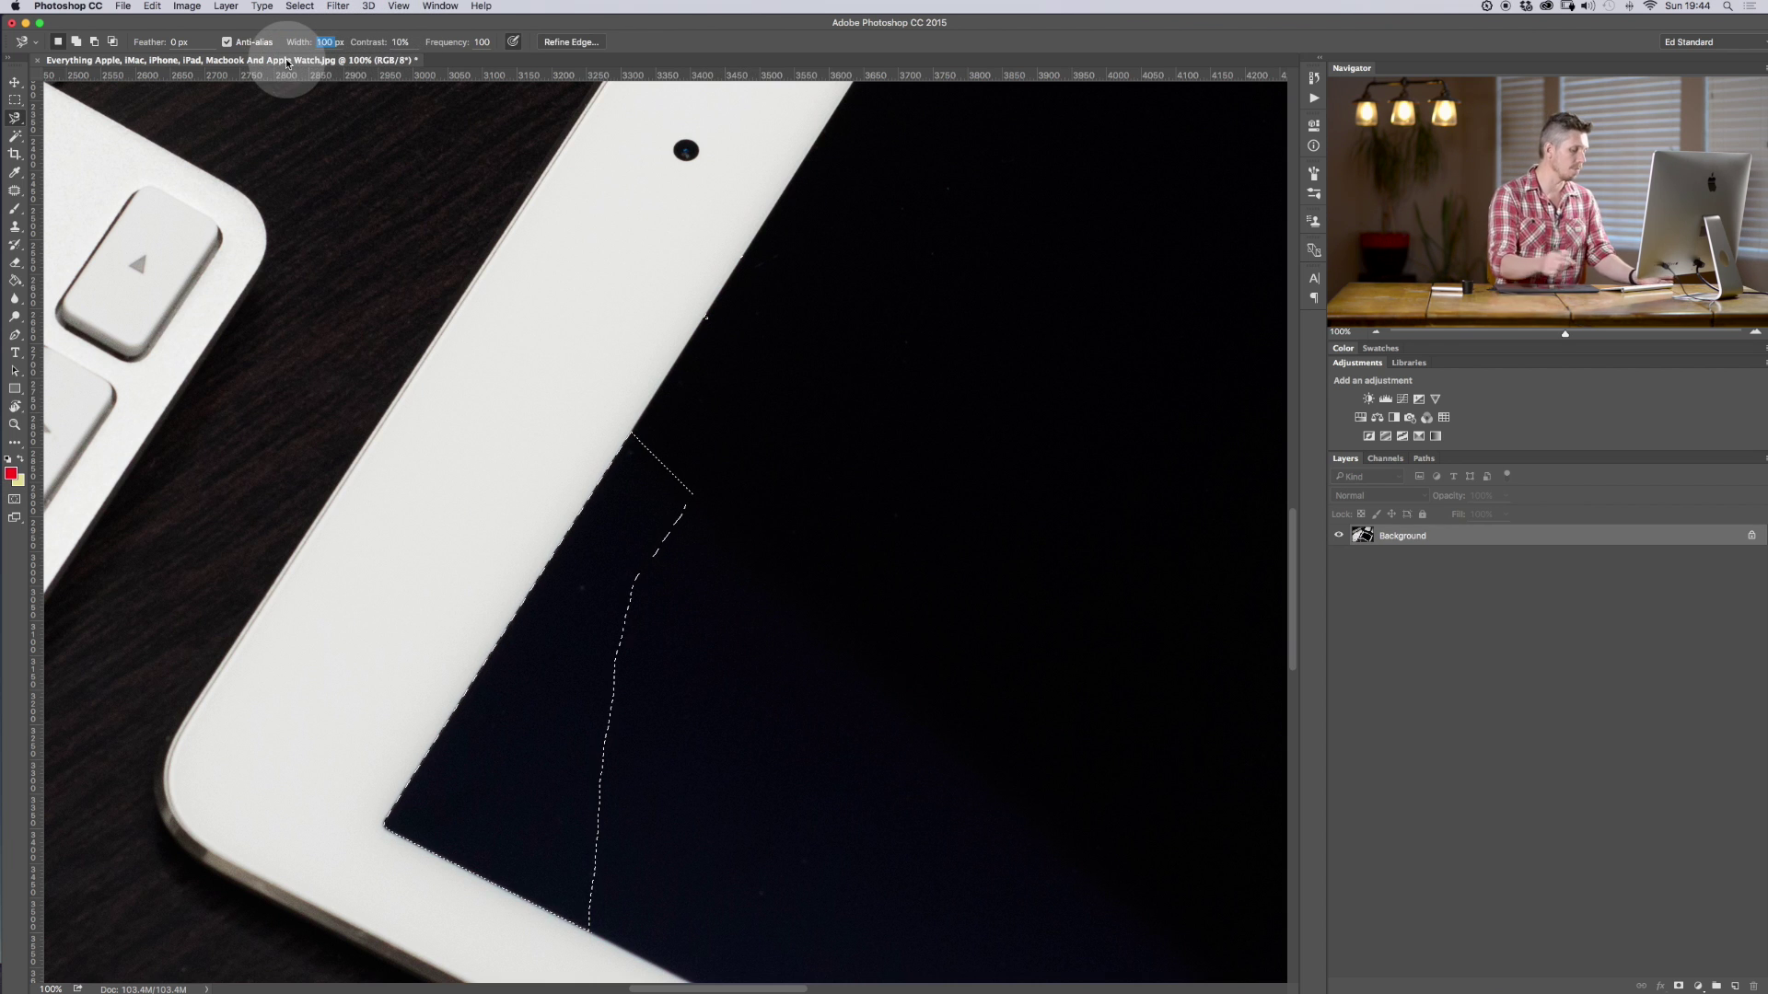
left_click(712, 455)
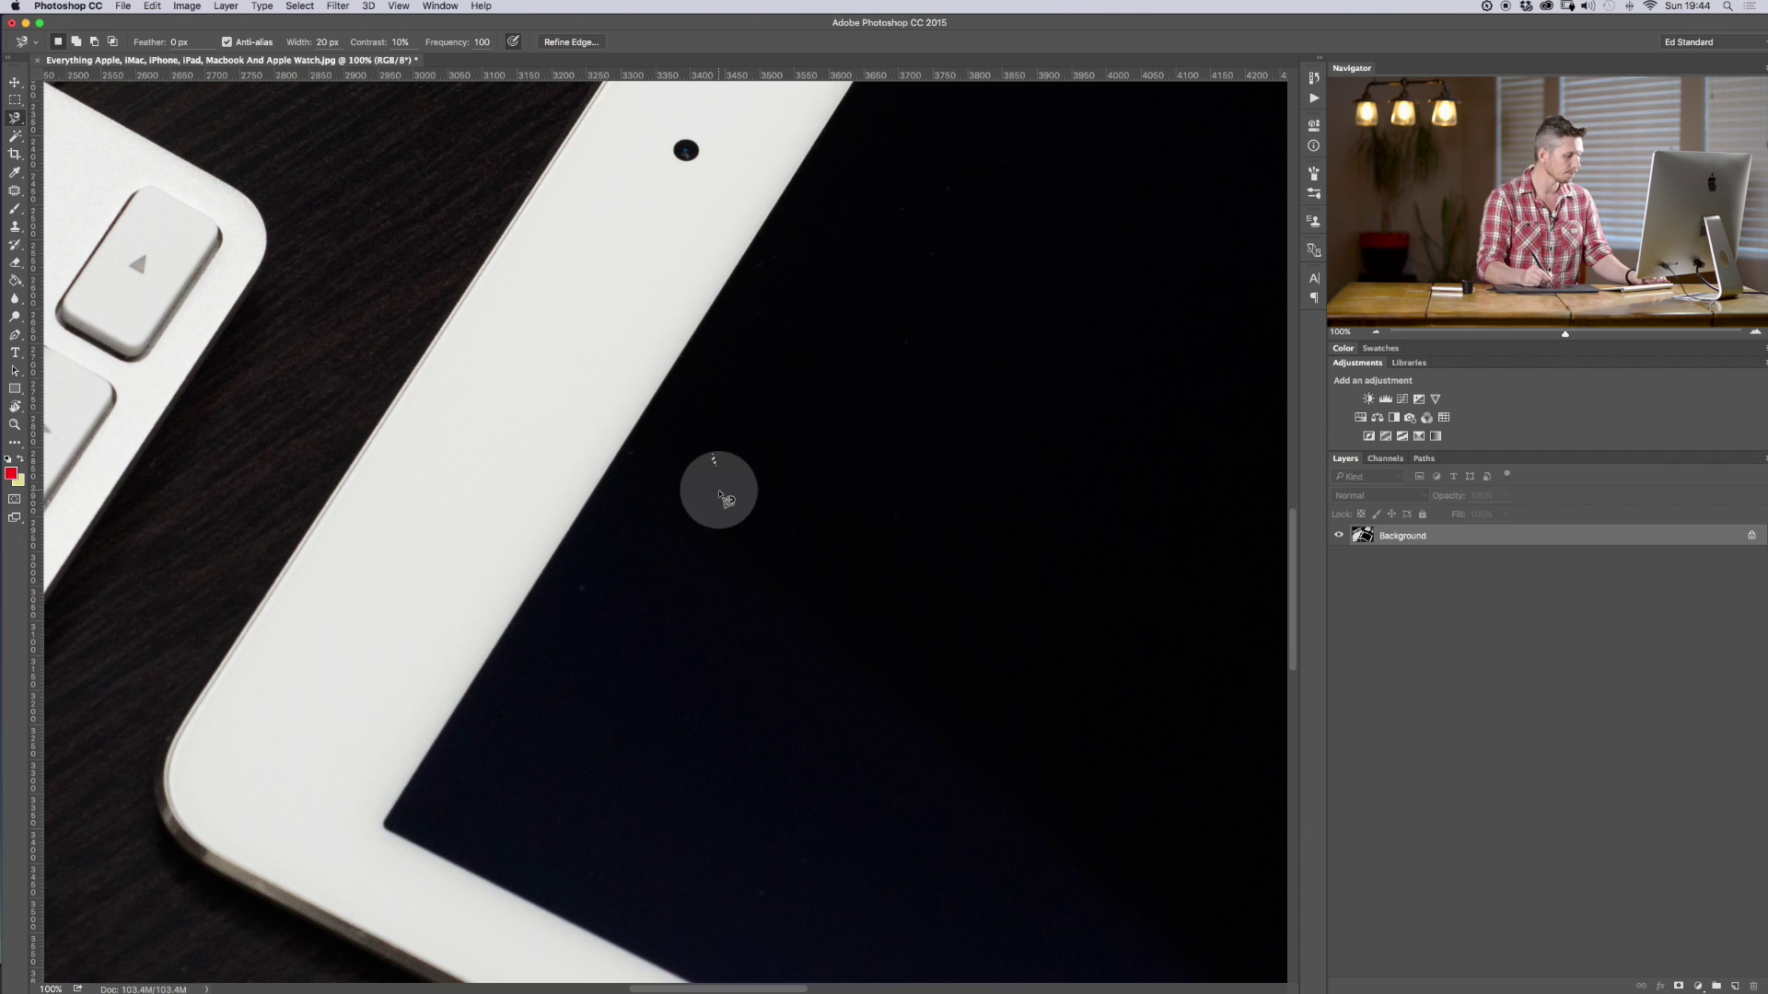
- Set Magnetic Lasso contrast to 100% and trace a test outline along the iPad screen edge
key("Escape")
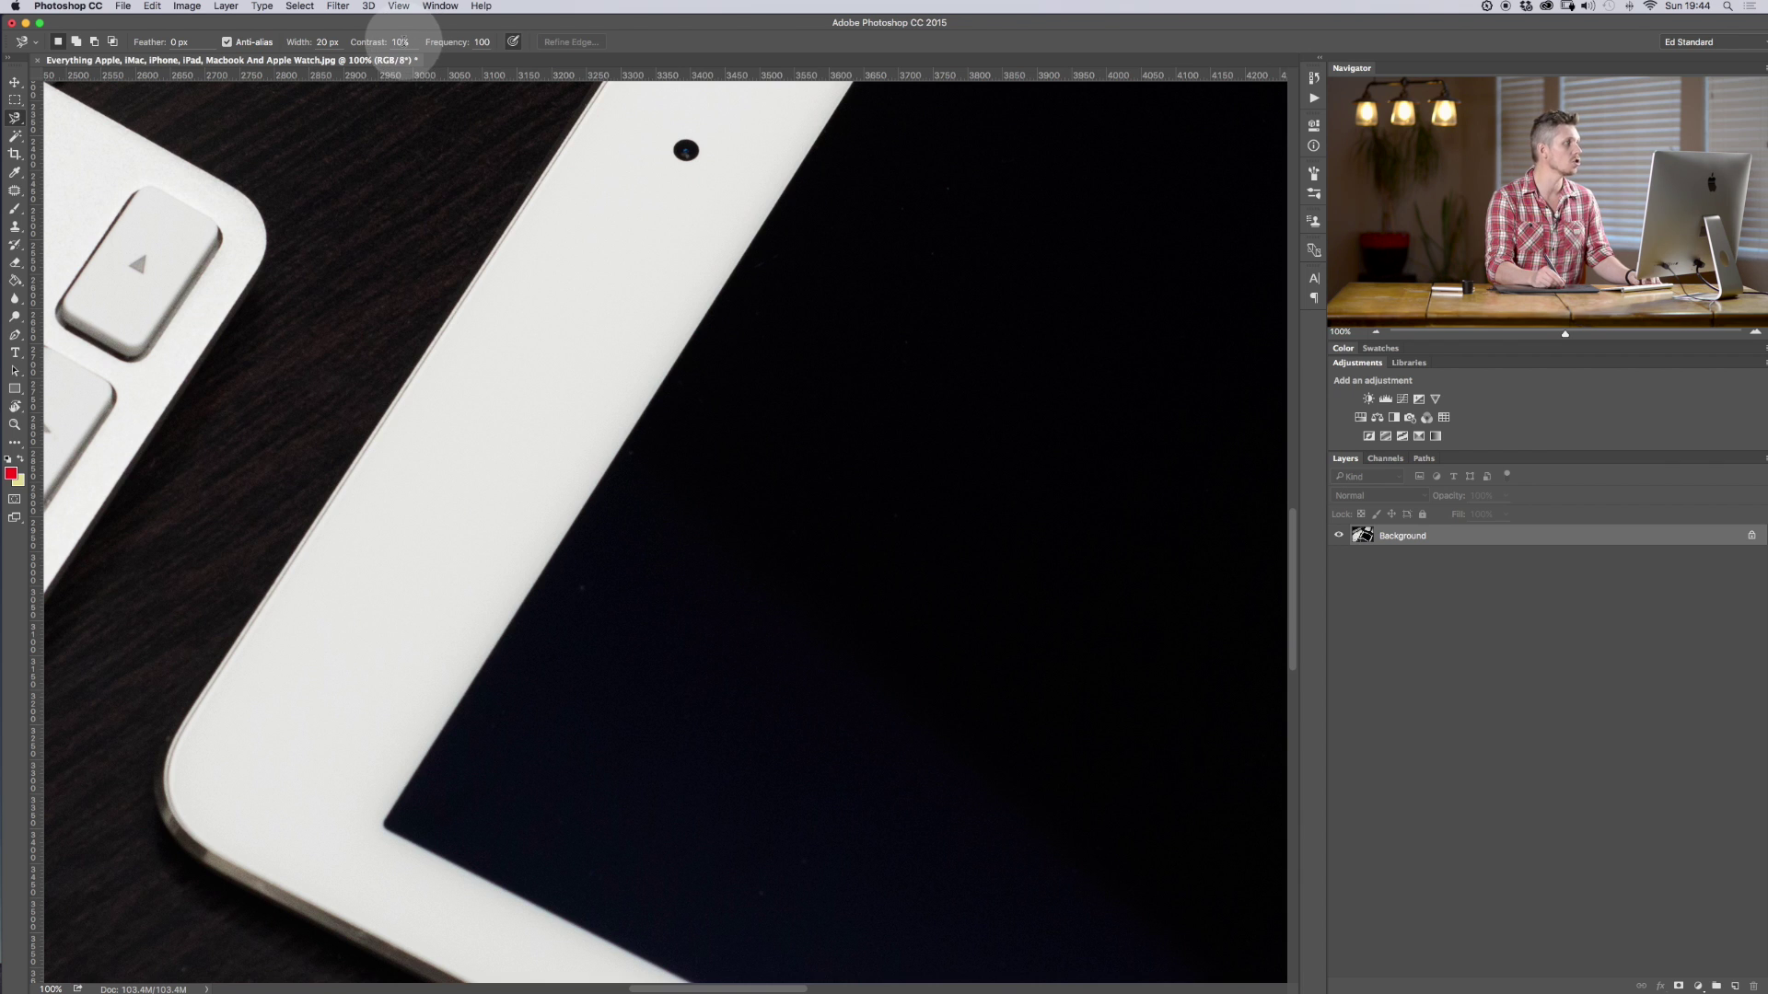
left_click(400, 43)
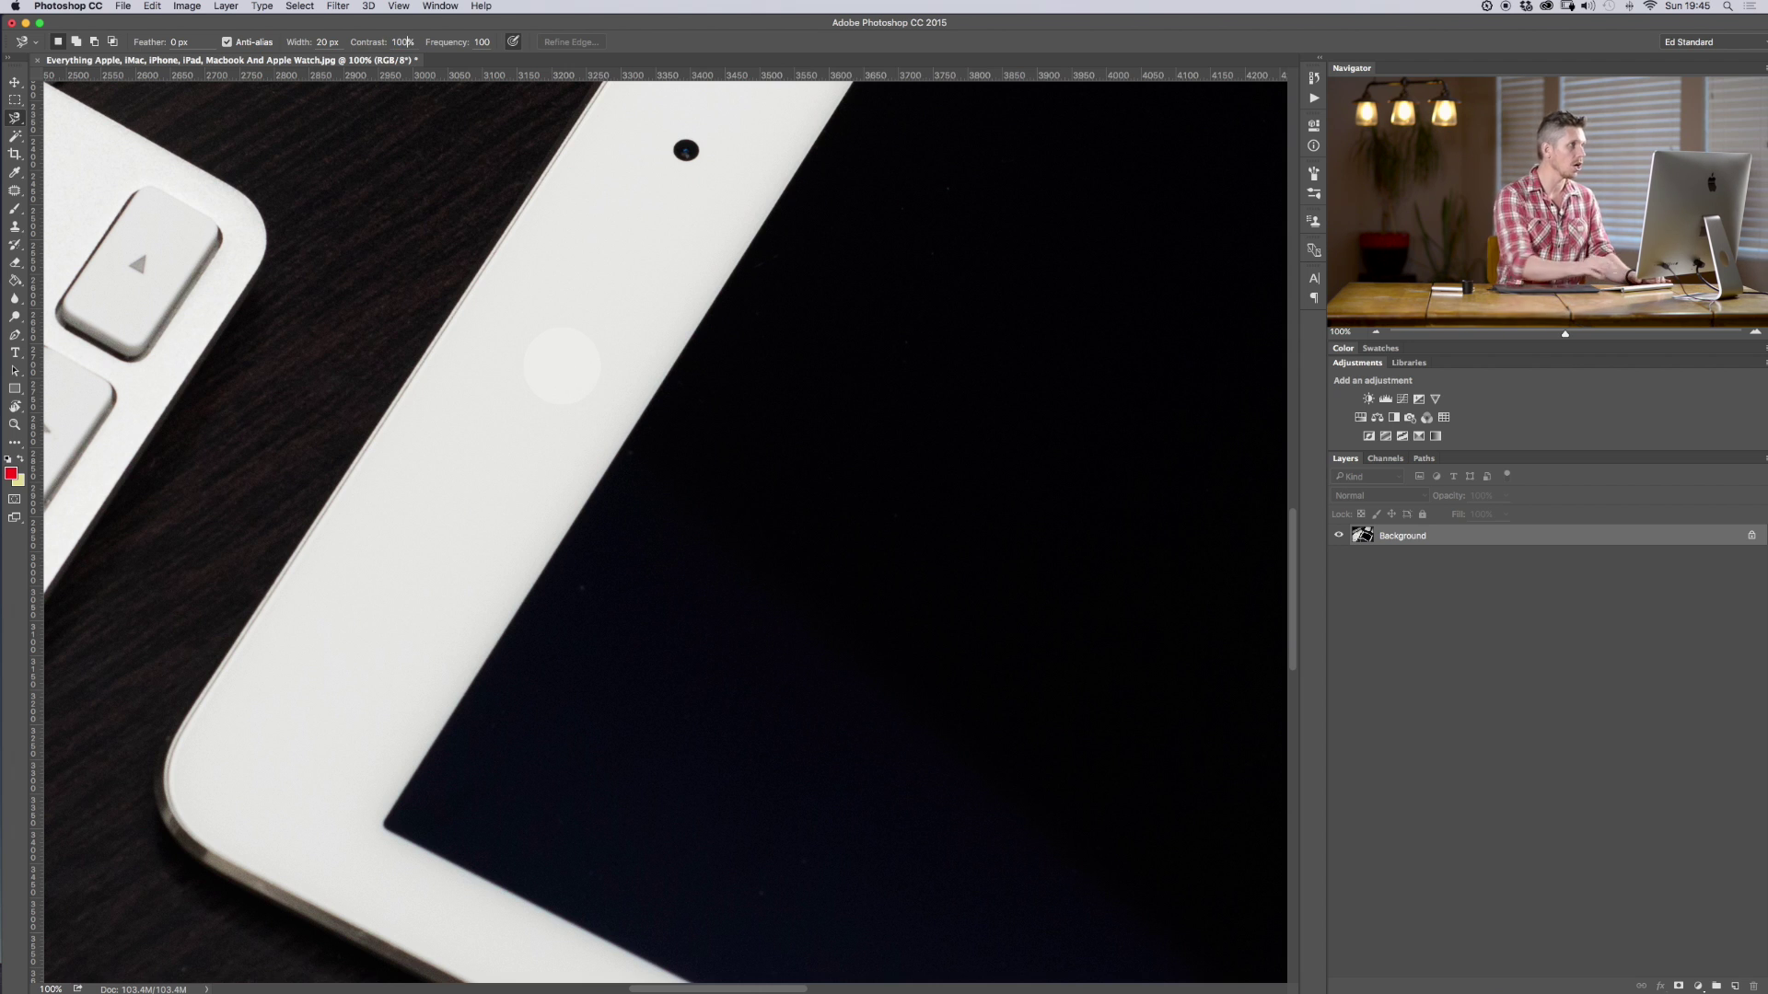
left_click(753, 450)
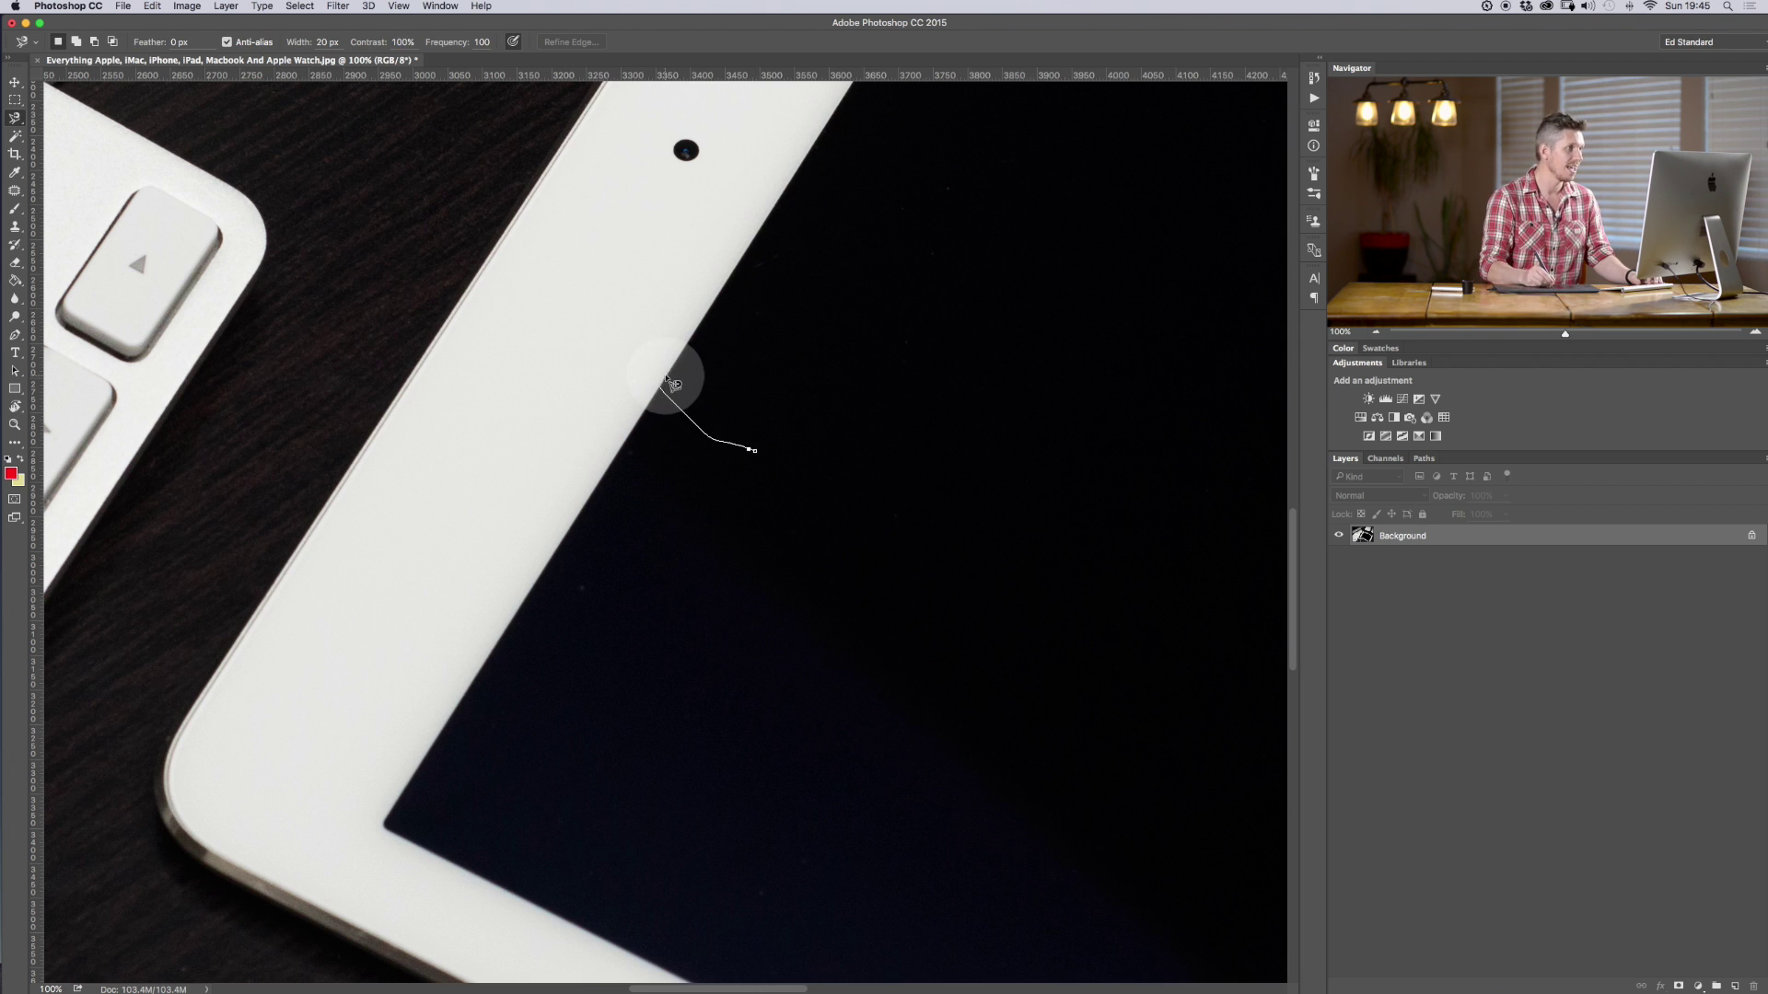
mouse_move(658, 414)
left_mouse_down()
mouse_move(544, 598)
mouse_move(487, 760)
mouse_move(471, 742)
mouse_move(483, 666)
mouse_move(438, 763)
left_mouse_up()
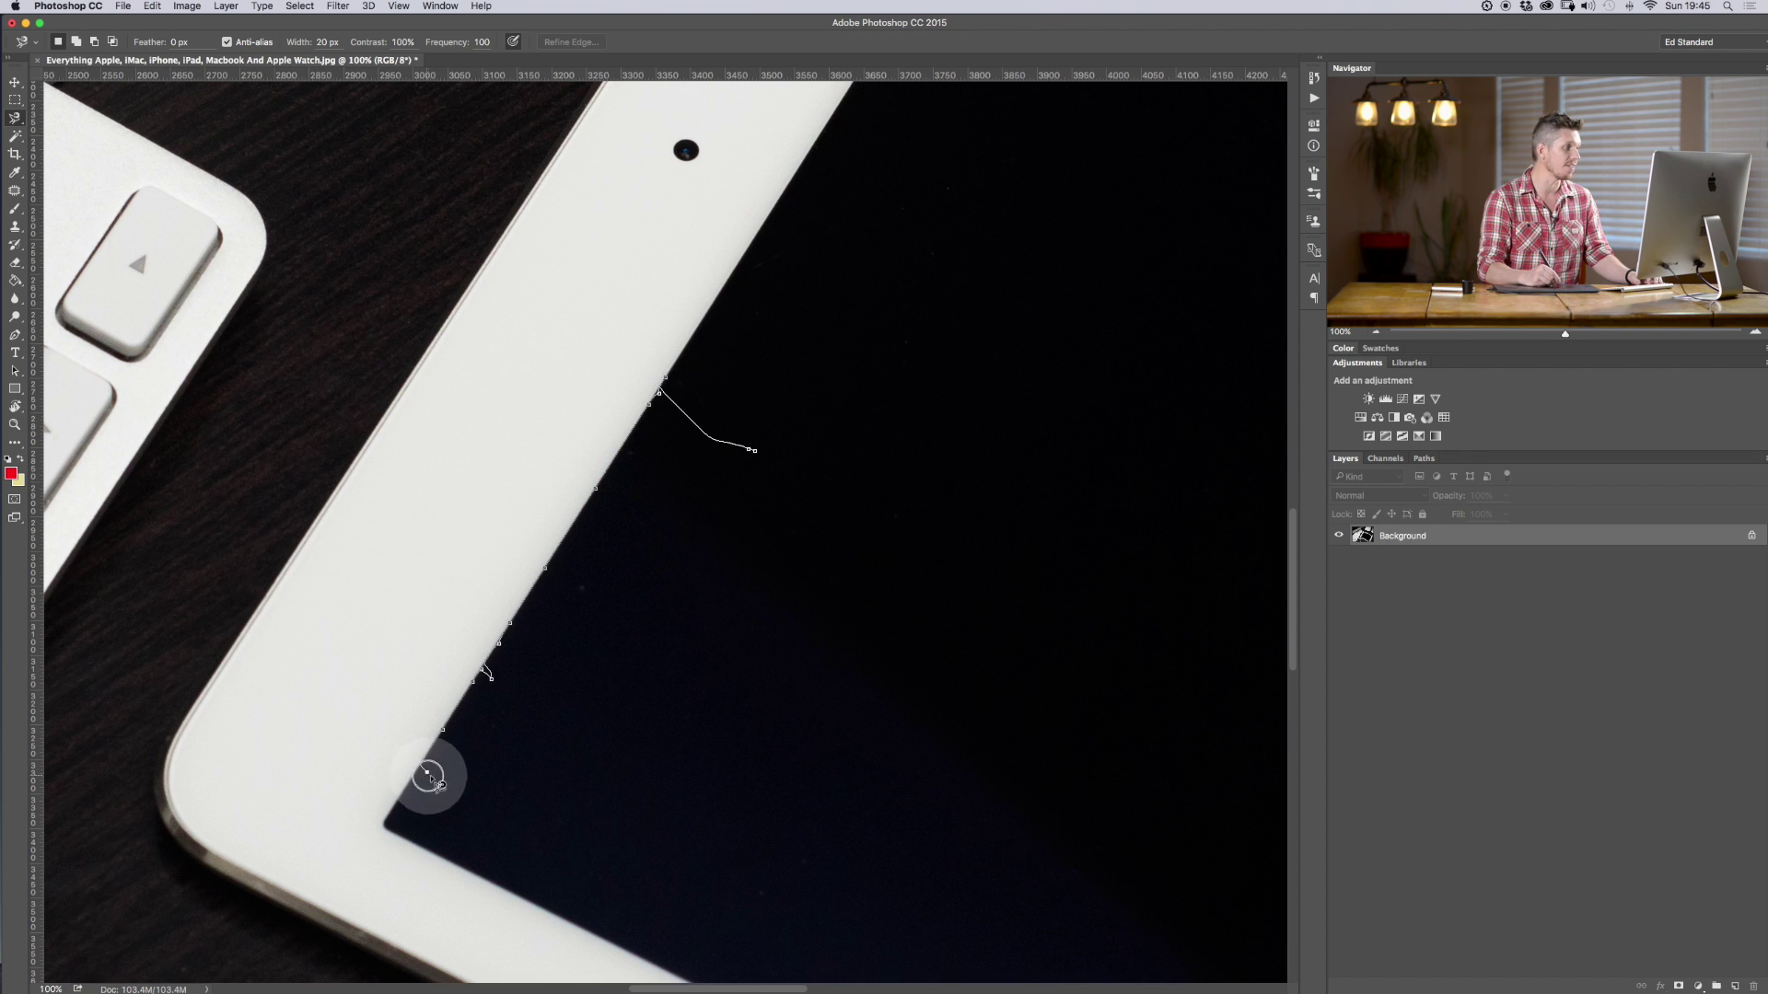
left_click(773, 466)
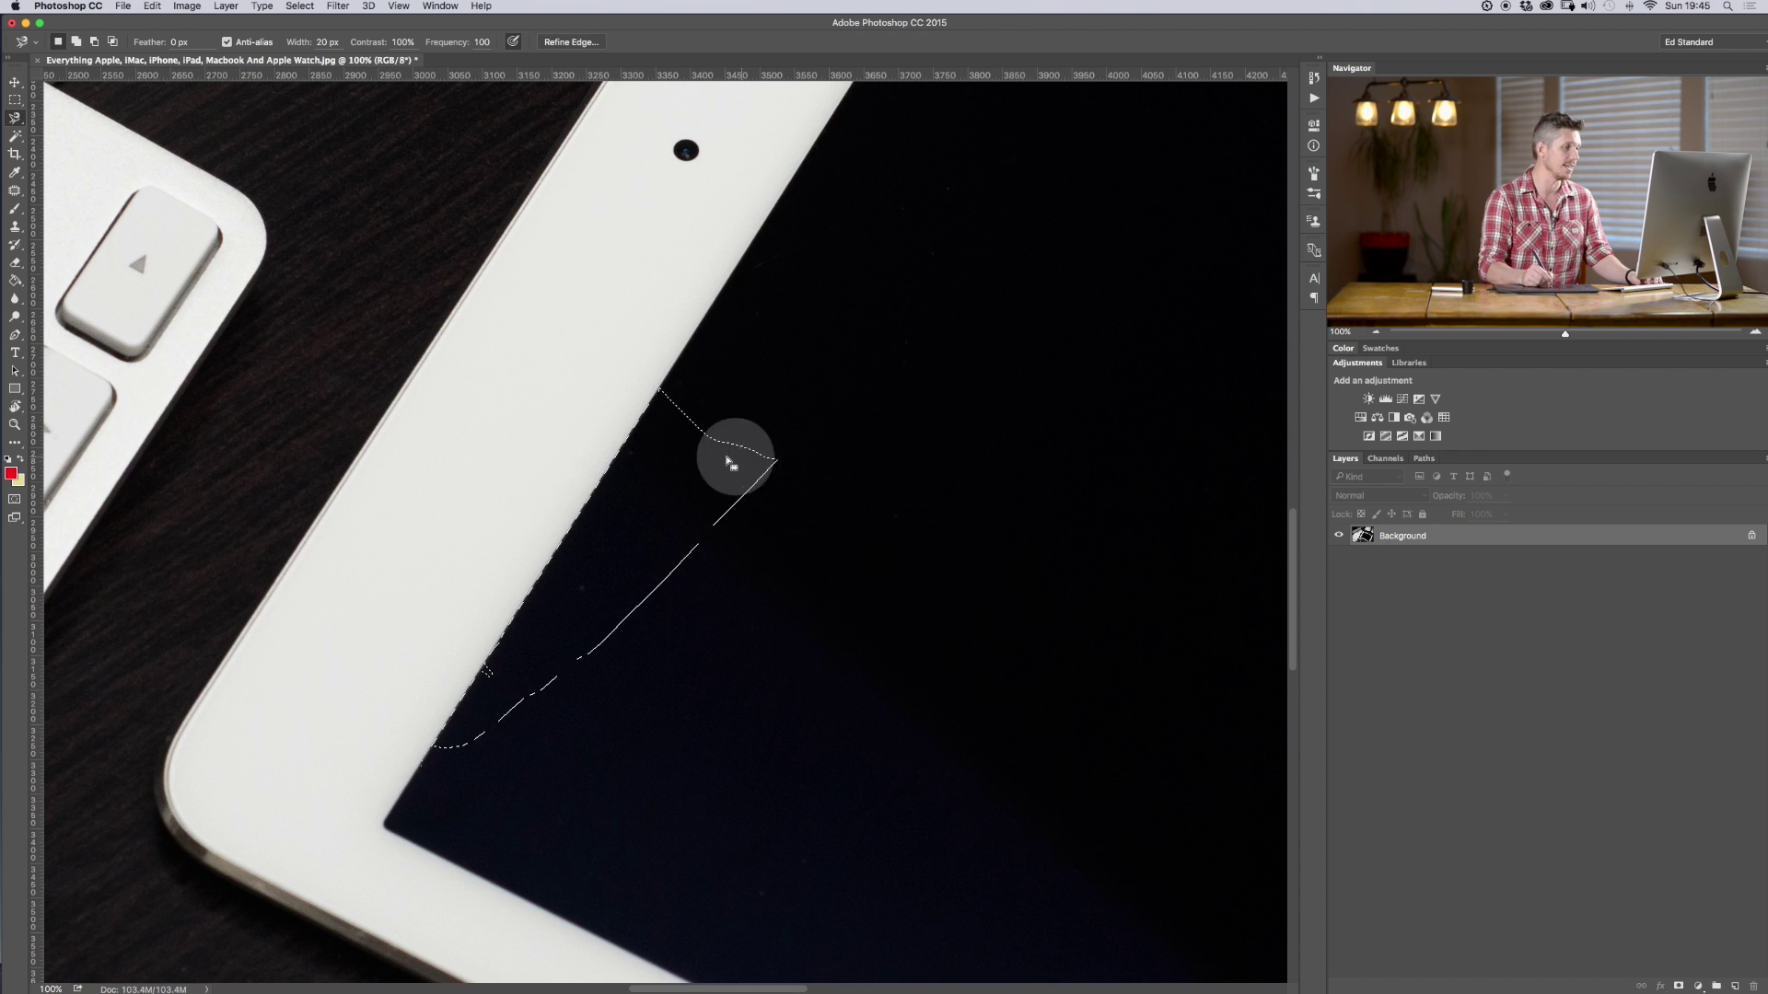
- Change the contrast to 1%, trace another test outline along the iPad edge, then deselect
double_click(403, 42)
type("1")
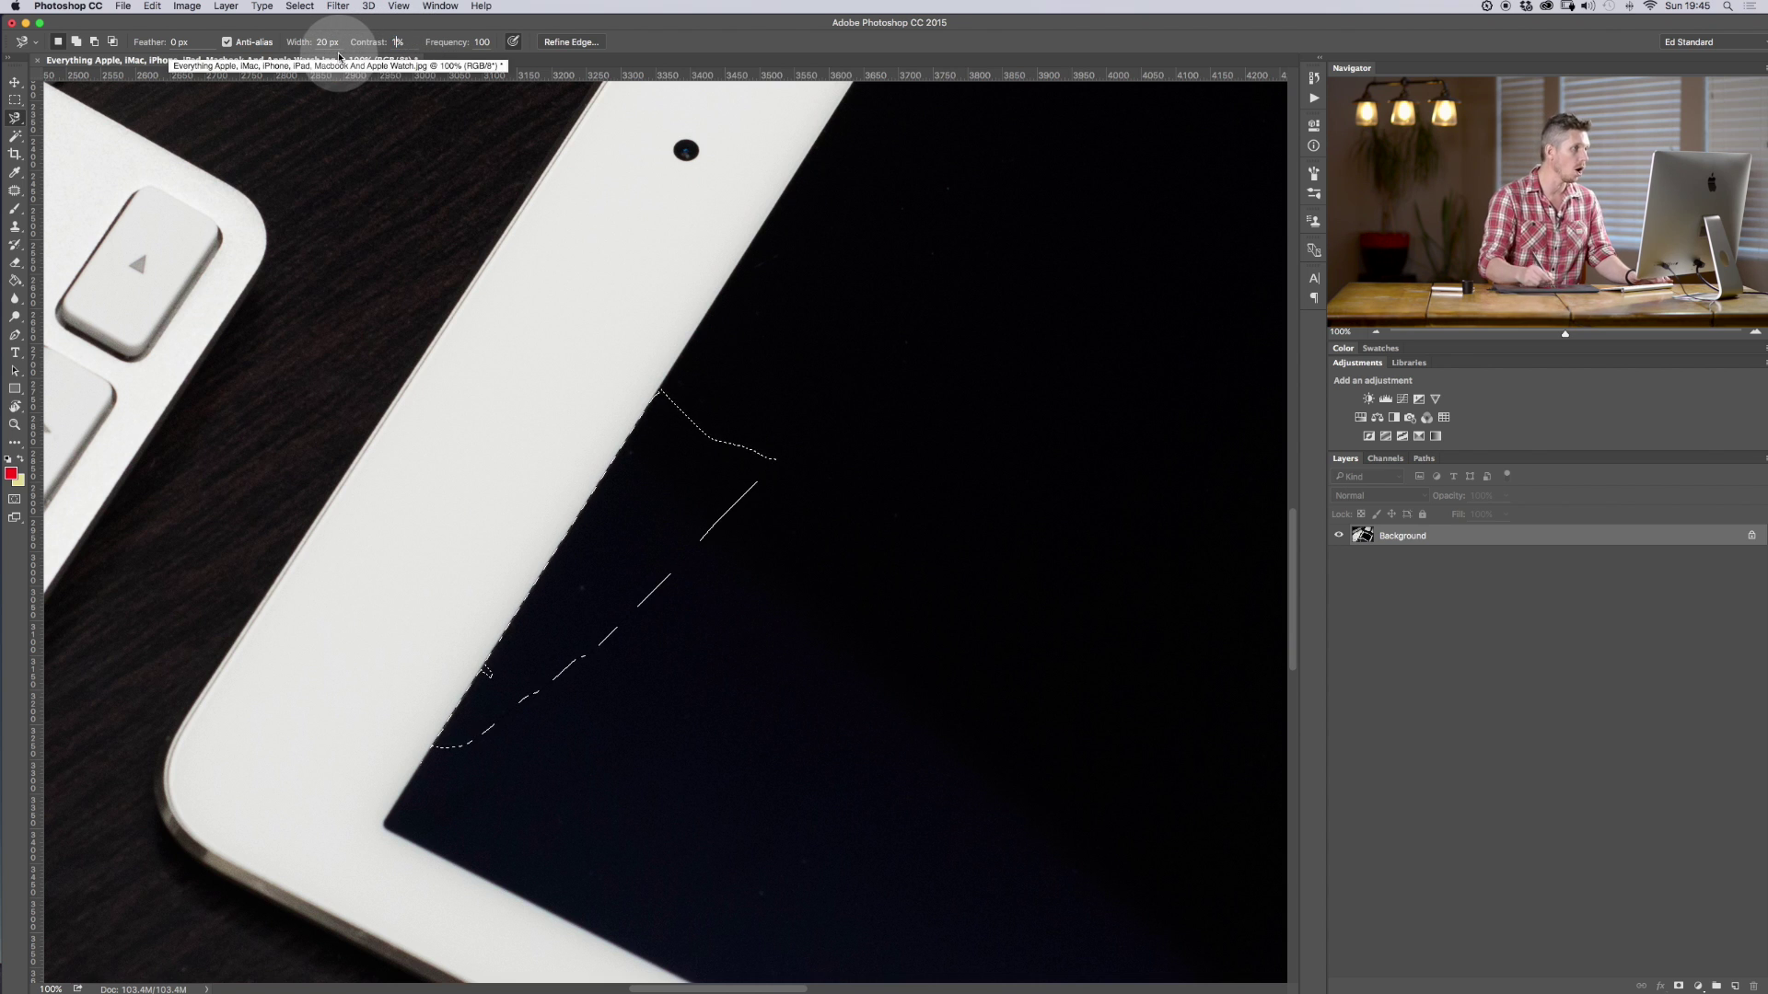
left_click(783, 373)
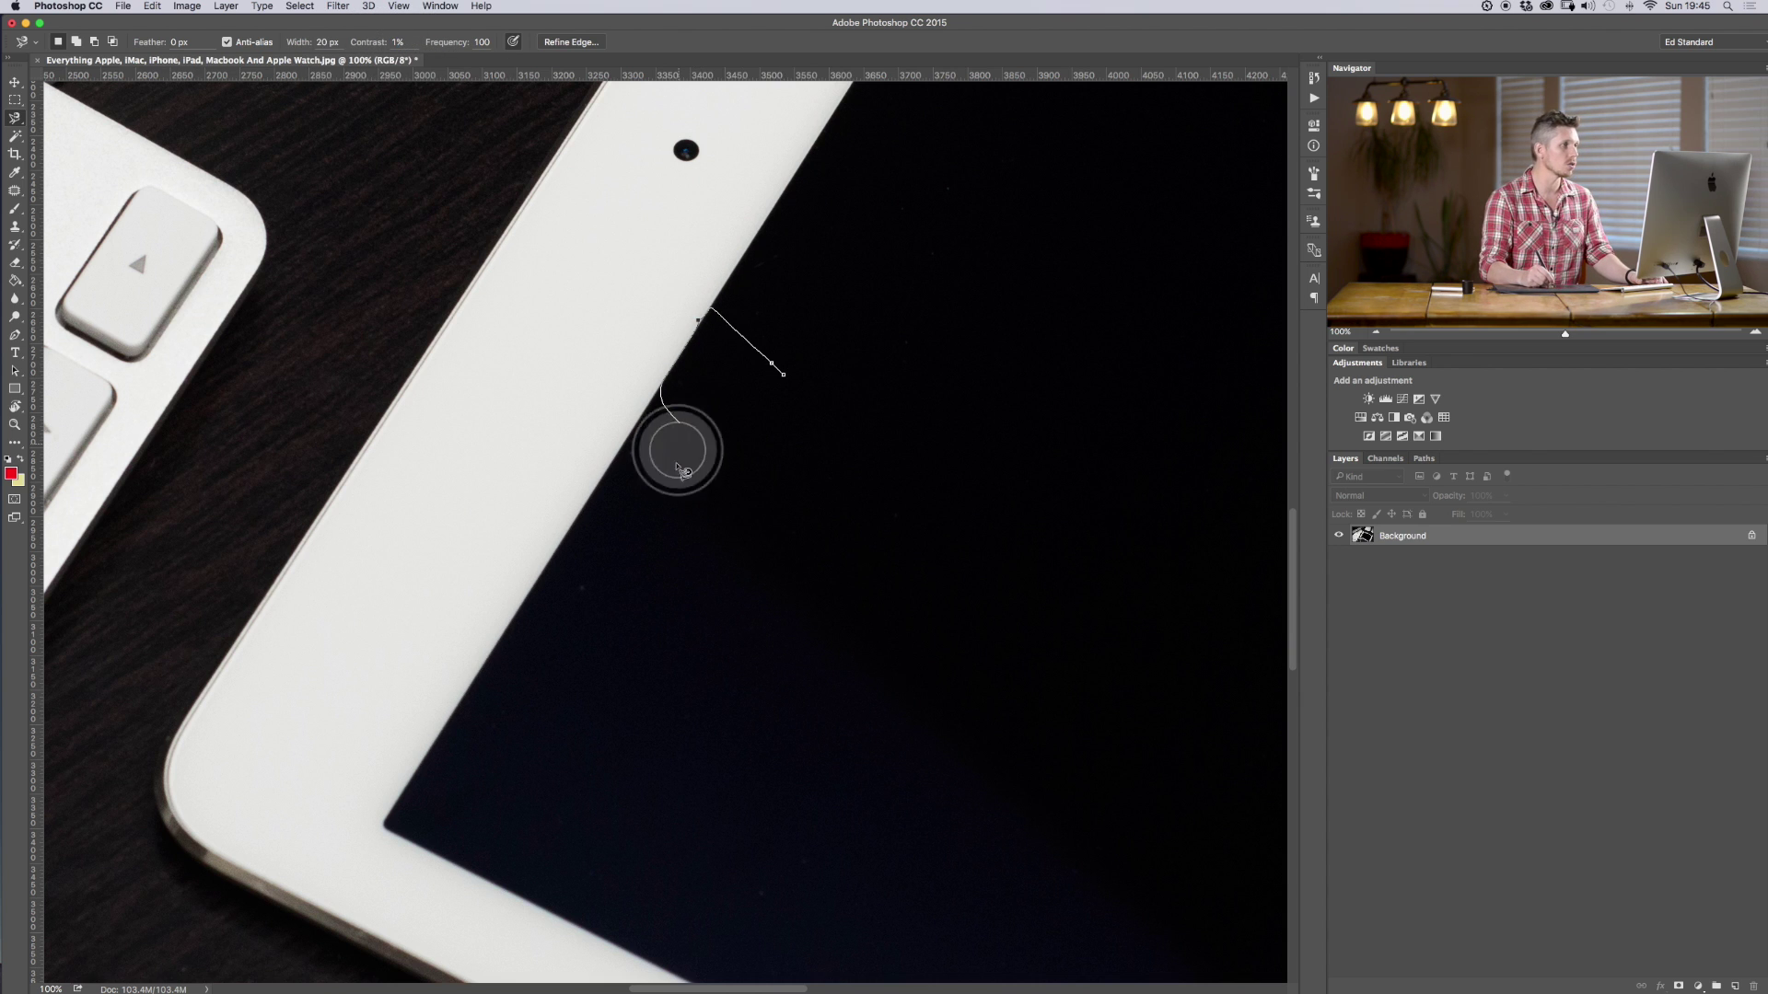
mouse_move(681, 469)
left_mouse_down()
mouse_move(684, 531)
mouse_move(726, 577)
mouse_move(841, 423)
mouse_move(830, 571)
mouse_move(612, 688)
mouse_move(516, 713)
mouse_move(489, 772)
mouse_move(343, 528)
mouse_move(272, 299)
mouse_move(401, 309)
mouse_move(438, 234)
mouse_move(398, 183)
mouse_move(321, 163)
mouse_move(301, 112)
mouse_move(329, 194)
mouse_move(266, 338)
mouse_move(245, 516)
mouse_move(200, 600)
mouse_move(161, 612)
mouse_move(172, 529)
mouse_move(205, 519)
mouse_move(191, 576)
left_mouse_up()
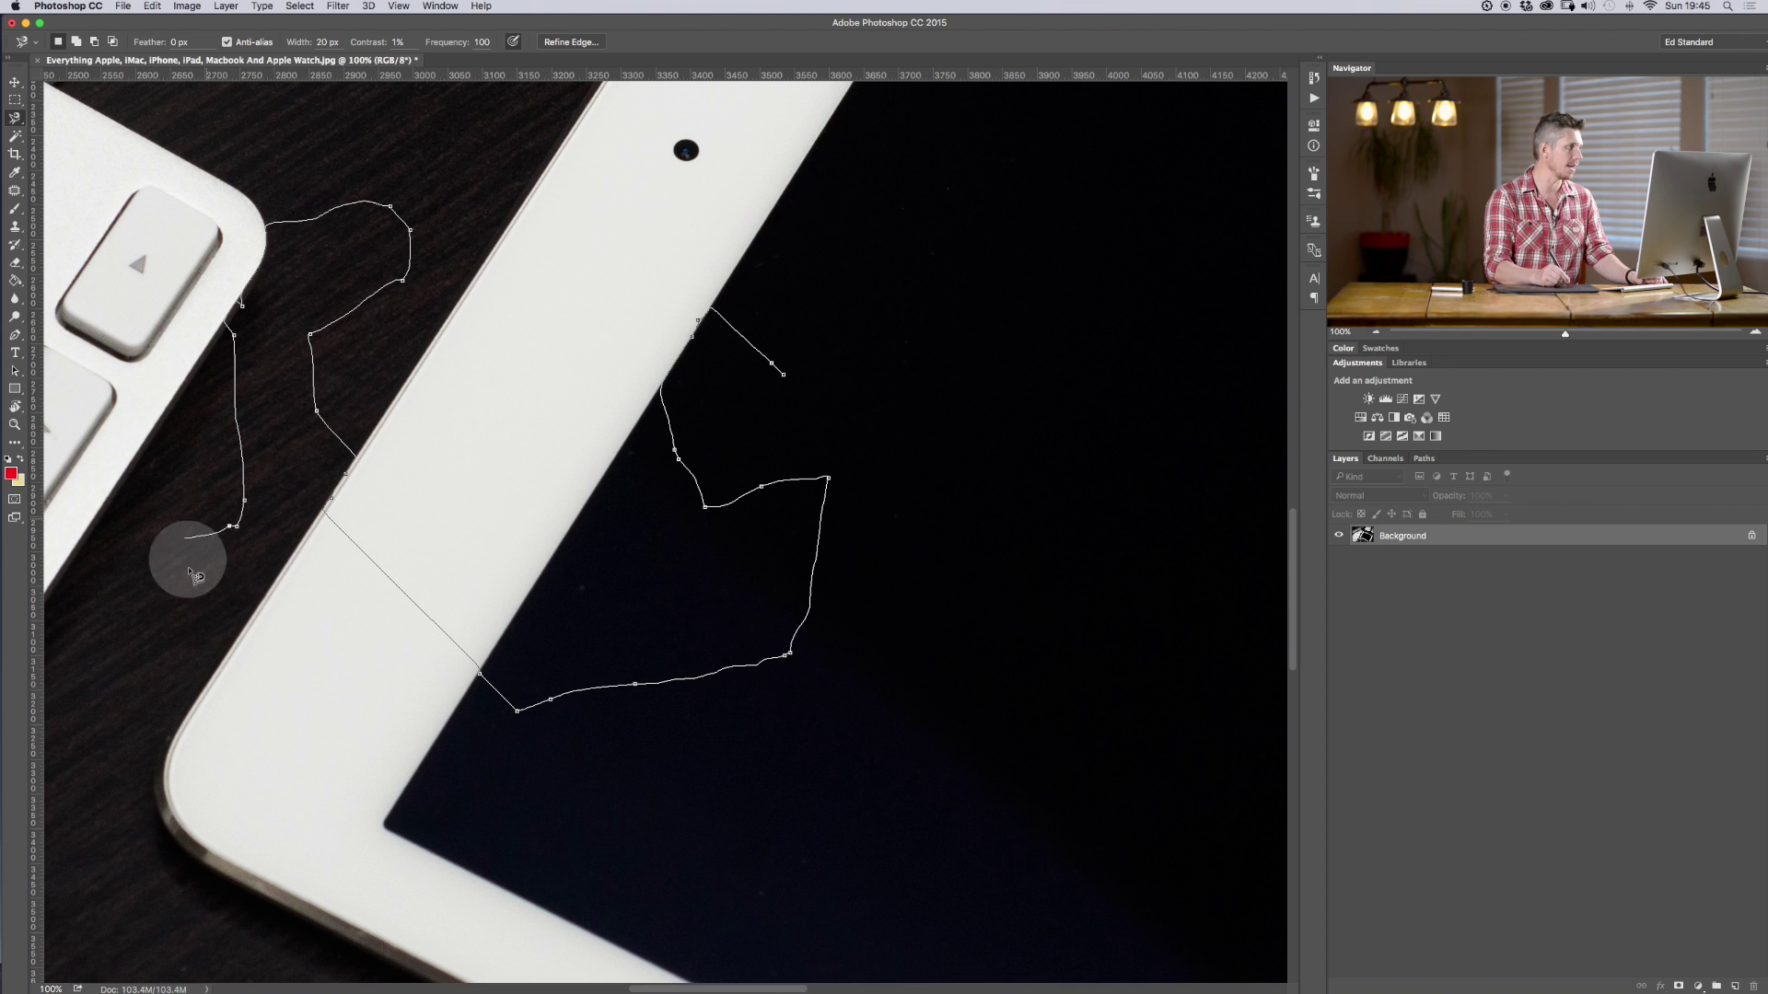
double_click(241, 600)
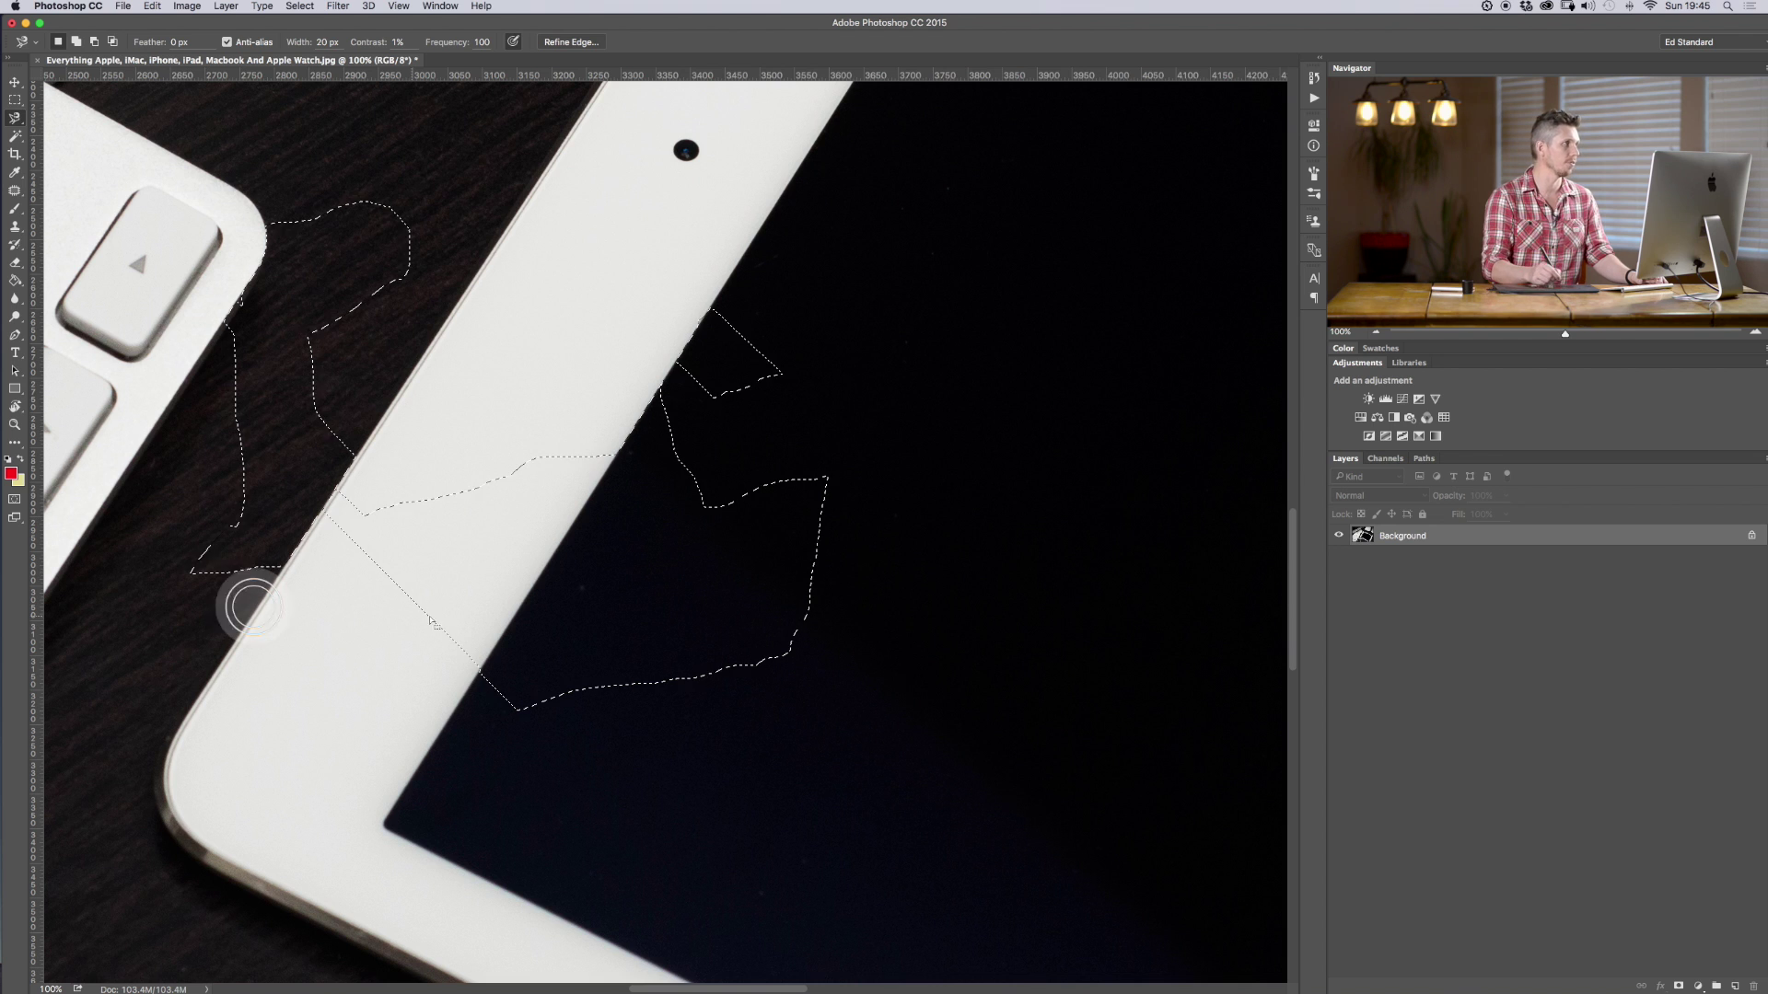
left_click(919, 543)
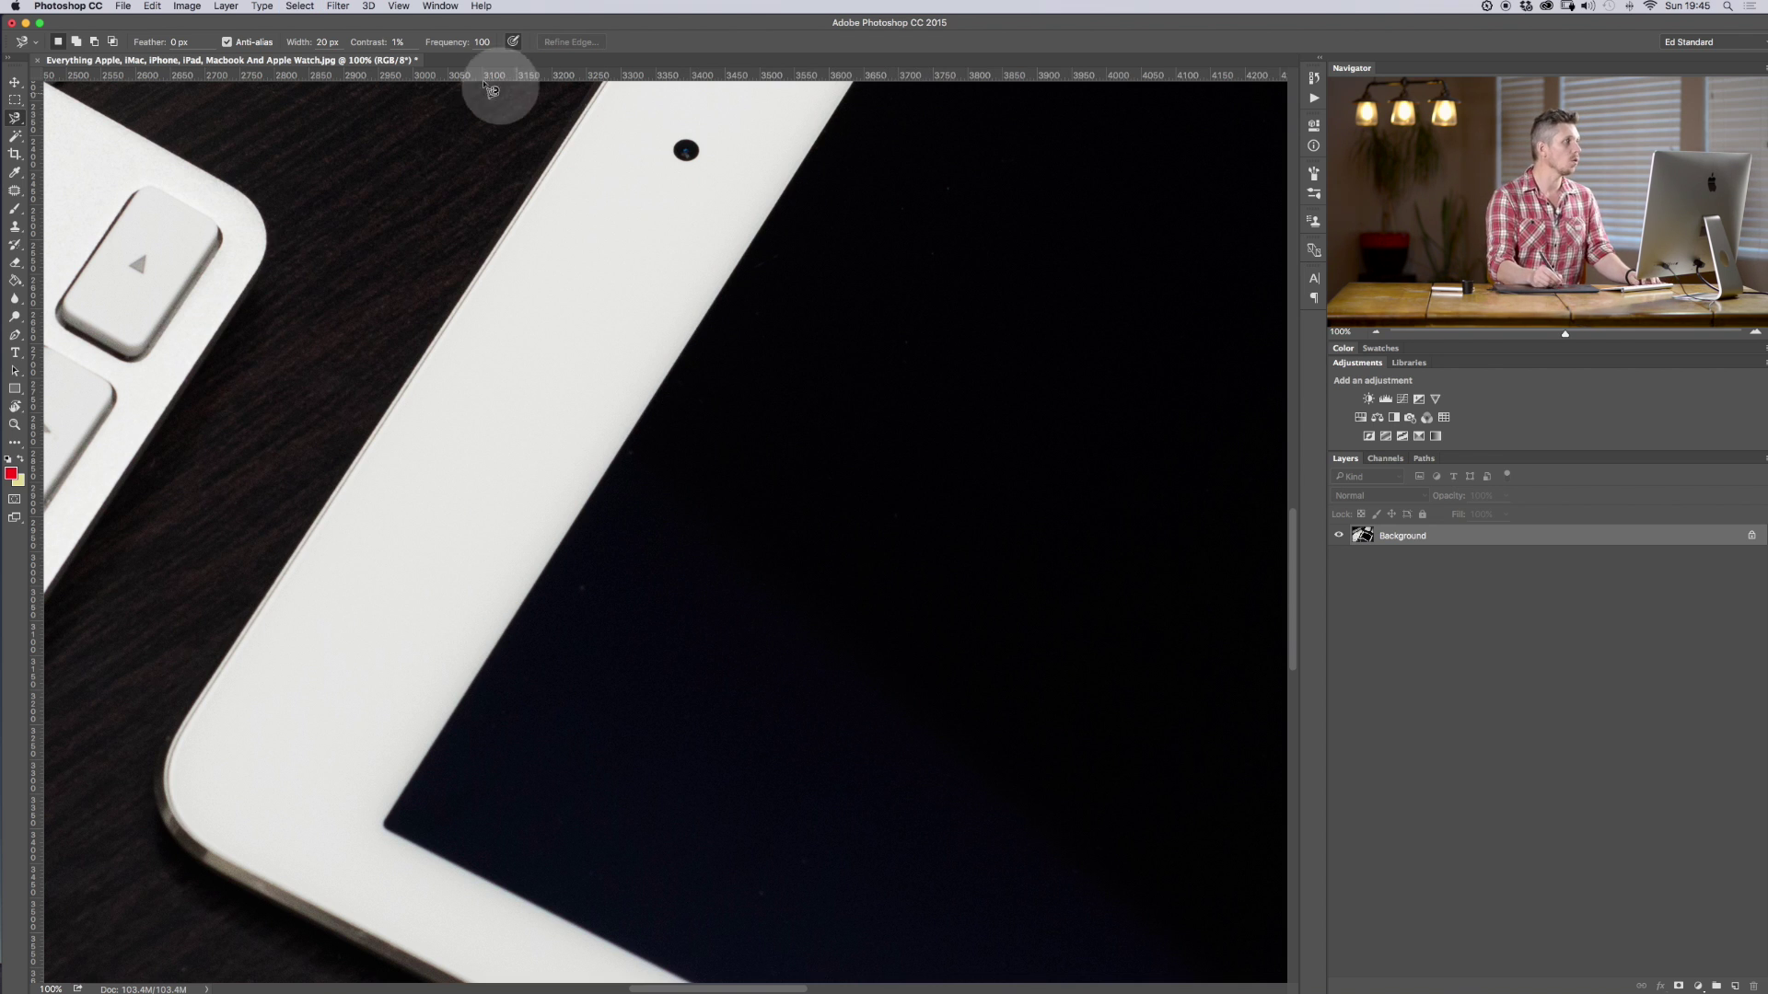
- Set Magnetic Lasso frequency to 1 and trace a test strip along the iPad's left bezel edge
left_click(476, 42)
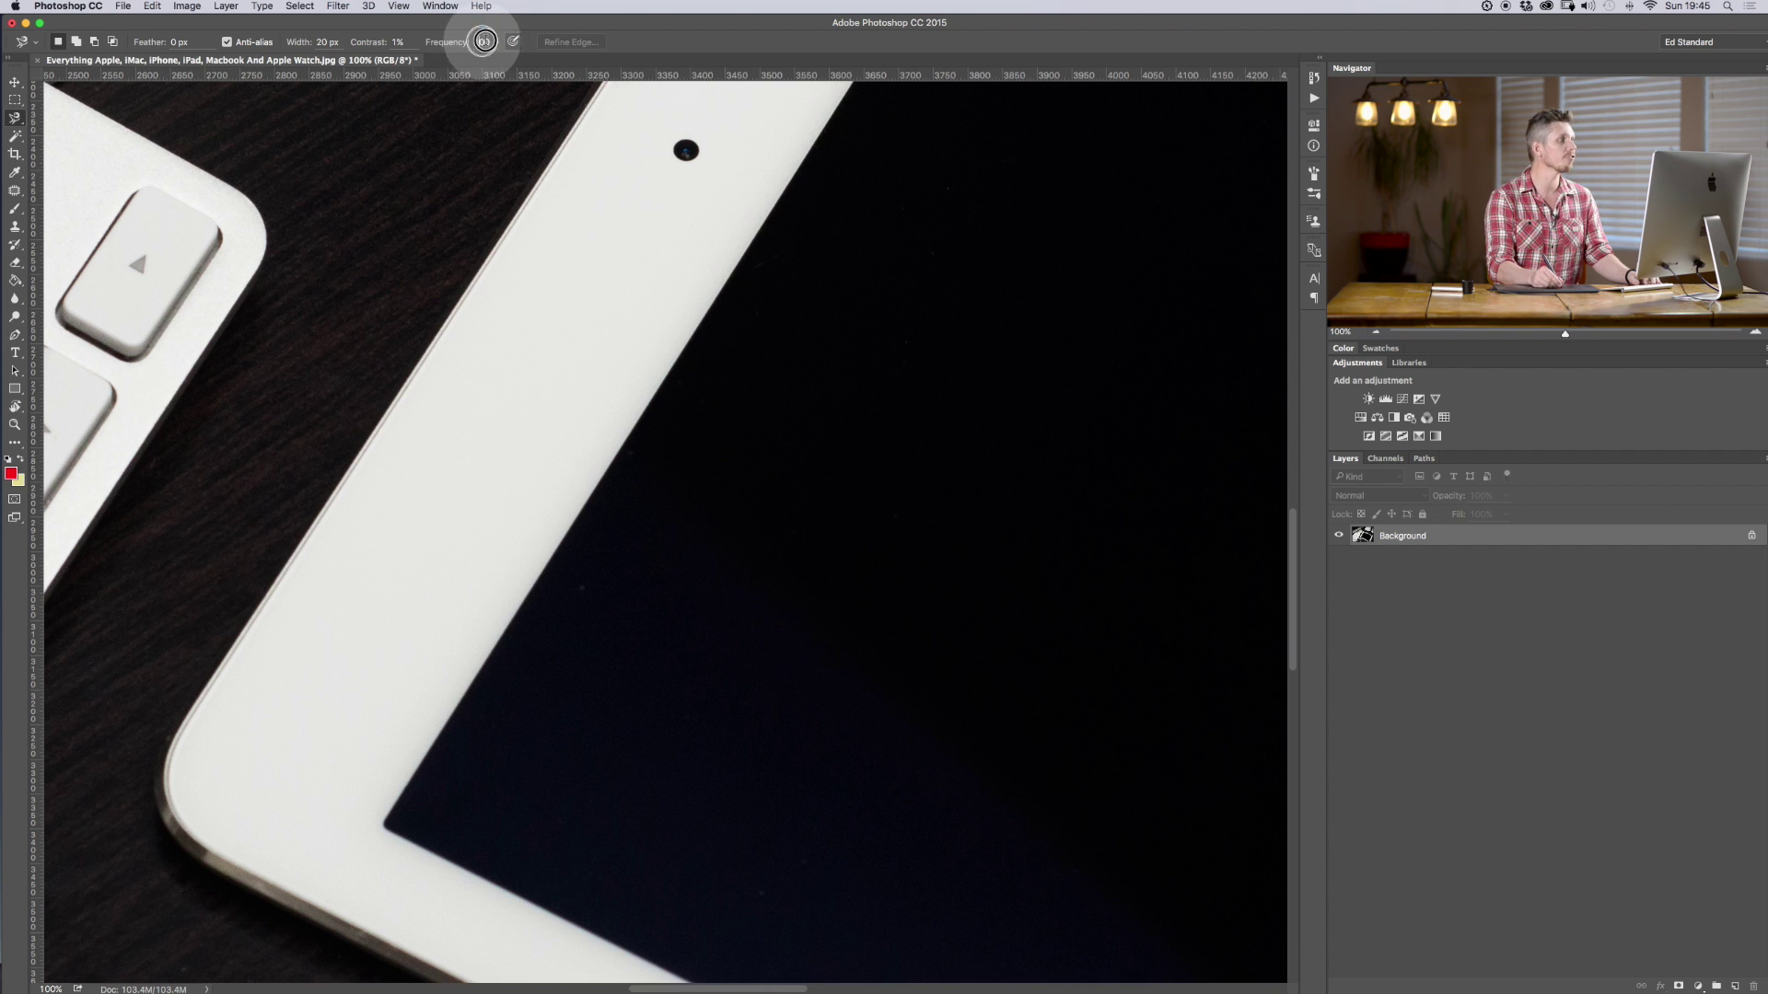
double_click(483, 41)
type("1")
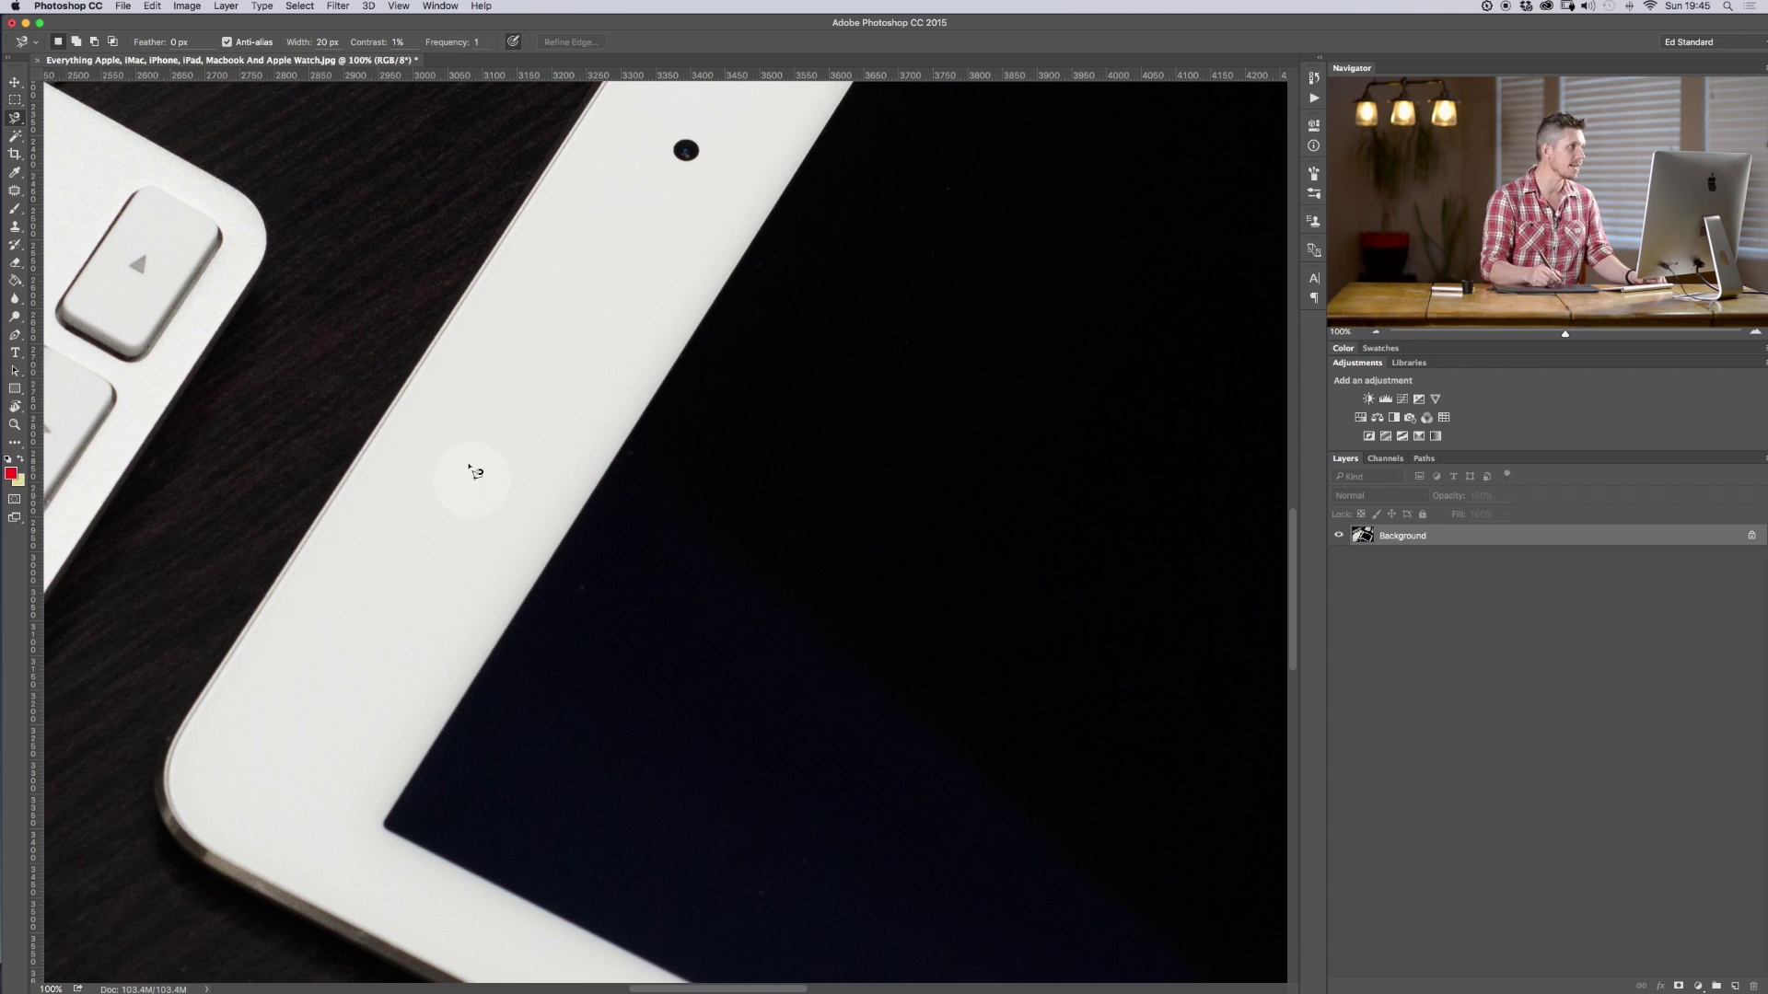
left_click(729, 289)
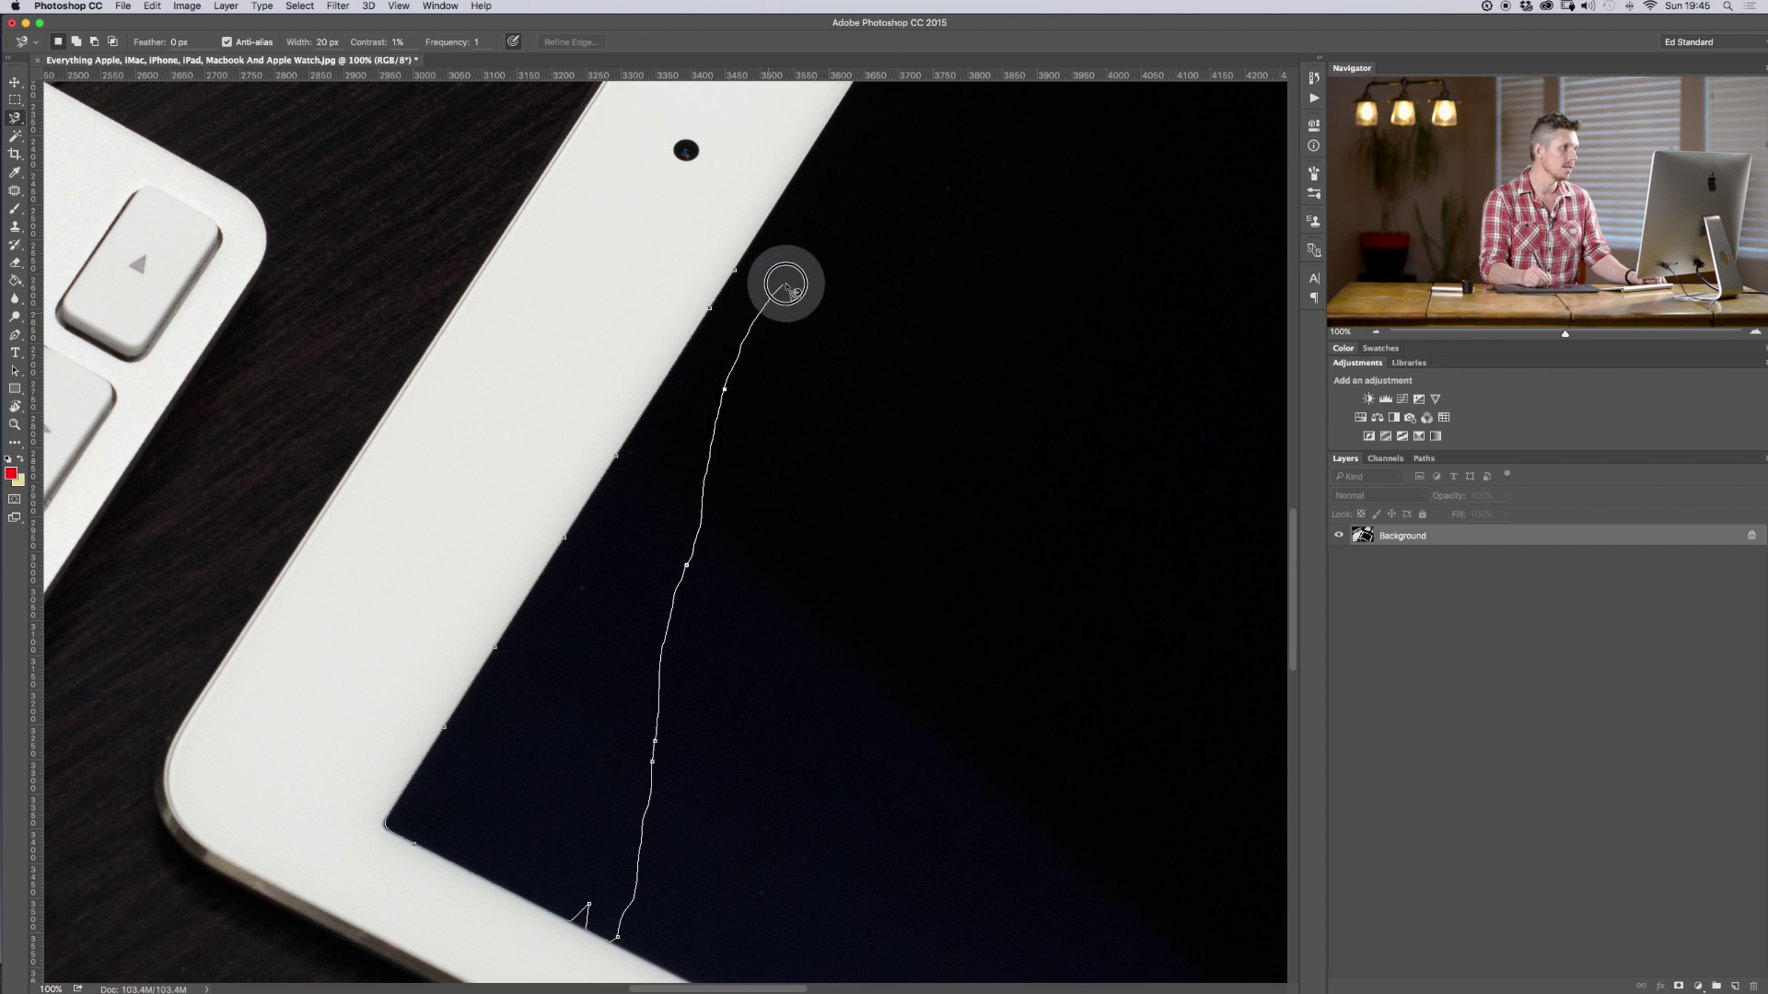
left_click(738, 274)
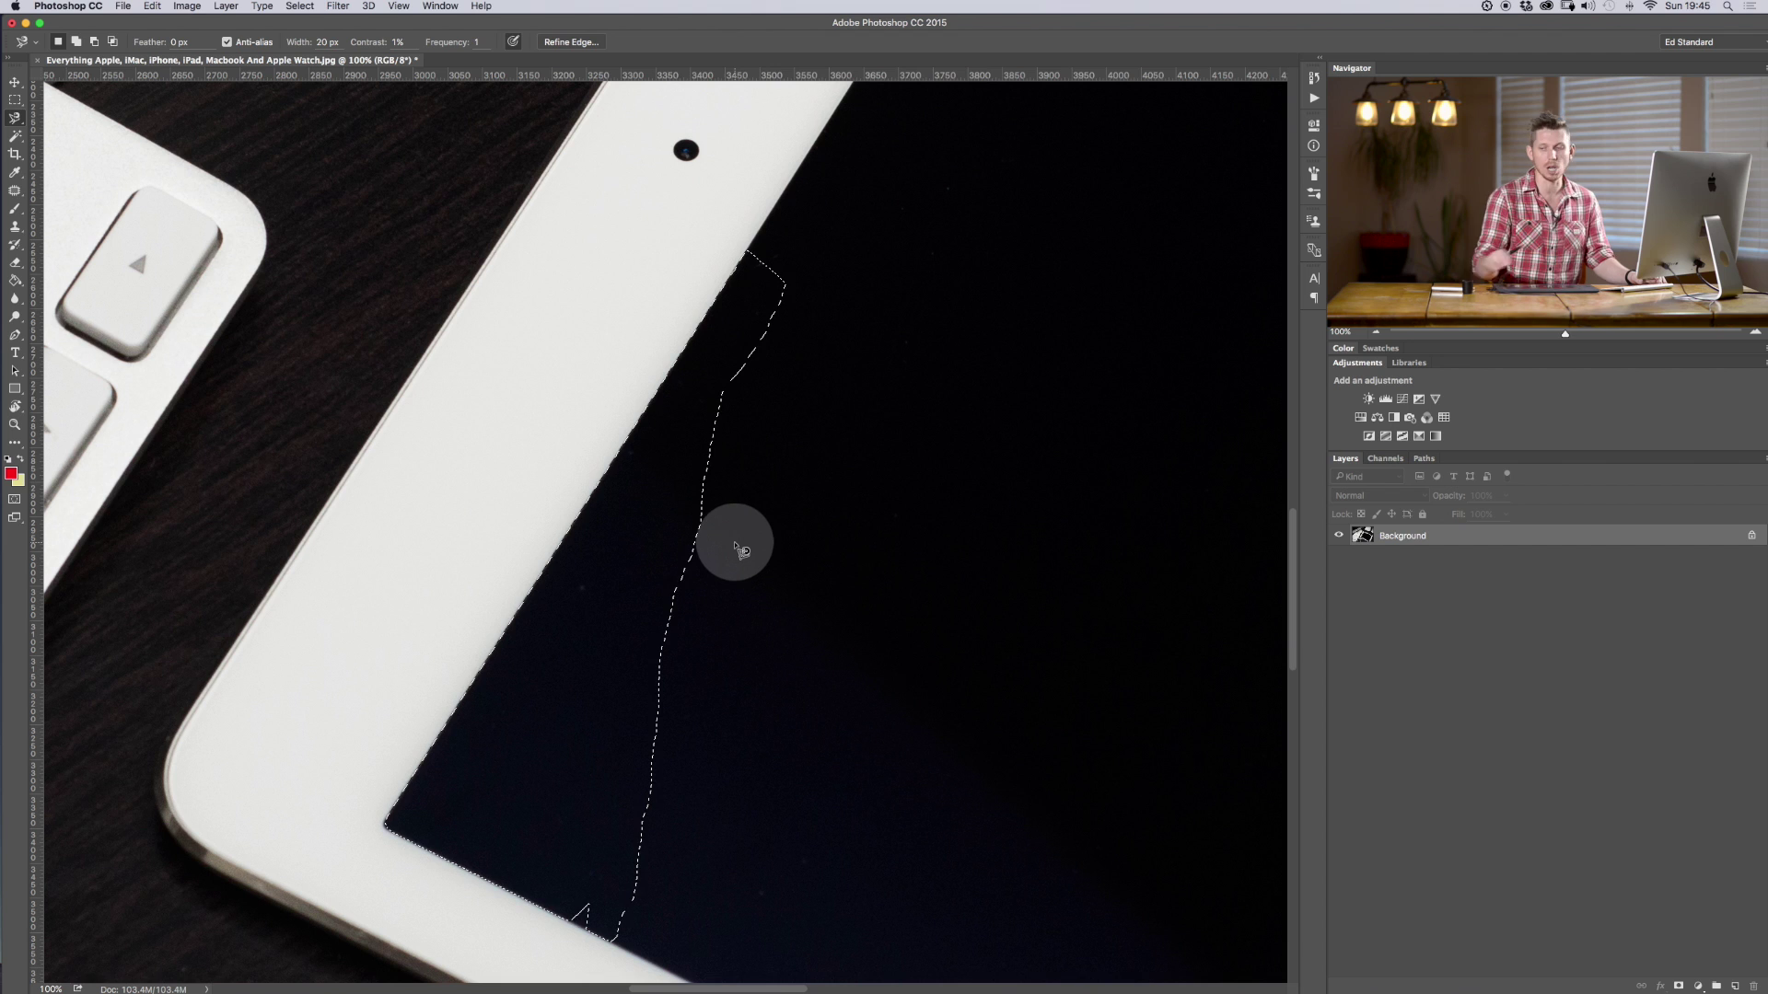
- Scroll the canvas left past the keyboard and up to the iMac's chin with the Apple logo
scroll(742, 550, "left", 10)
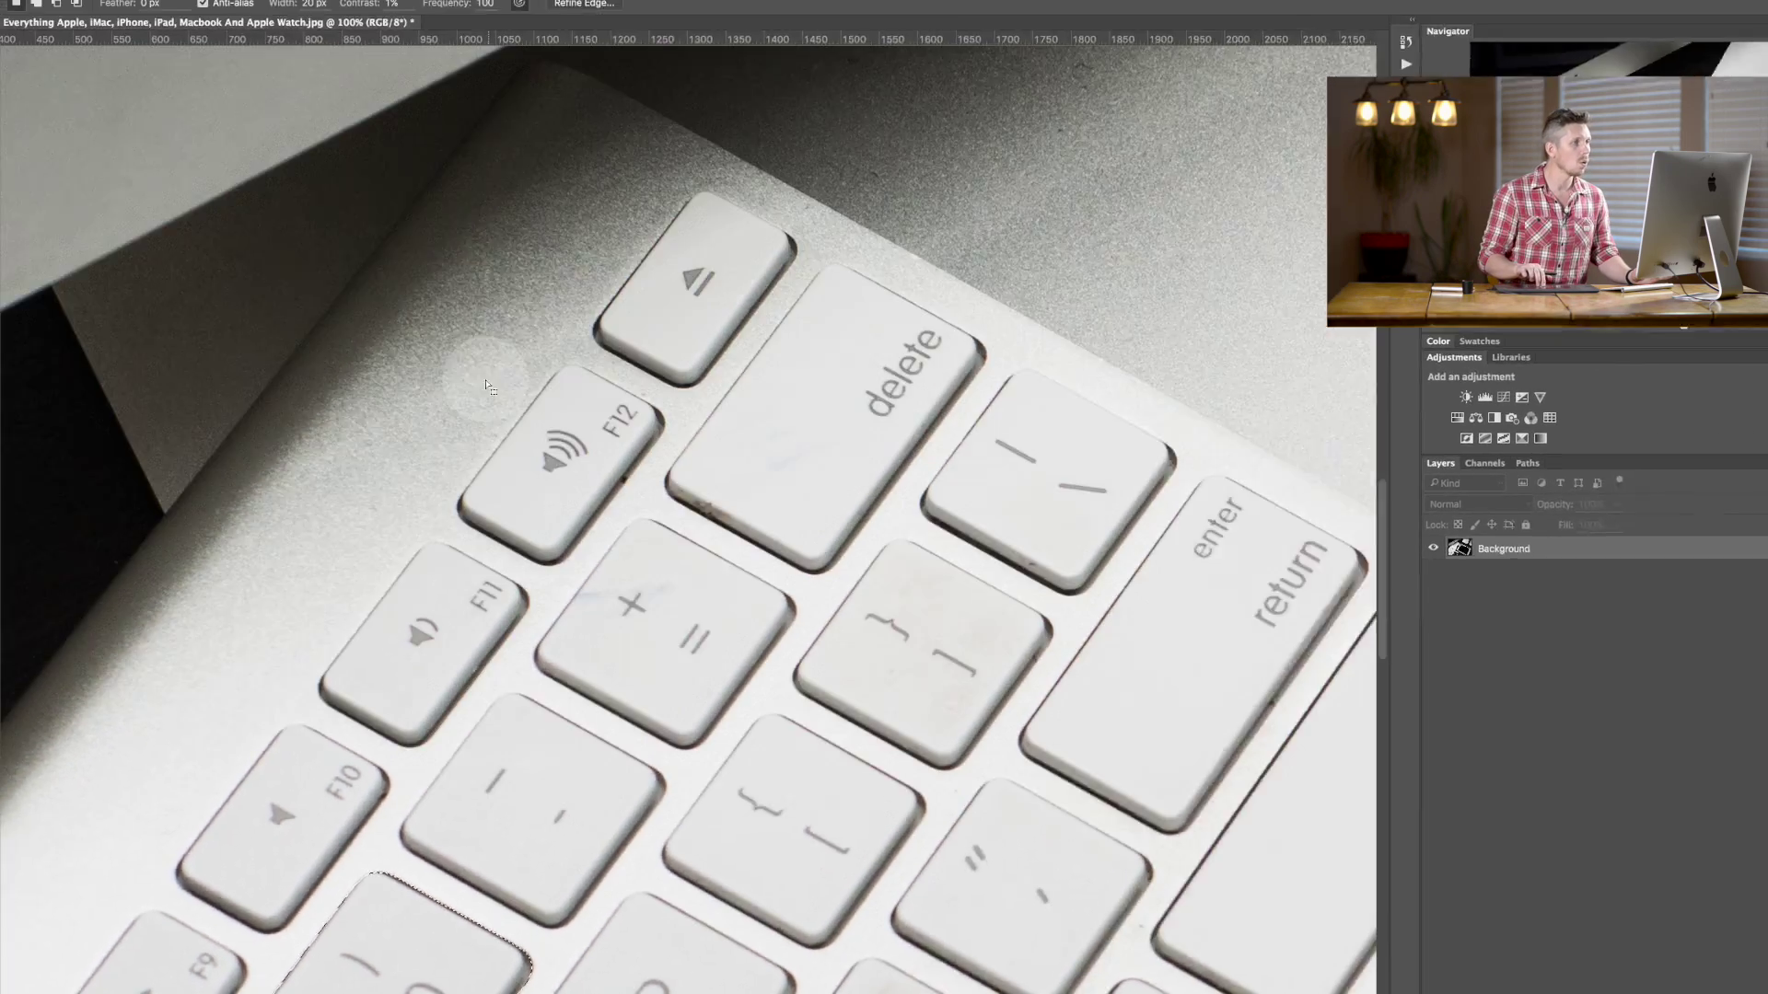
scroll(482, 386, "up", 10)
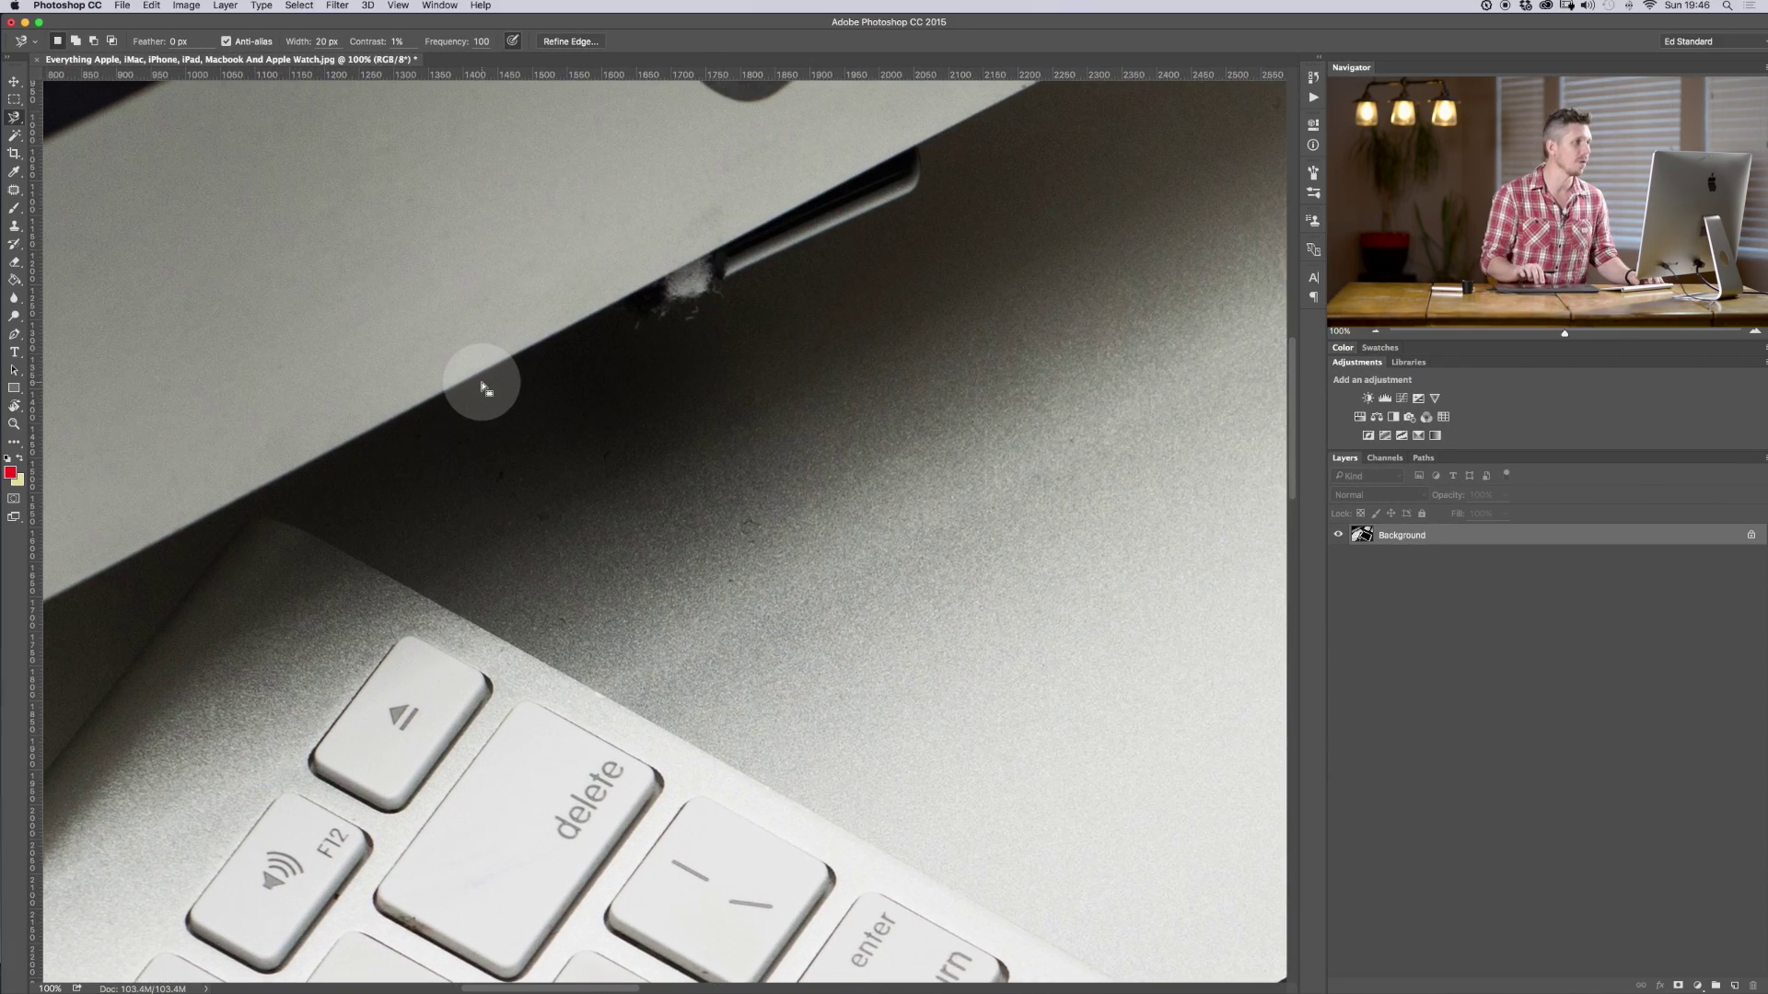
scroll(481, 387, "up", 5)
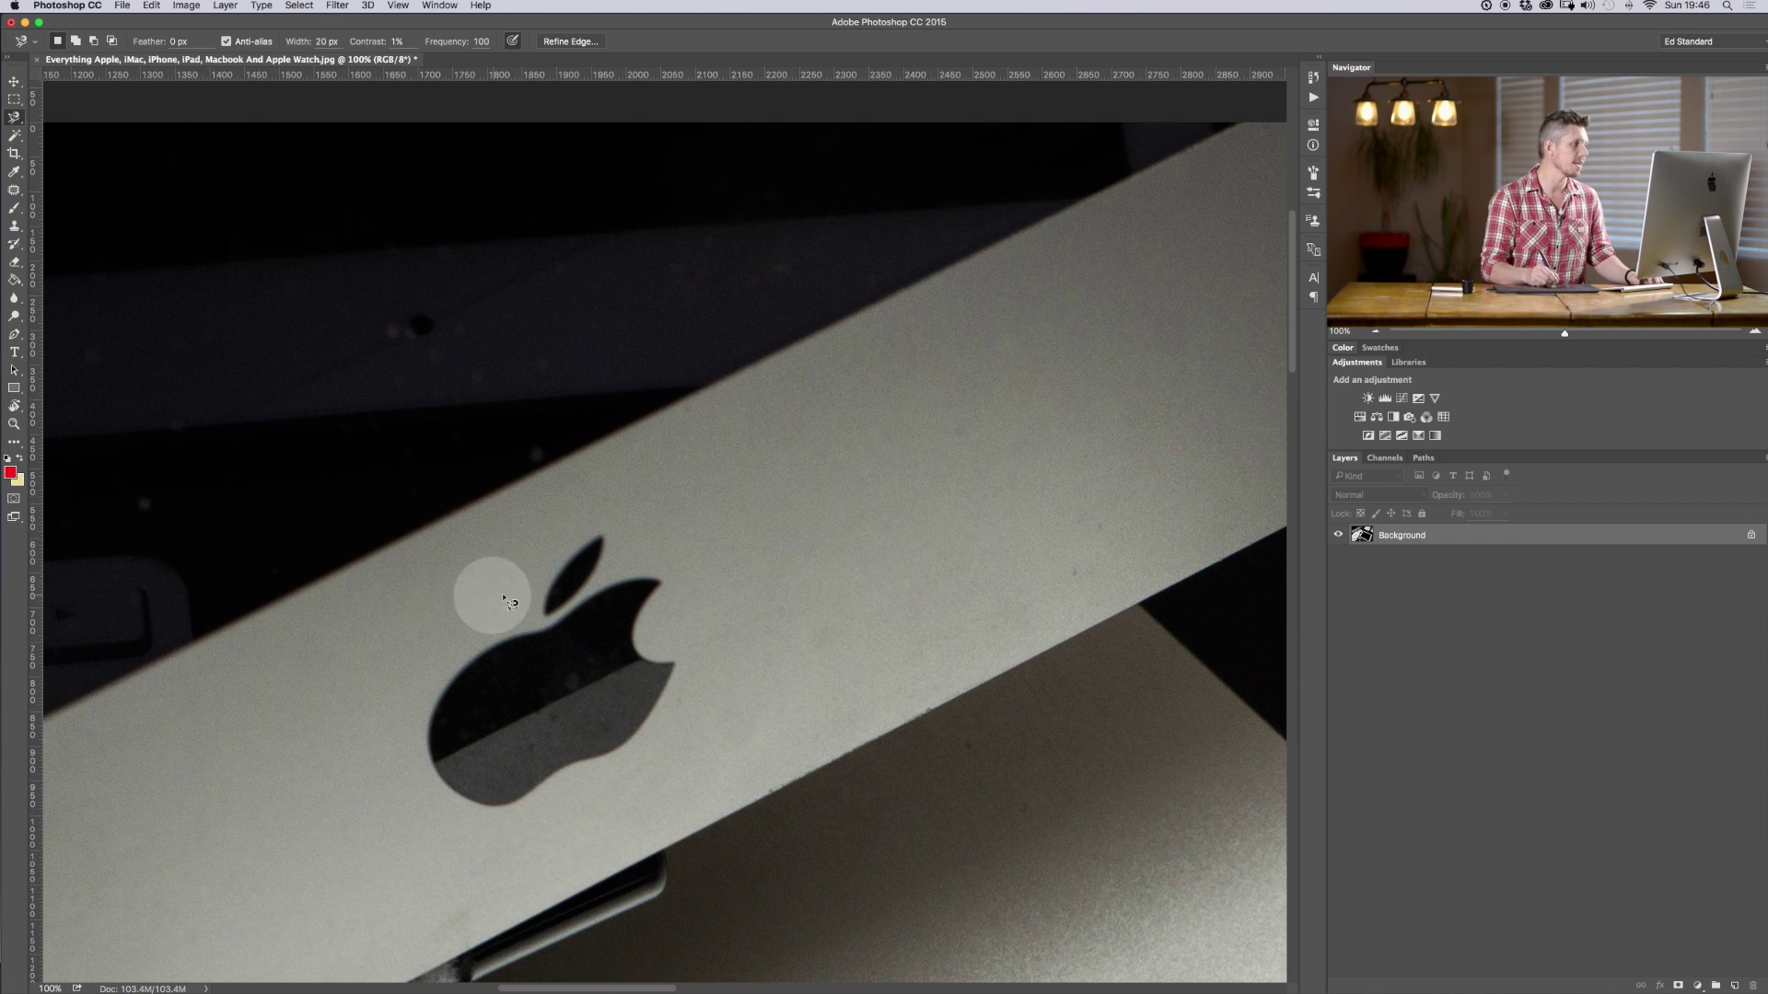
- Trace around the leaf, bite and sides of the Apple logo, then preview it in Quick Mask
left_click(566, 563)
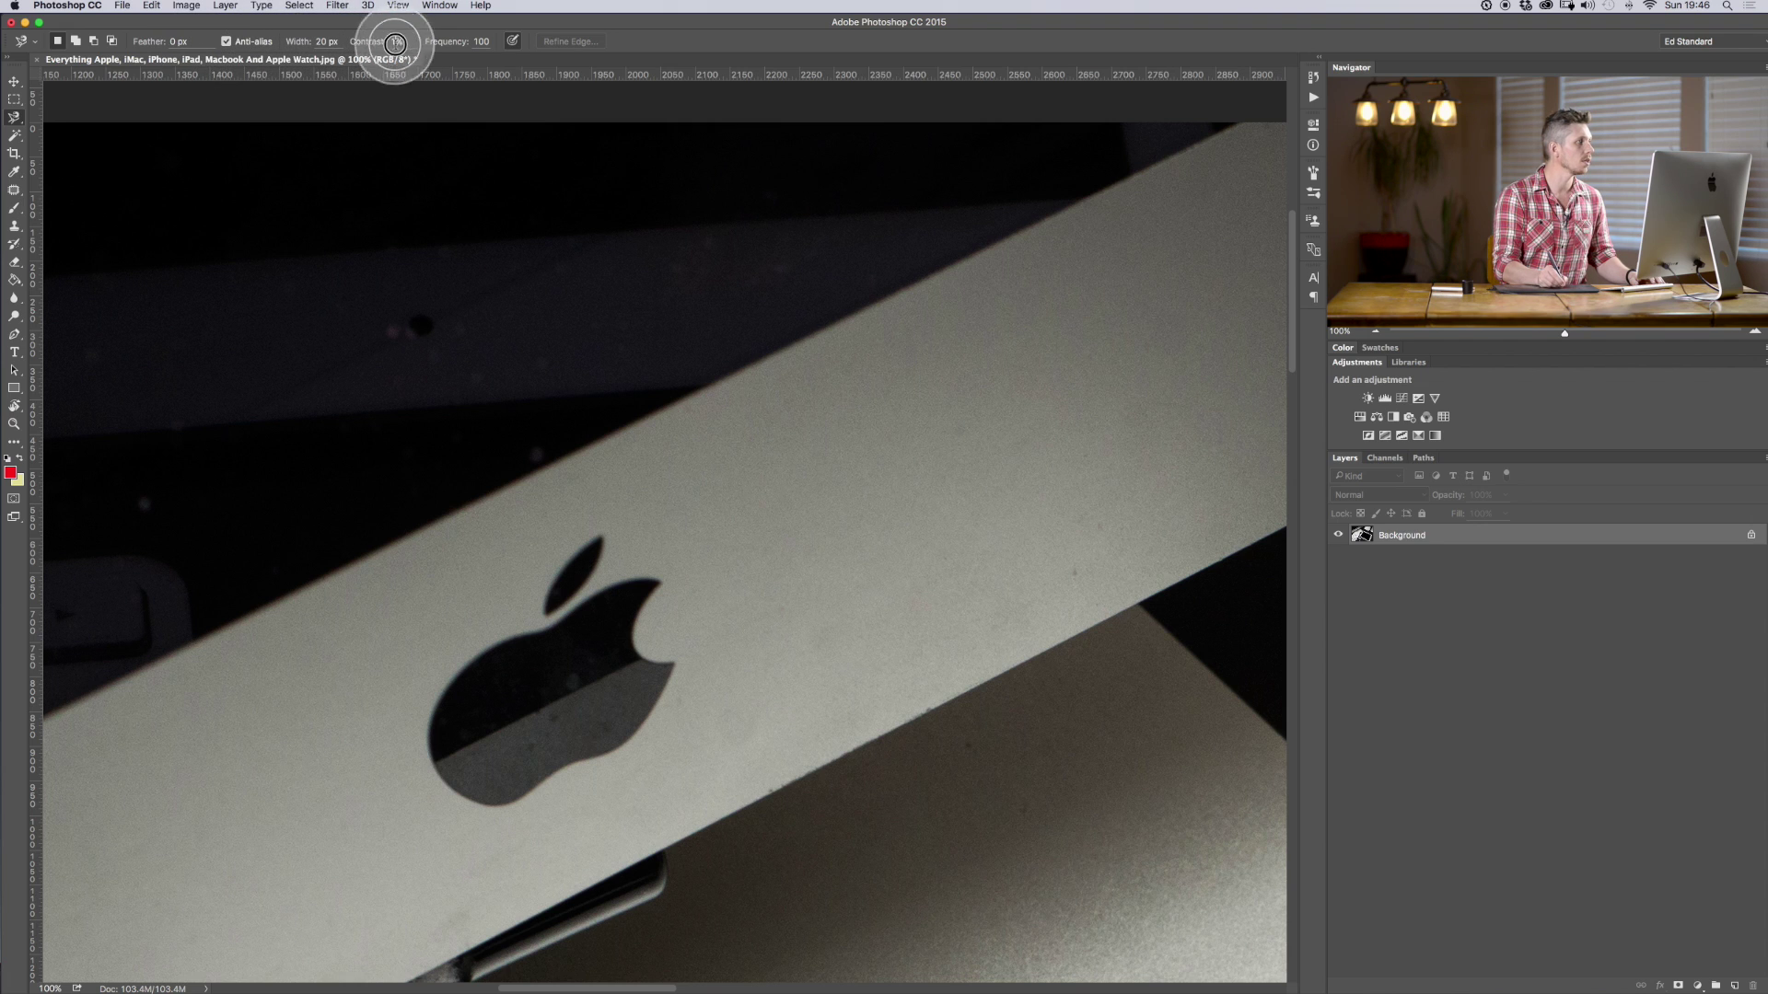
left_click(584, 599)
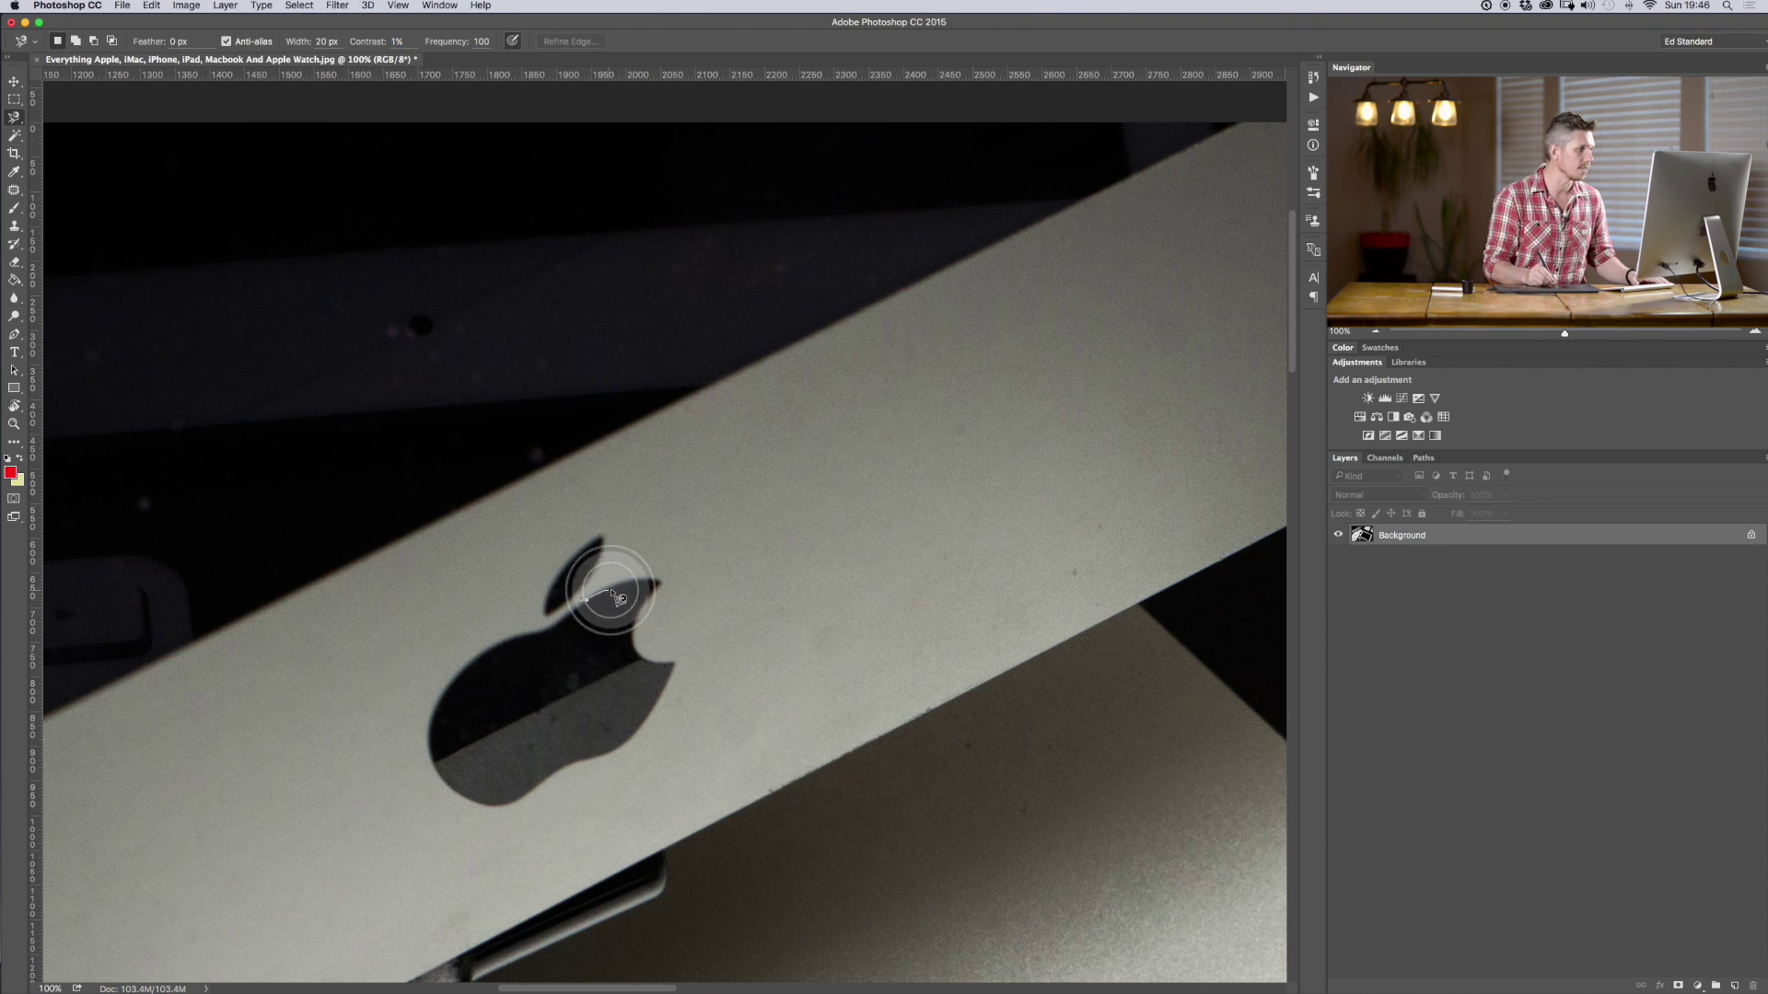
left_click_drag(618, 598, 649, 586)
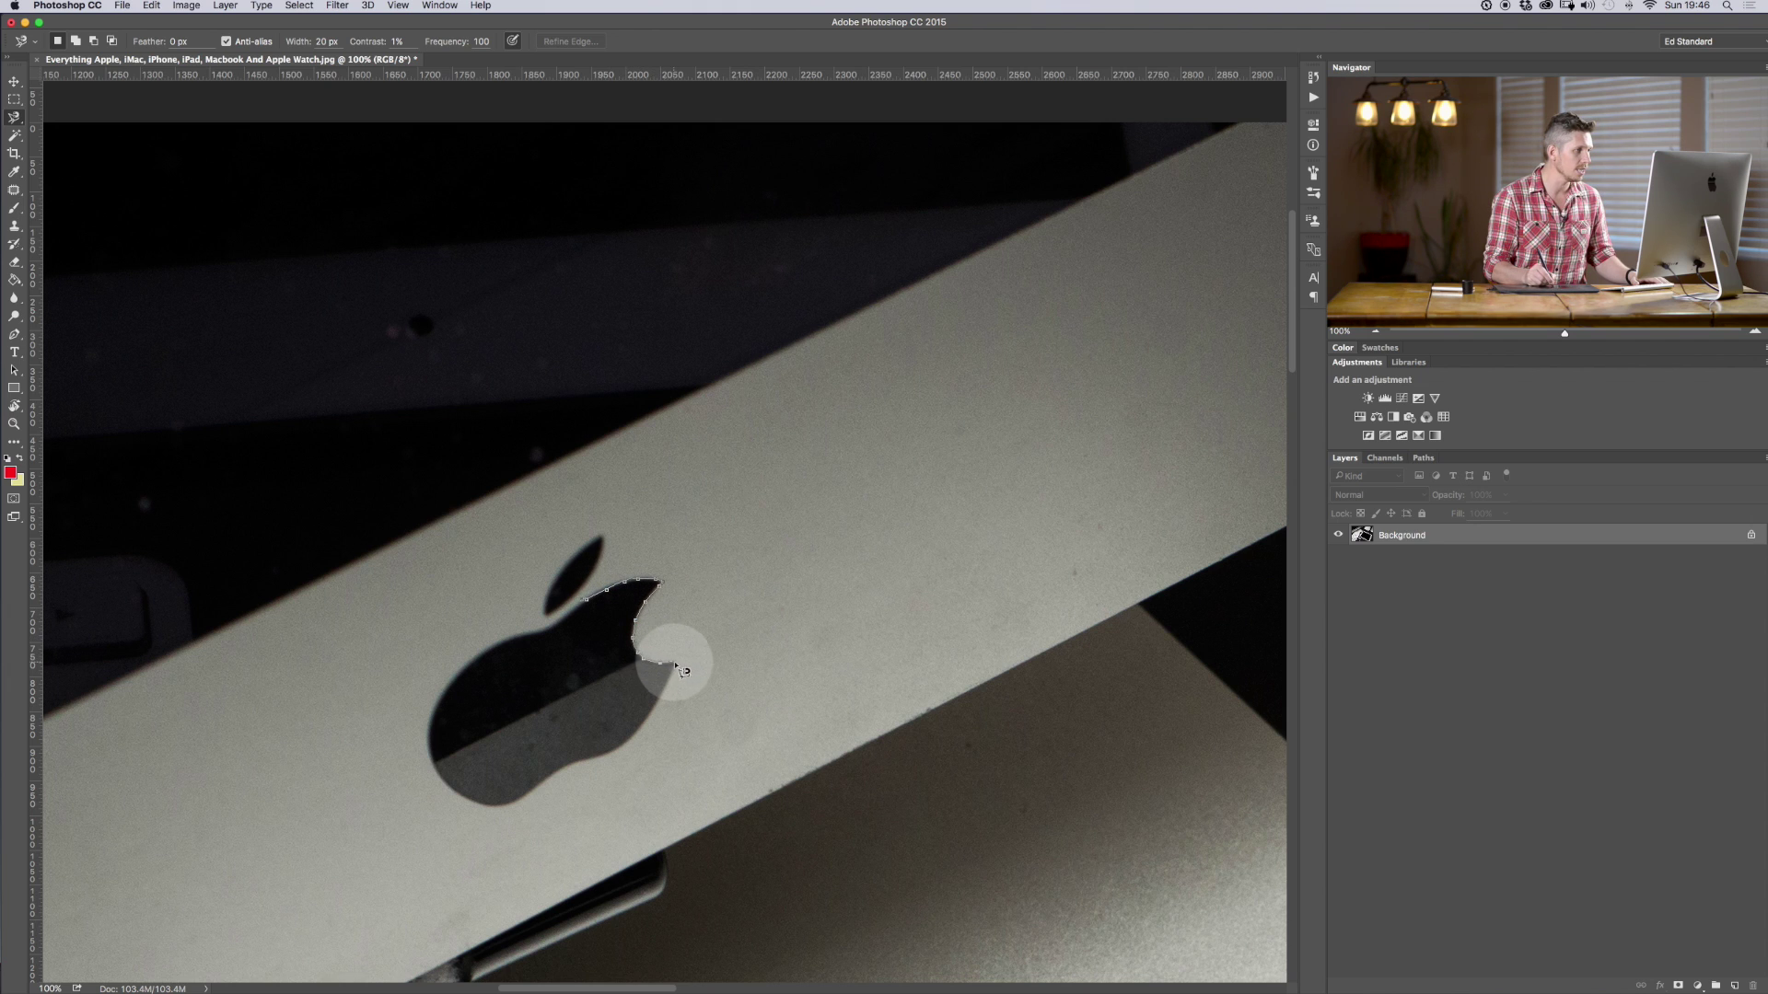
left_click_drag(677, 679, 635, 741)
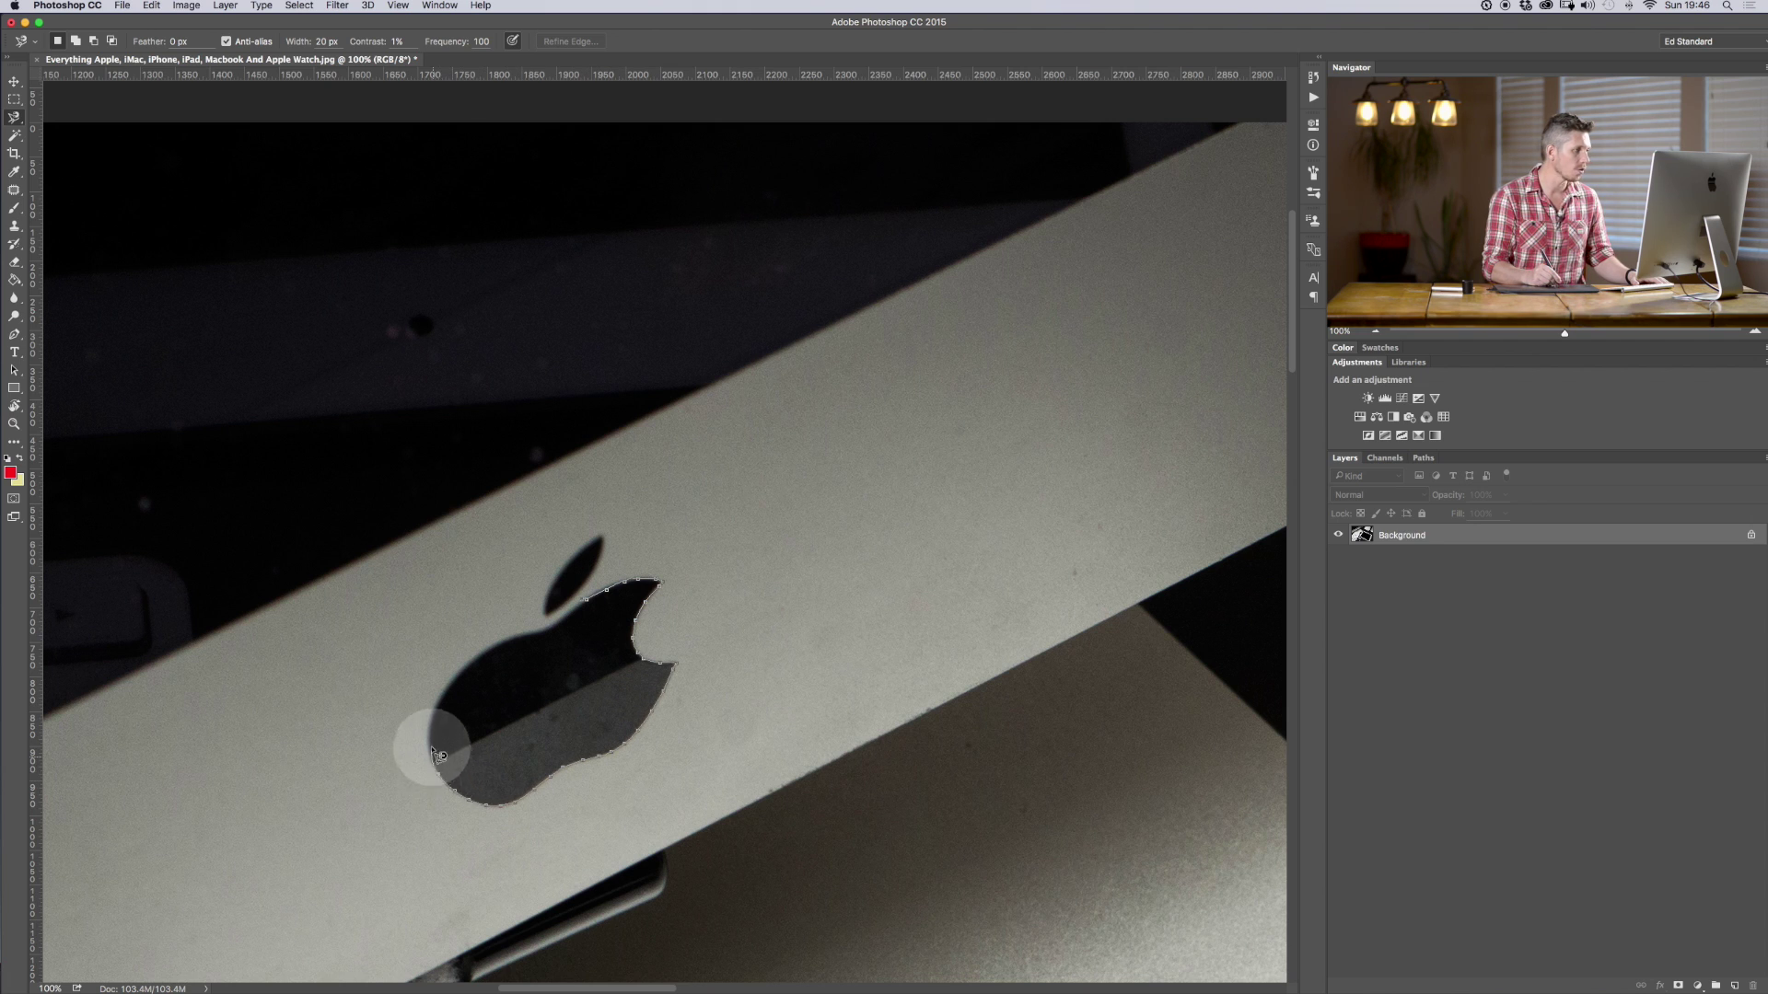
mouse_move(443, 729)
left_mouse_down()
mouse_move(479, 656)
mouse_move(515, 651)
left_mouse_up()
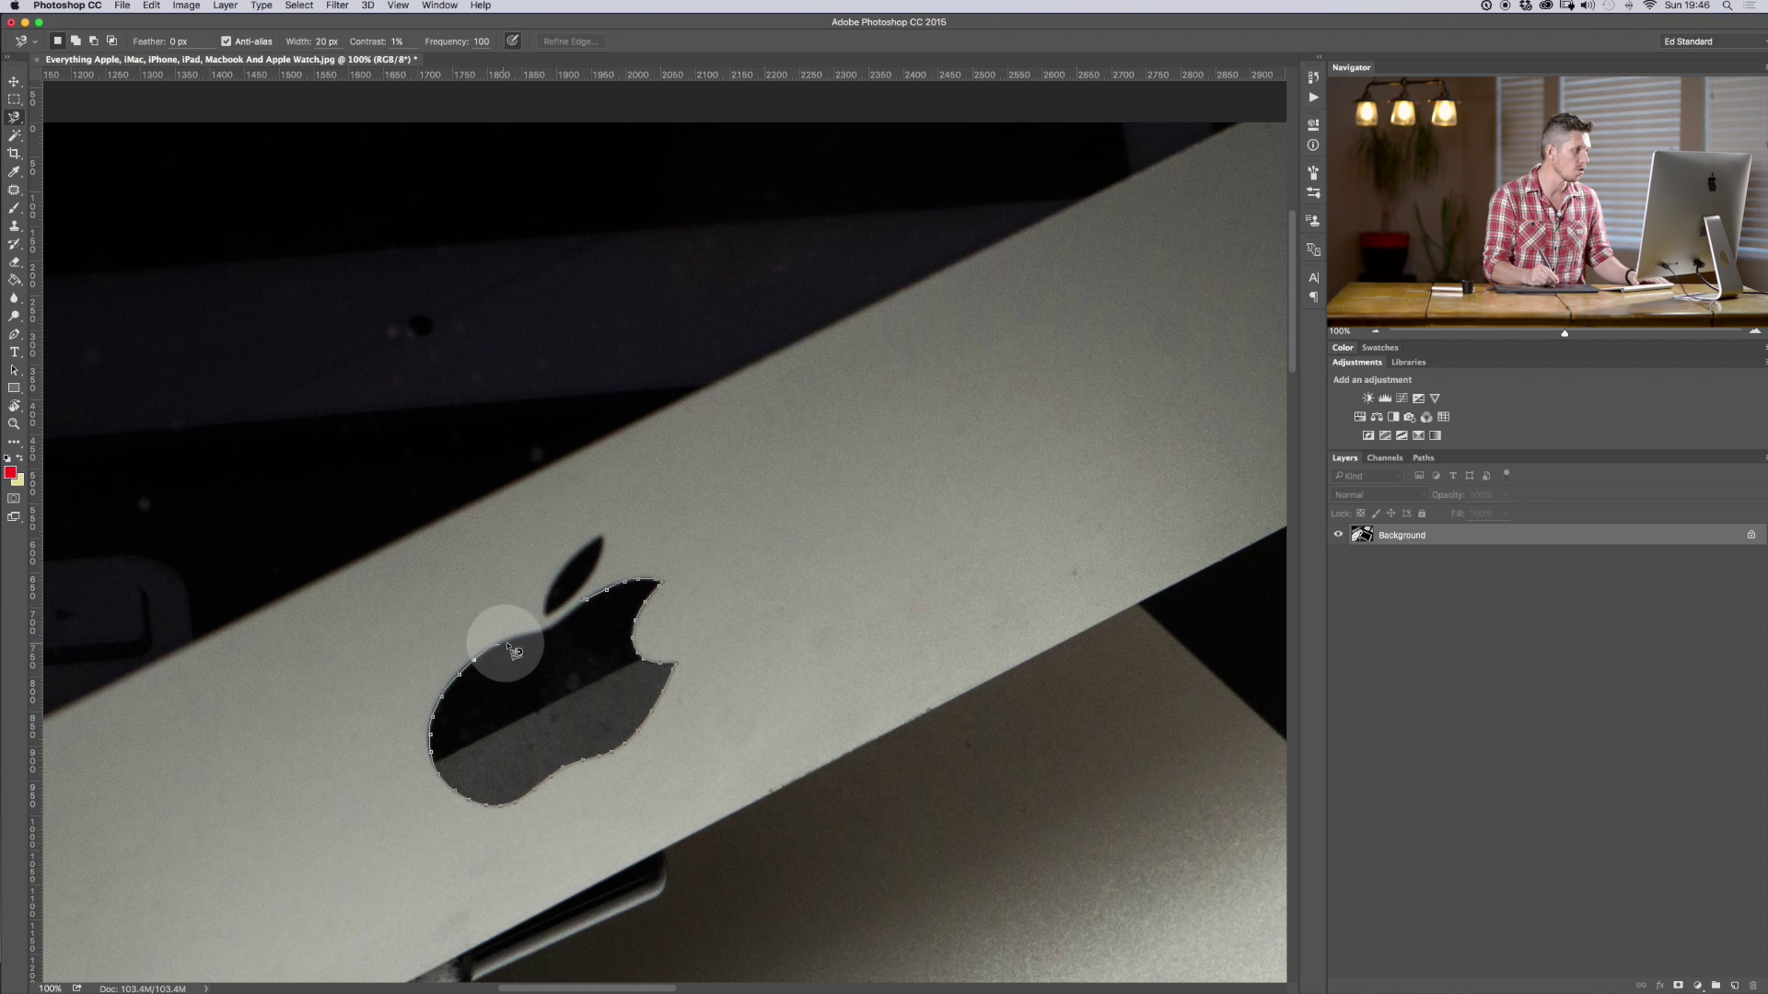
left_click(597, 606)
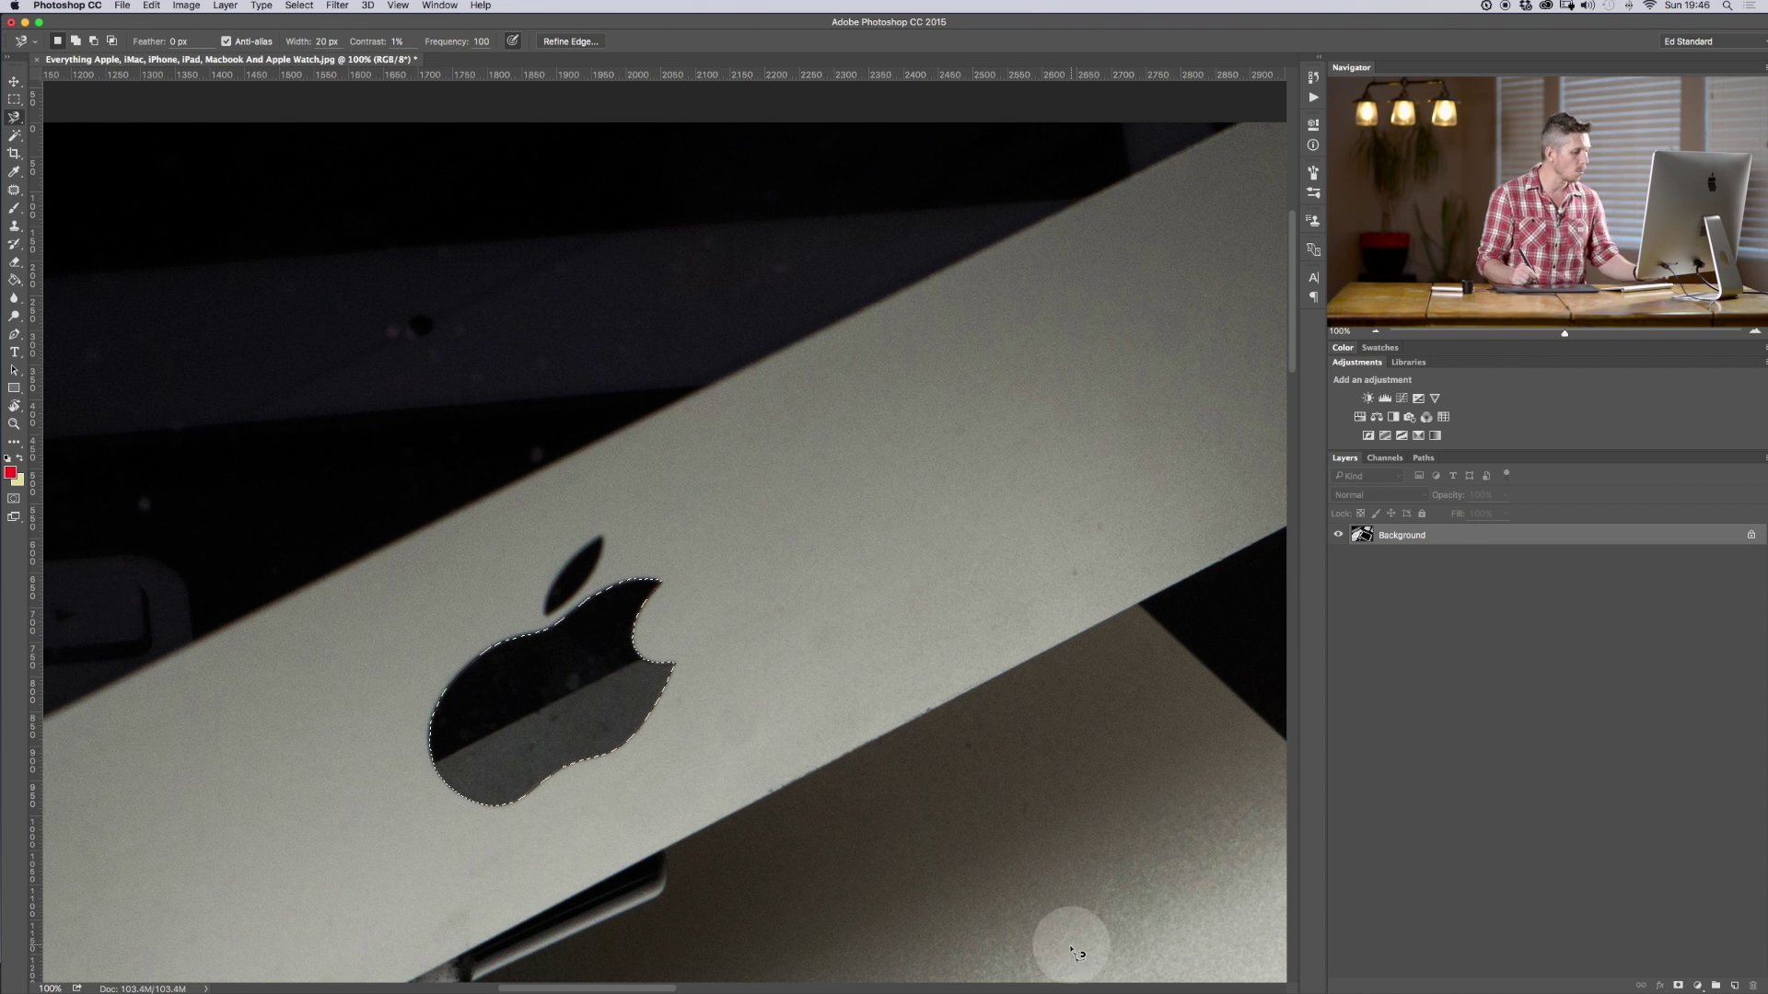
key("q")
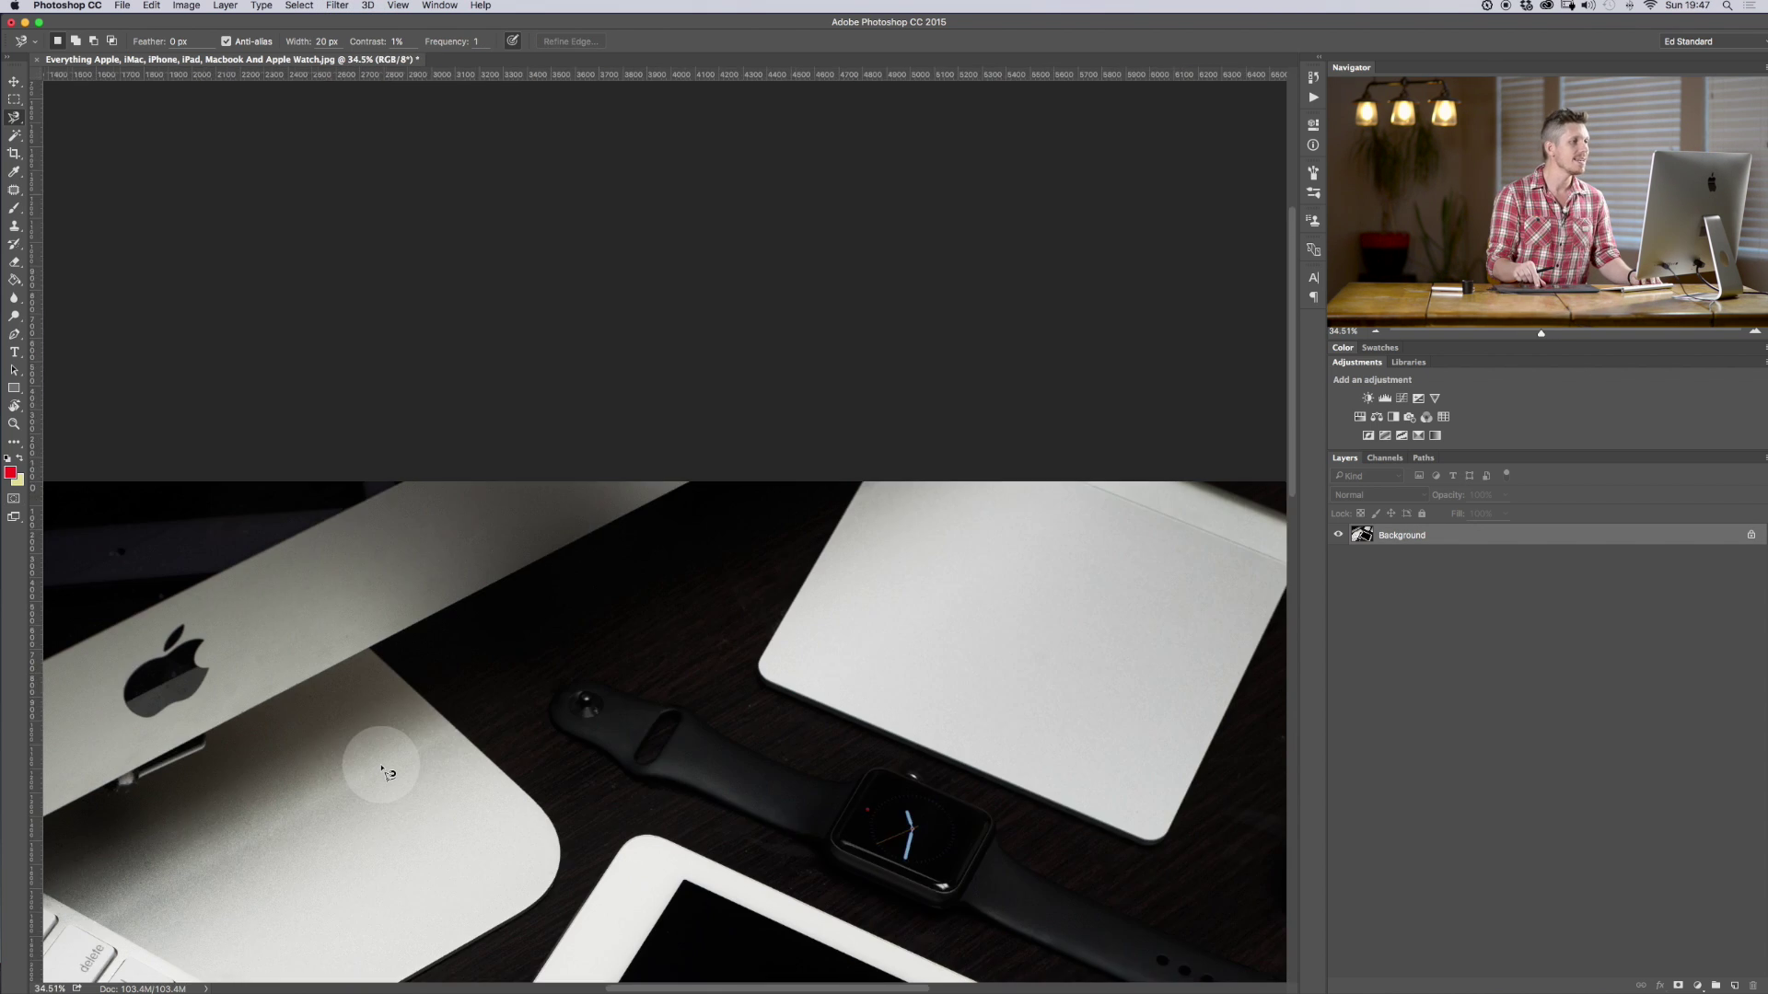
- Select the iPad's black screen with the Quick Selection tool
scroll(382, 765, "up", 5)
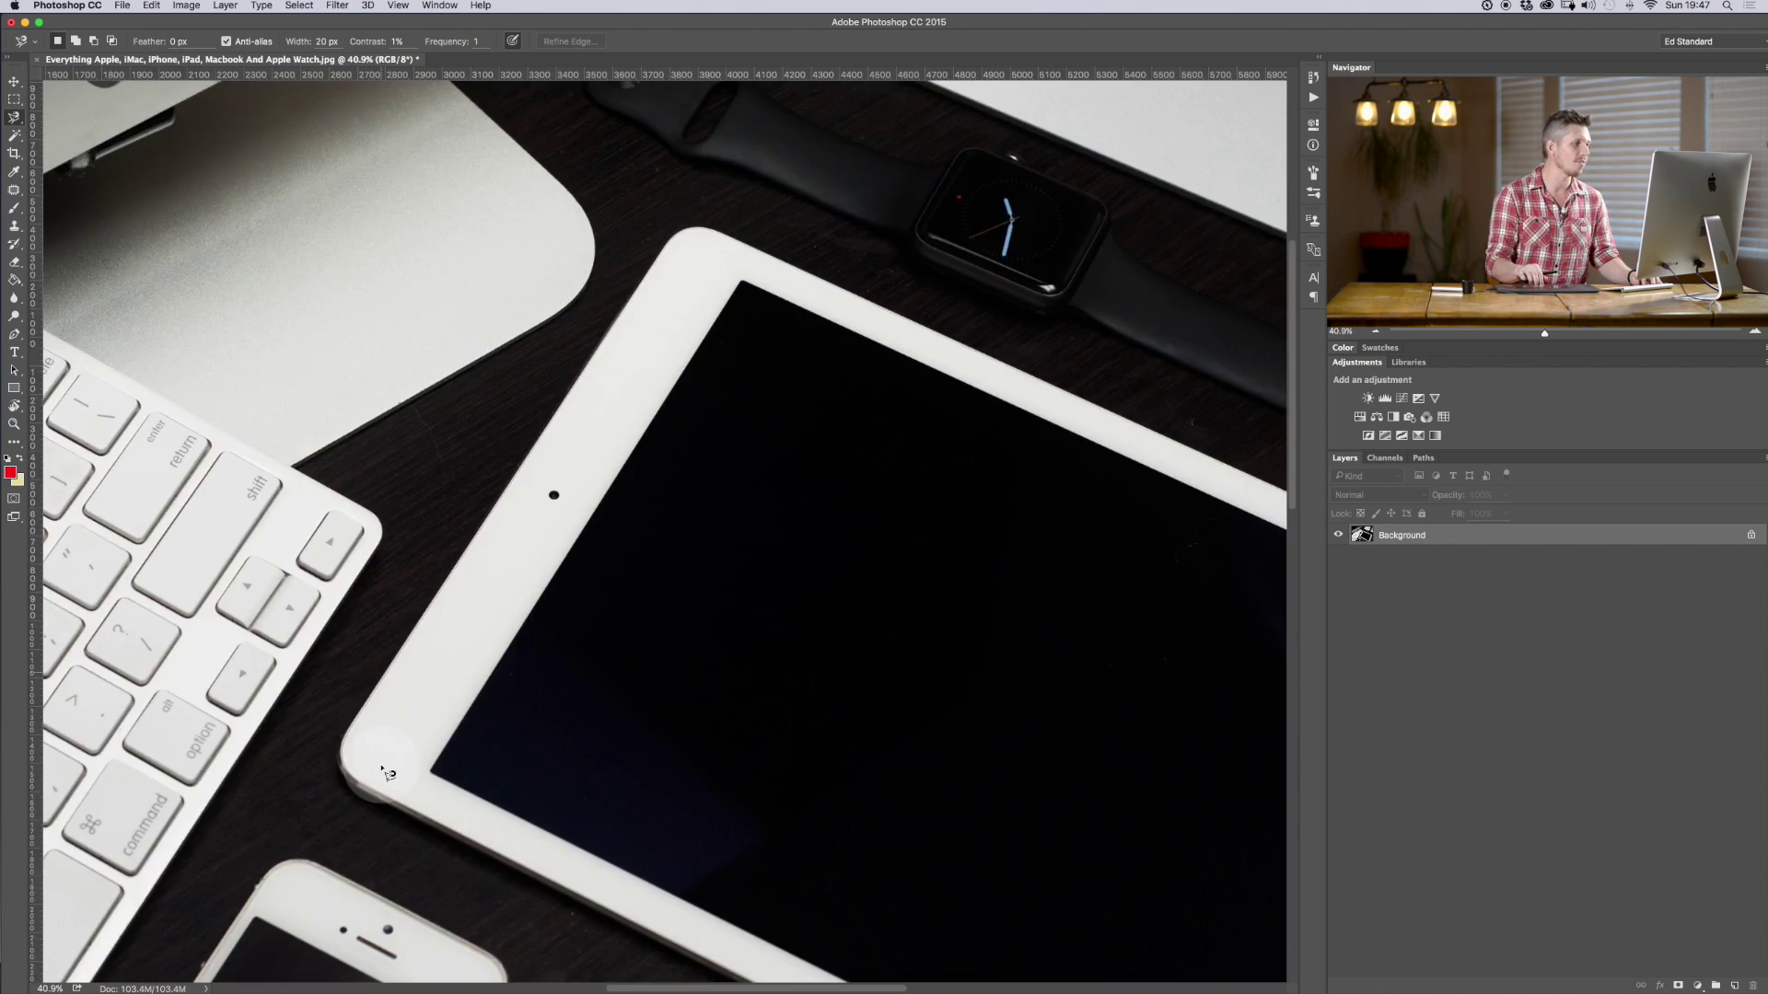
scroll(387, 773, "down", 6)
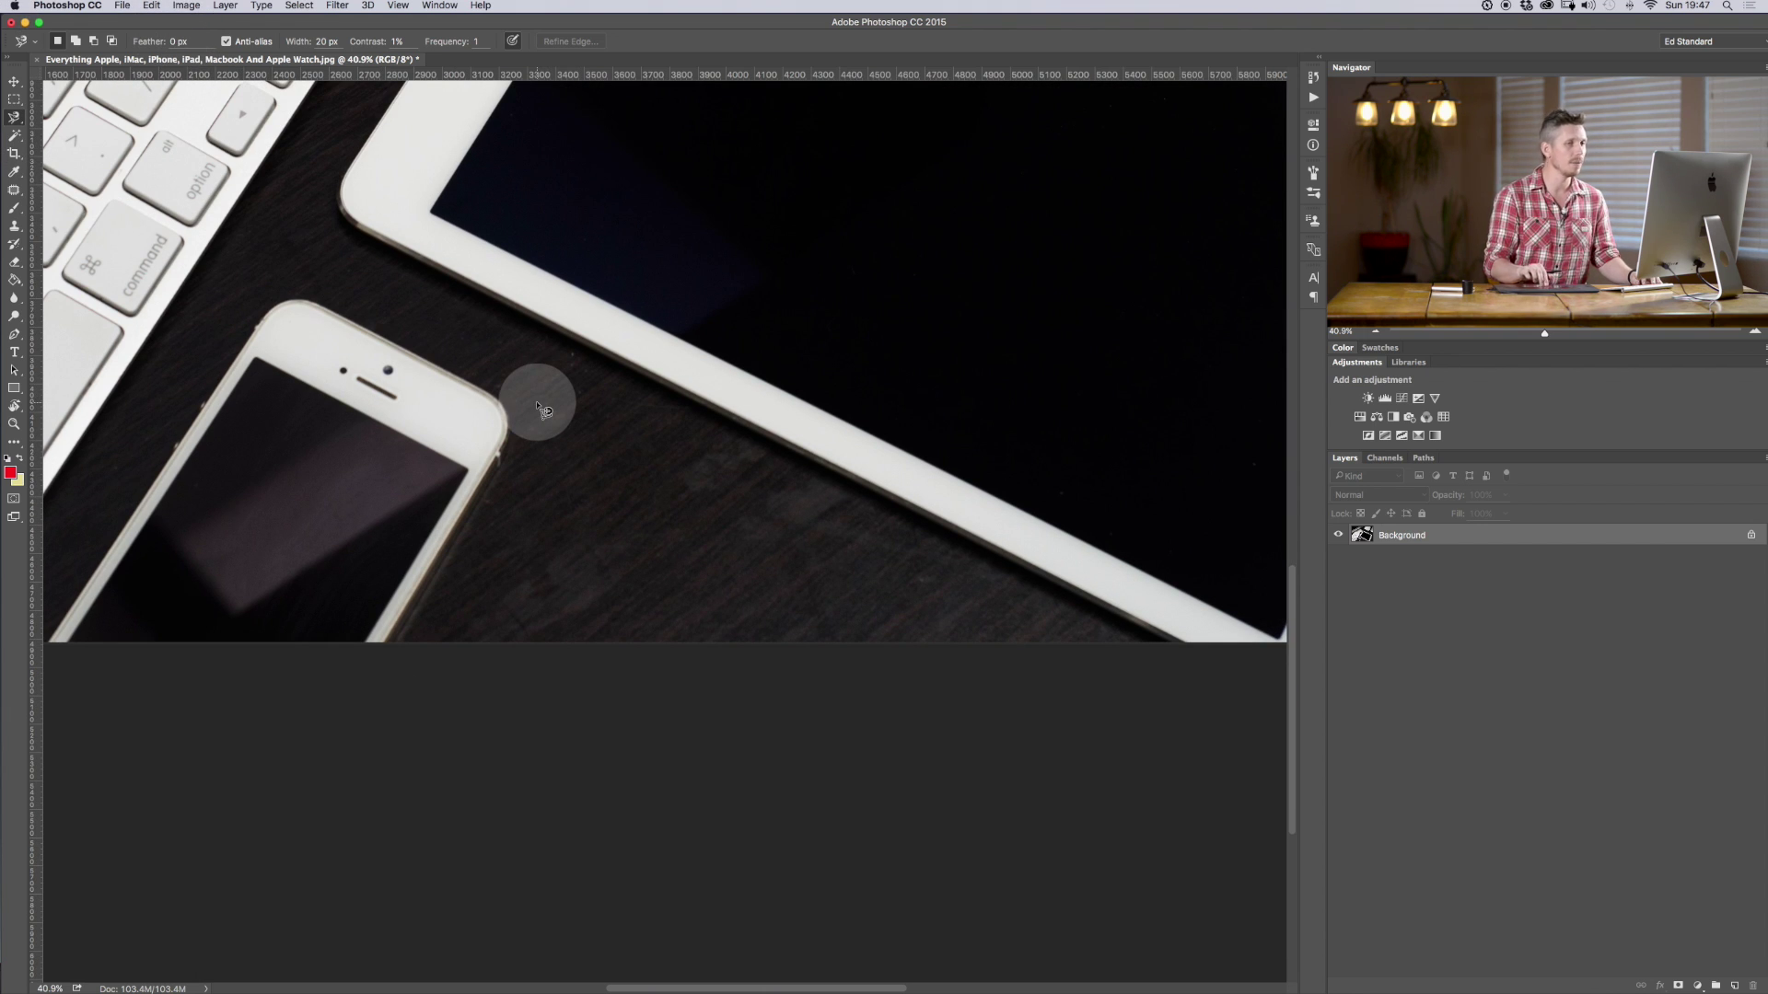
scroll(538, 405, "right", 5)
scroll(537, 406, "up", 3)
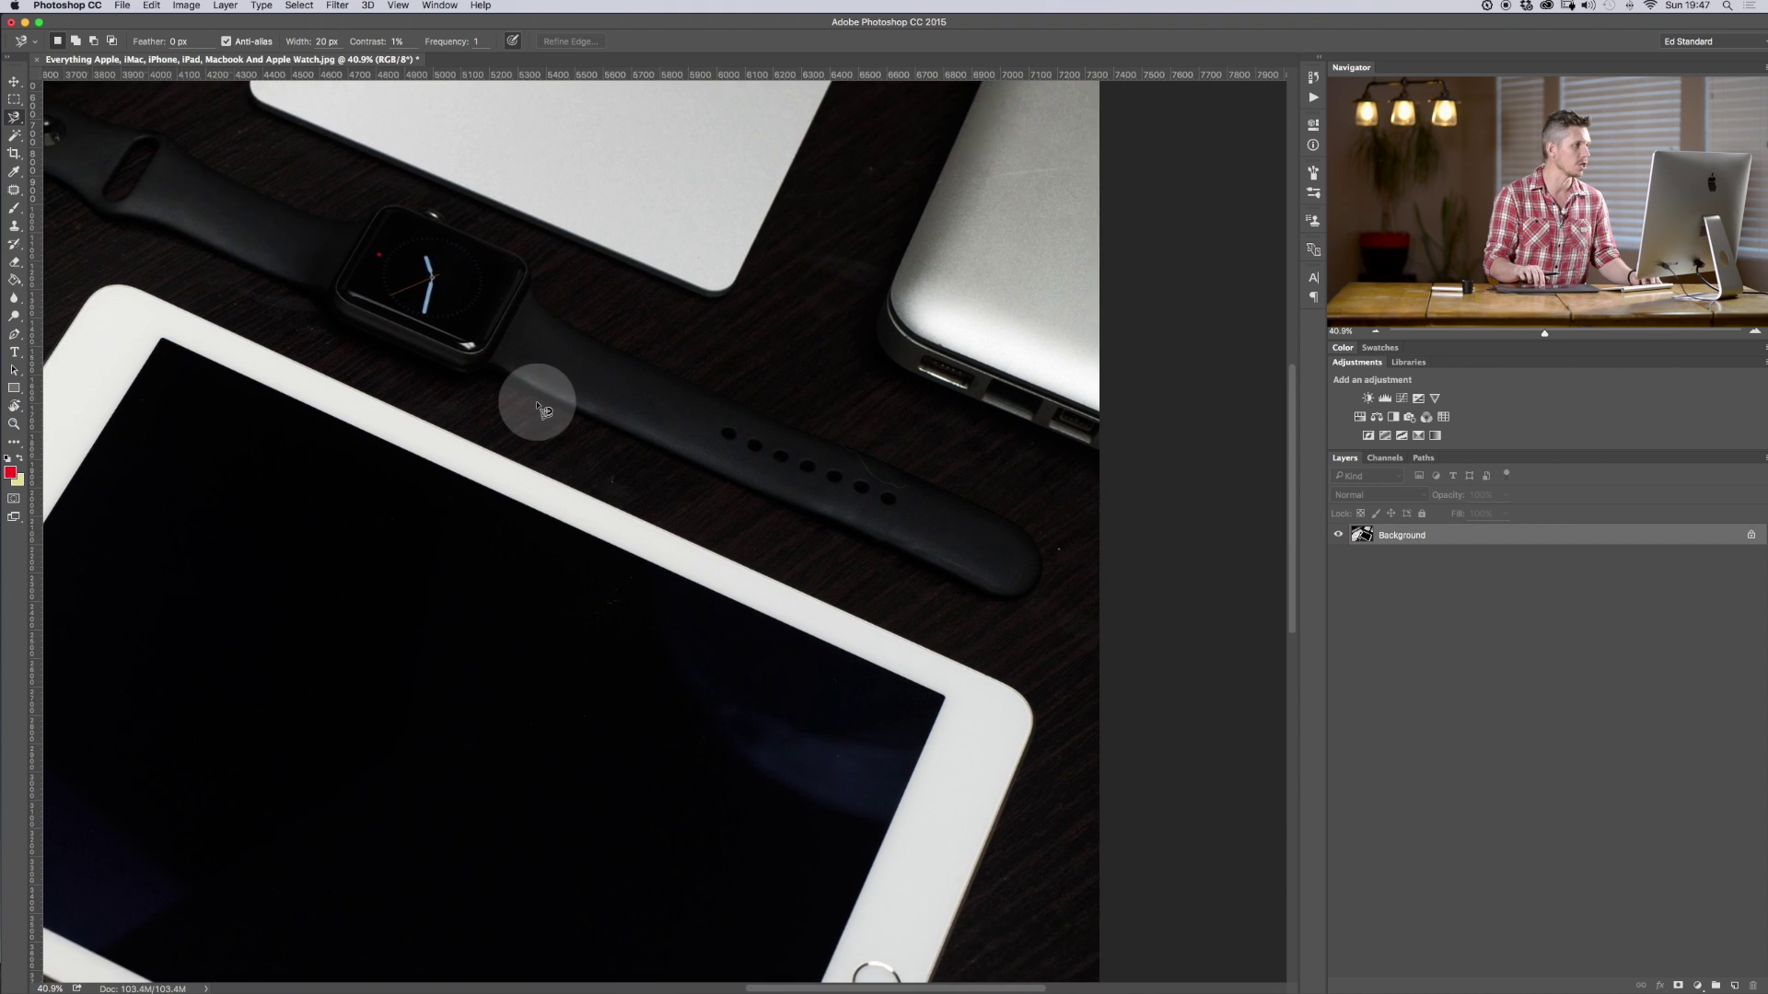
scroll(538, 405, "down", 2)
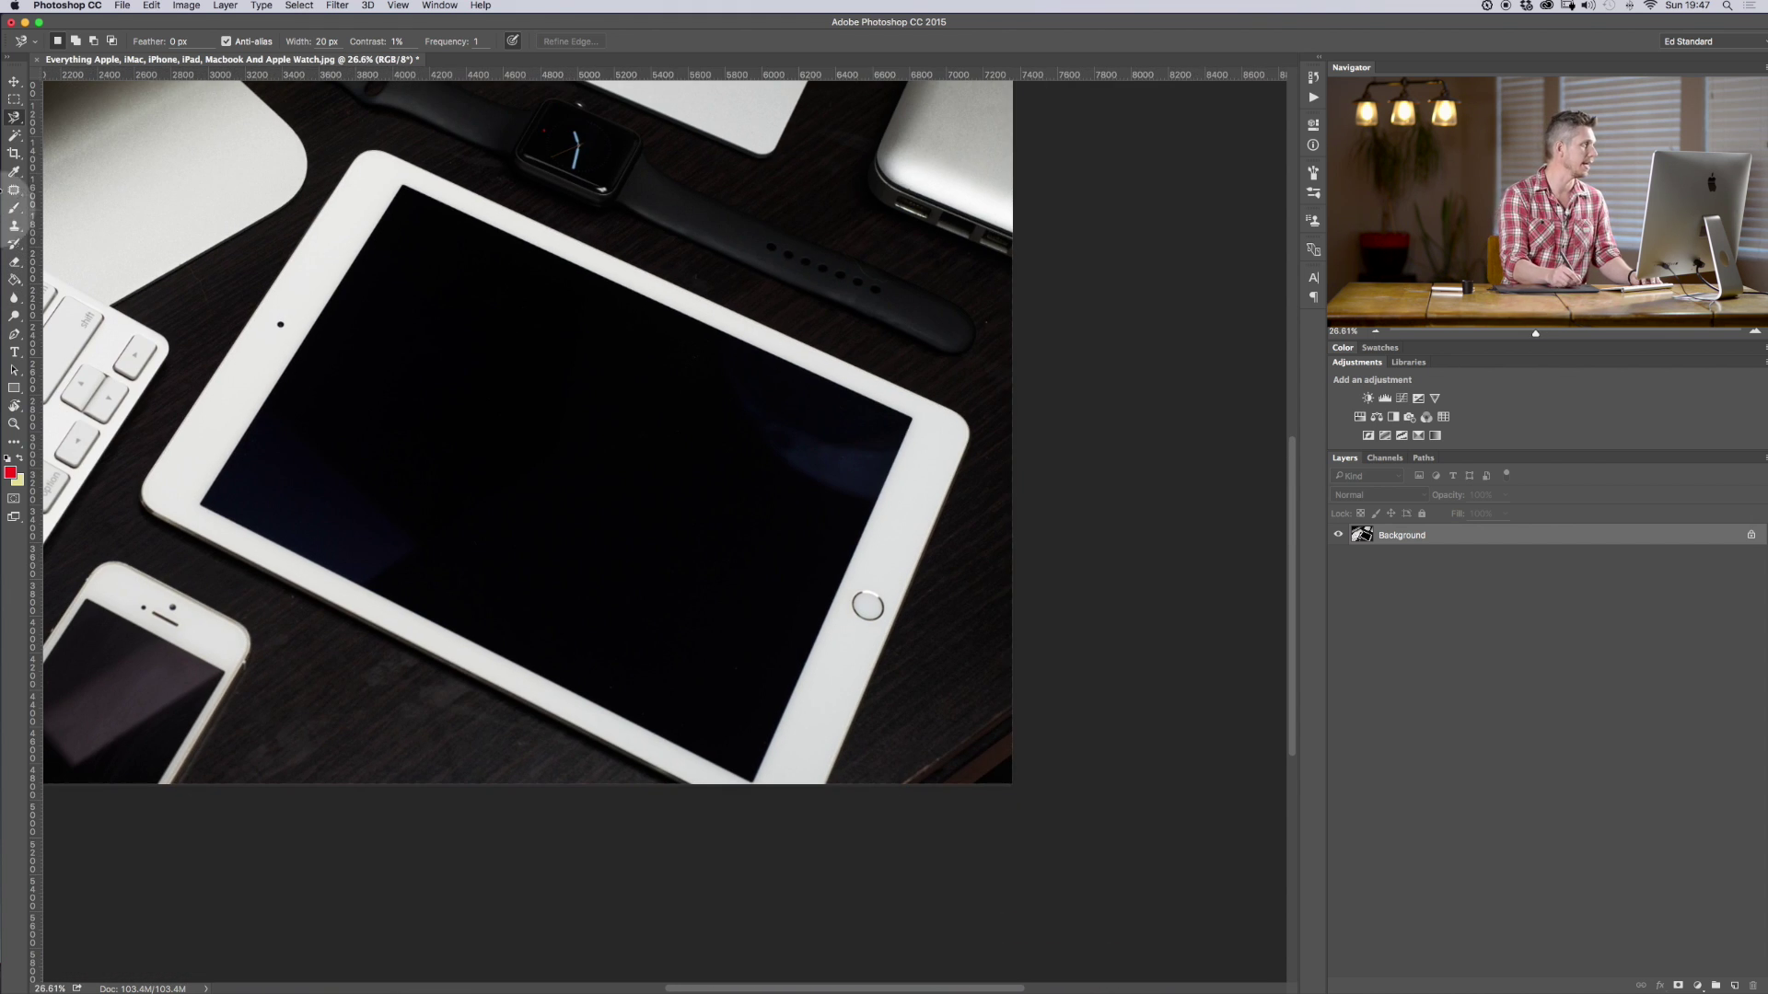
left_click(15, 135)
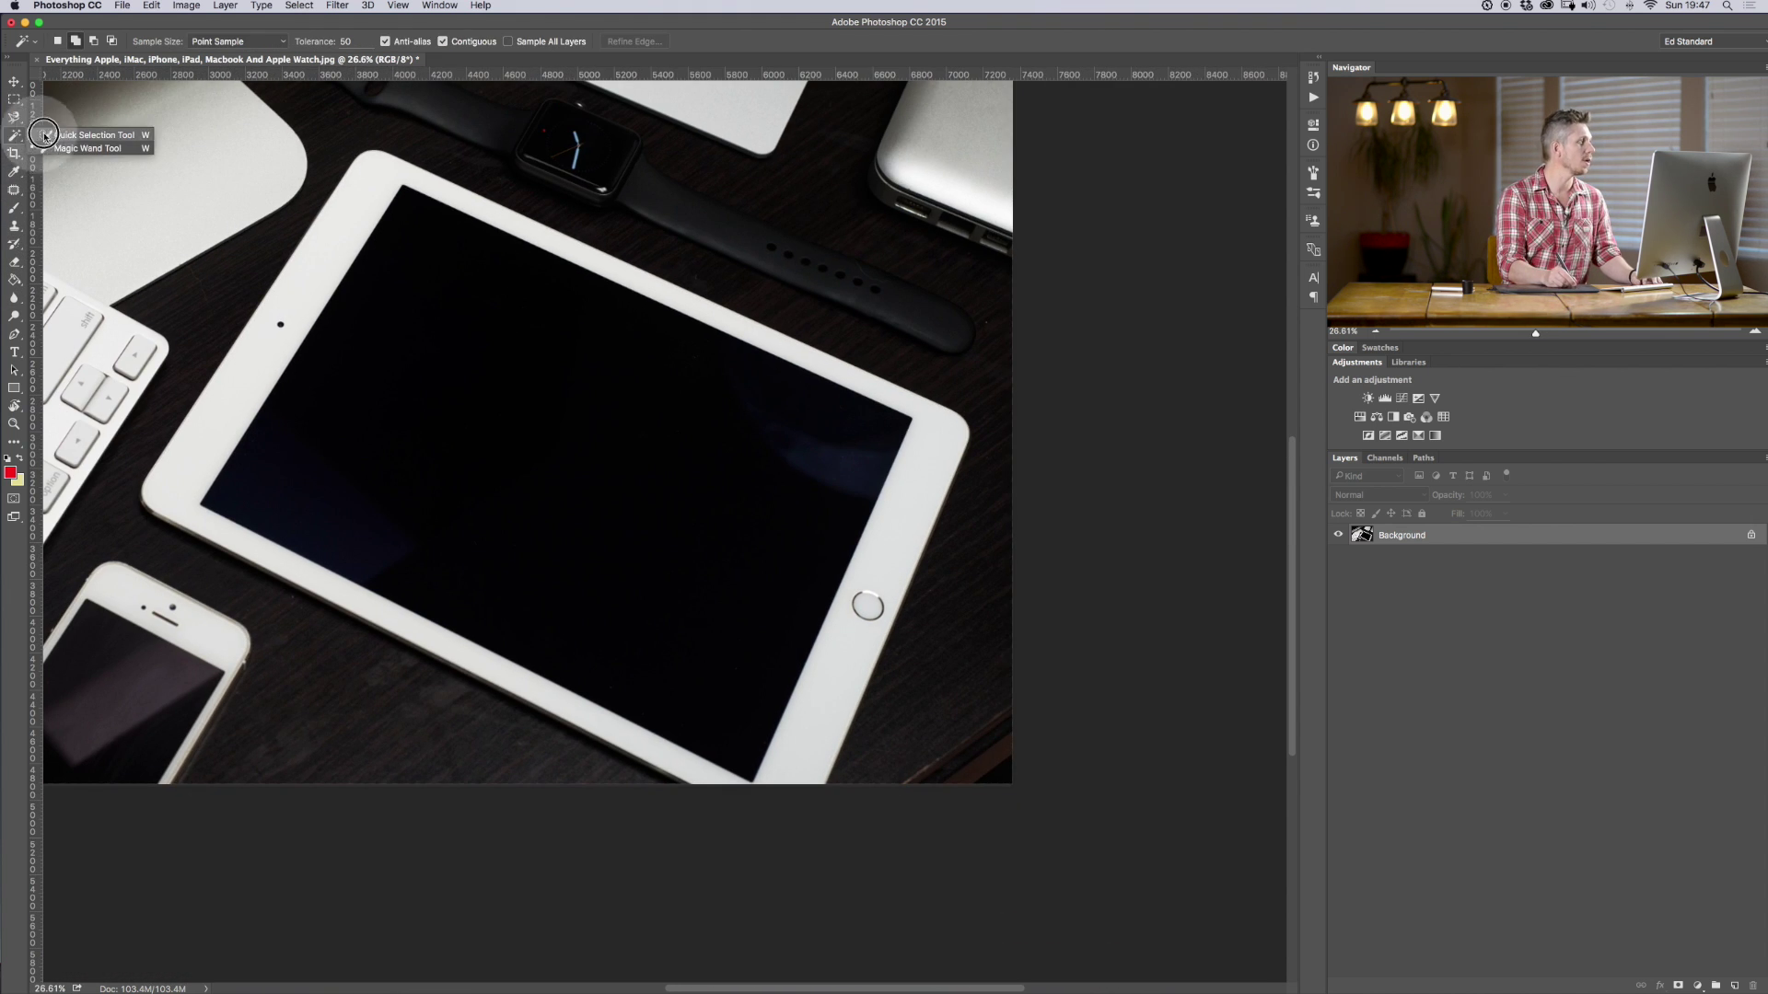
left_click_drag(560, 504, 700, 666)
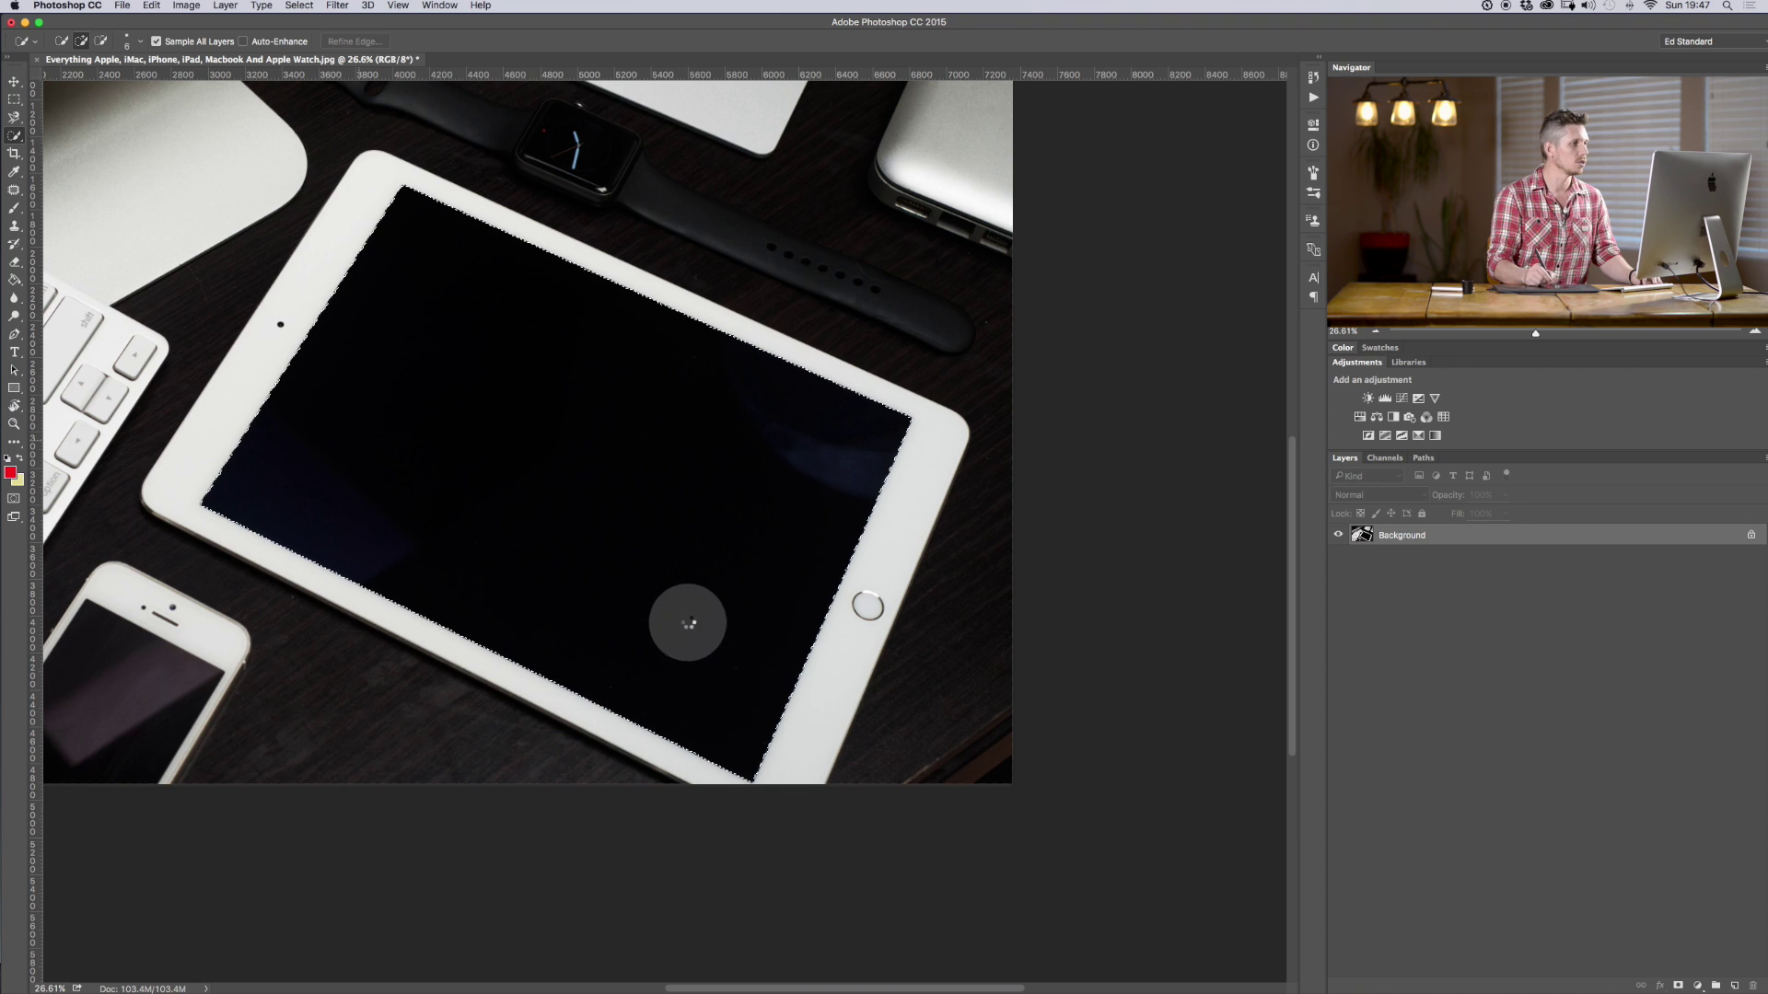
- Zoom to 100% and inspect the screen selection's edges in Quick Mask
left_click(13, 117)
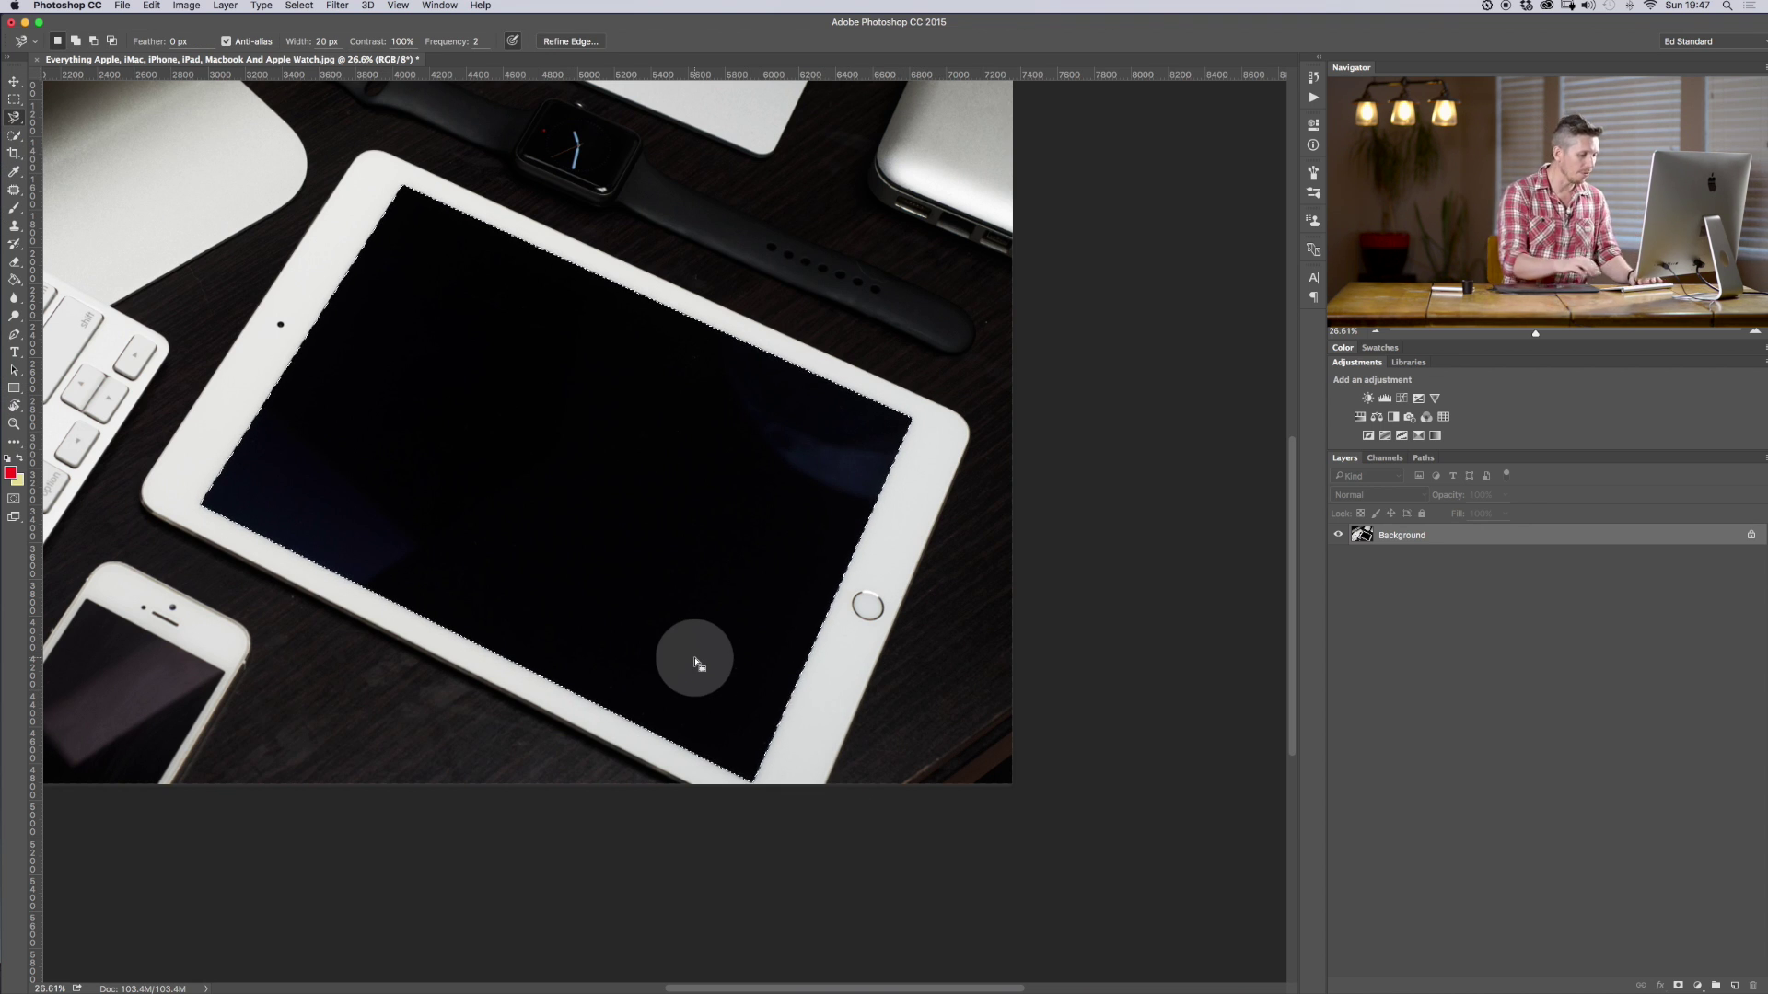
key("super+plus")
key("super+plus")
key("super+plus")
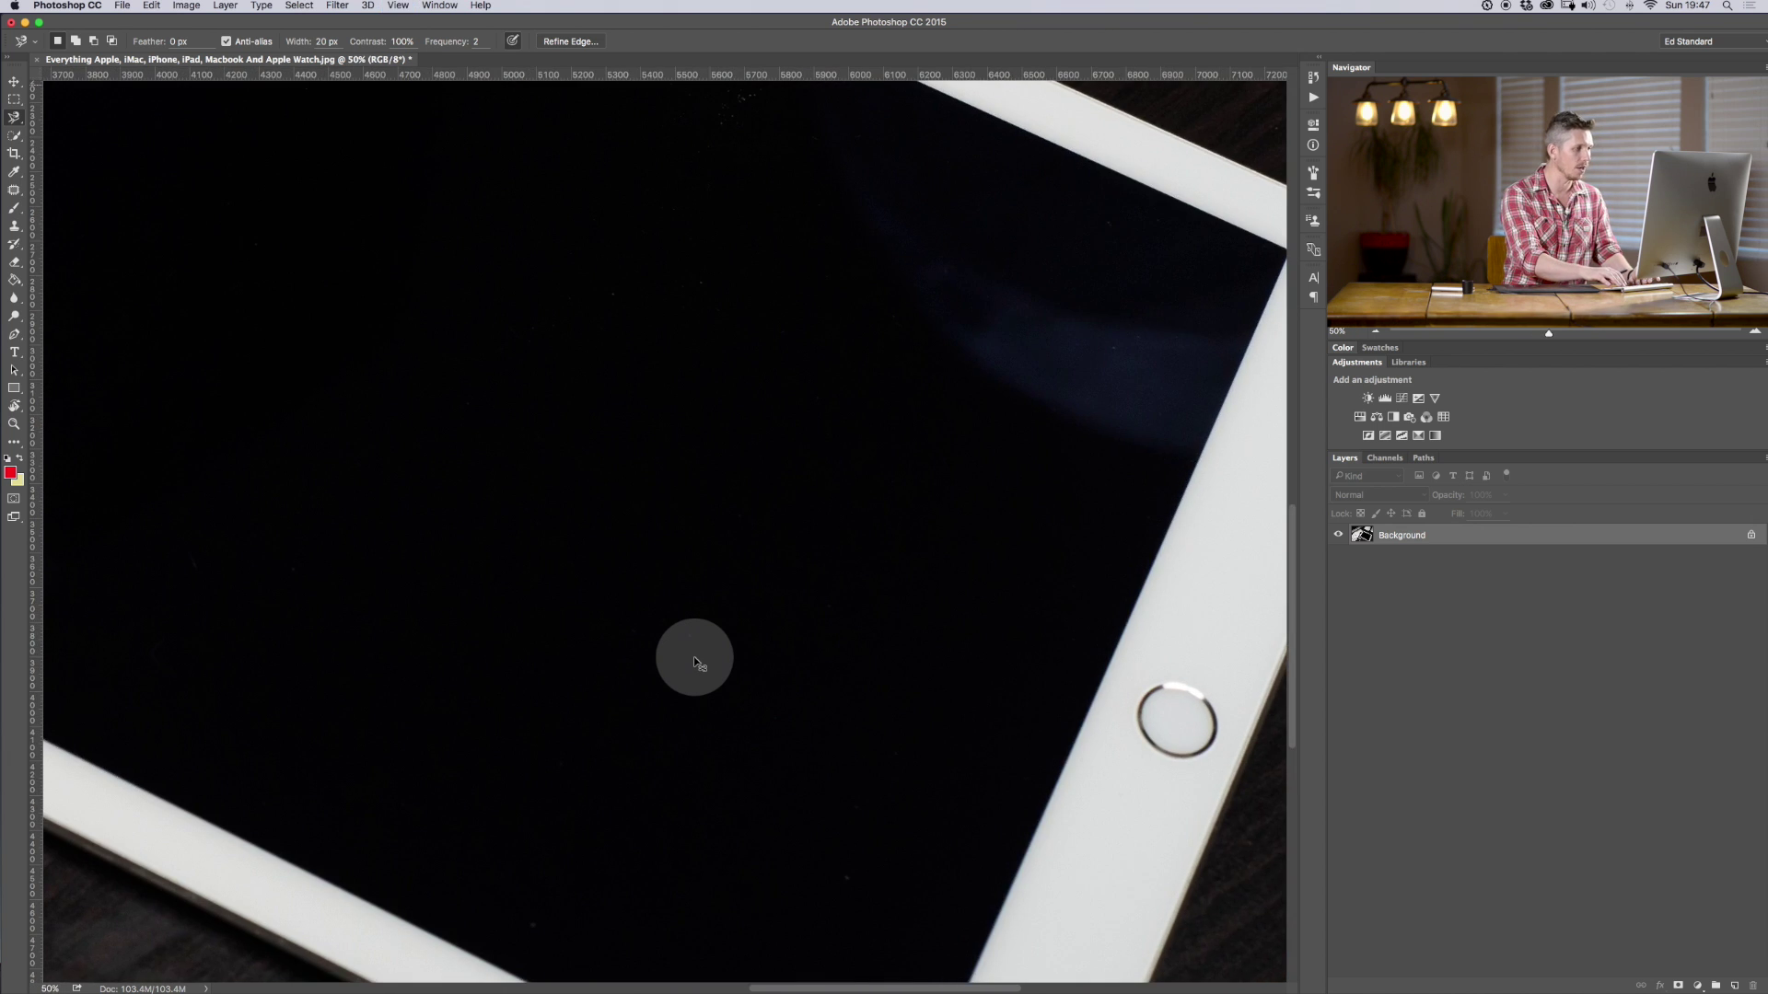
key("super+plus")
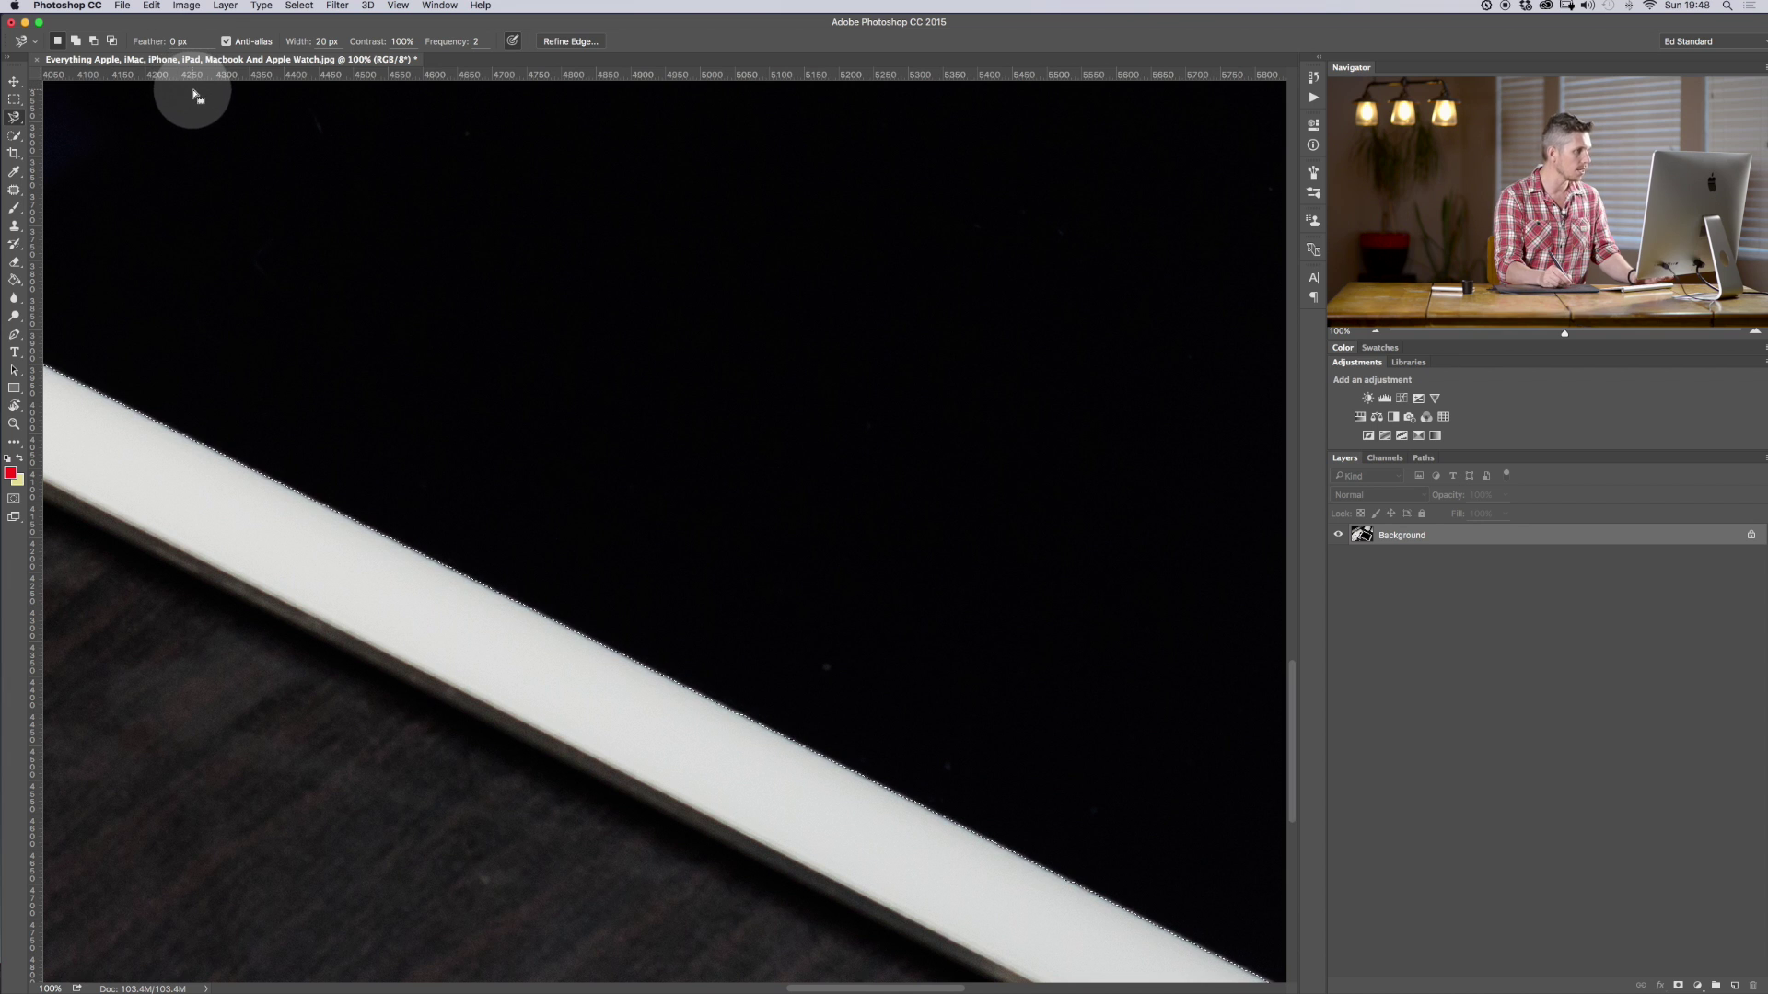
key("q")
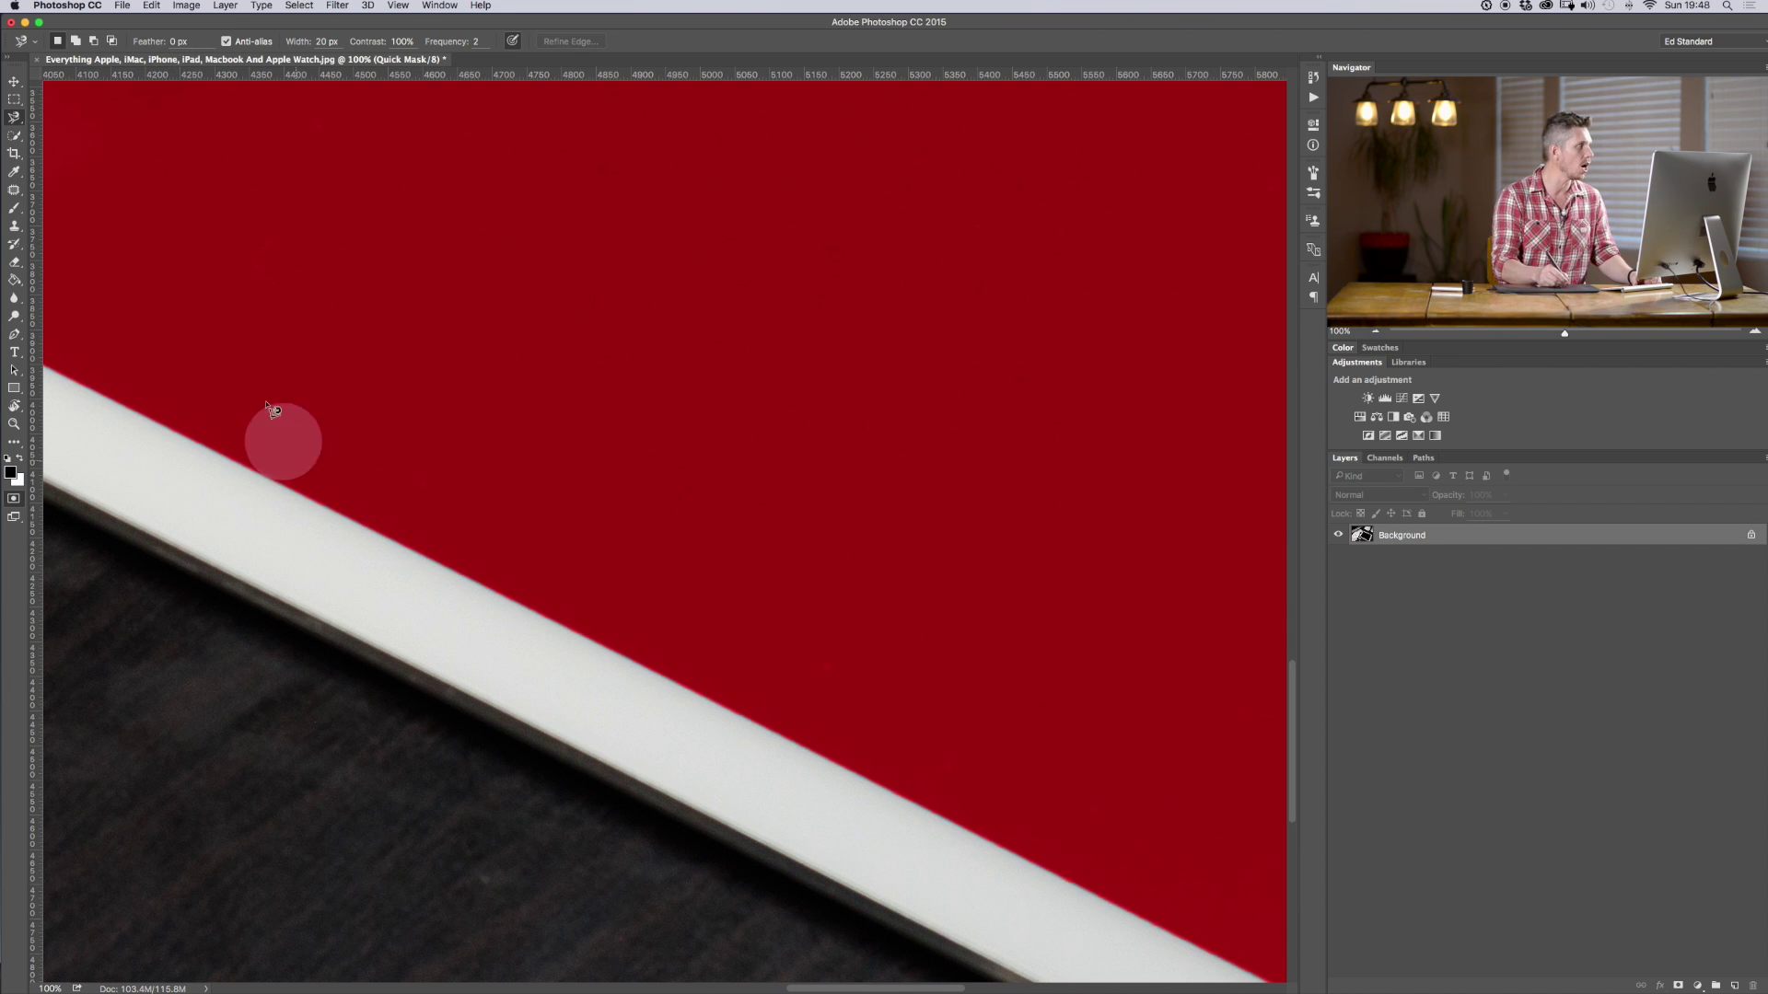
- Set feather to 50 px, zoom out, switch to the Polygonal Lasso and exit Quick Mask
left_click_drag(152, 41, 207, 42)
key("super+minus")
key("super+minus")
key("super+minus")
key("super+minus")
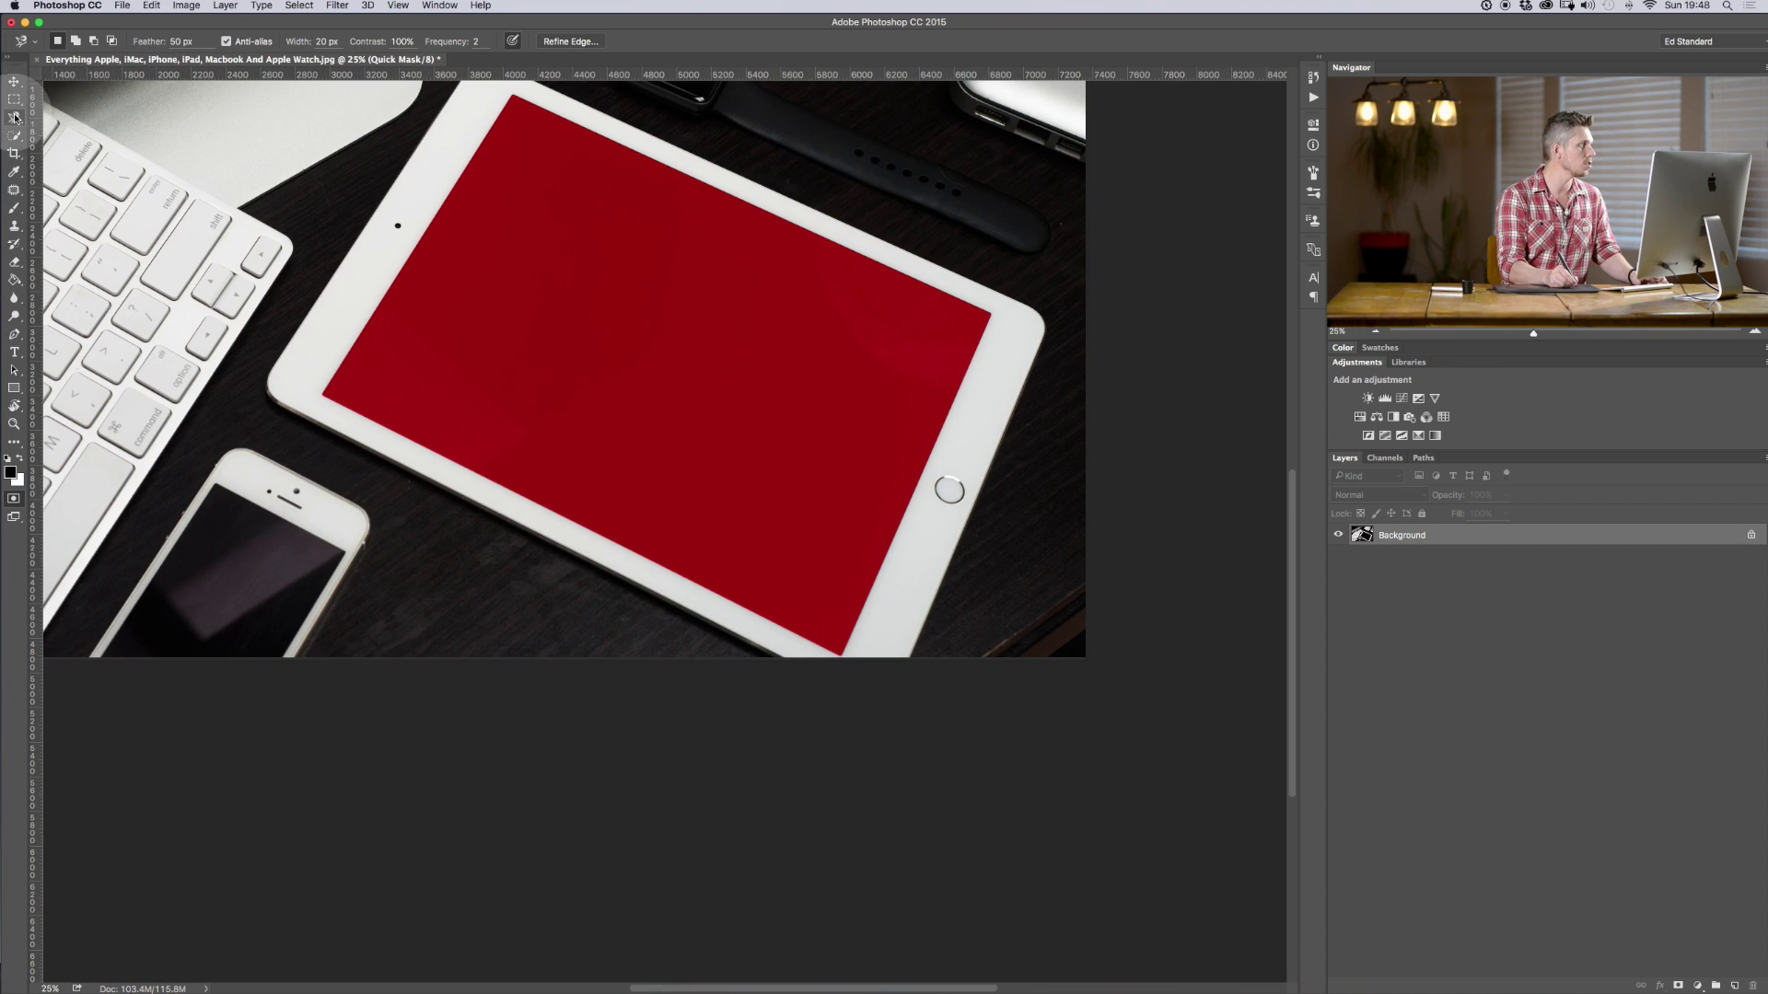
left_click_drag(14, 116, 55, 101)
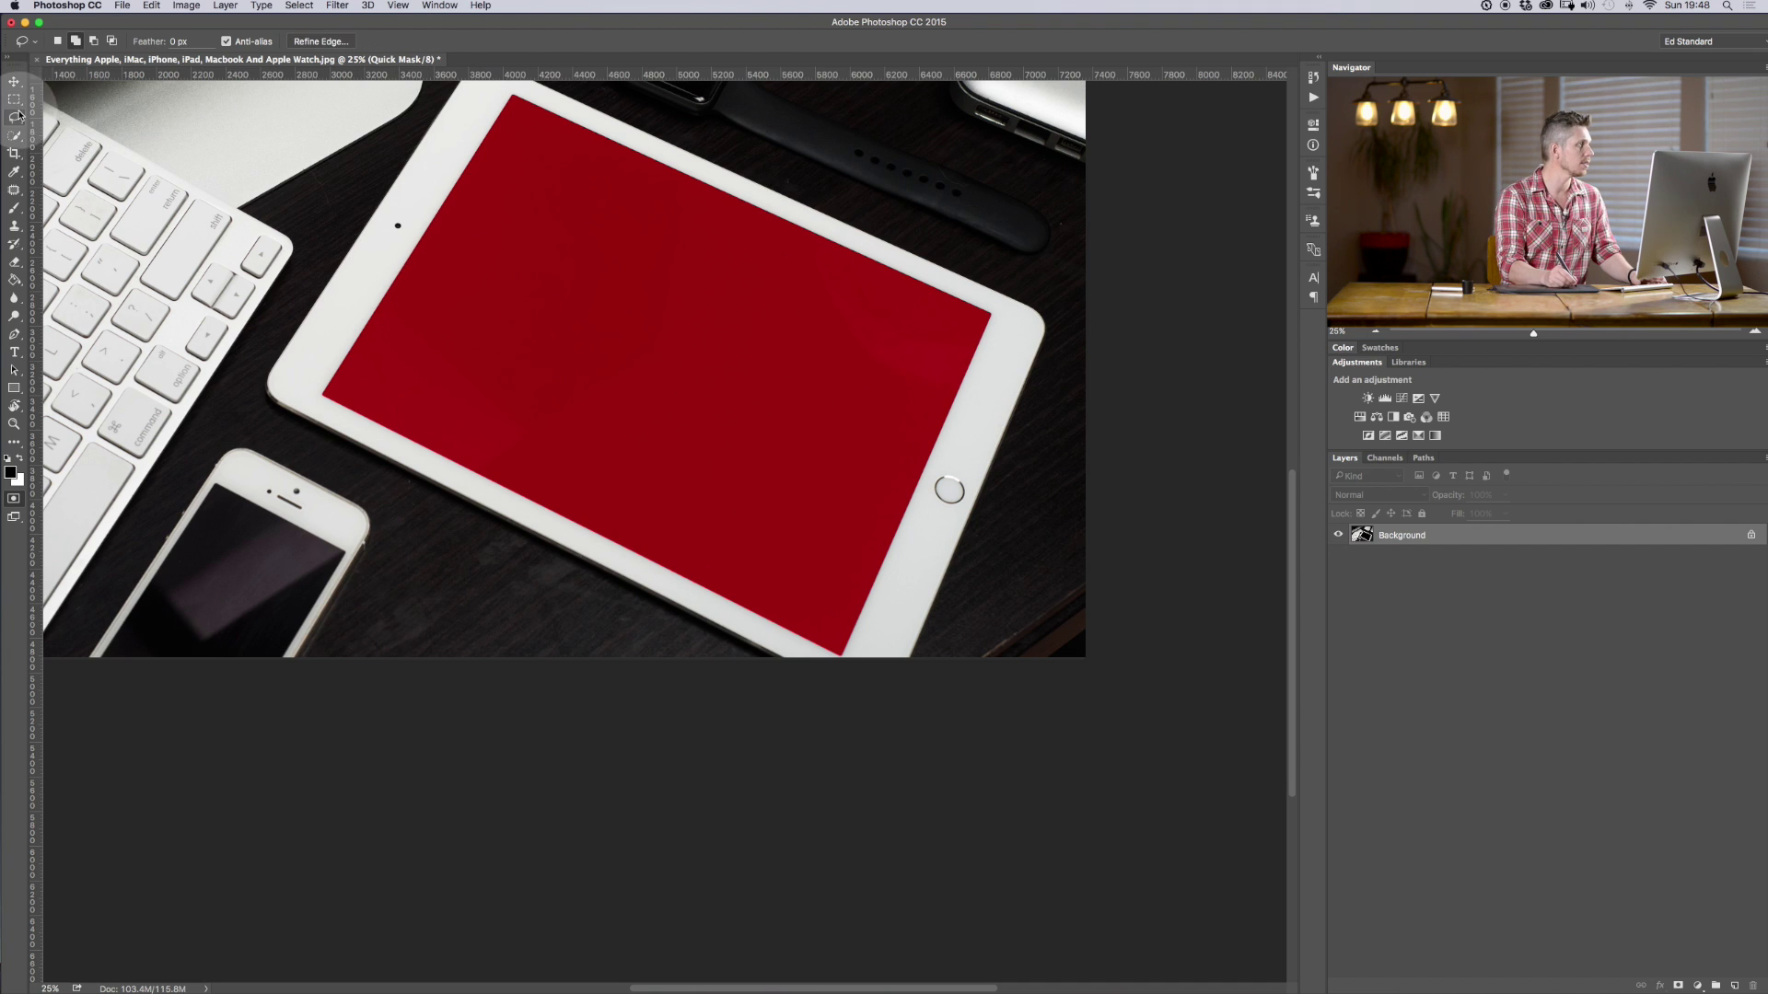
left_click_drag(20, 120, 74, 133)
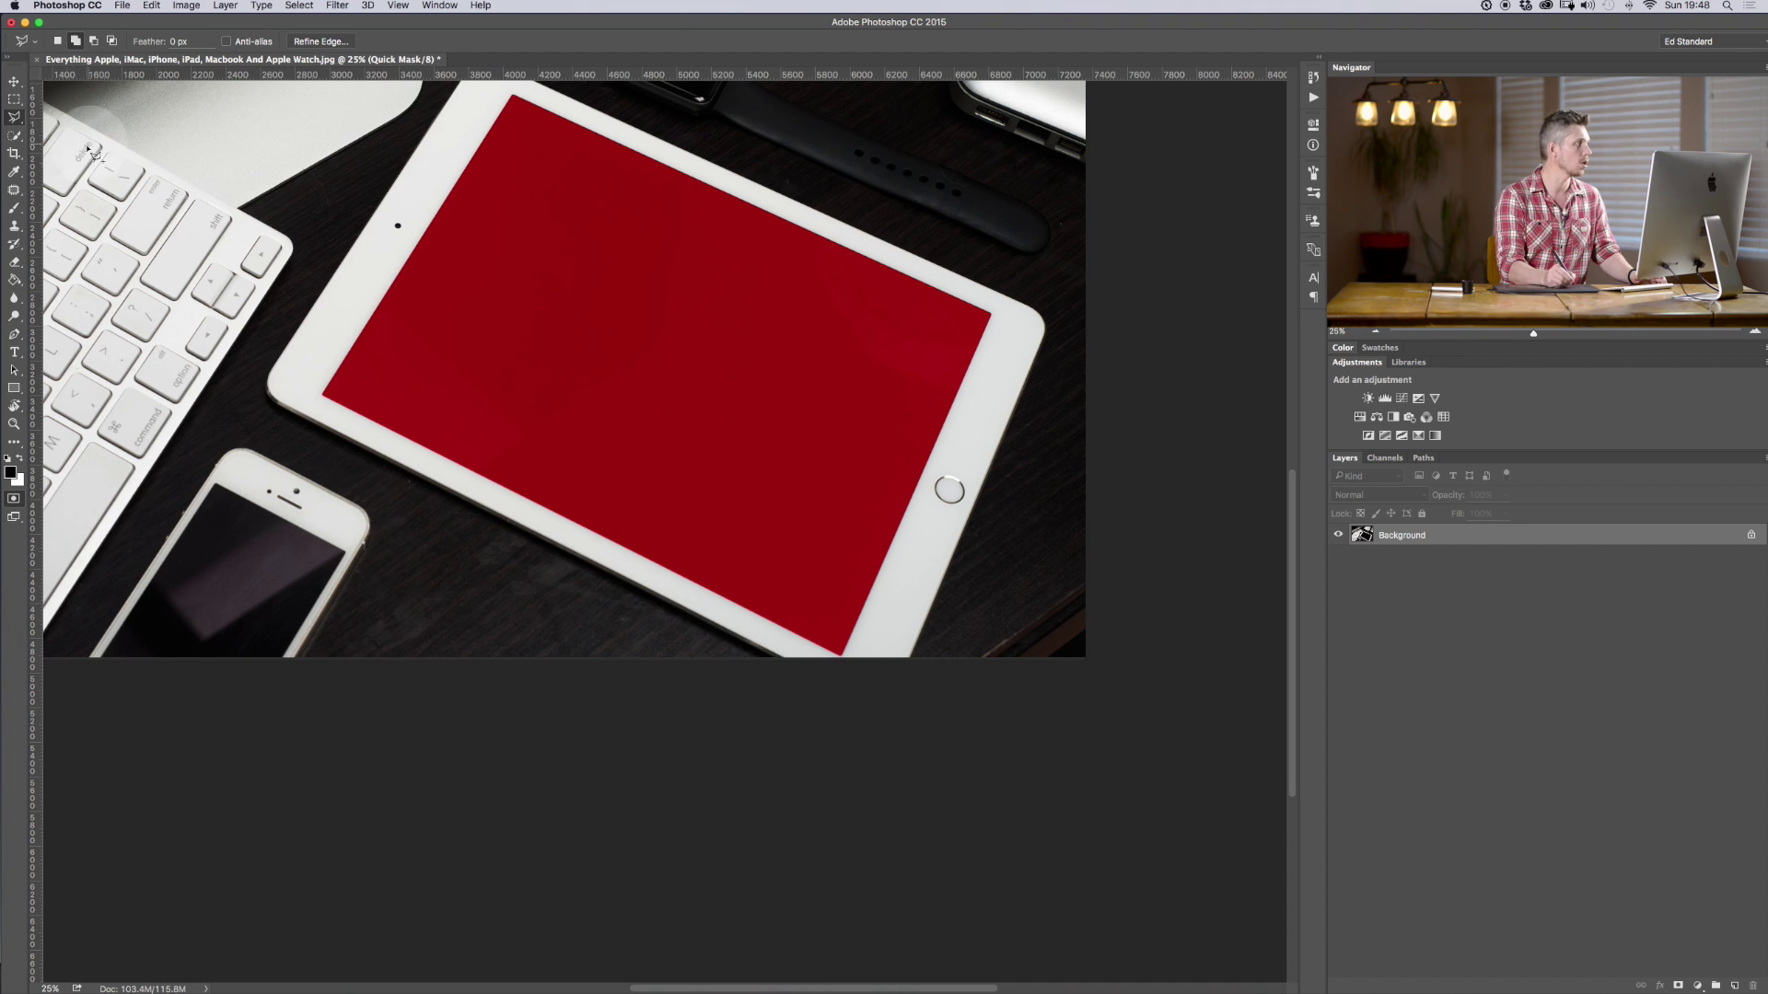
key("q")
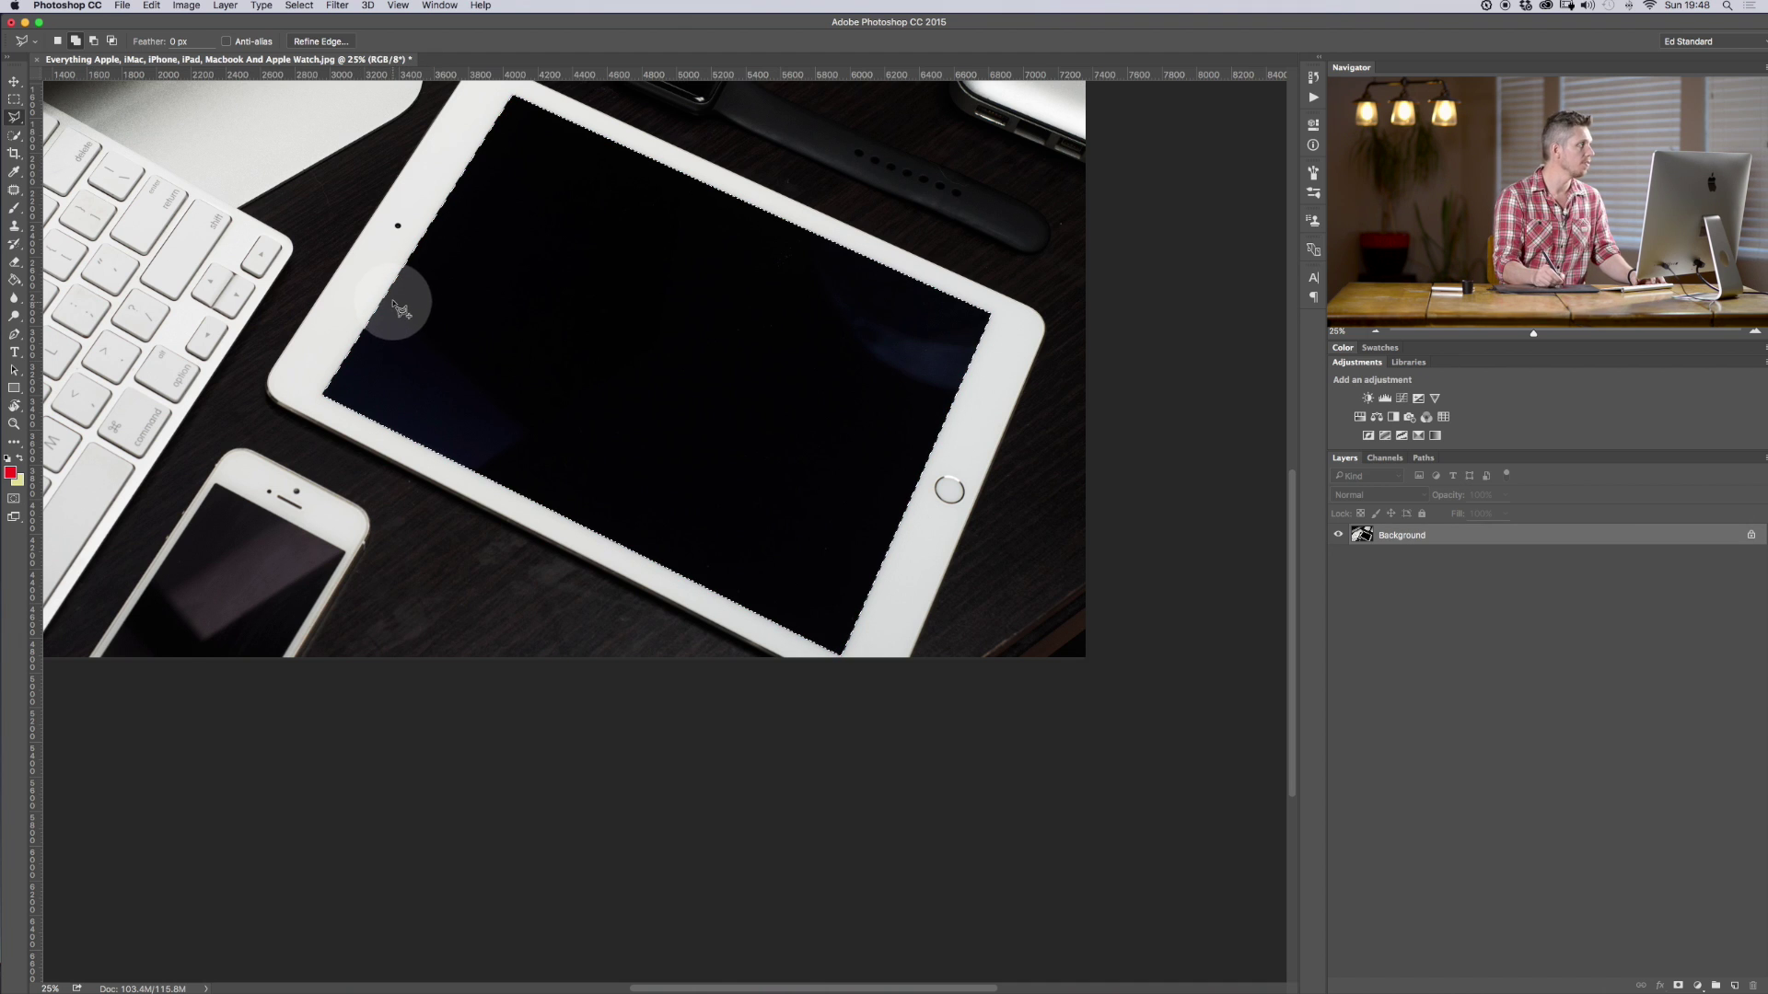
- In New Selection mode with 50 px feather, click the iPad screen's four corners to reselect it
left_click(59, 41)
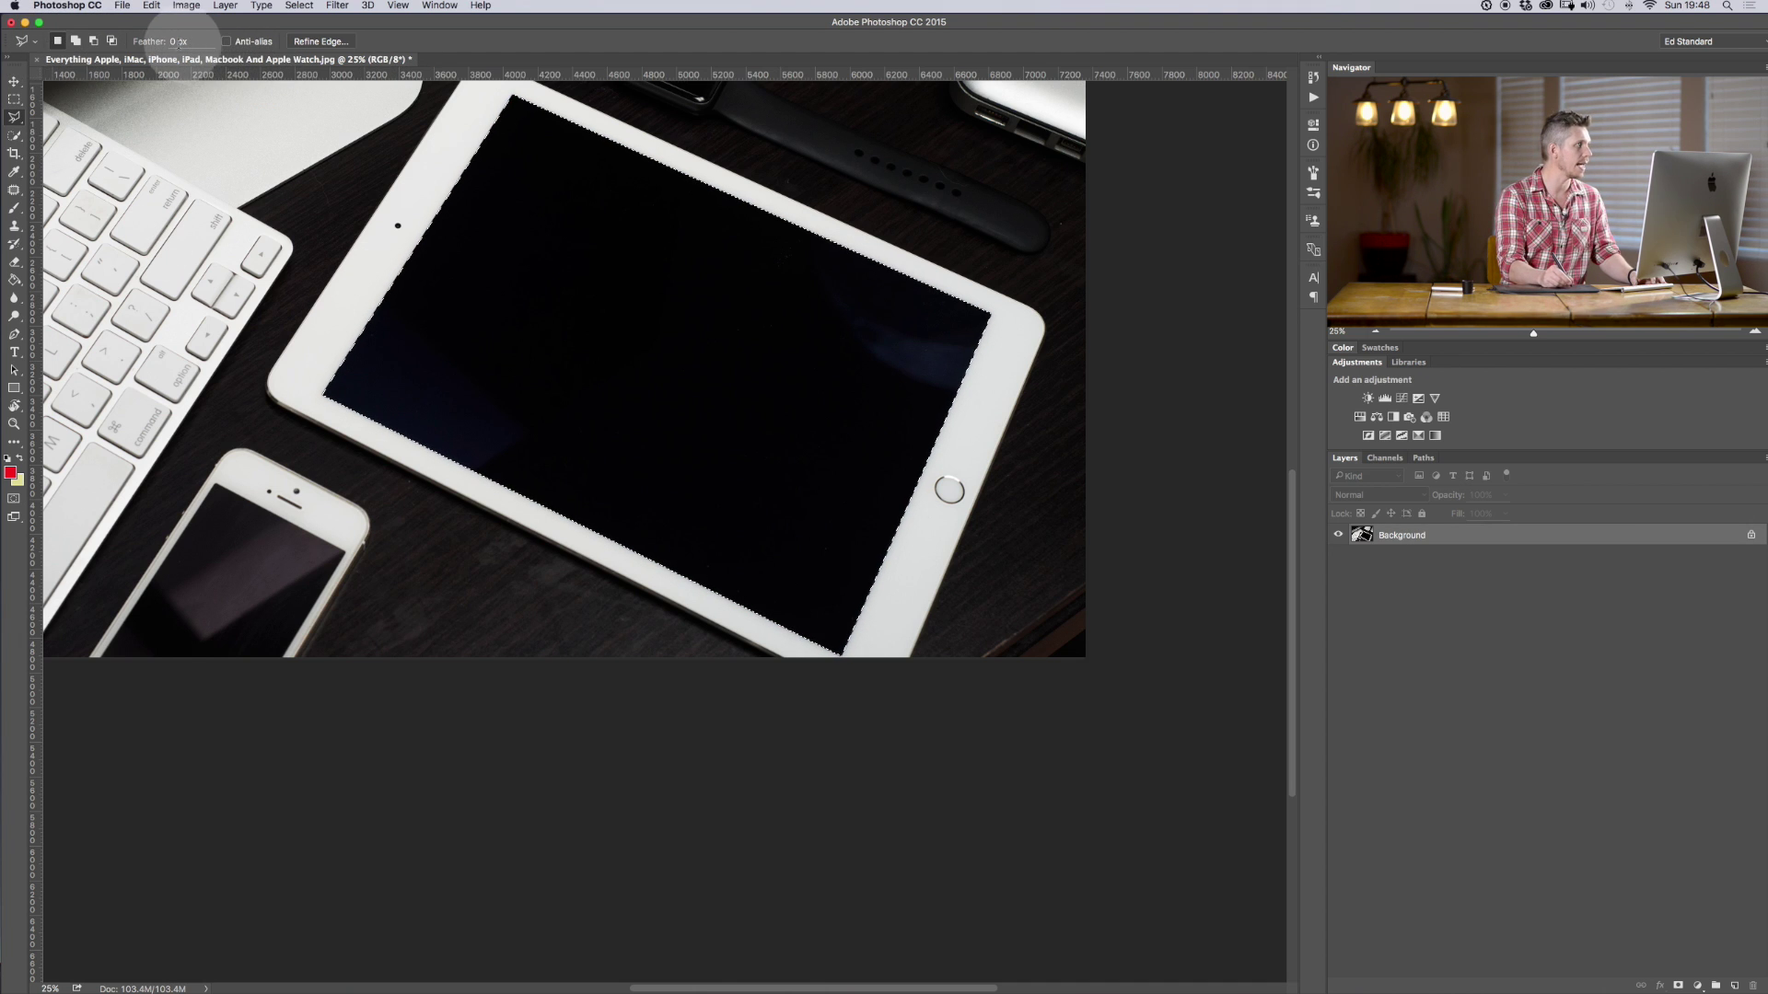
left_click(163, 41)
type("5")
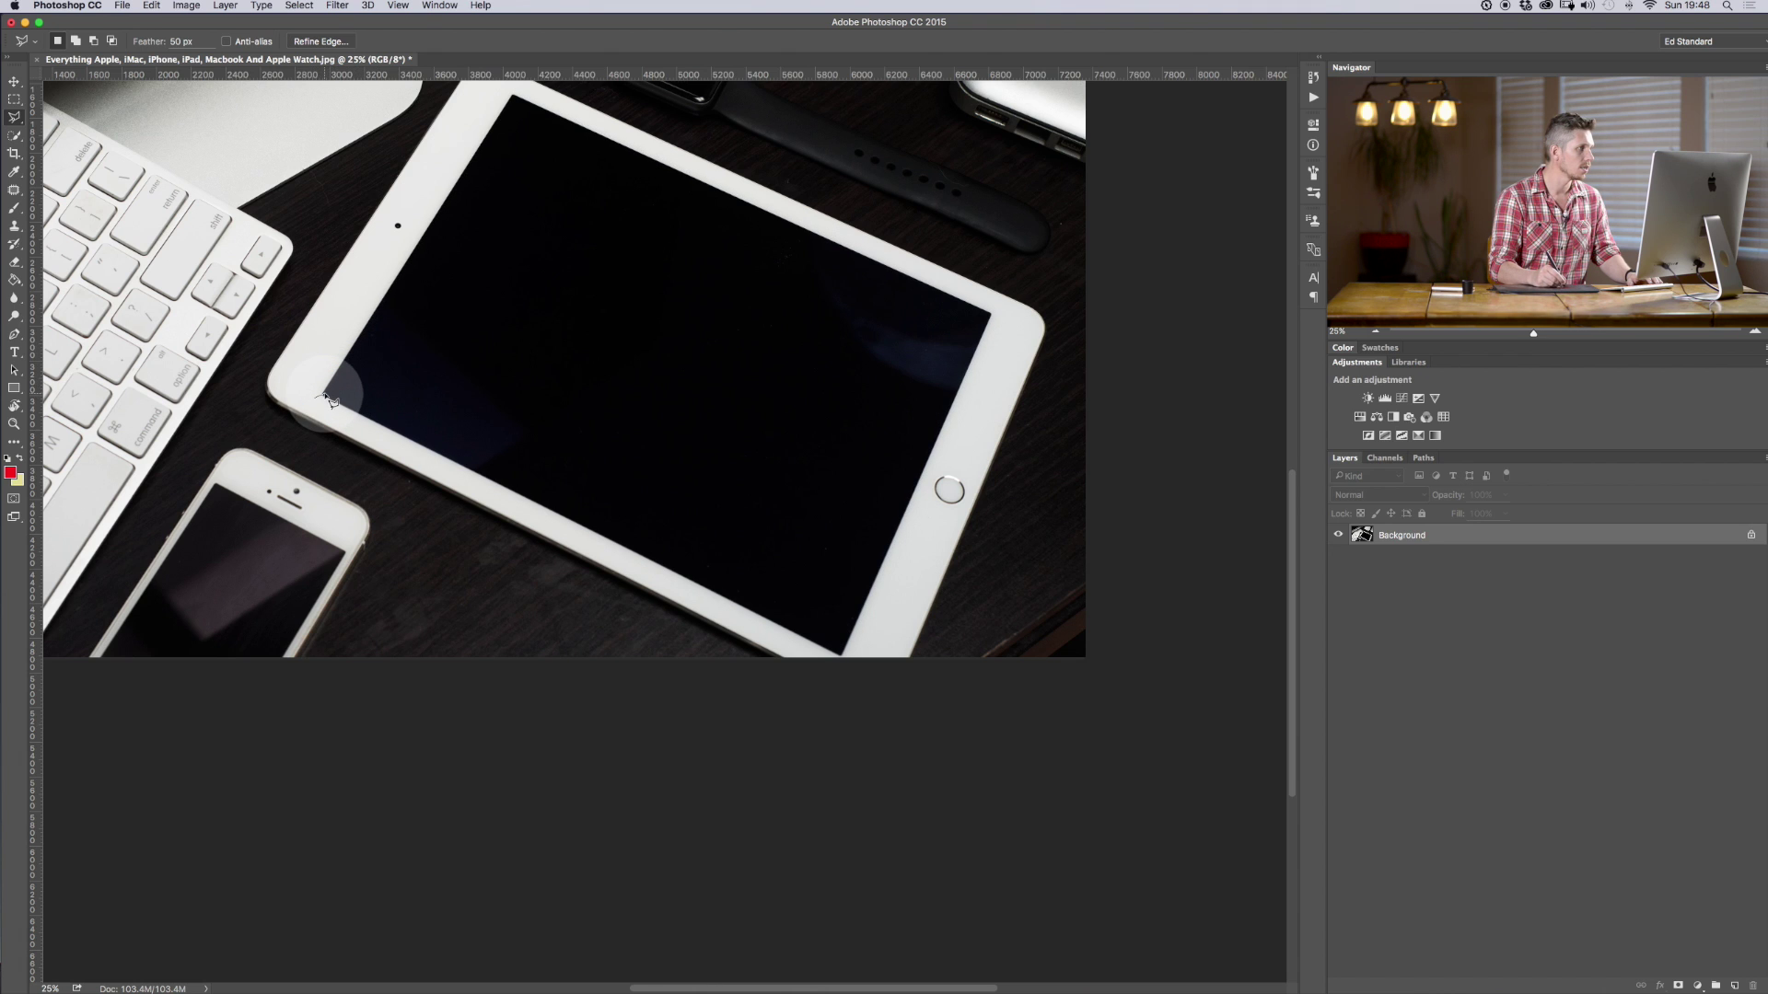
left_click(323, 396)
left_click(514, 96)
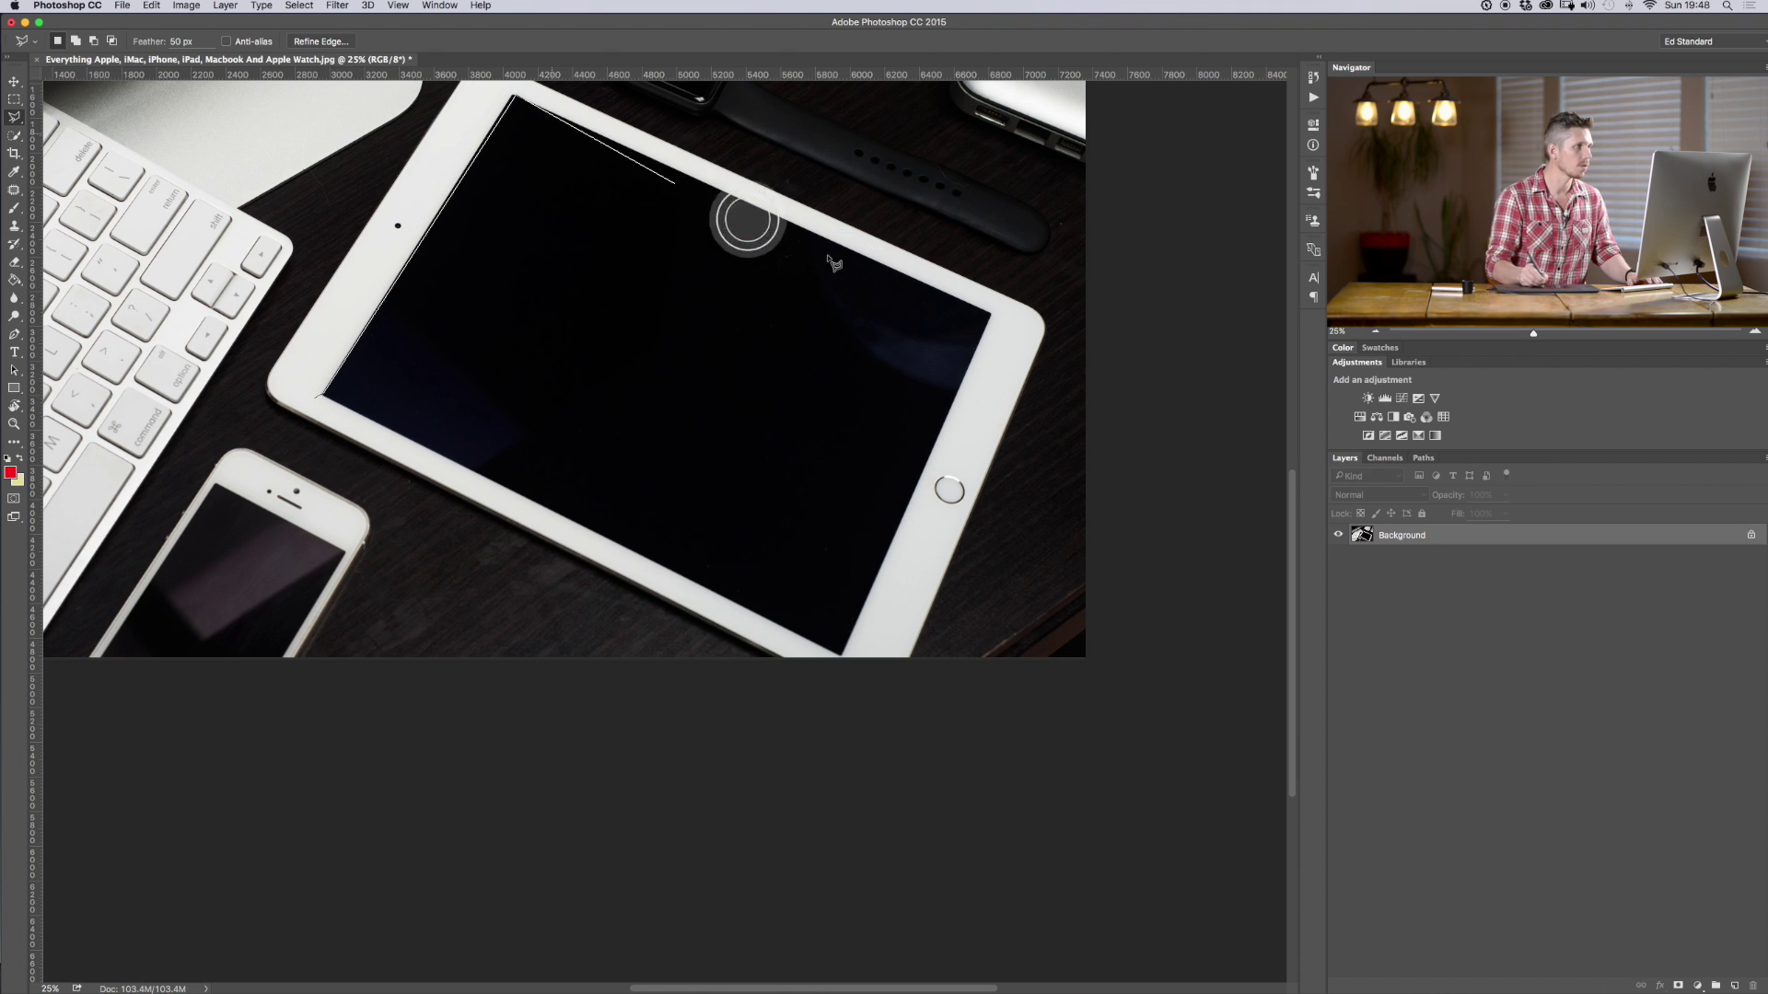
left_click(990, 313)
left_click(841, 655)
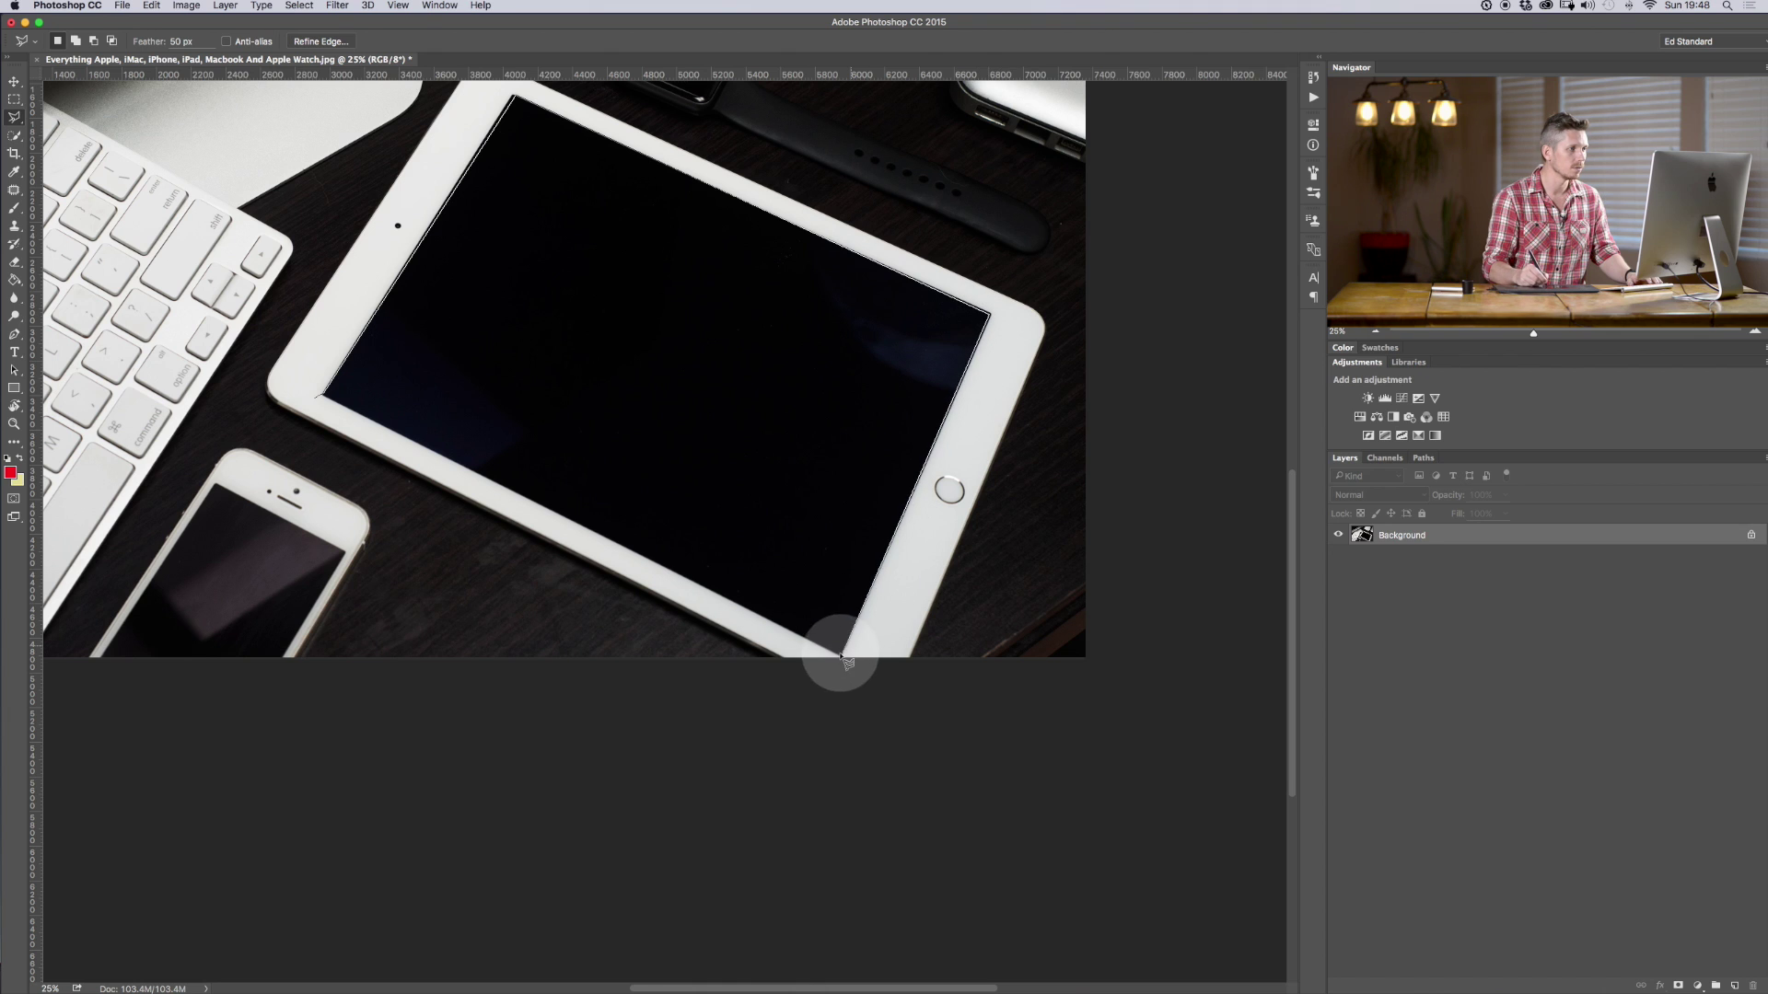
left_click(323, 397)
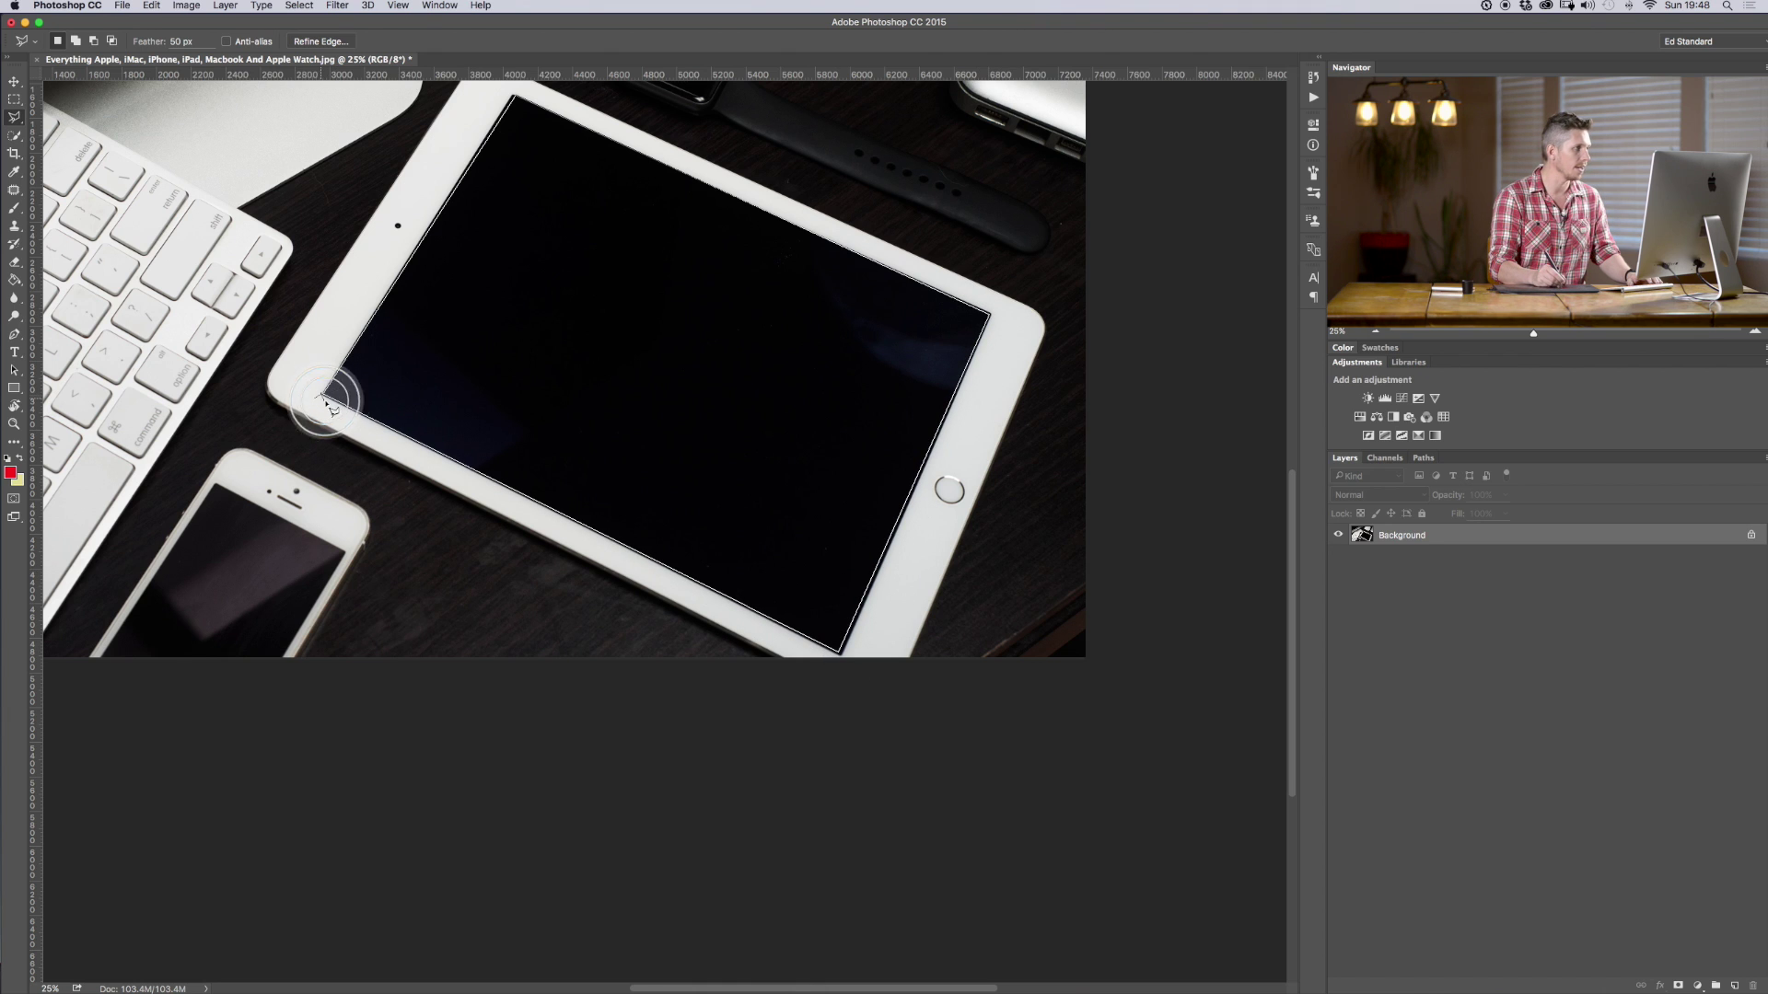
left_click(323, 397)
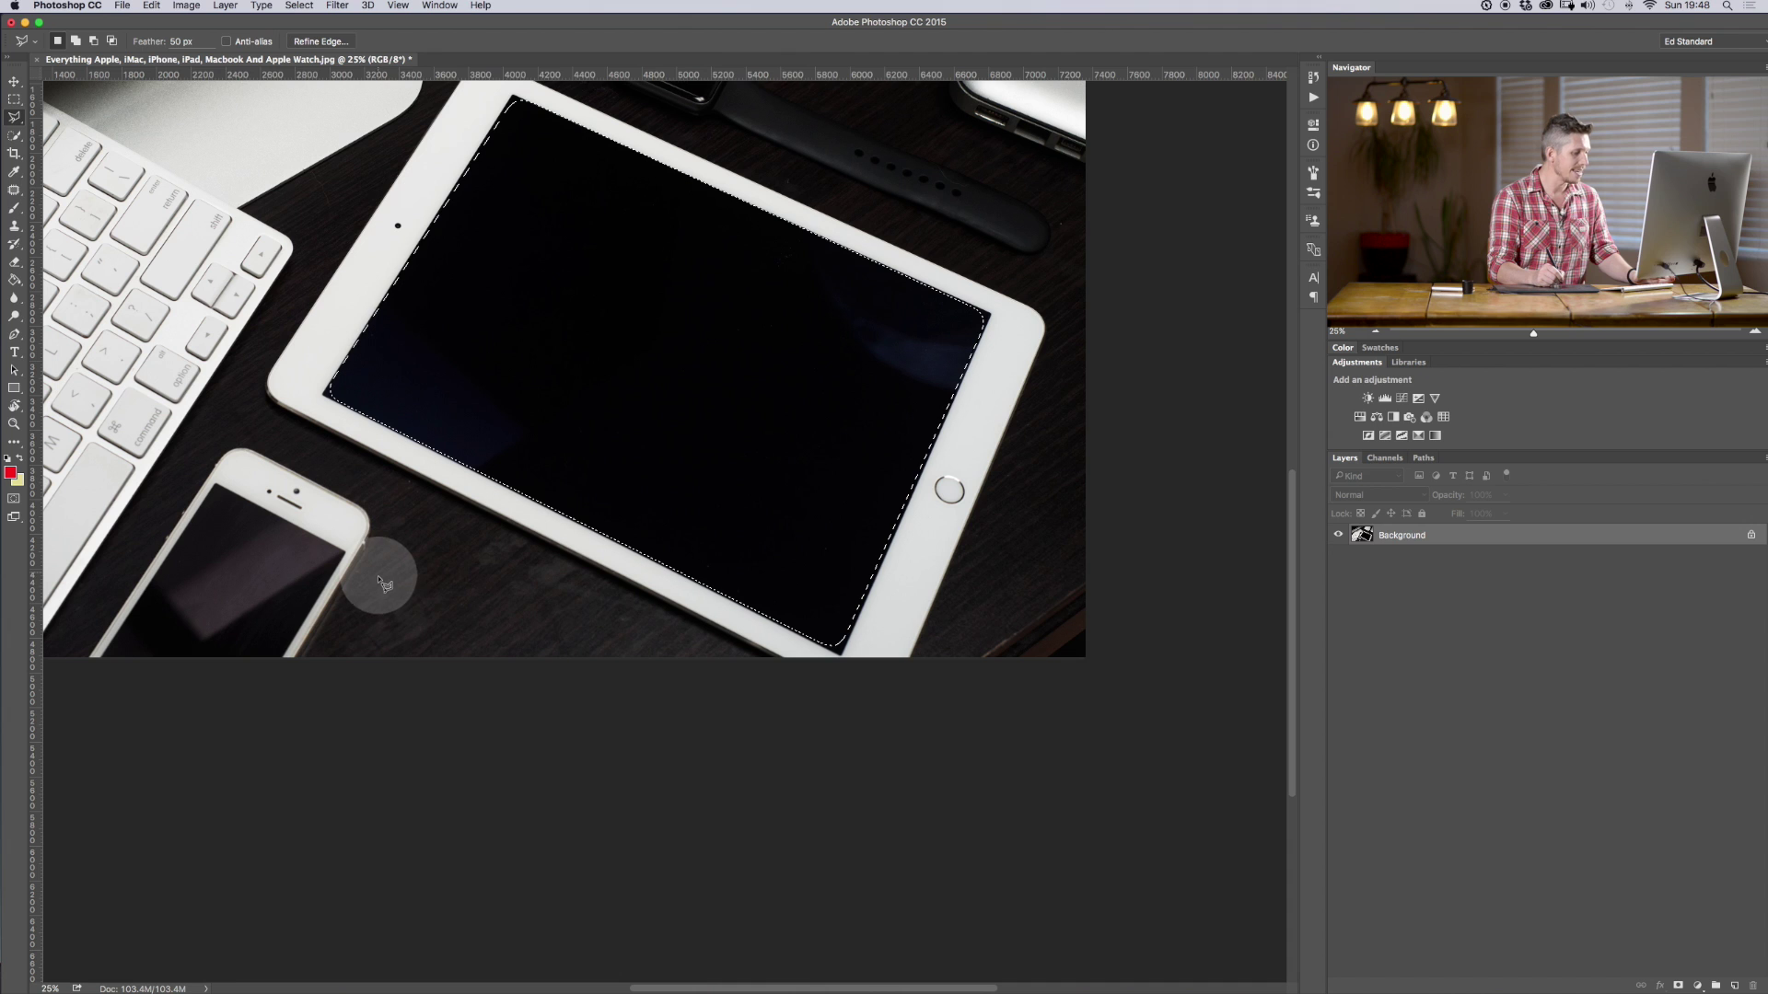
- Show the feathered screen selection as a red Quick Mask and fit the whole photo on screen
key("q")
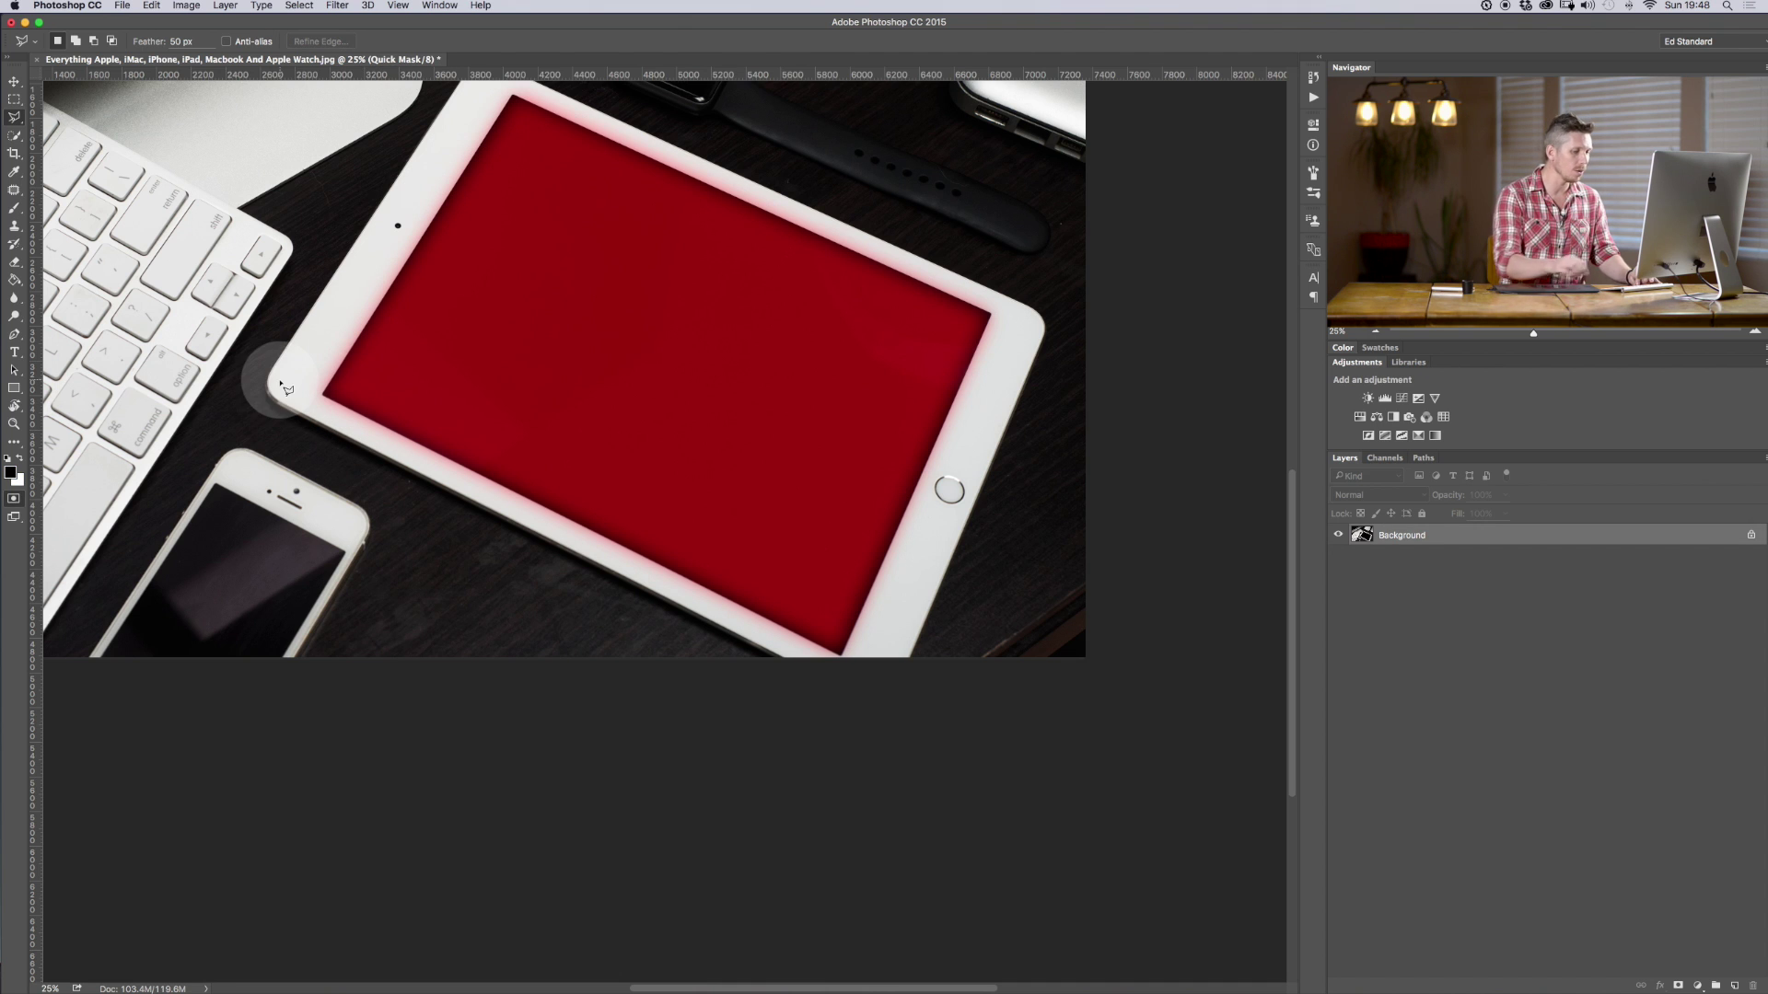
key("super+minus")
key("super+minus")
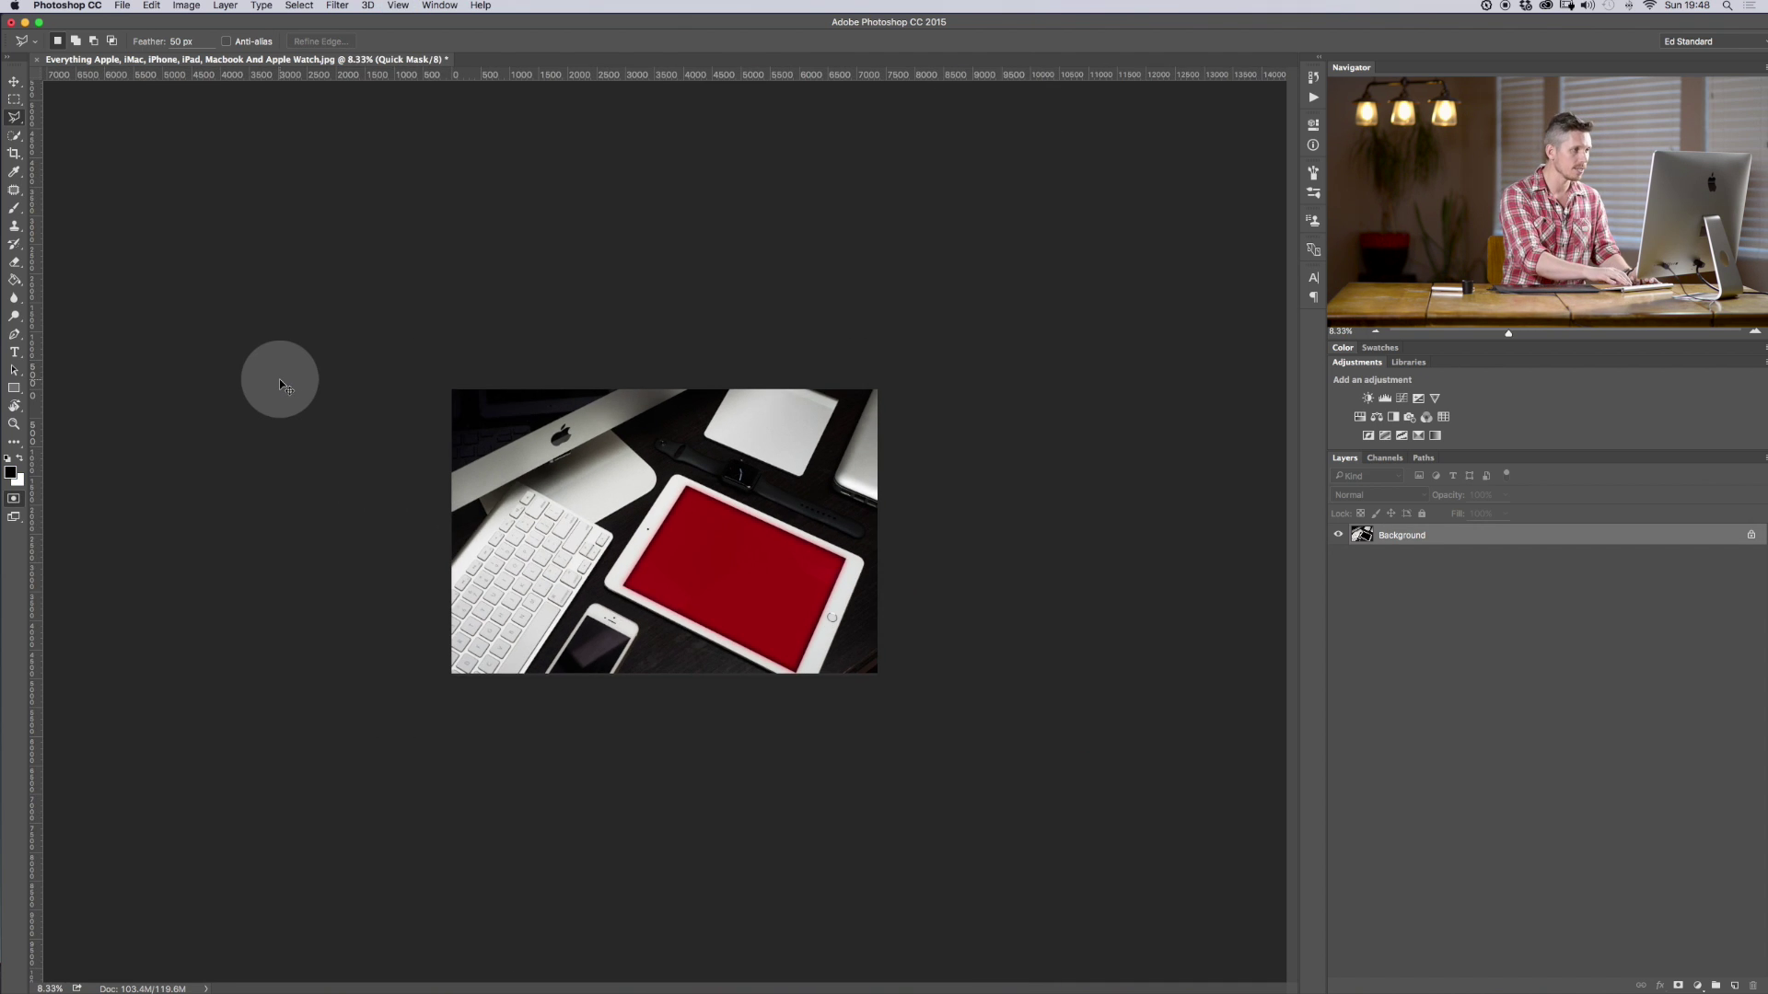
key("super+0")
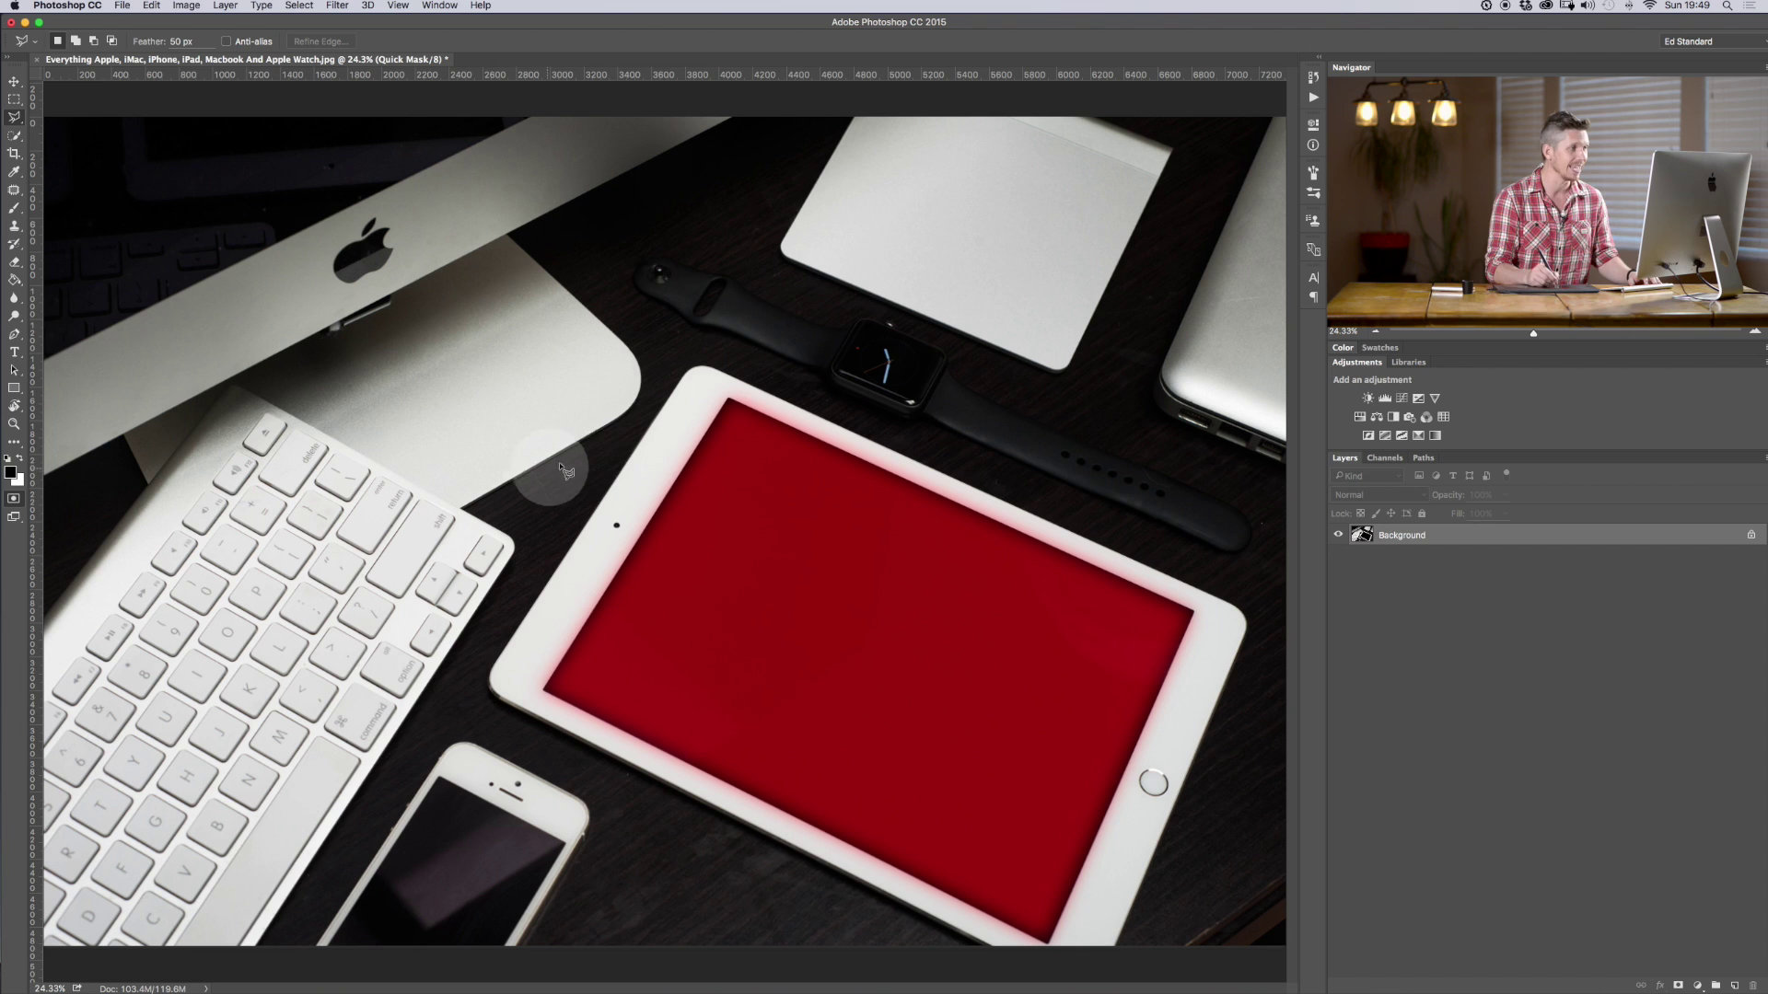
- Switch between the lasso and Rectangular Marquee tools and cancel the accidental document close
left_click(16, 117)
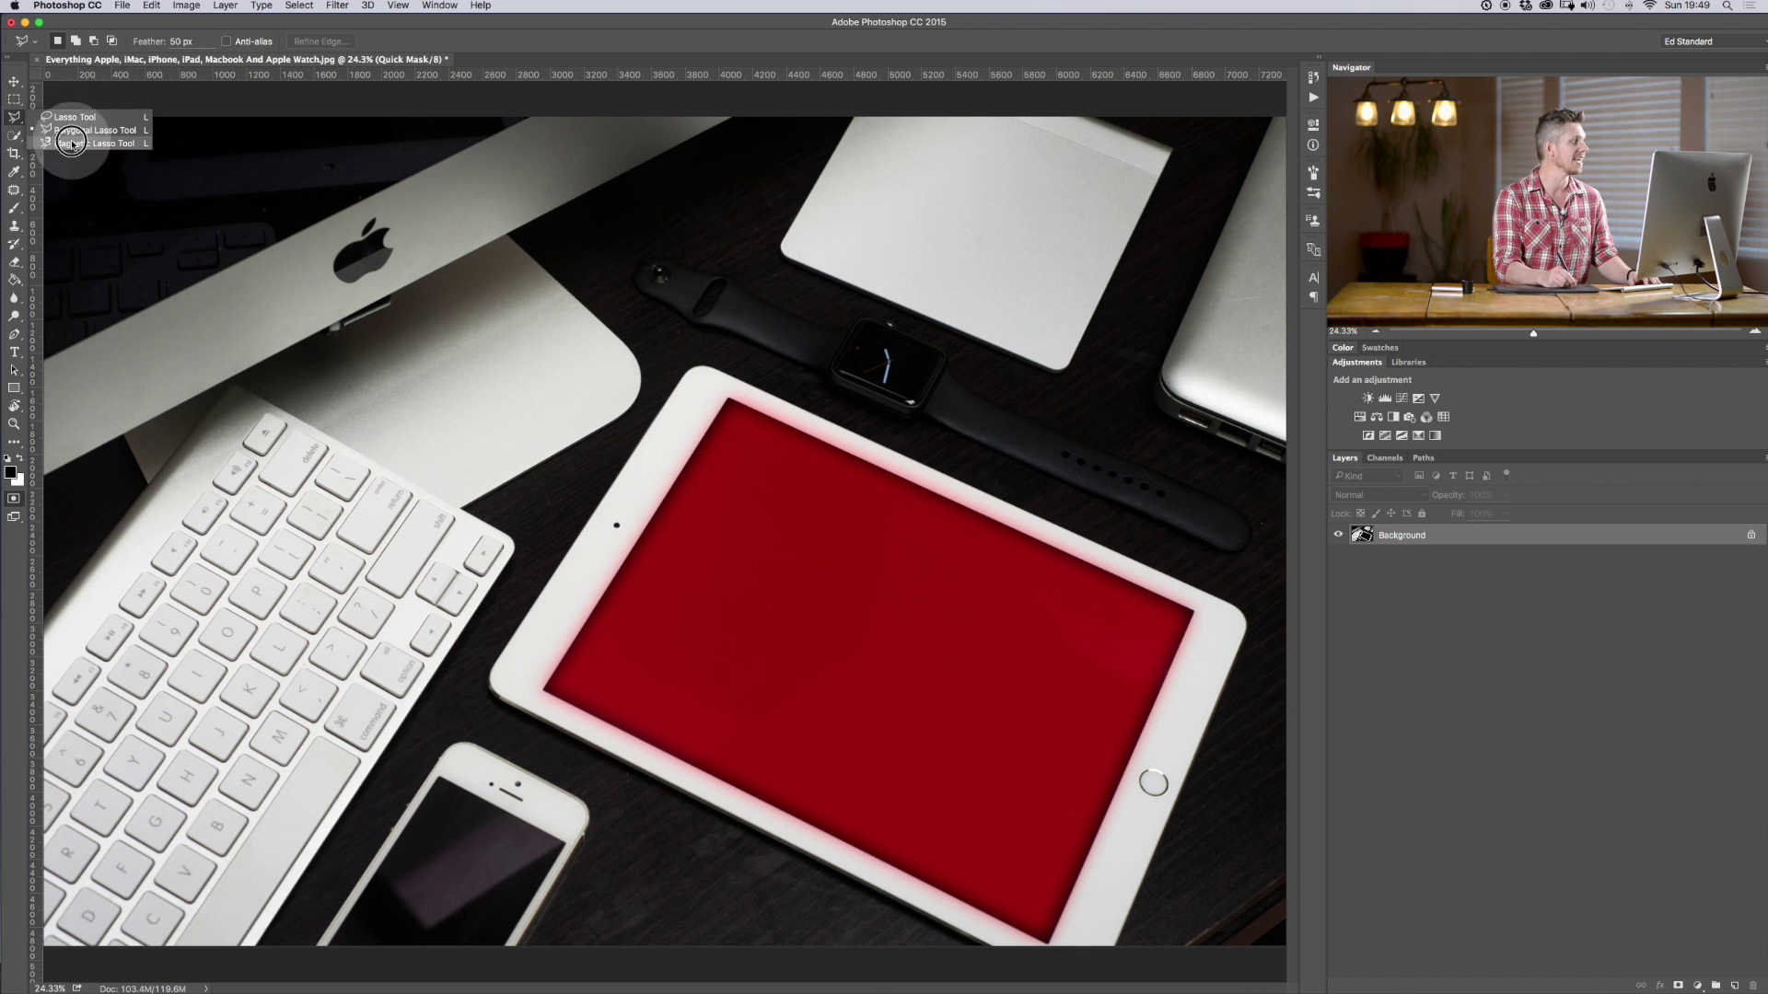
key("m")
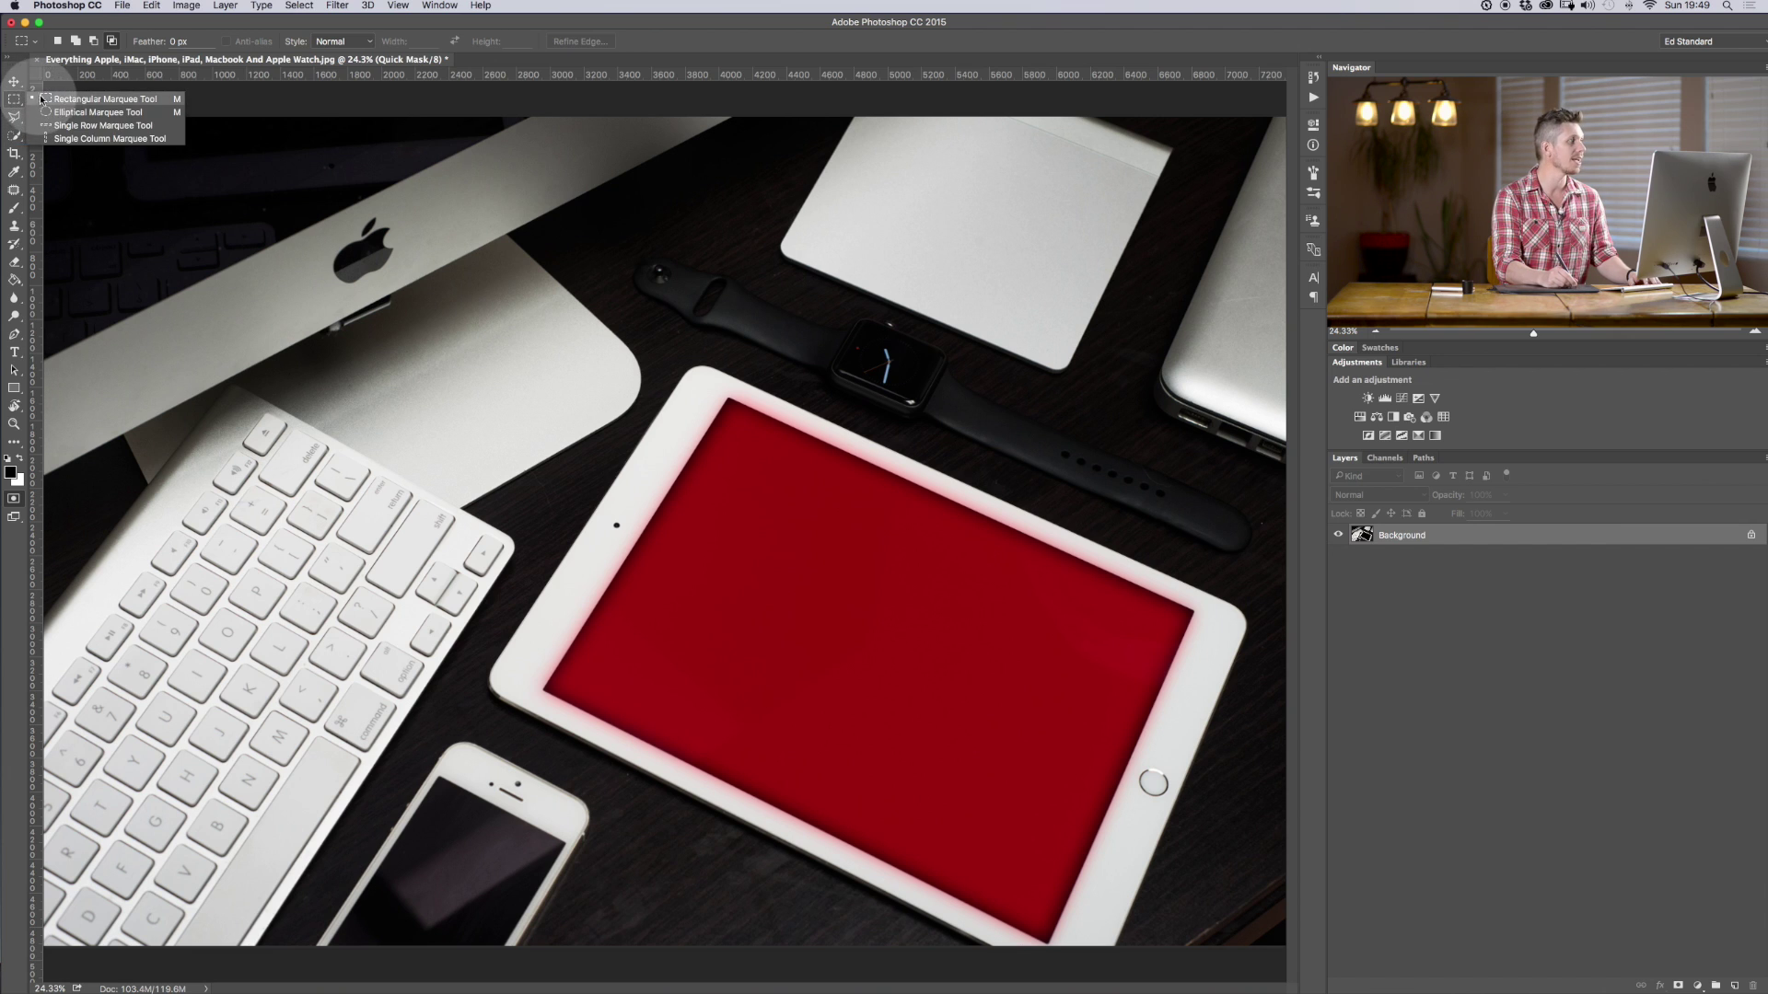
left_click(15, 117)
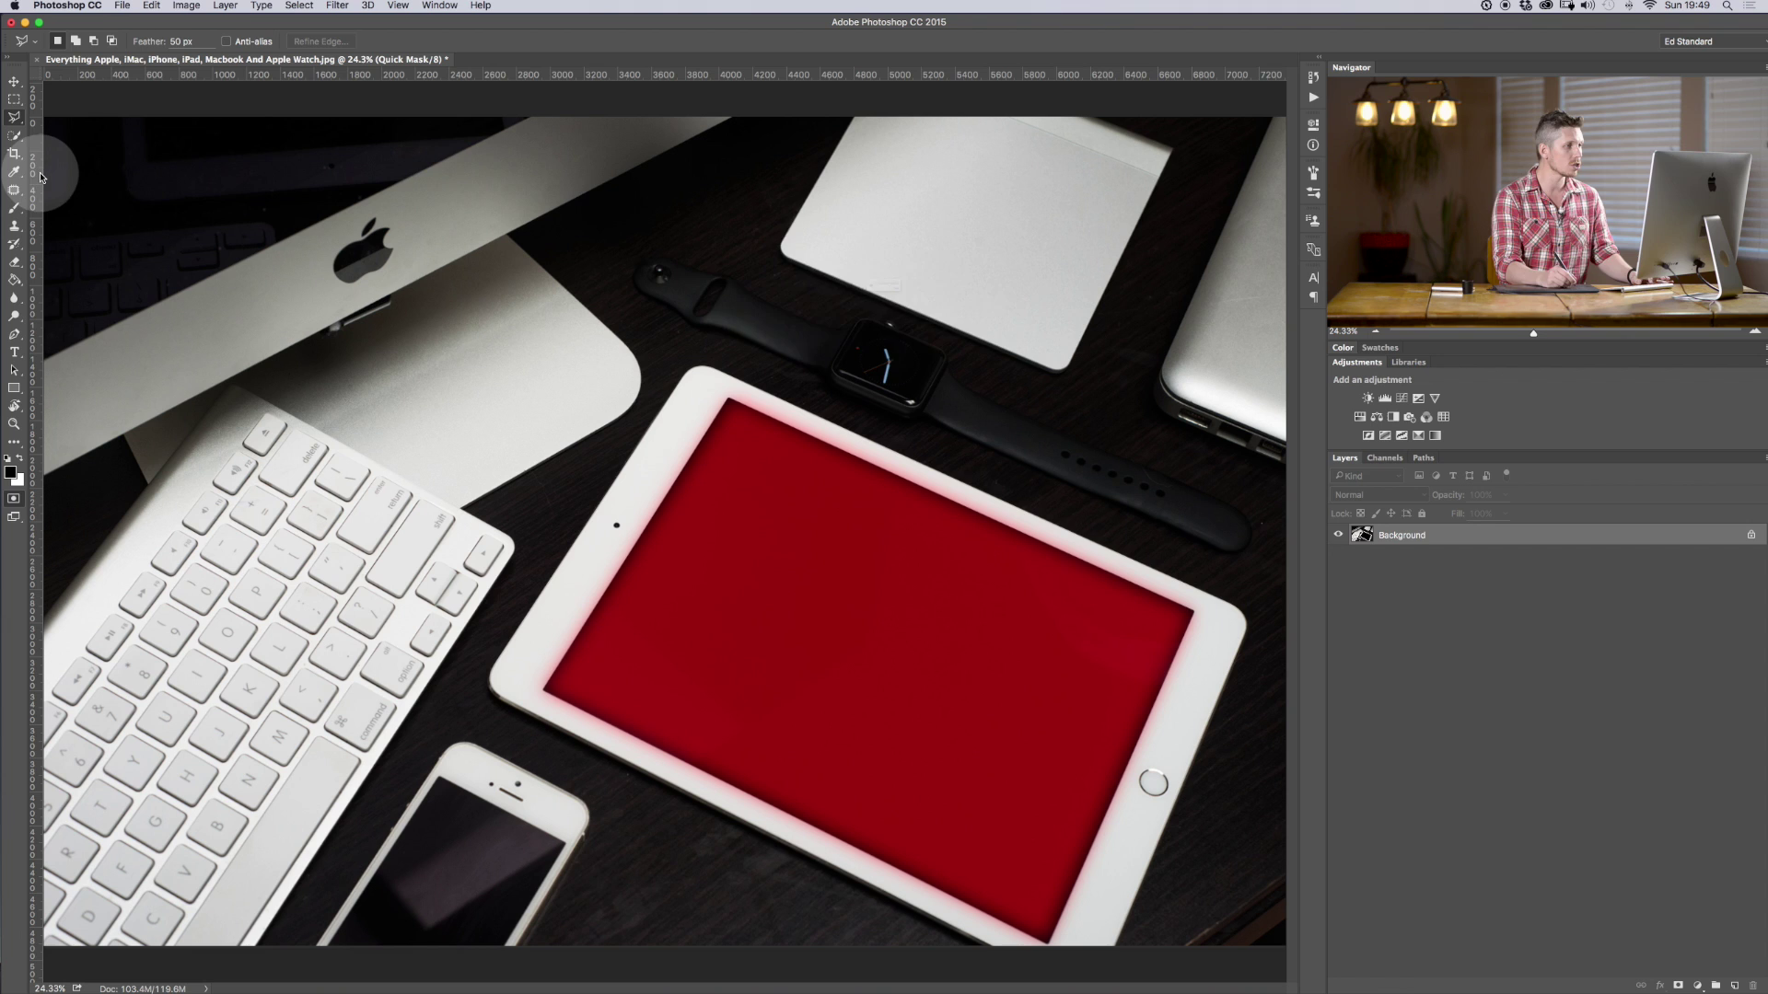
key("super+w")
left_click(937, 319)
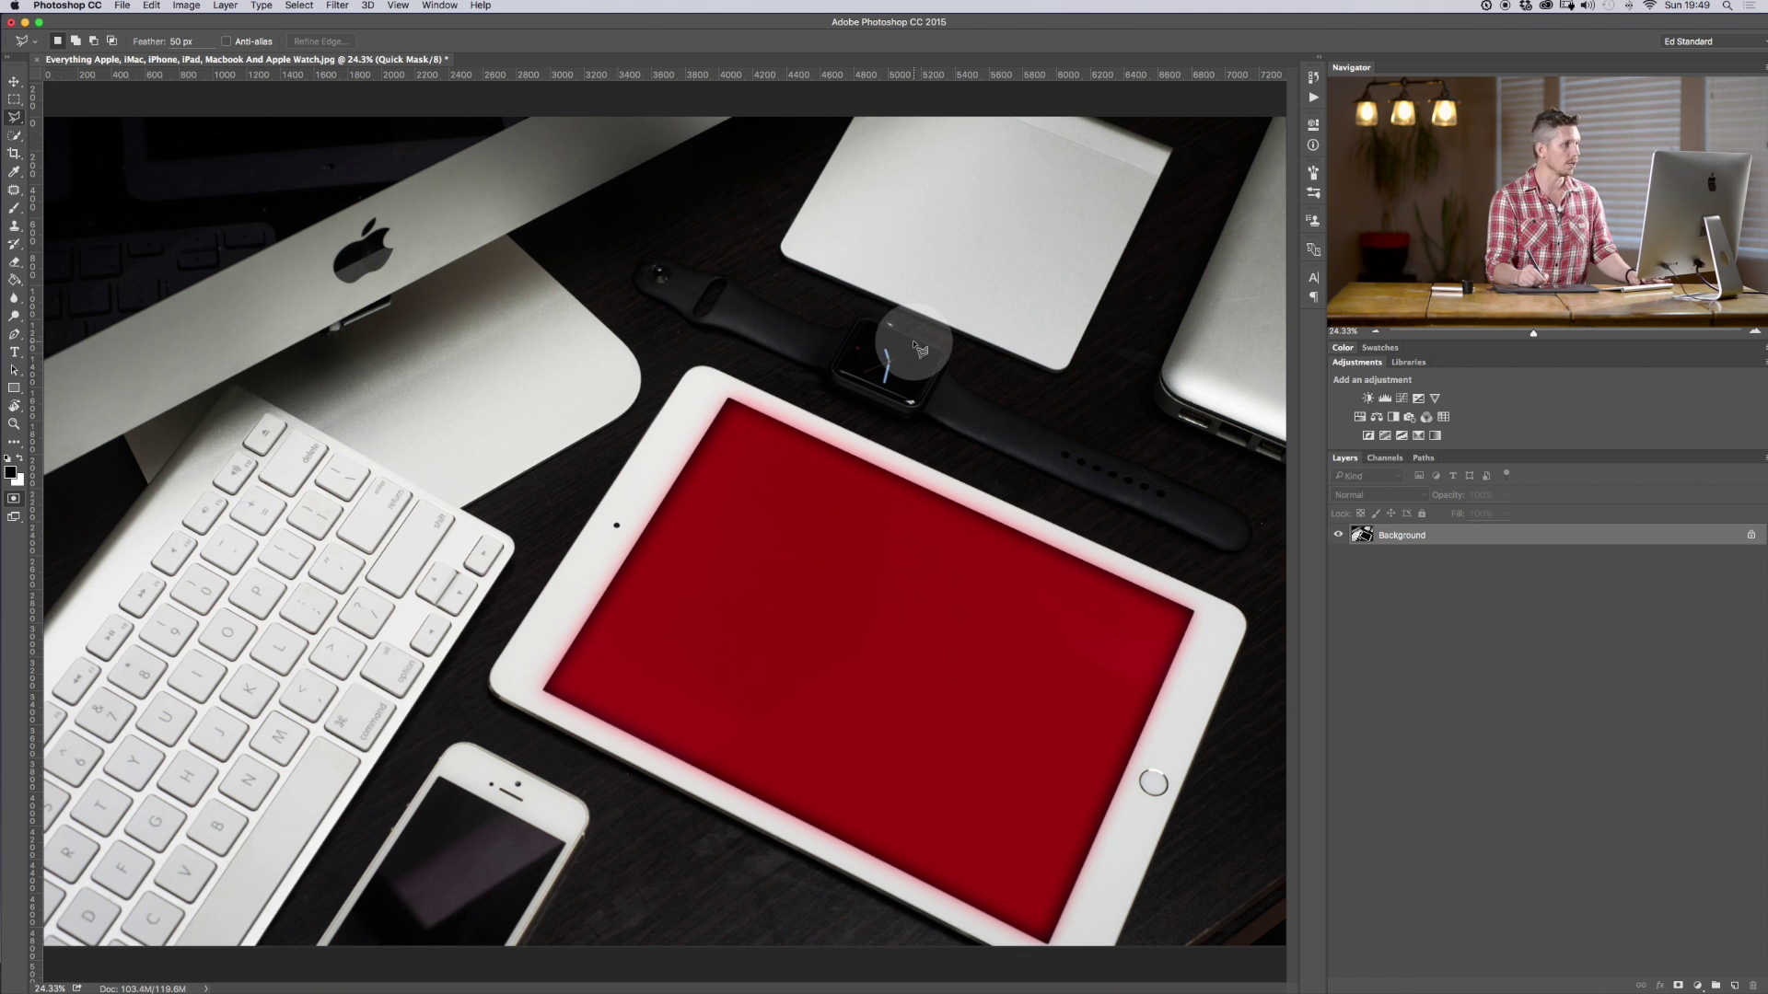
- Exit Quick Mask, deselect the iPad screen, and zoom out on the photo
key("q")
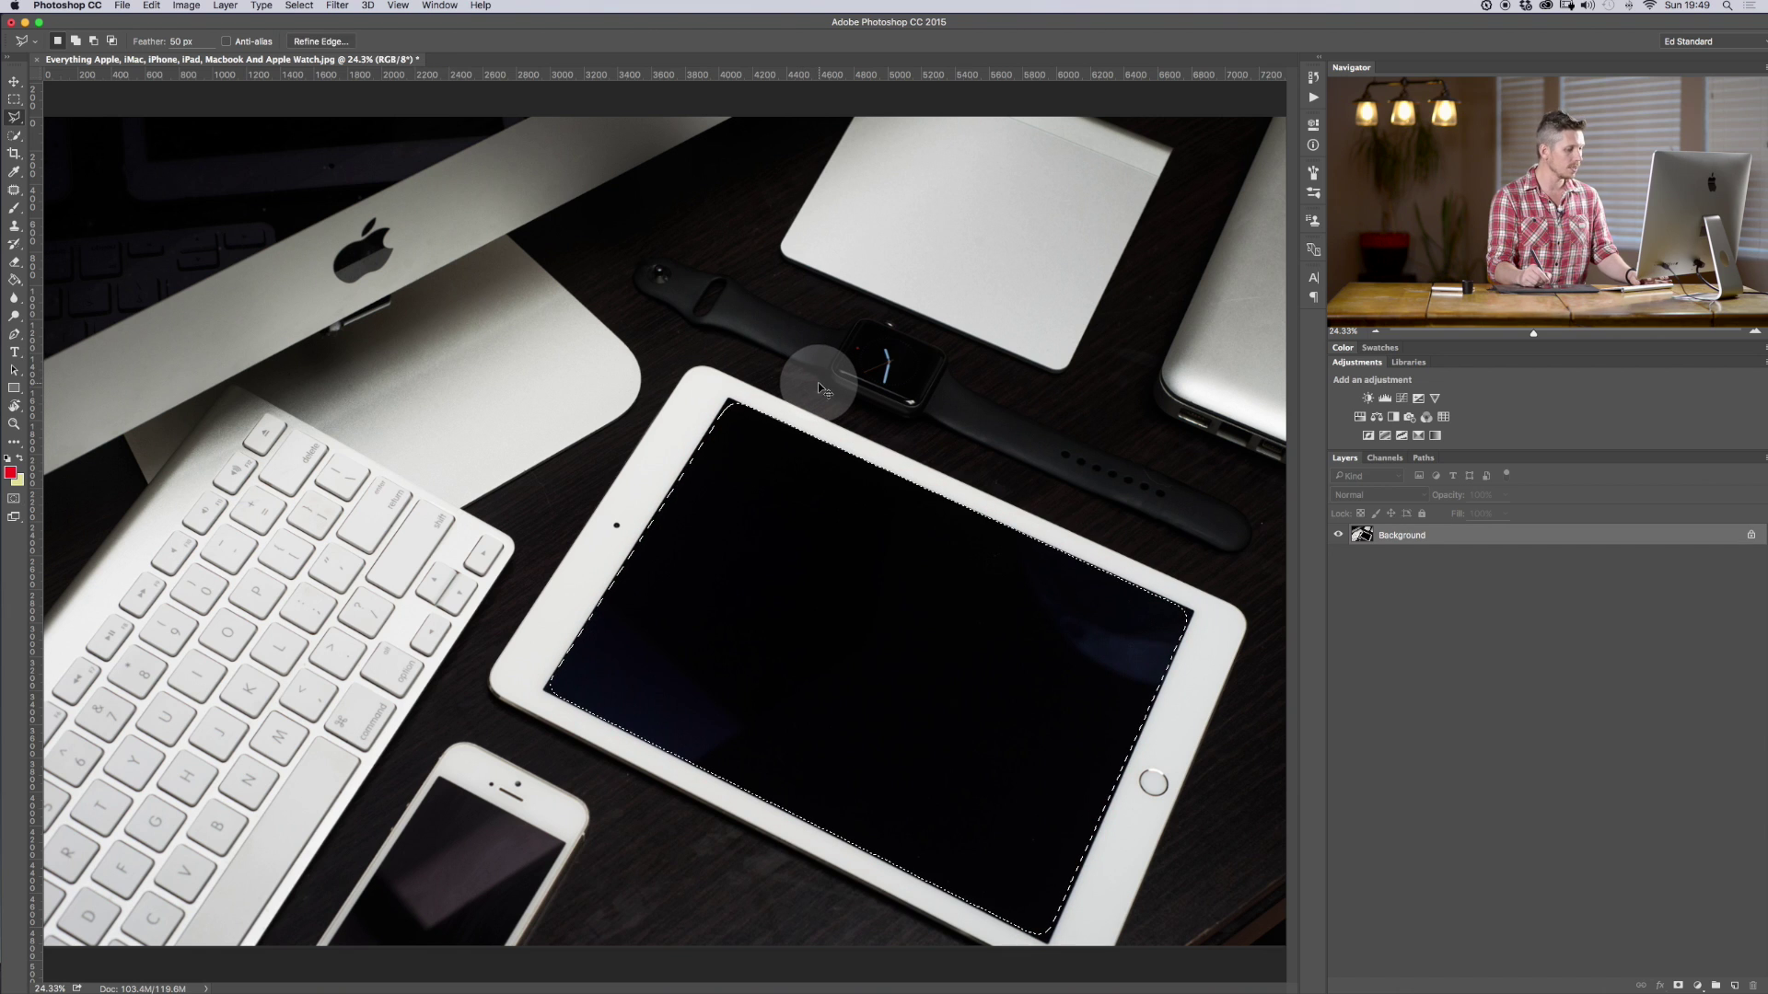
key("super+d")
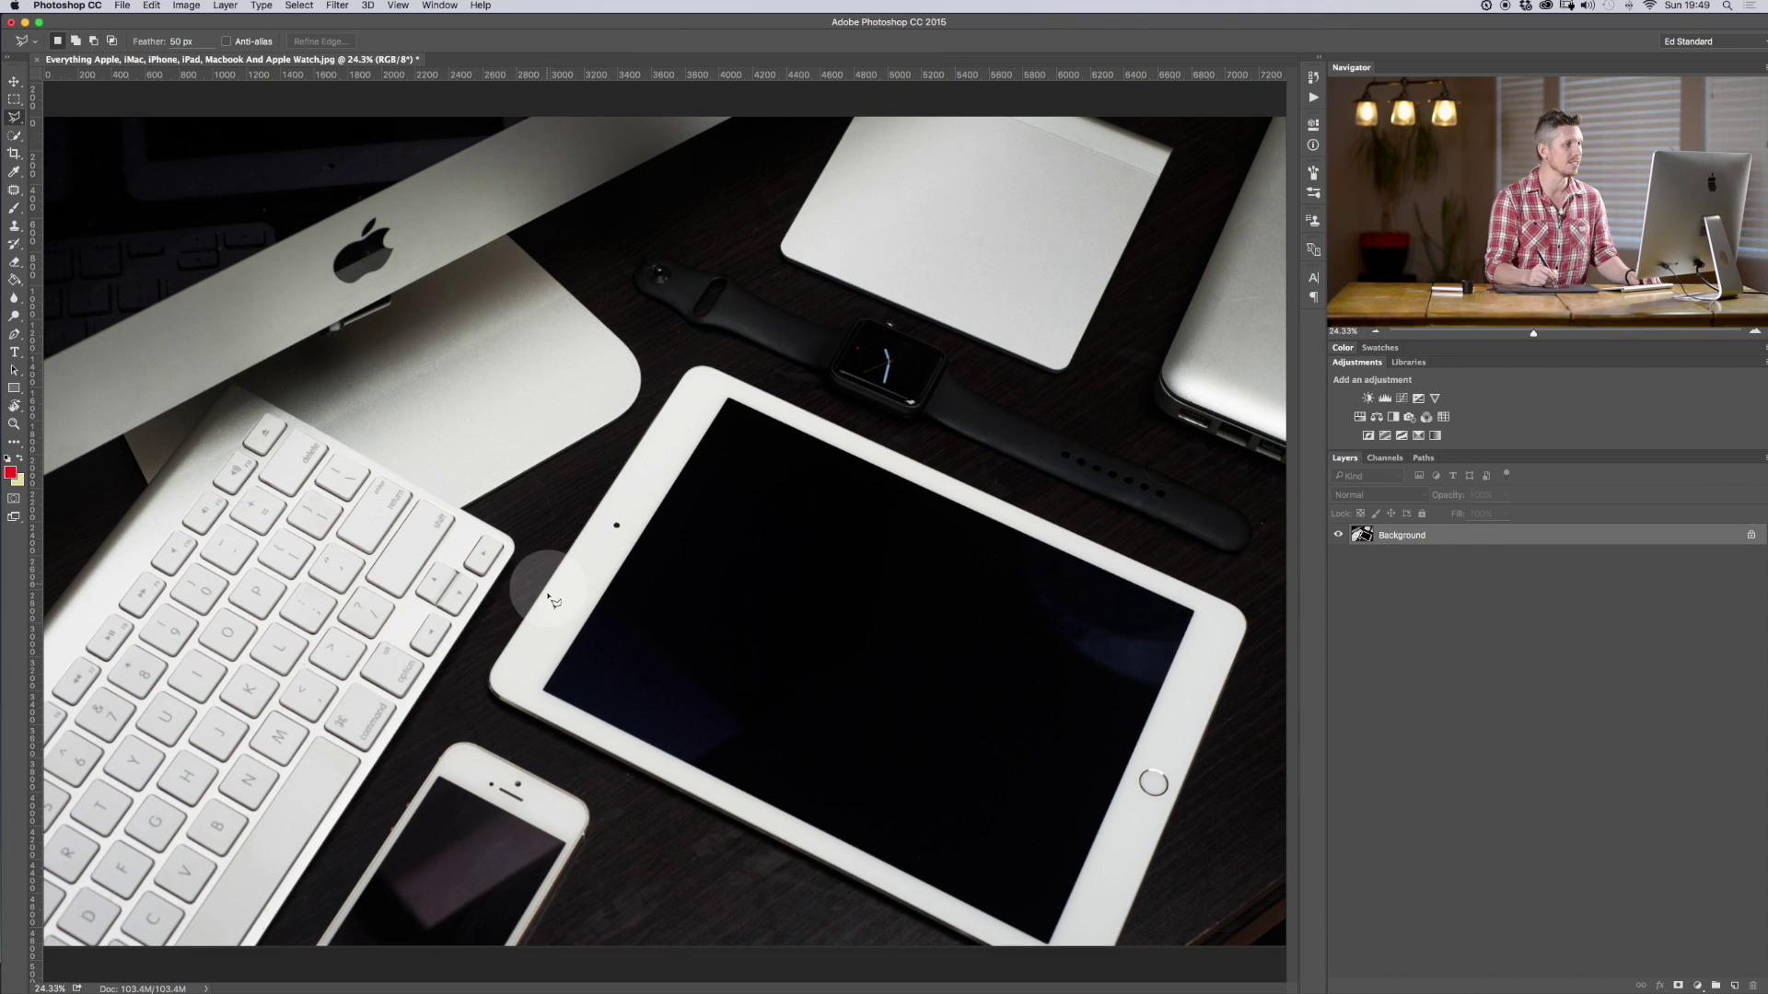
key("super+minus")
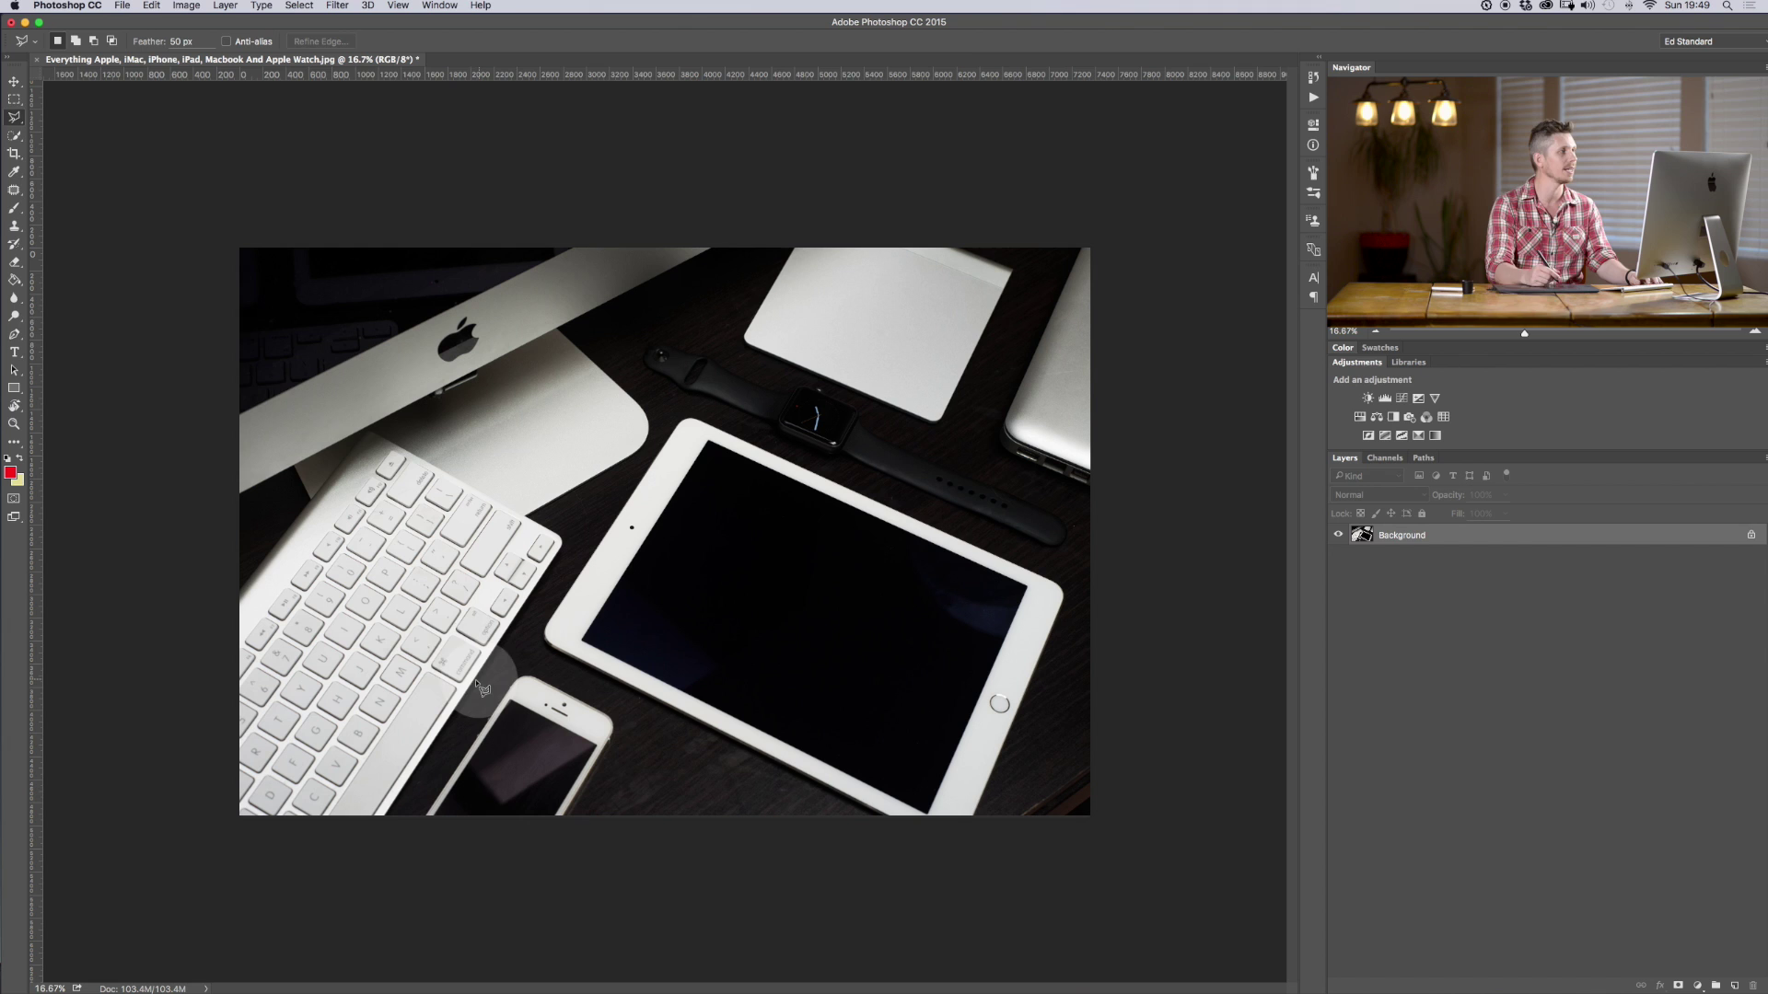
left_click(15, 118)
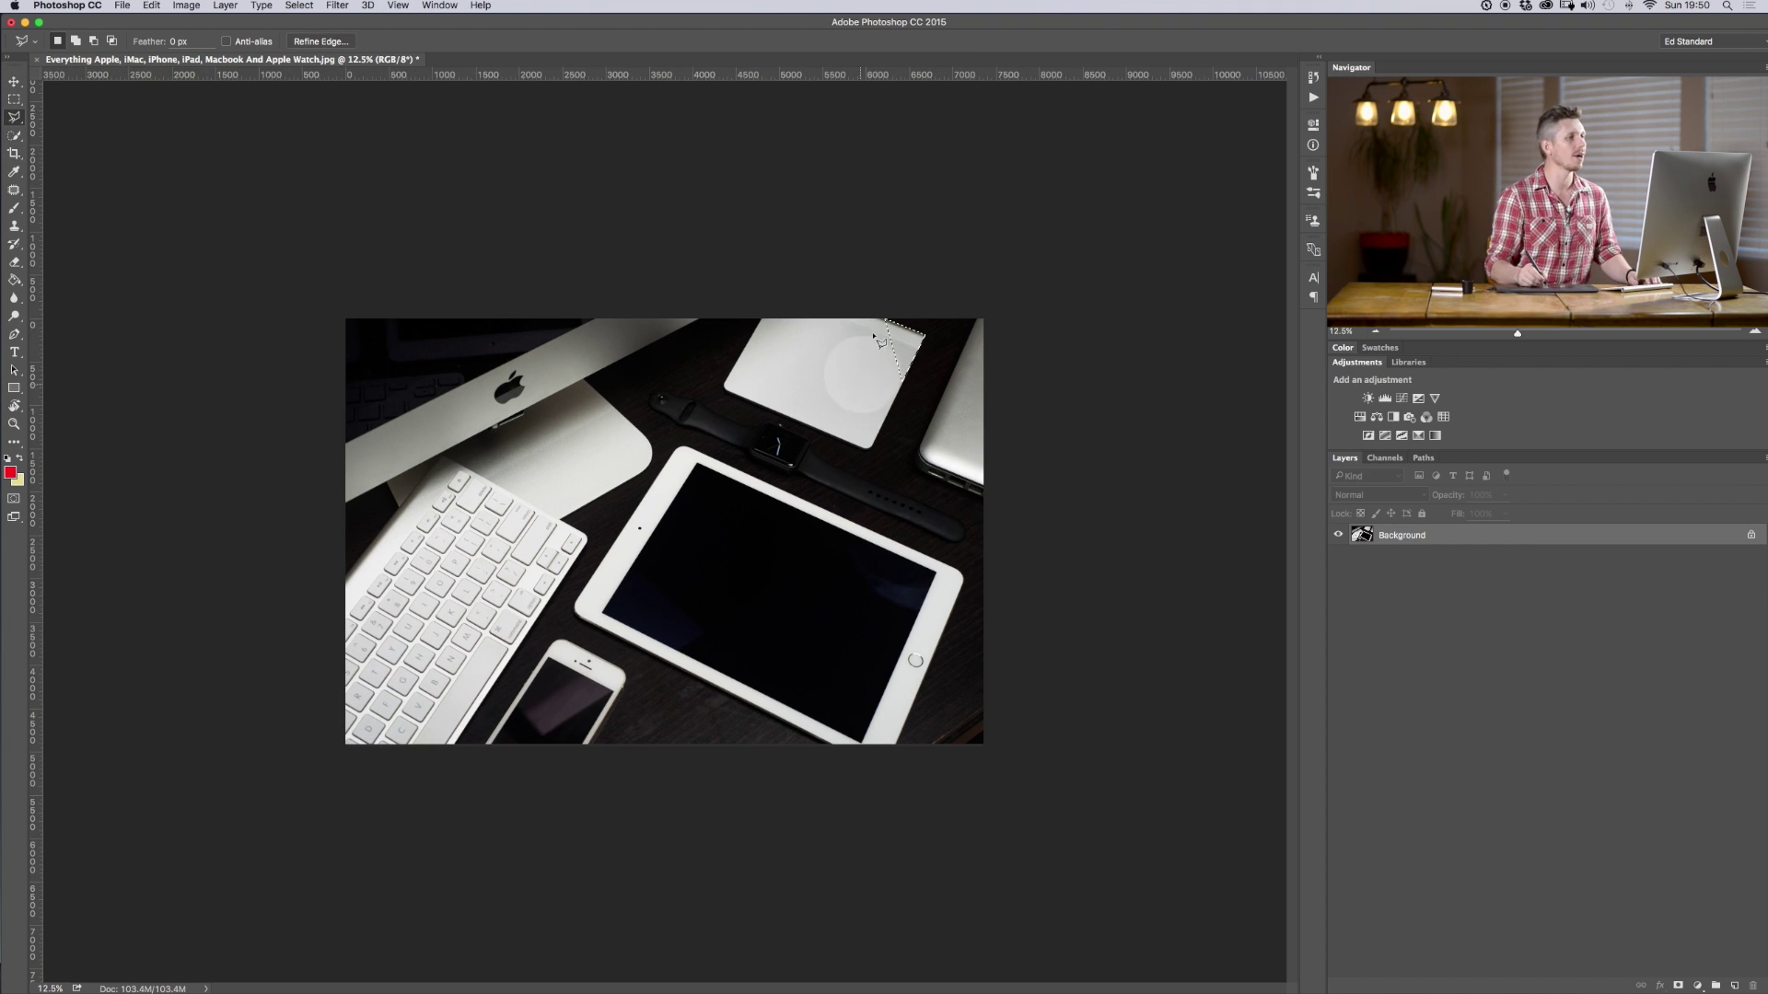
- Cancel the stray outline with feather at 0 px, then zoom to 66.7% and scroll to the iPhone
left_click(958, 254)
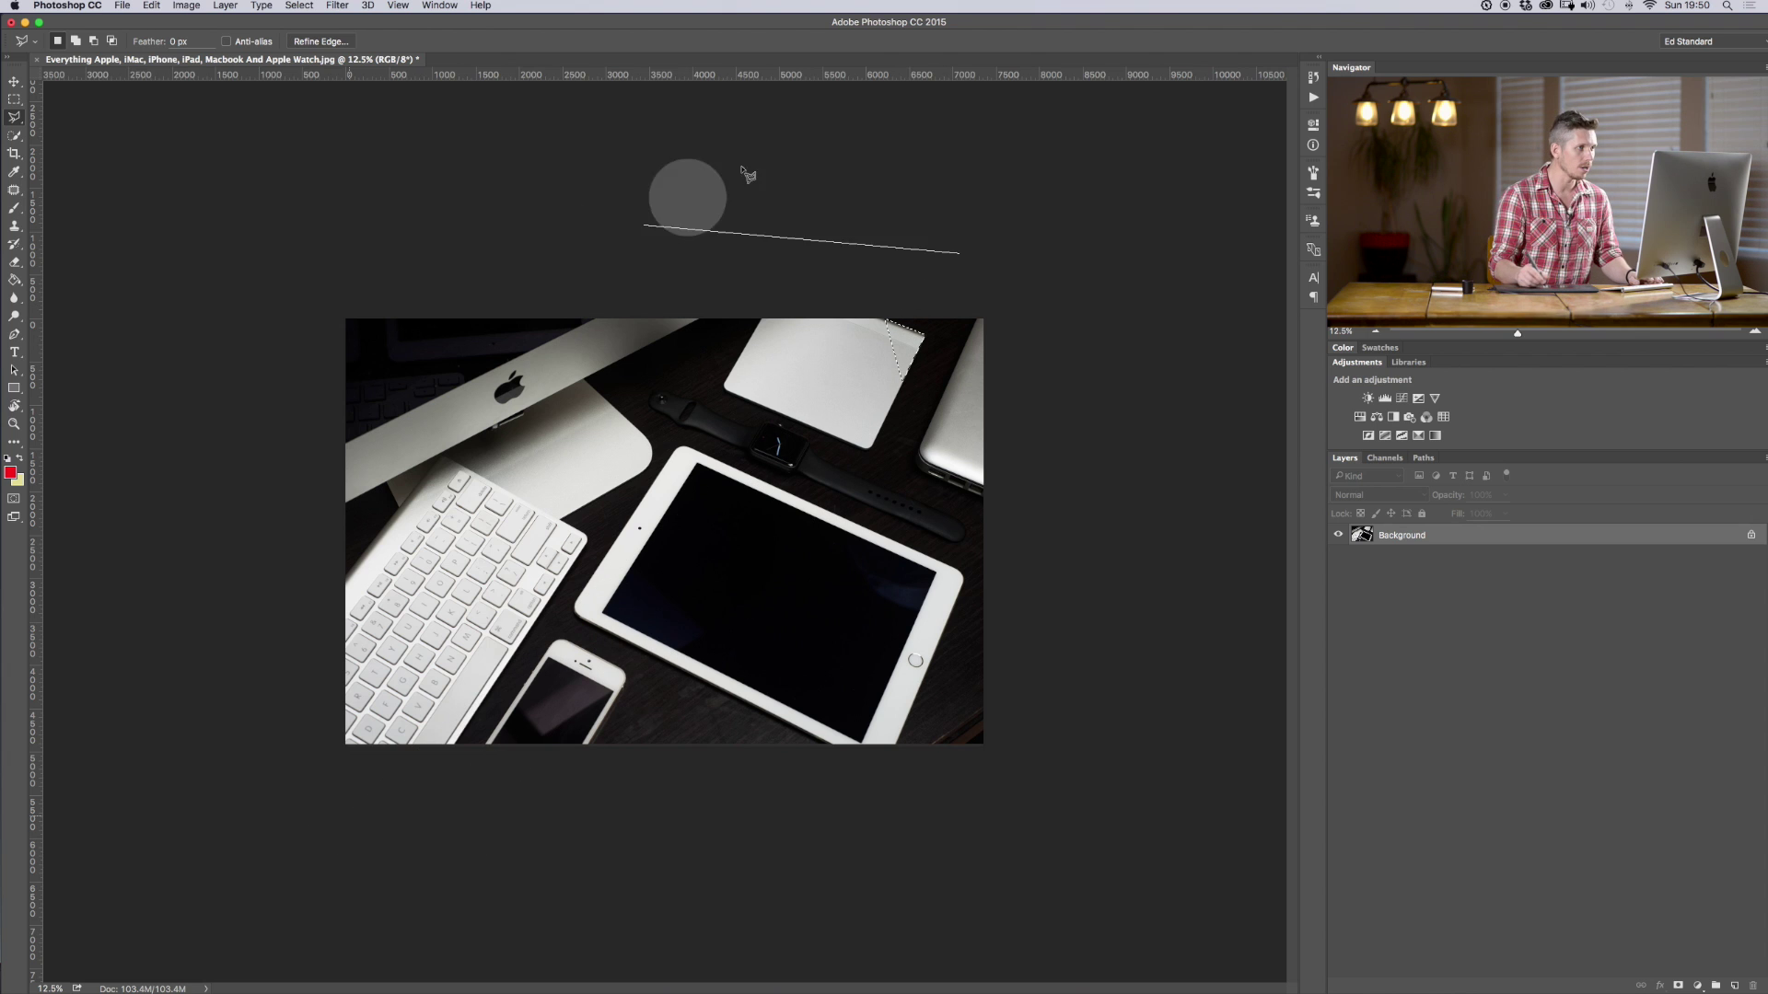
left_click(979, 198)
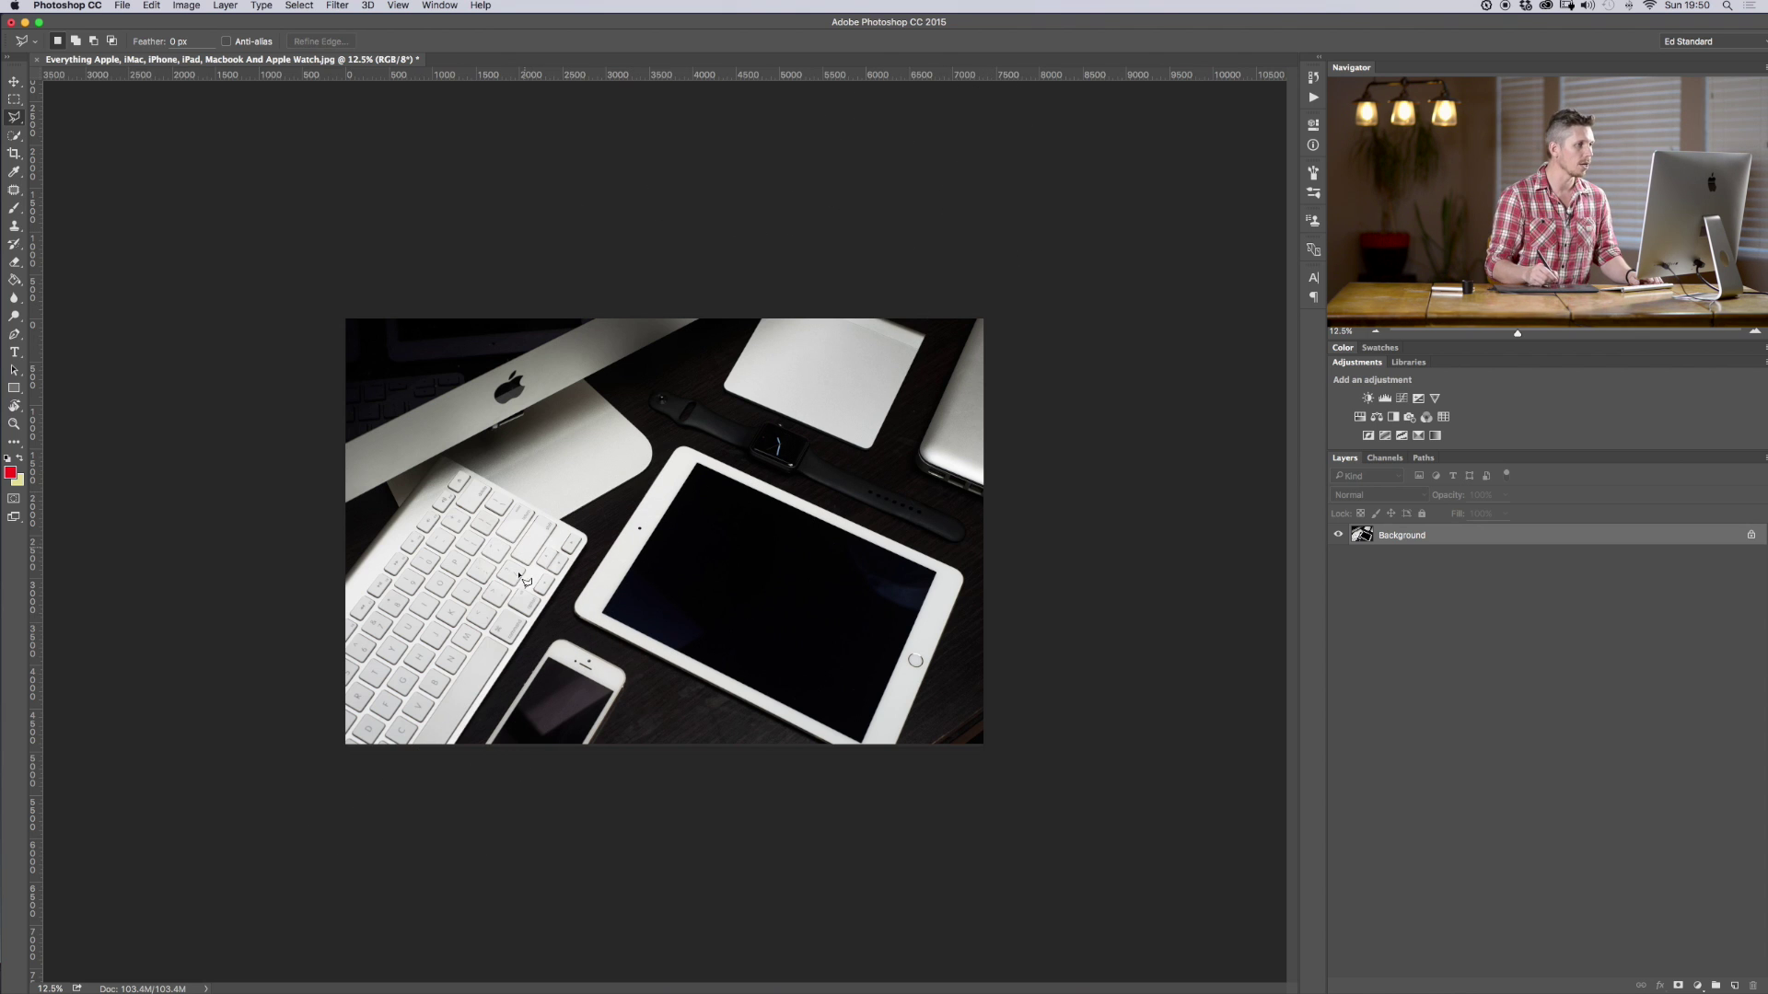
key("super+plus")
key("super+plus")
key("super+plus")
key("super+plus")
key("super+plus")
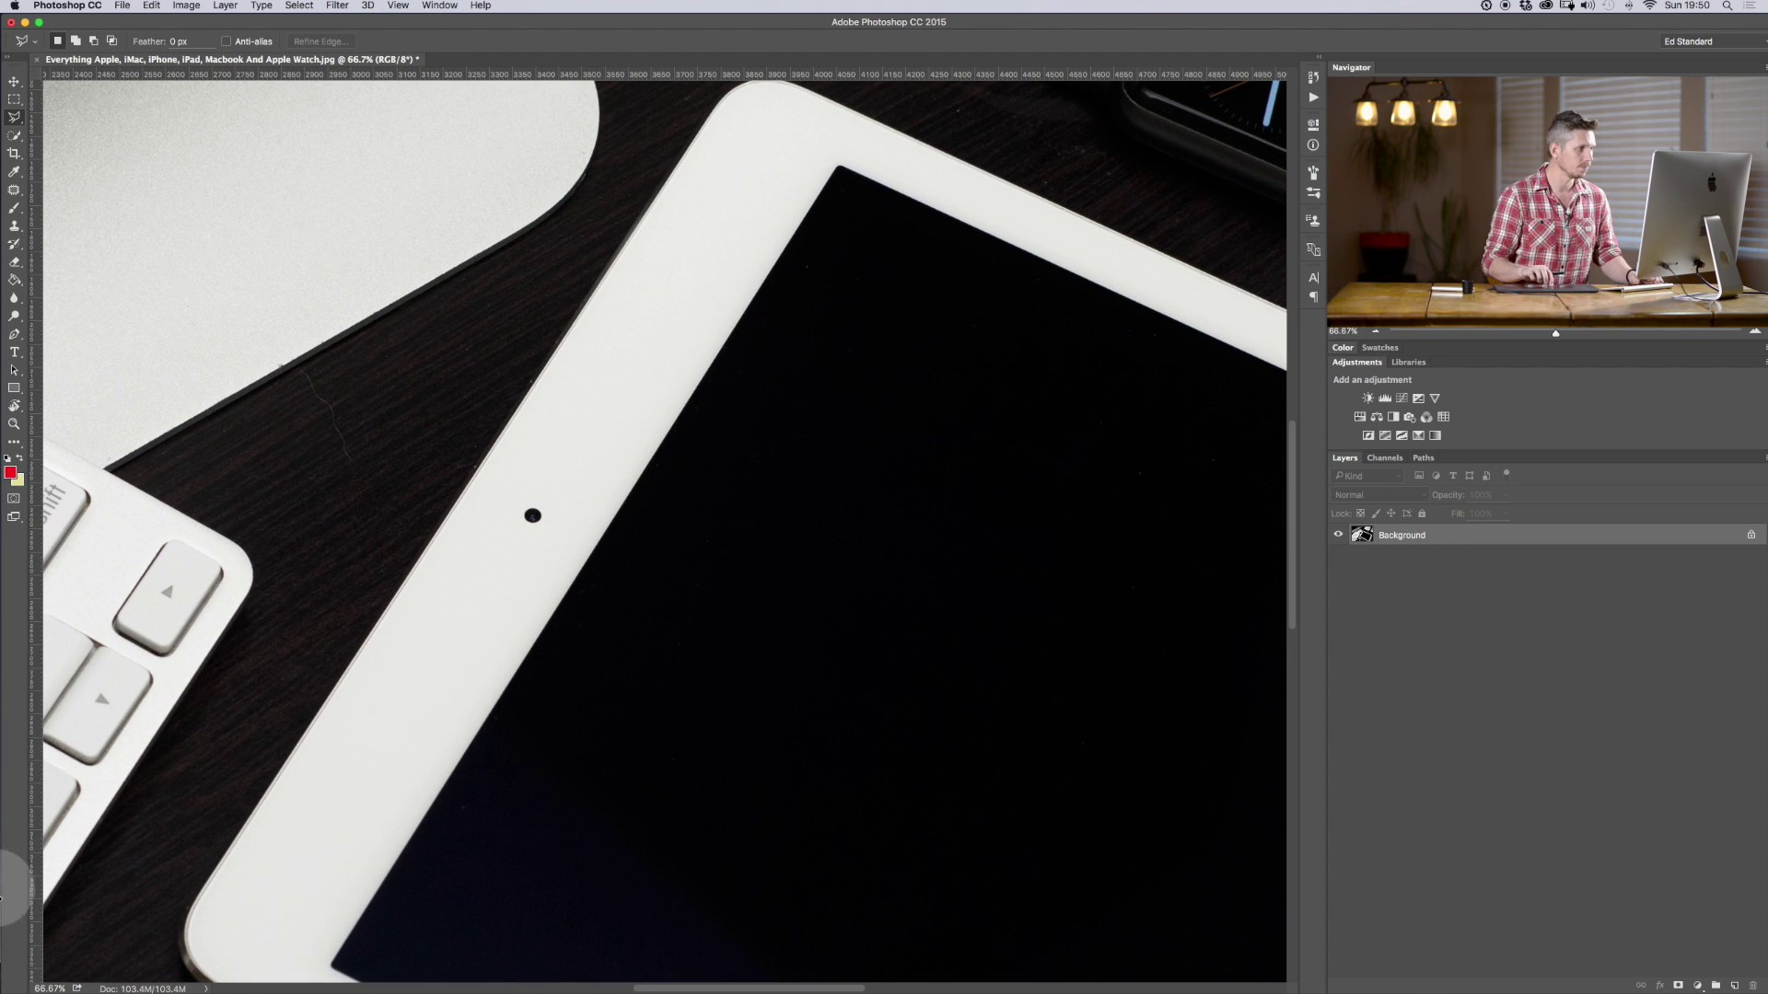
scroll(445, 710, "down", 10)
scroll(446, 710, "left", 5)
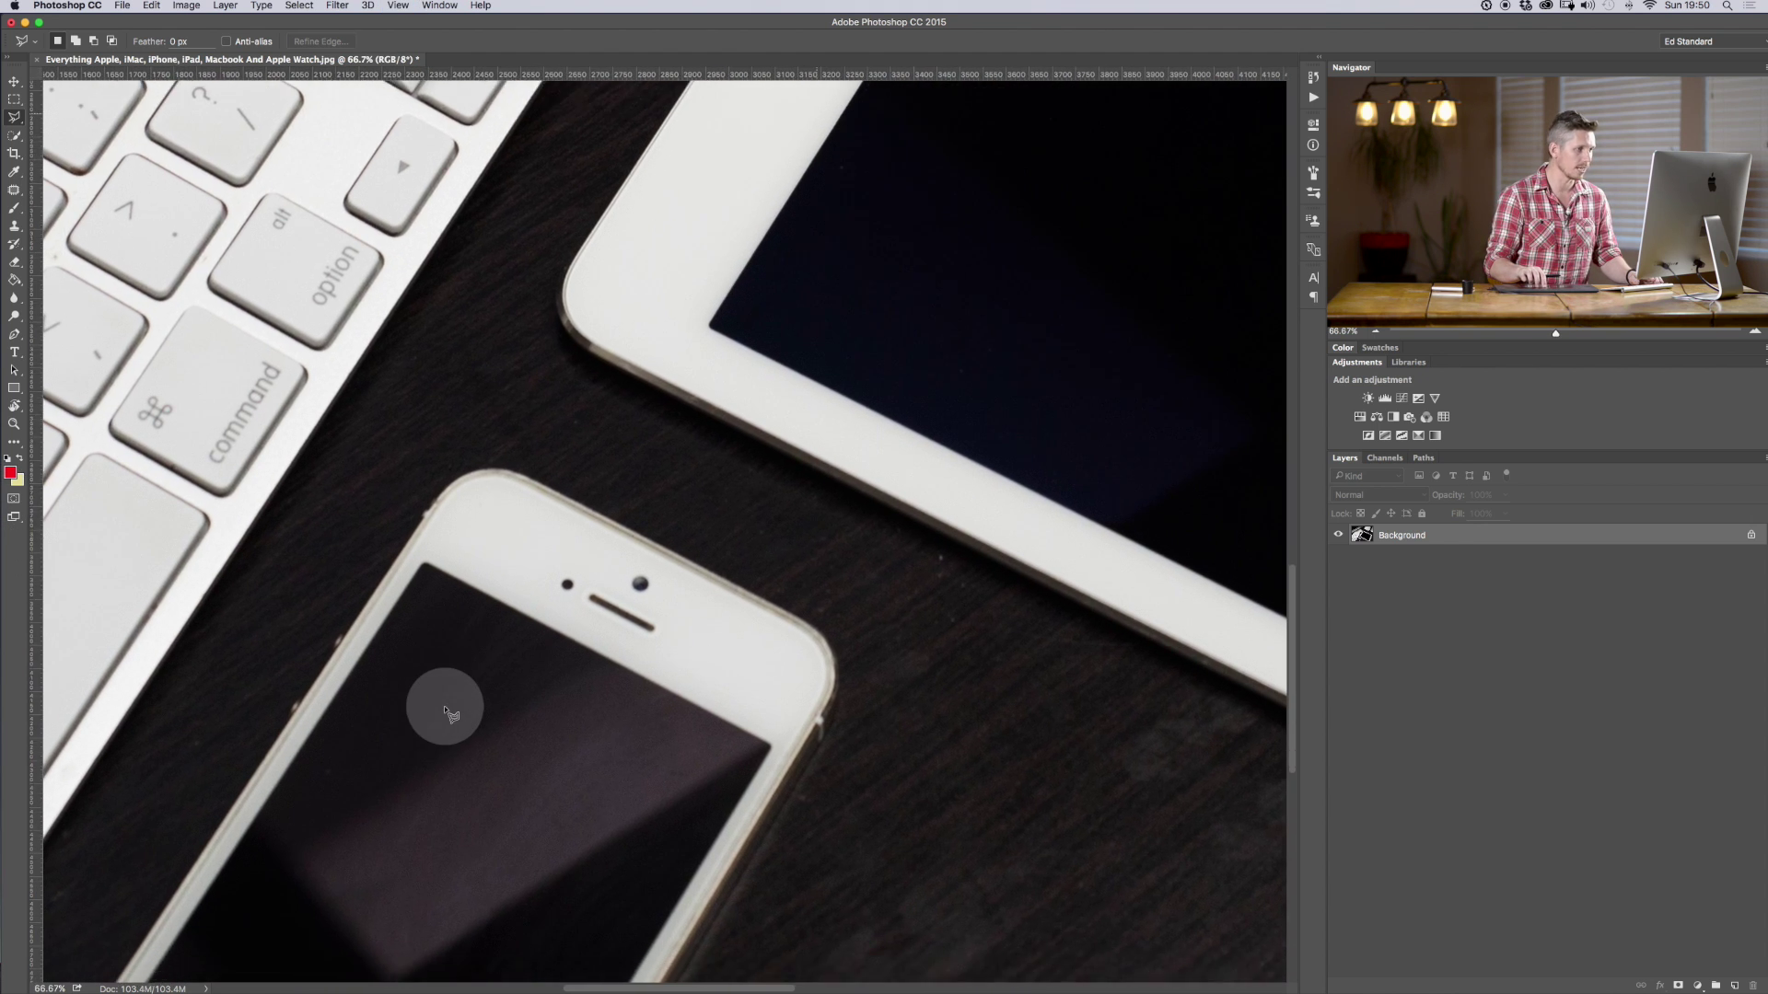
scroll(445, 710, "down", 4)
scroll(446, 710, "left", 5)
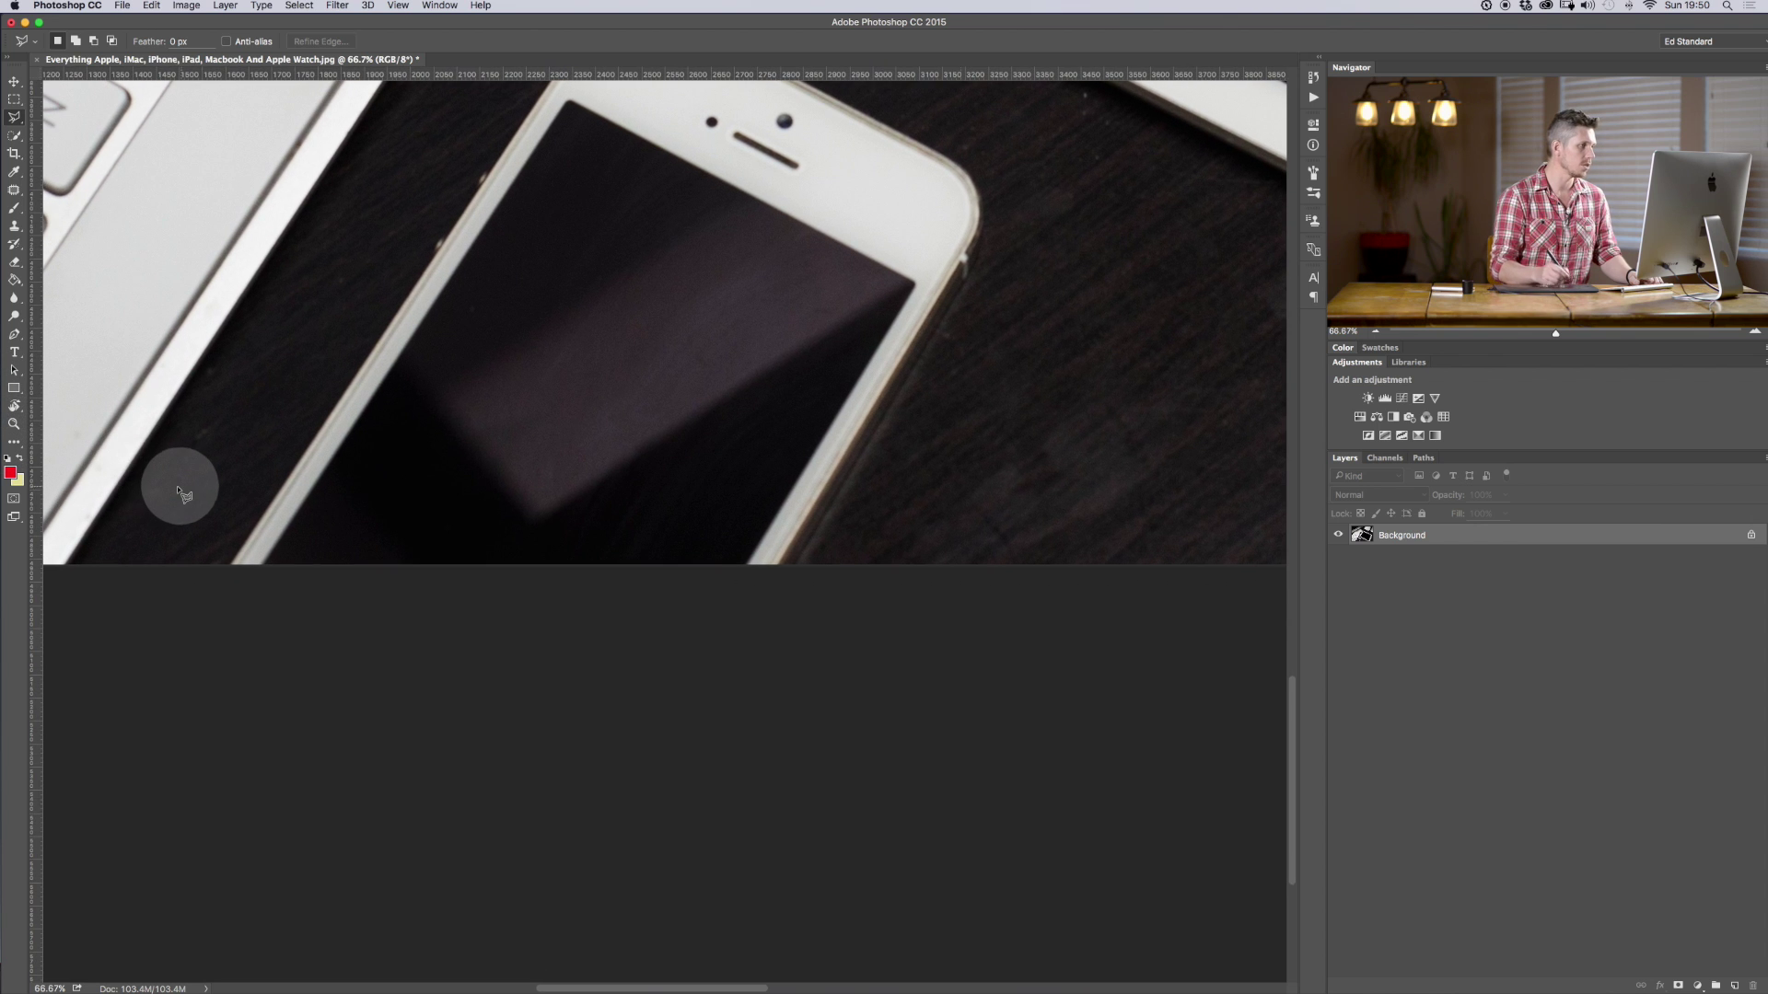
- Outline the iPhone with polygonal points at its corners, closing at the bottom-left corner
scroll(179, 490, "up", 5)
scroll(179, 490, "right", 2)
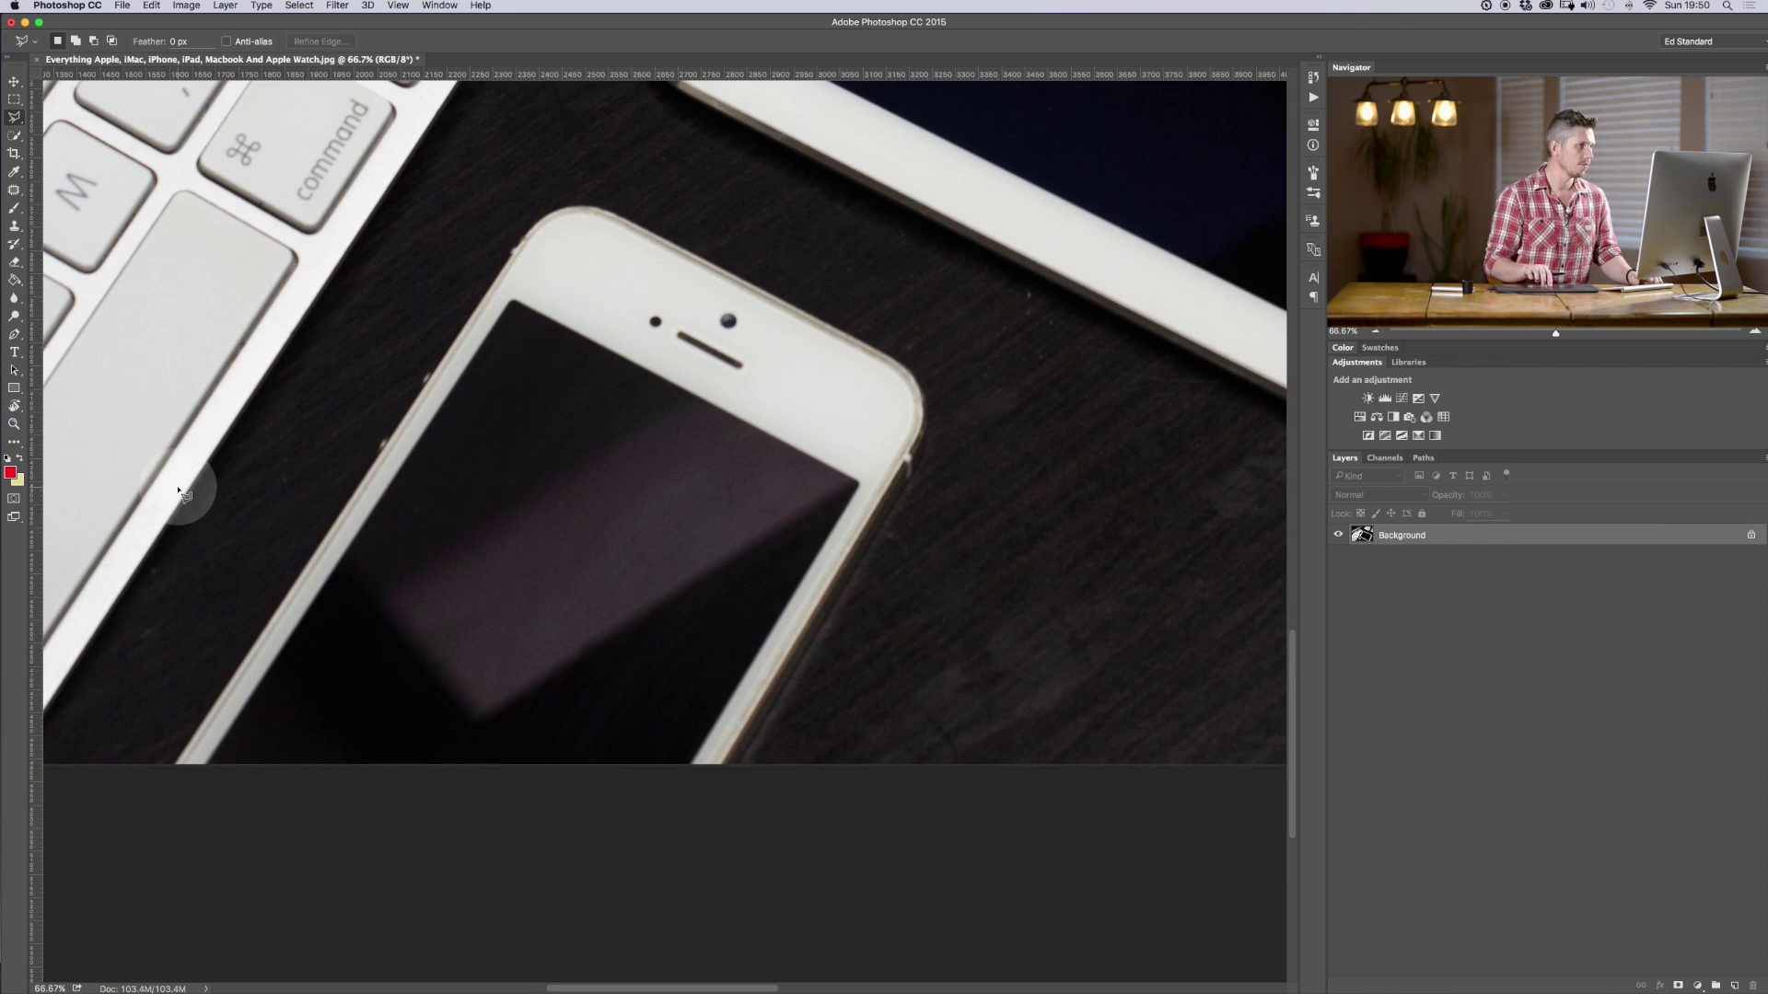
left_click(171, 766)
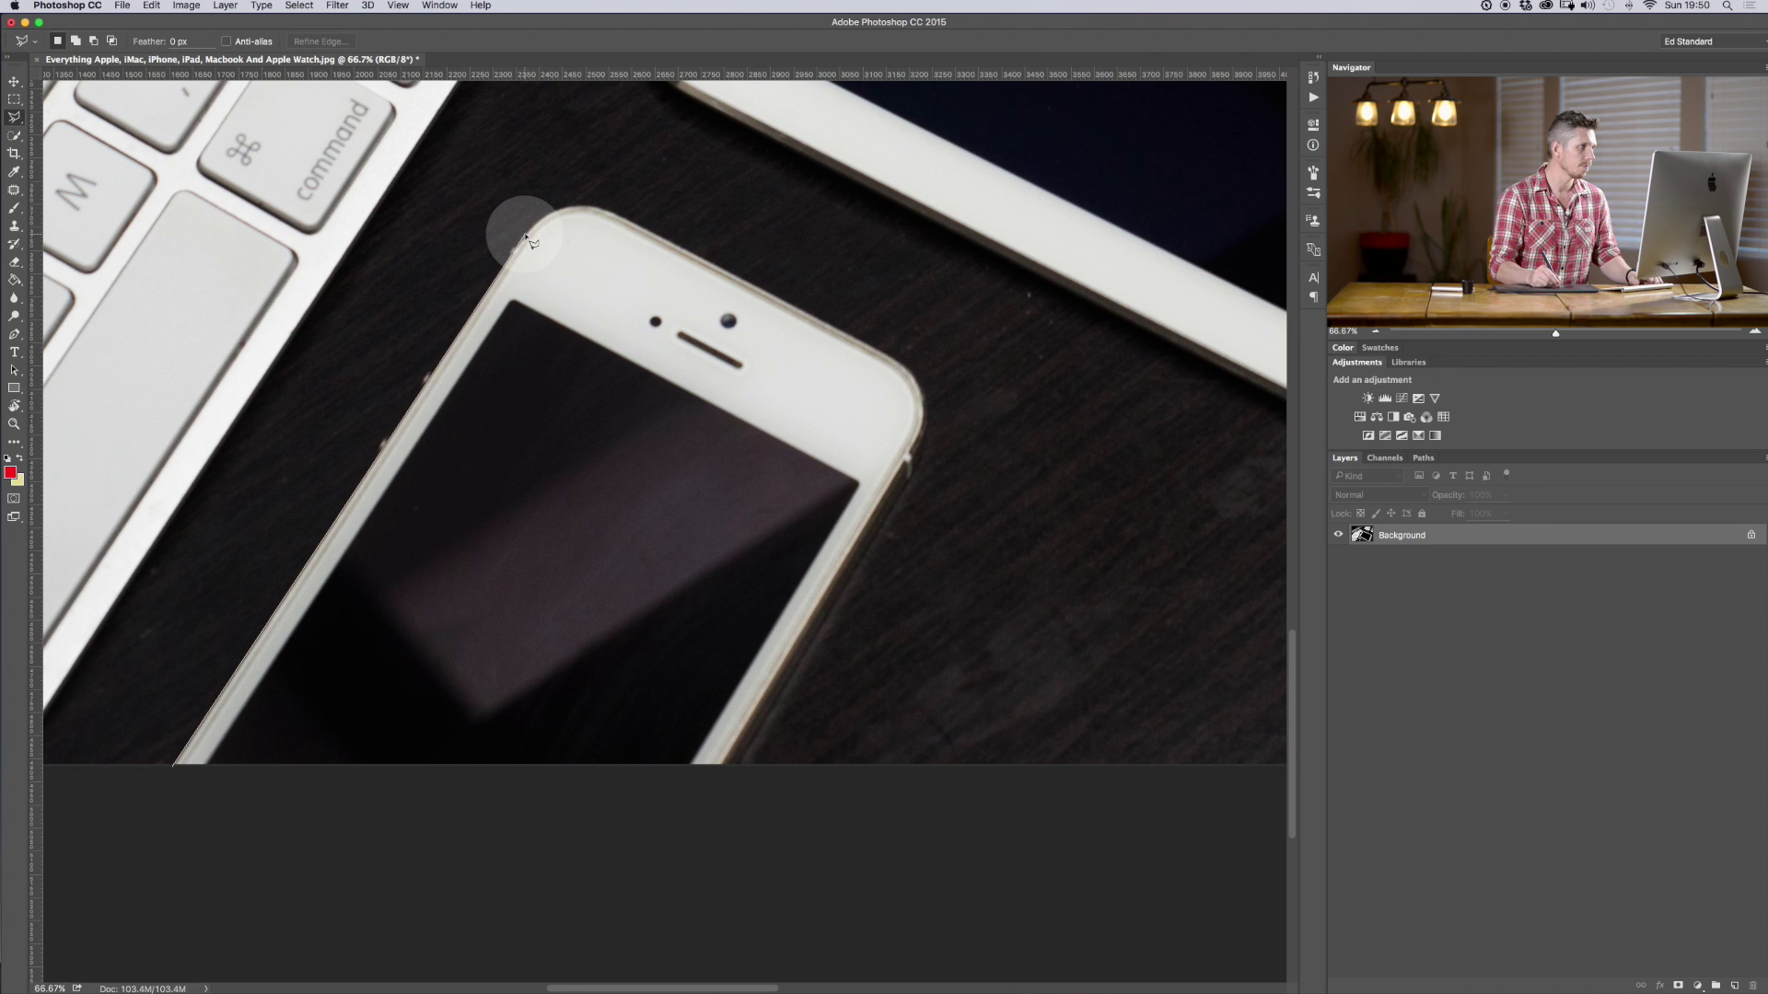
left_click(171, 769)
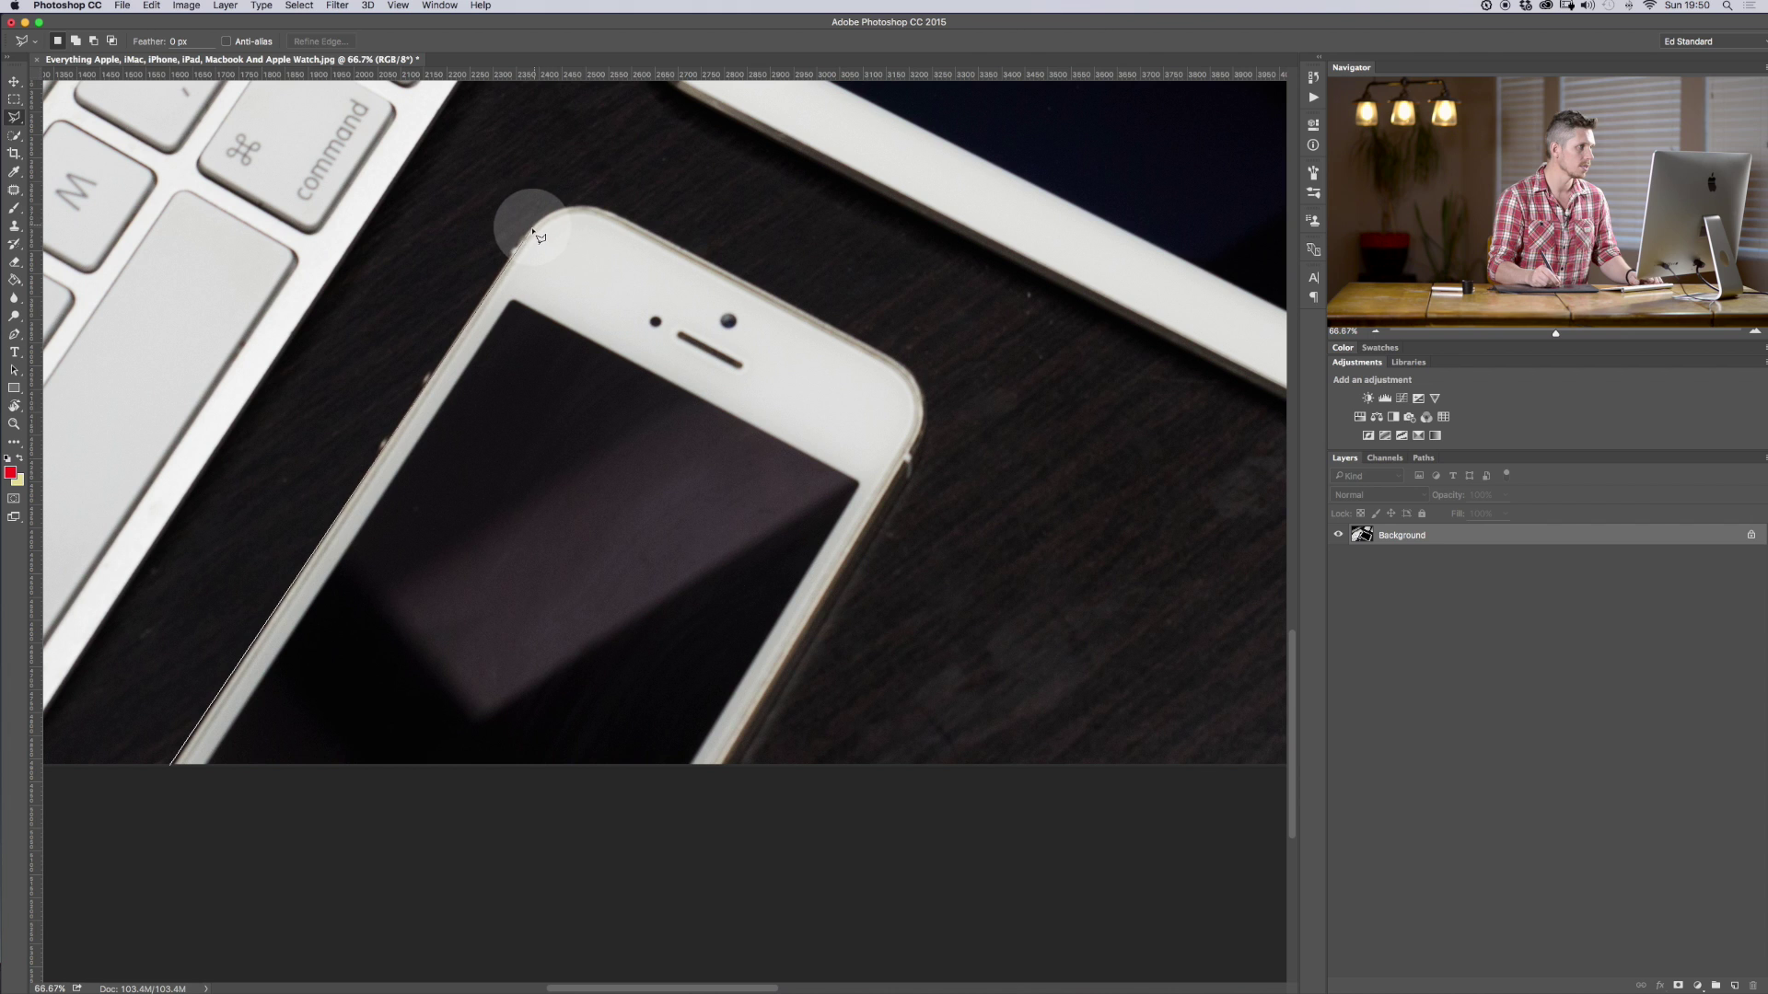
left_click(600, 213)
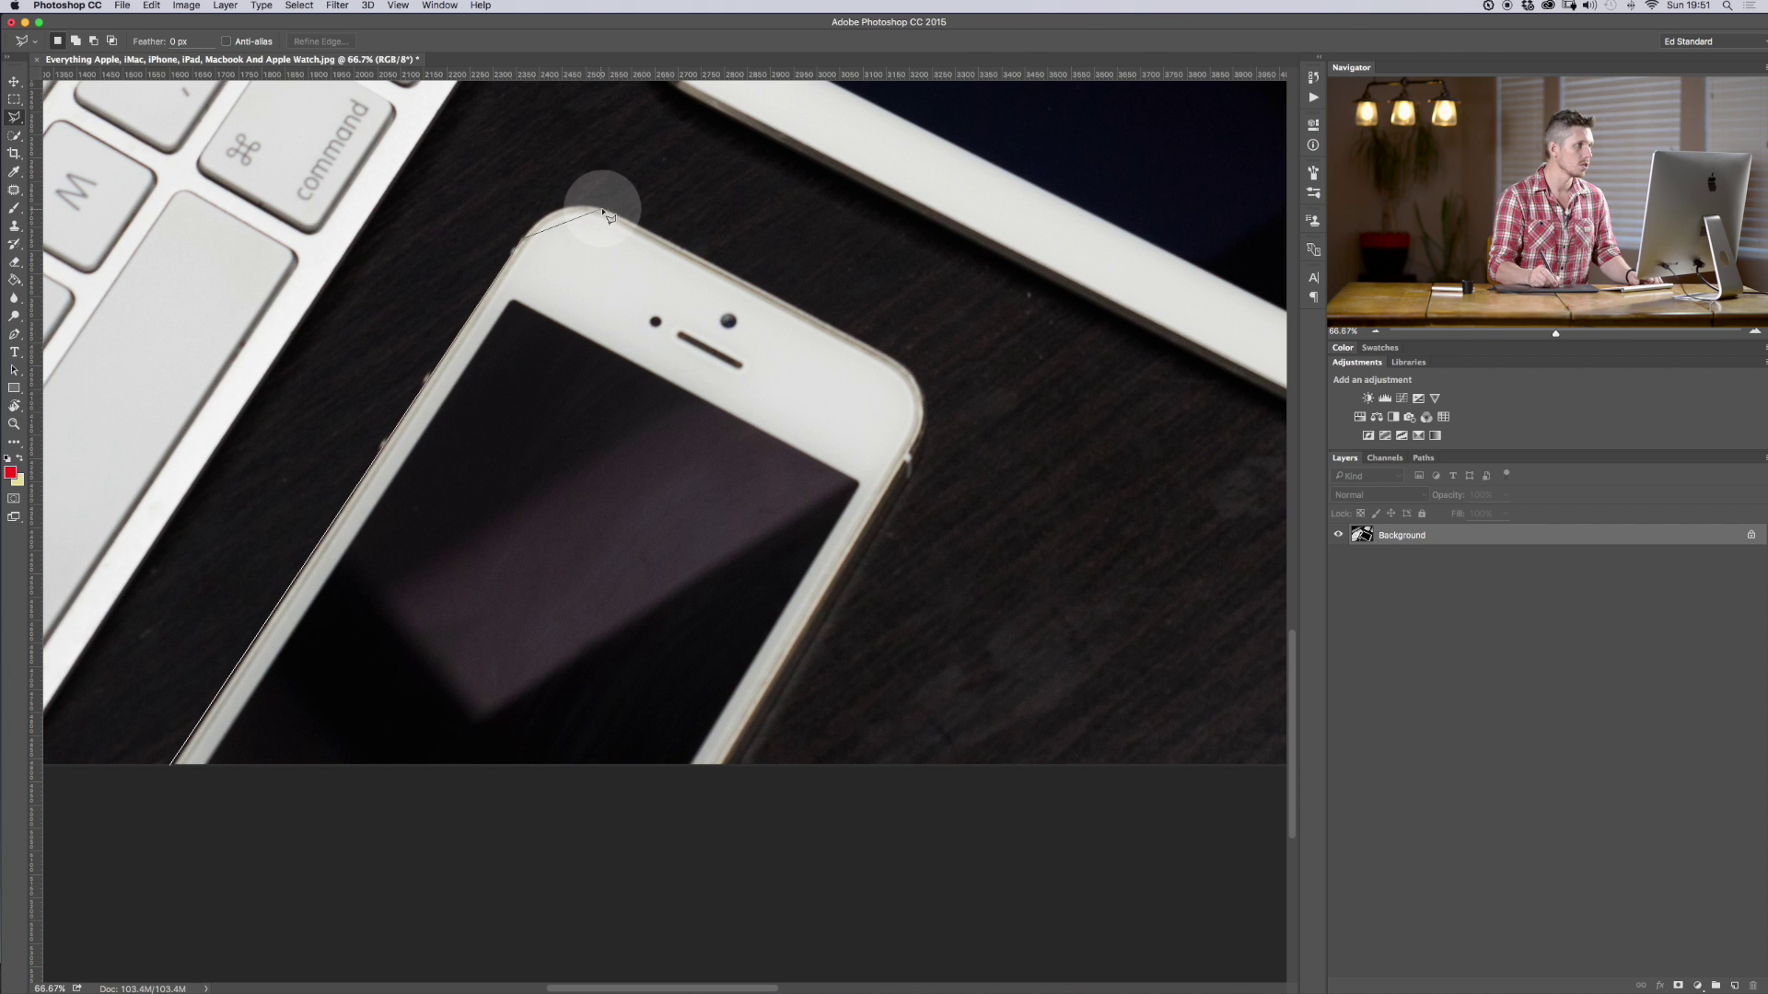
left_click(907, 377)
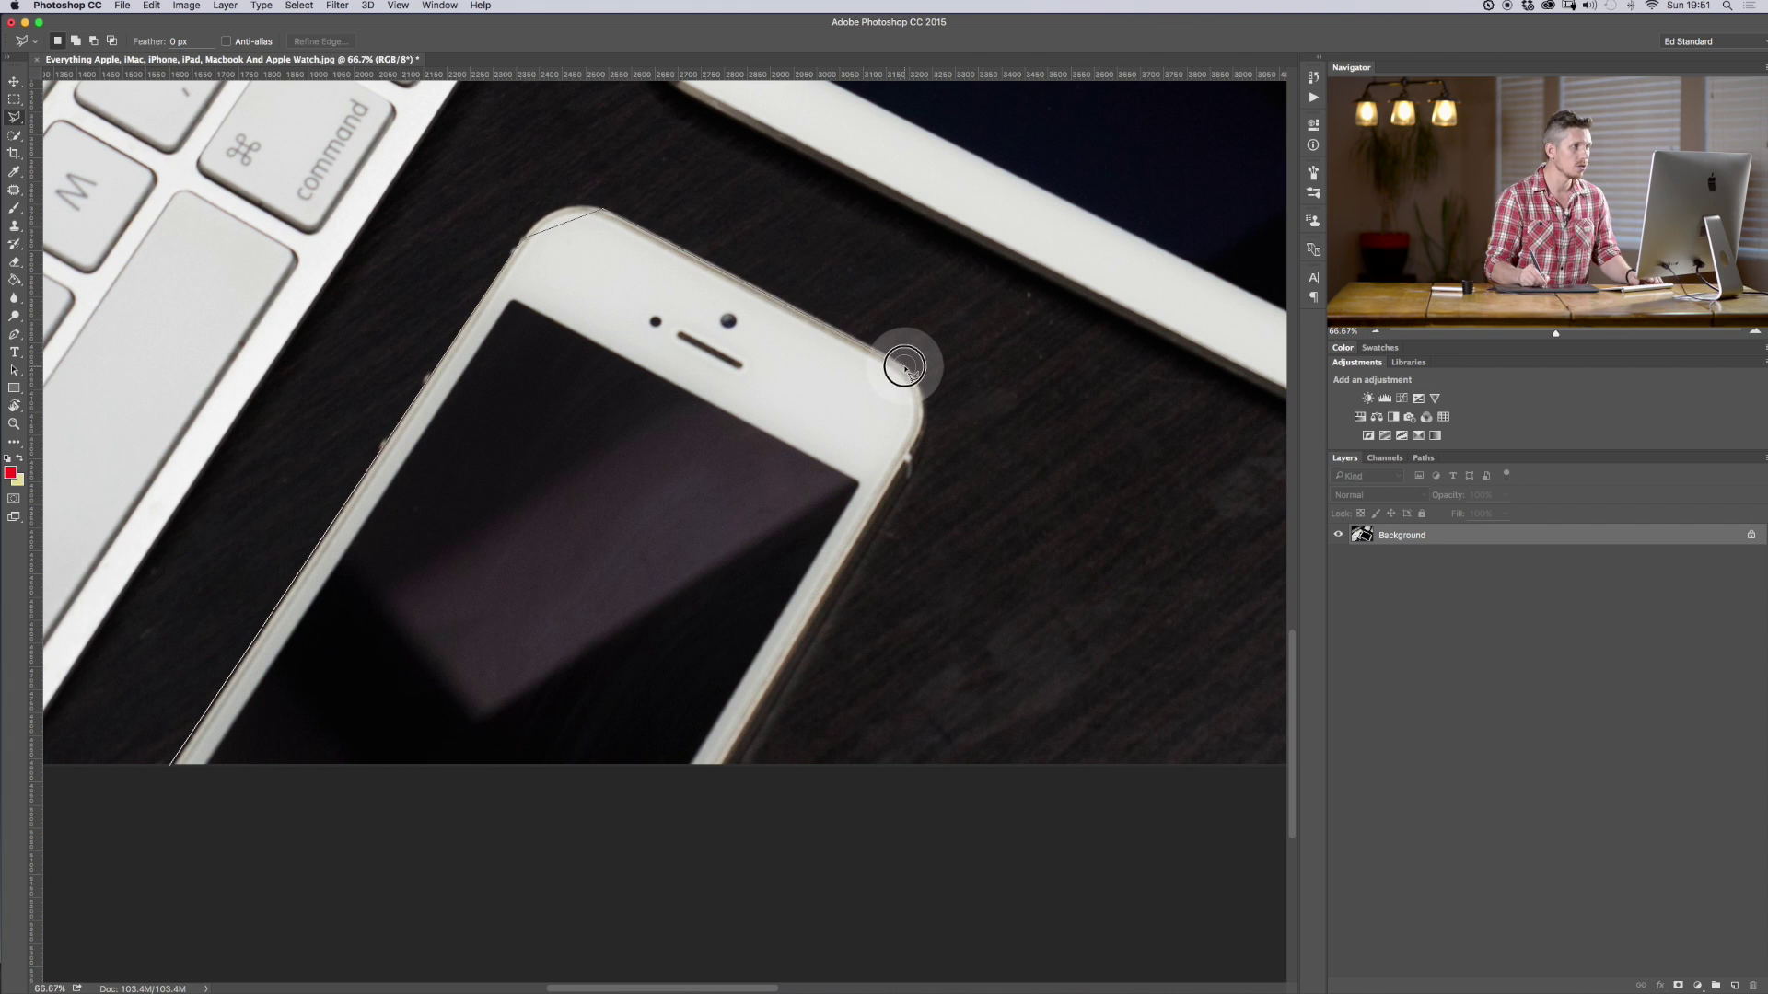
left_click(916, 466)
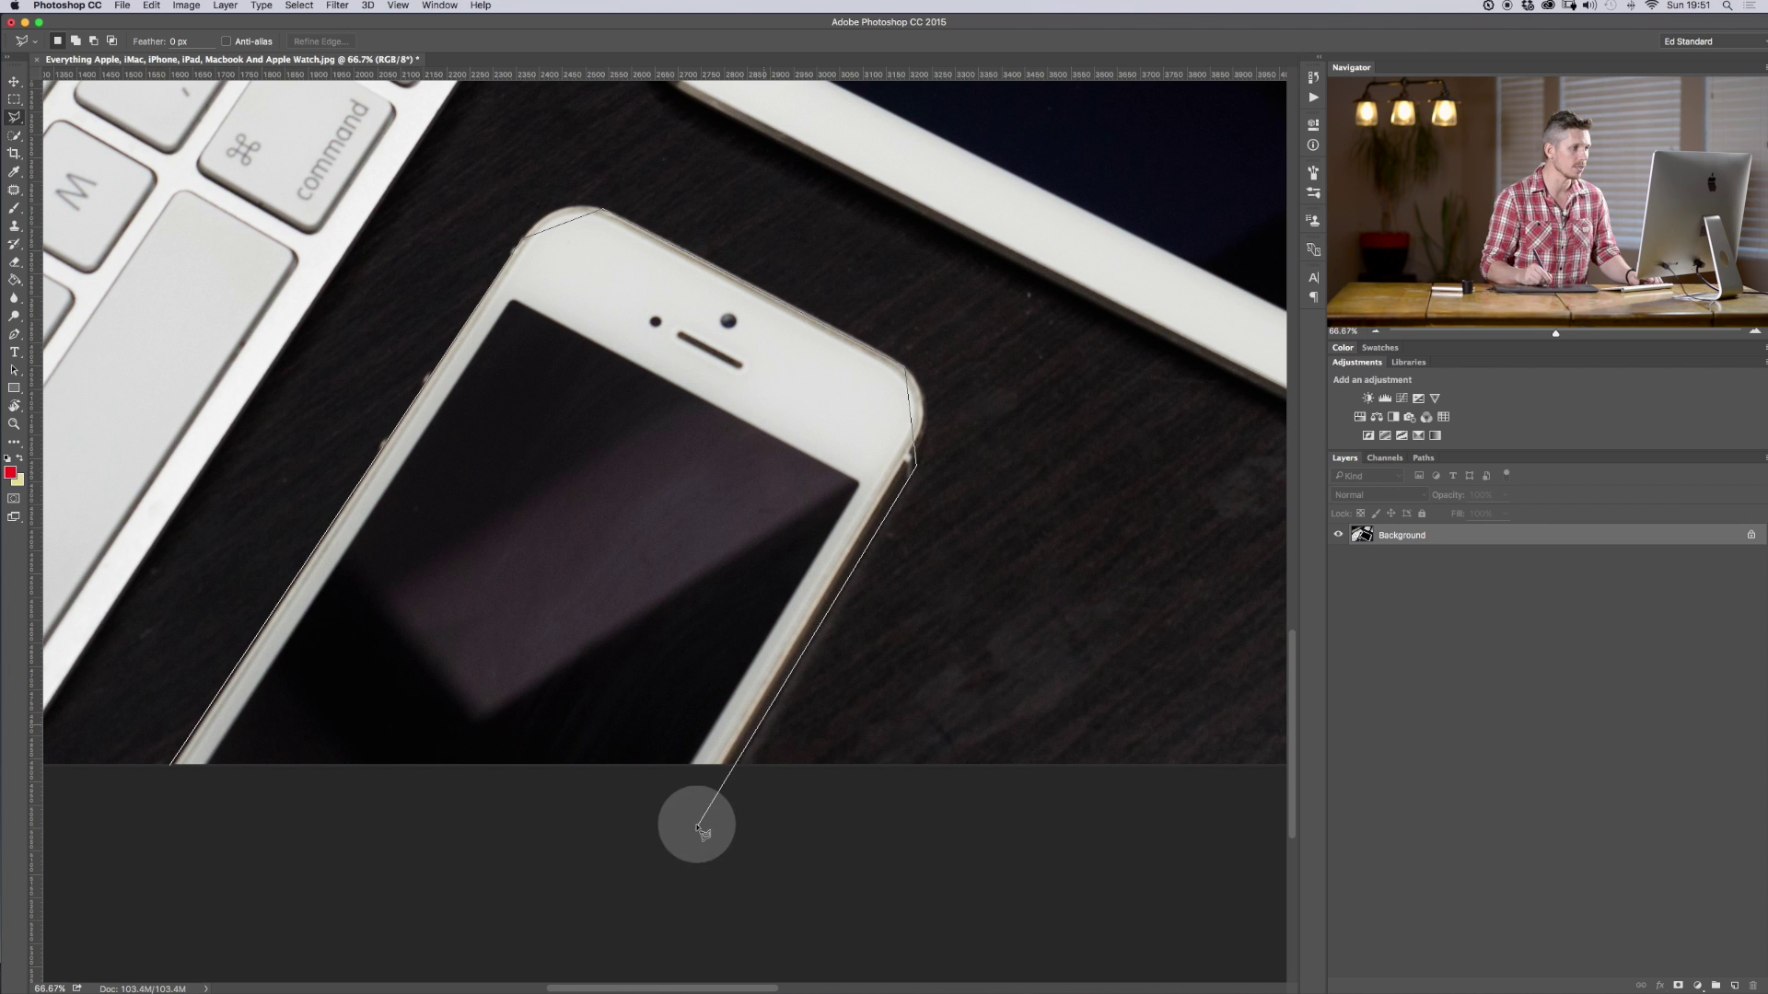
left_click(712, 817)
left_click(178, 764)
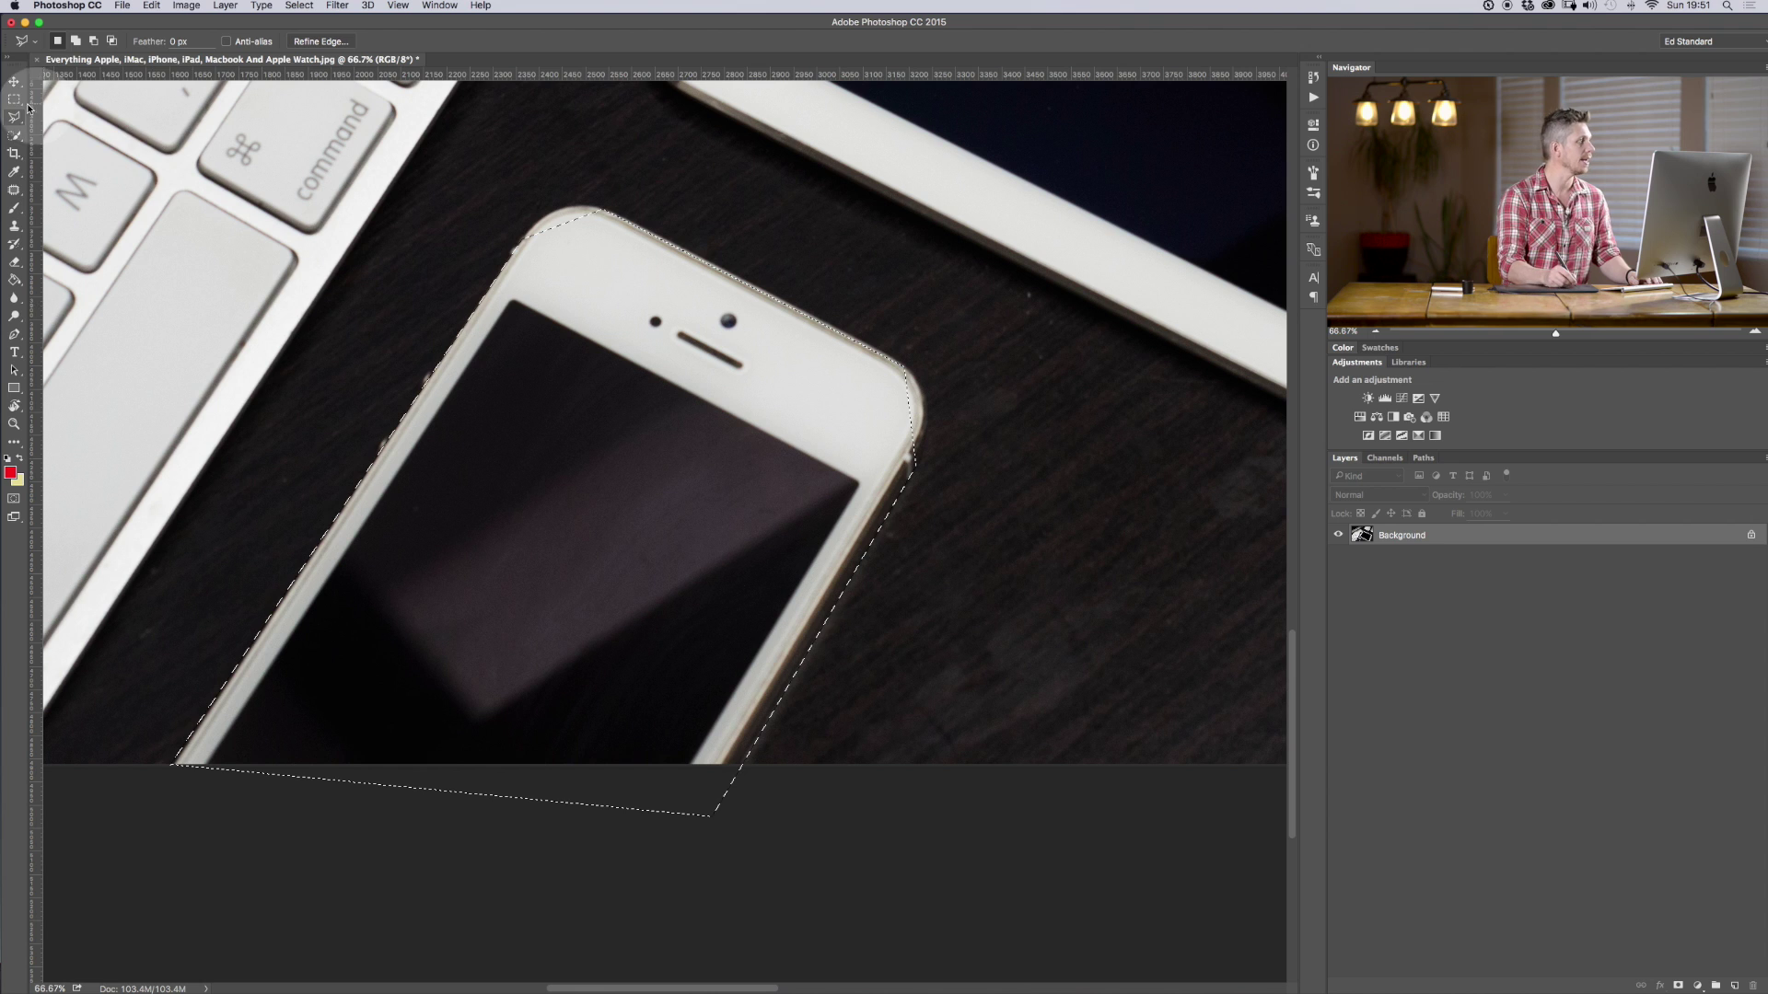
left_click_drag(20, 122, 73, 151)
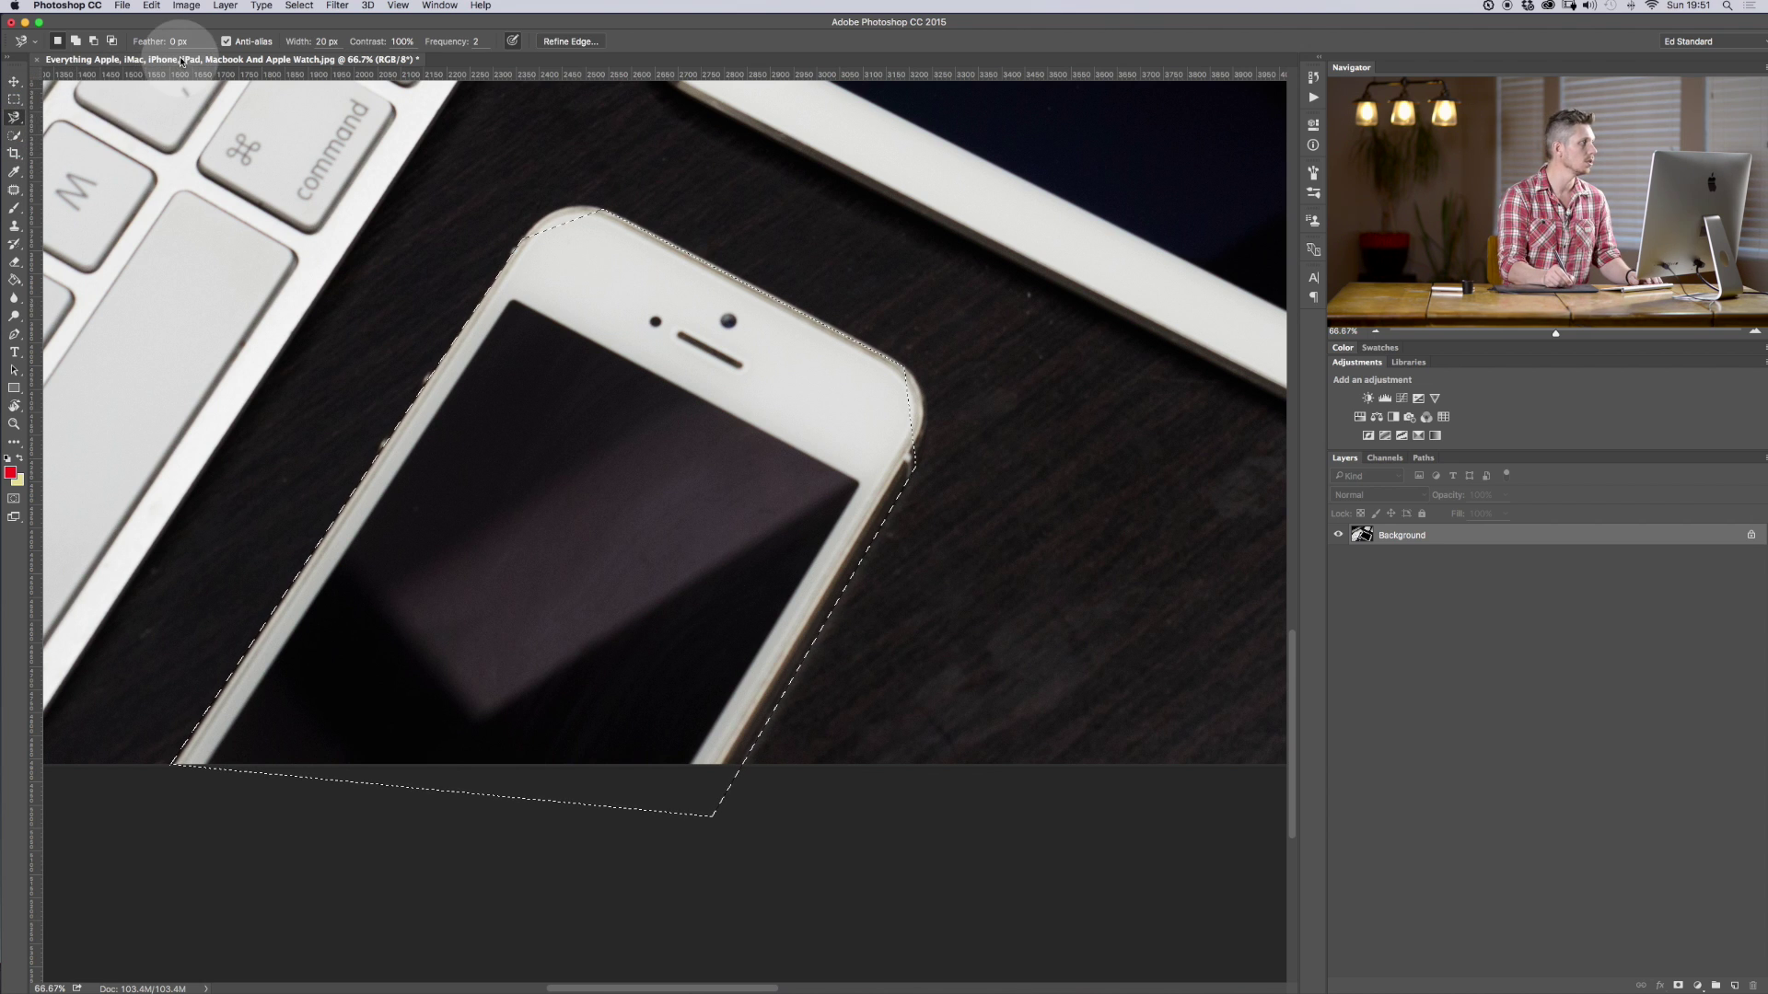
left_click(79, 42)
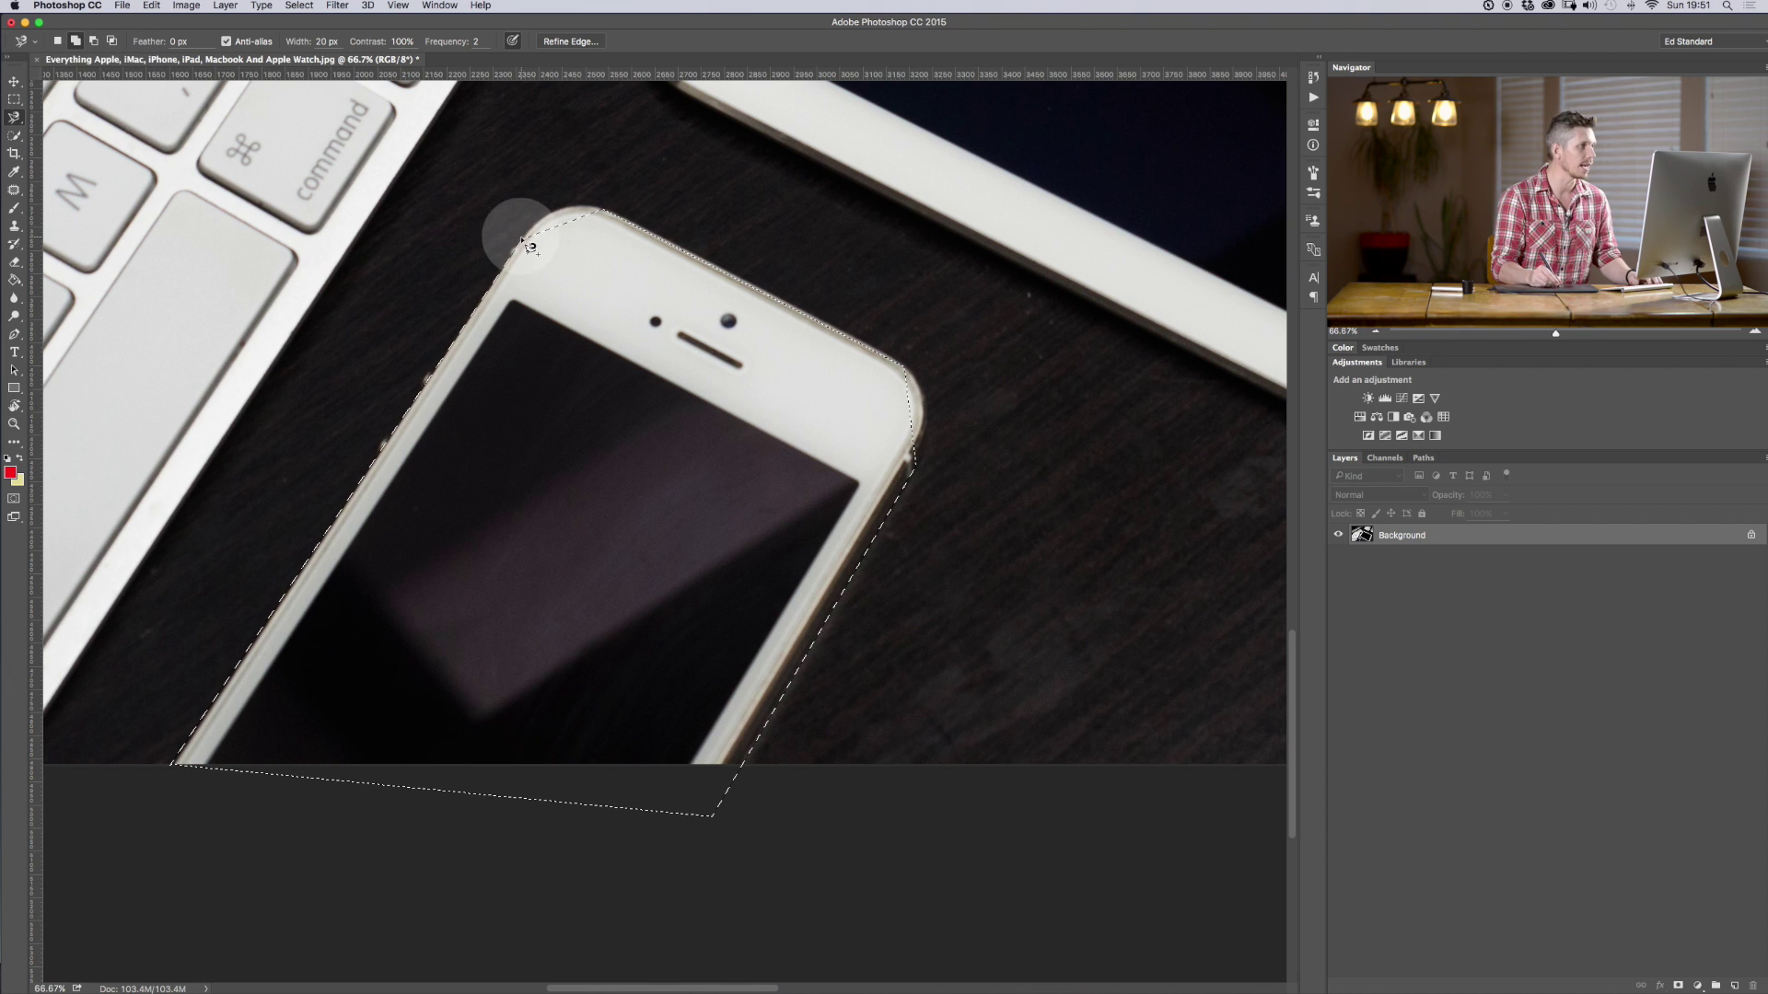
mouse_move(513, 230)
left_mouse_down()
mouse_move(538, 225)
mouse_move(560, 281)
mouse_move(513, 231)
left_mouse_up()
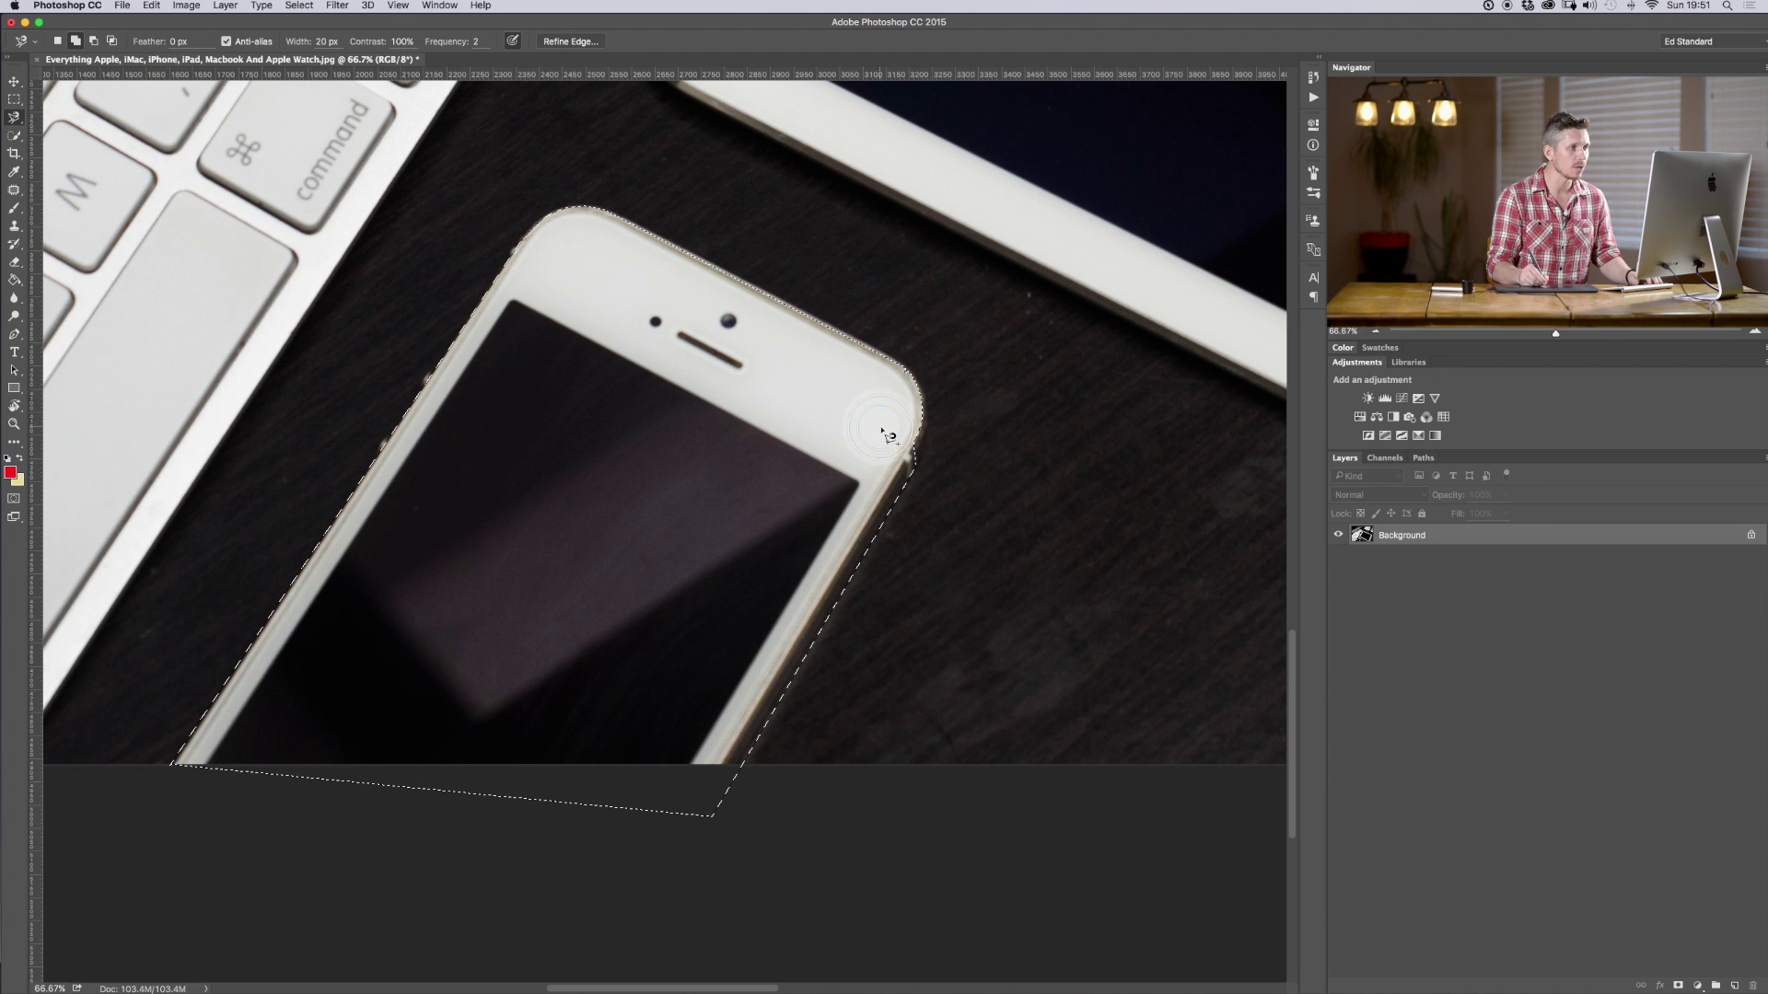
left_click(935, 473)
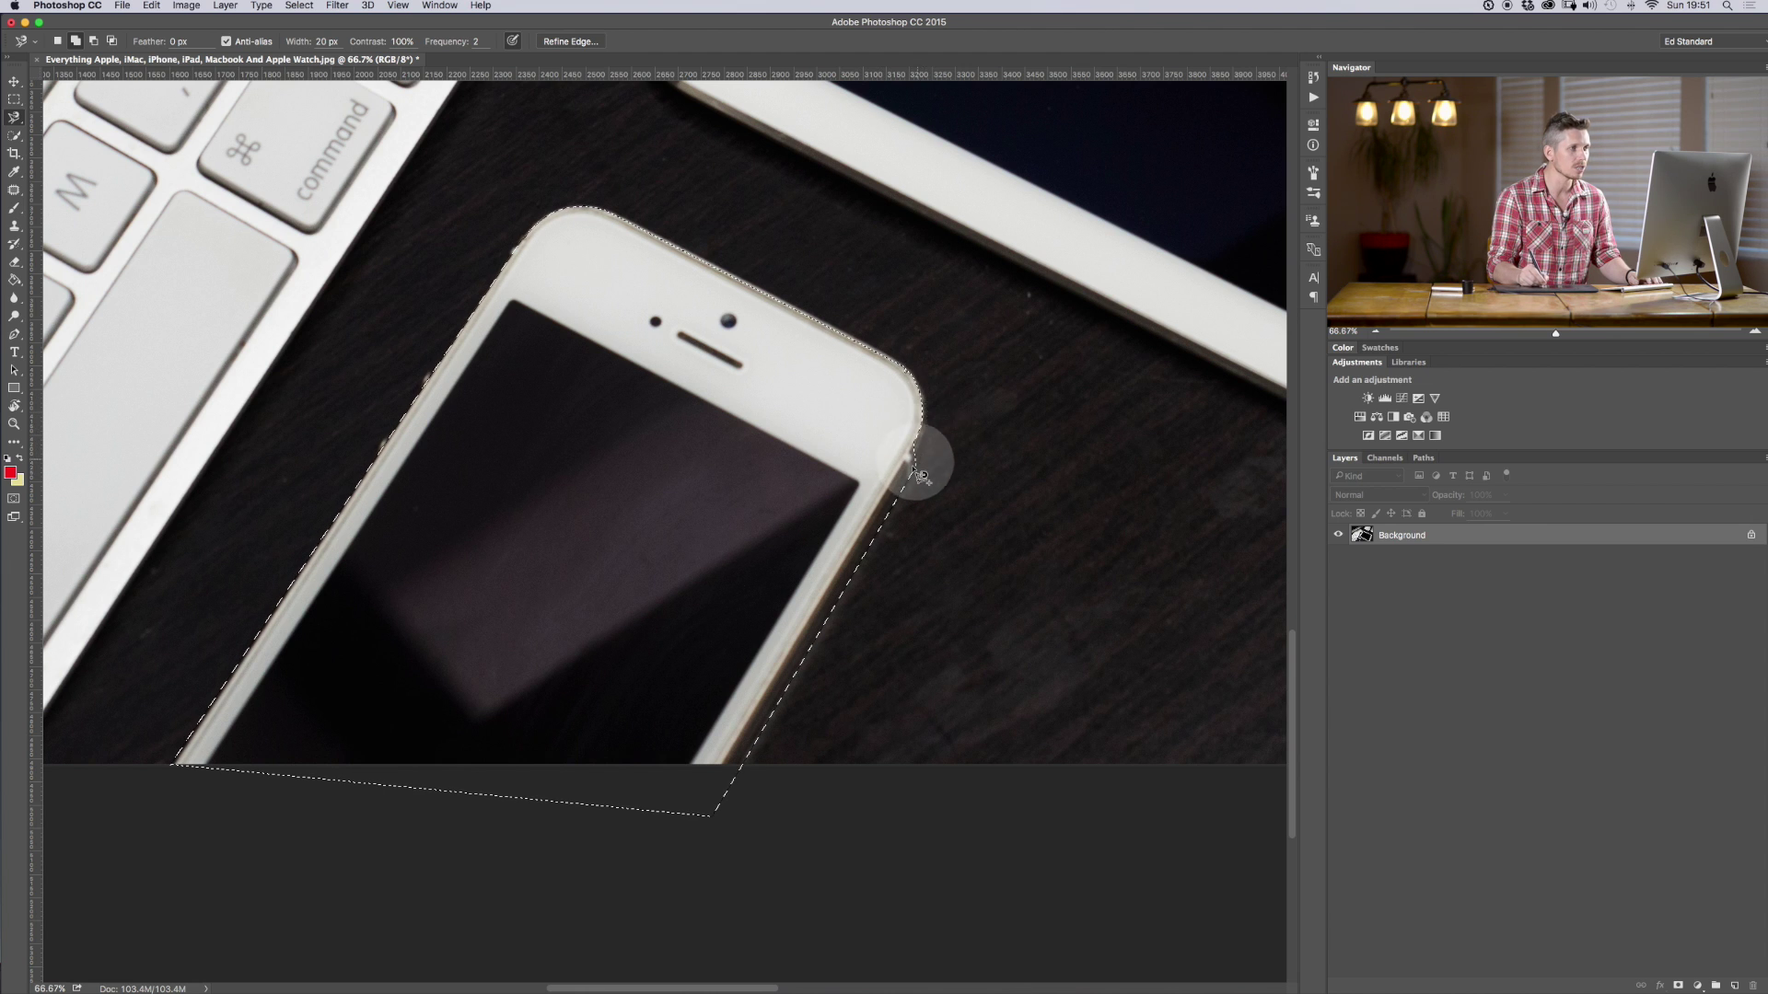
left_click_drag(17, 117, 79, 103)
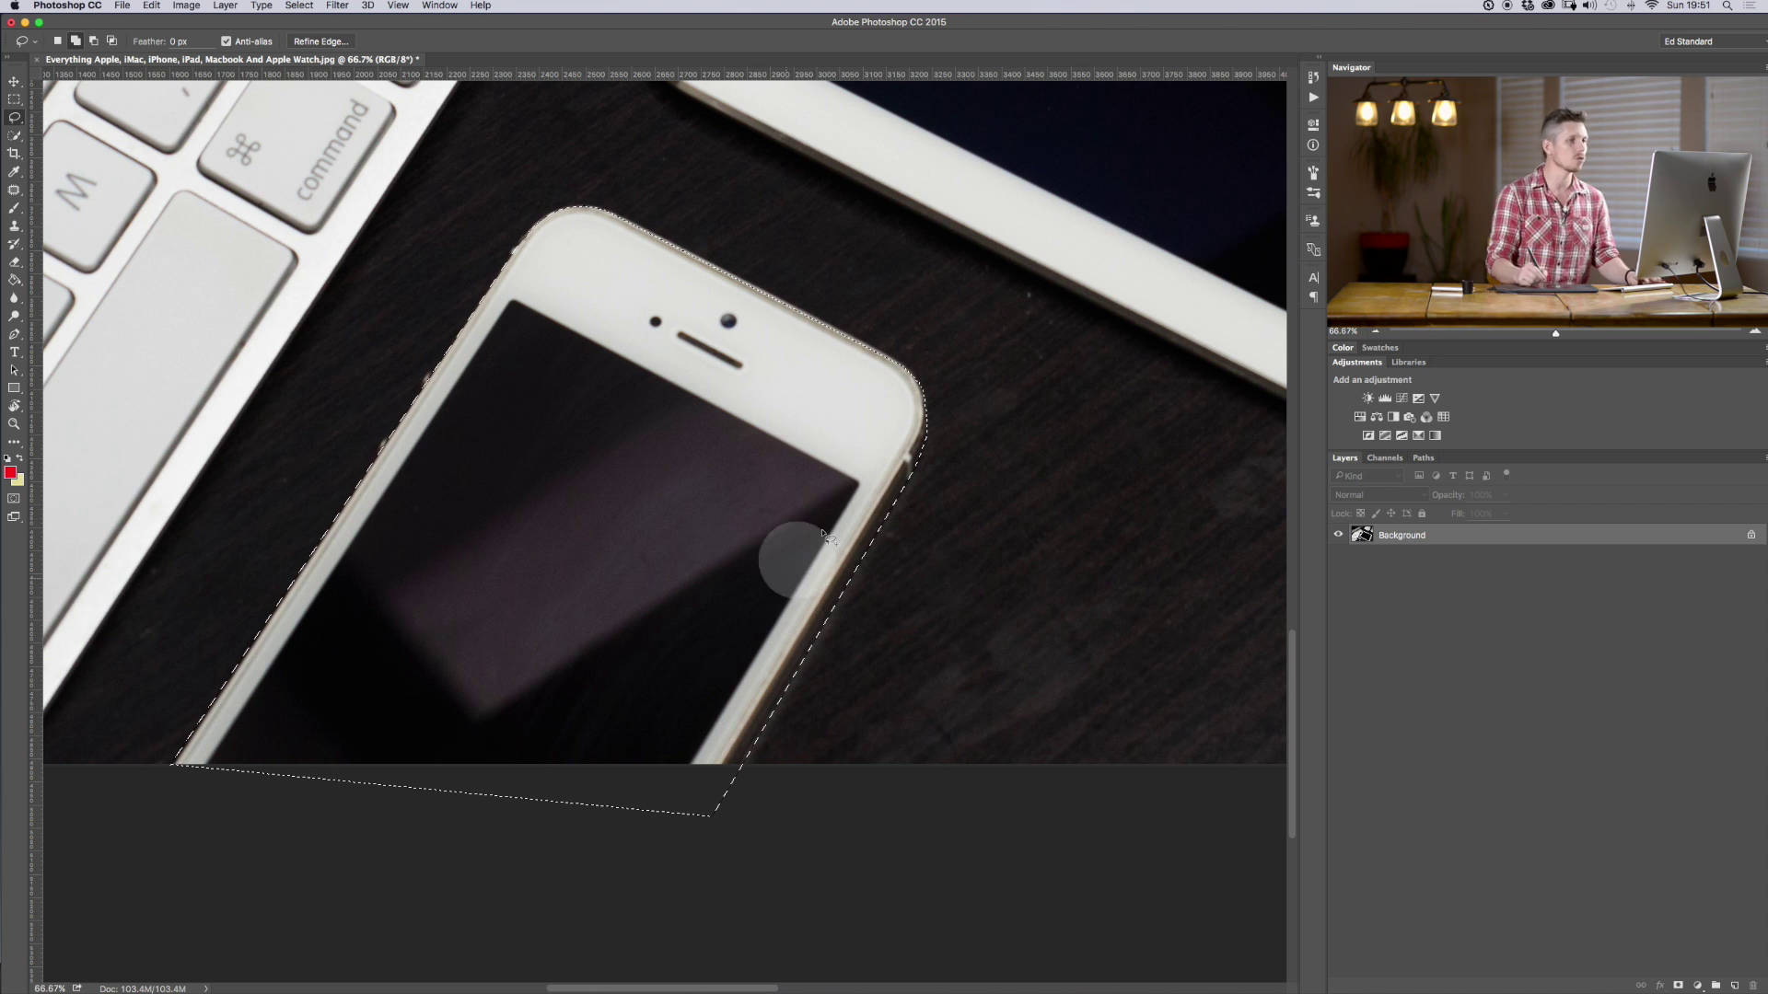
- Copy the selected iPhone onto Layer 1, hide the Background, and zoom out to 16.67%
key("super+j")
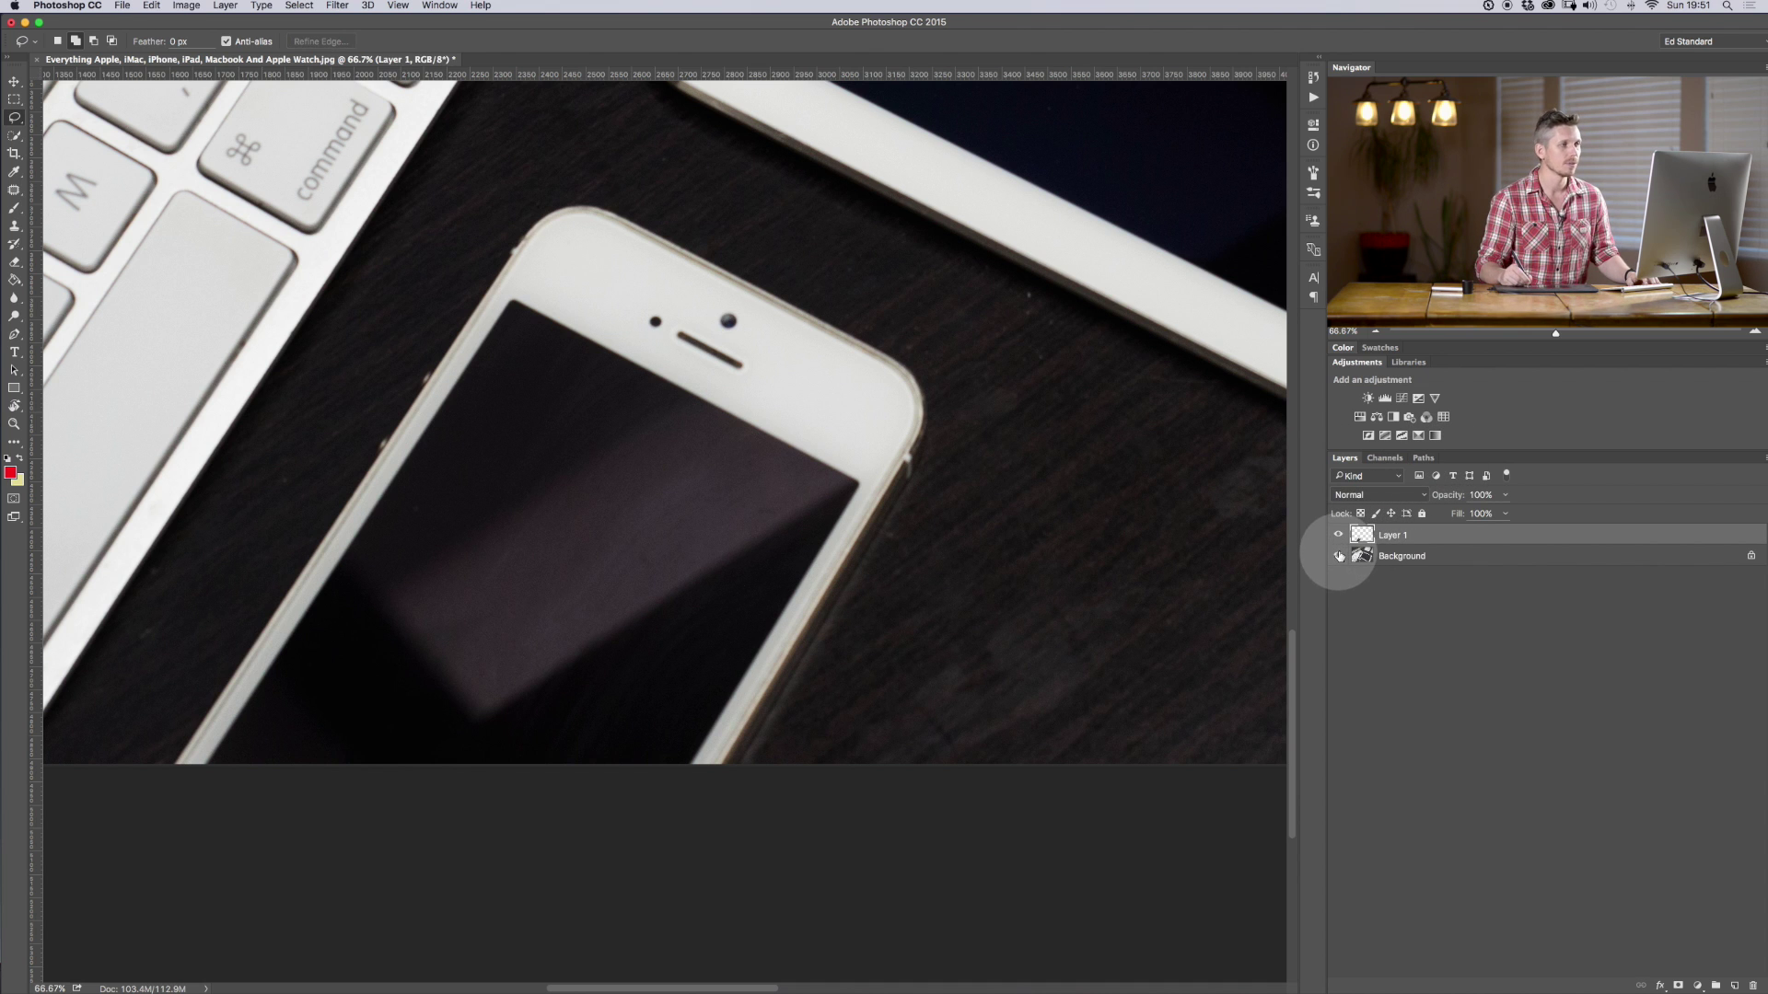
left_click(1340, 555)
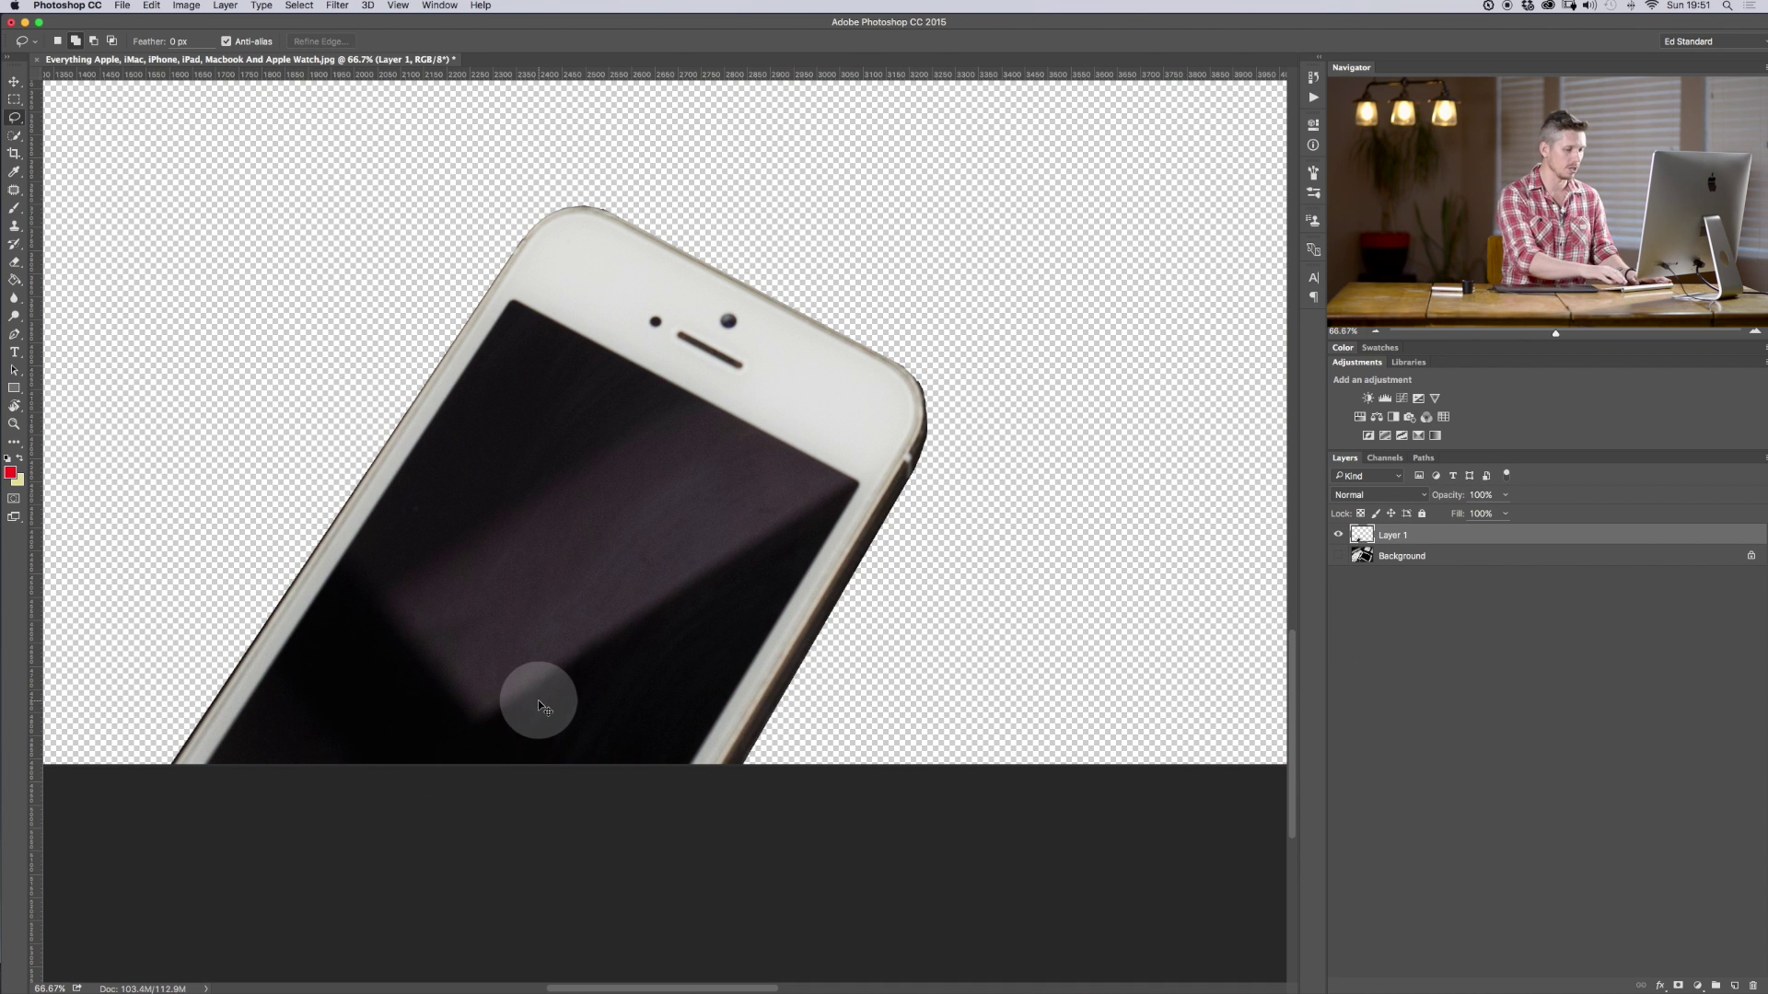
key("super+minus")
key("super+minus")
key("super+minus")
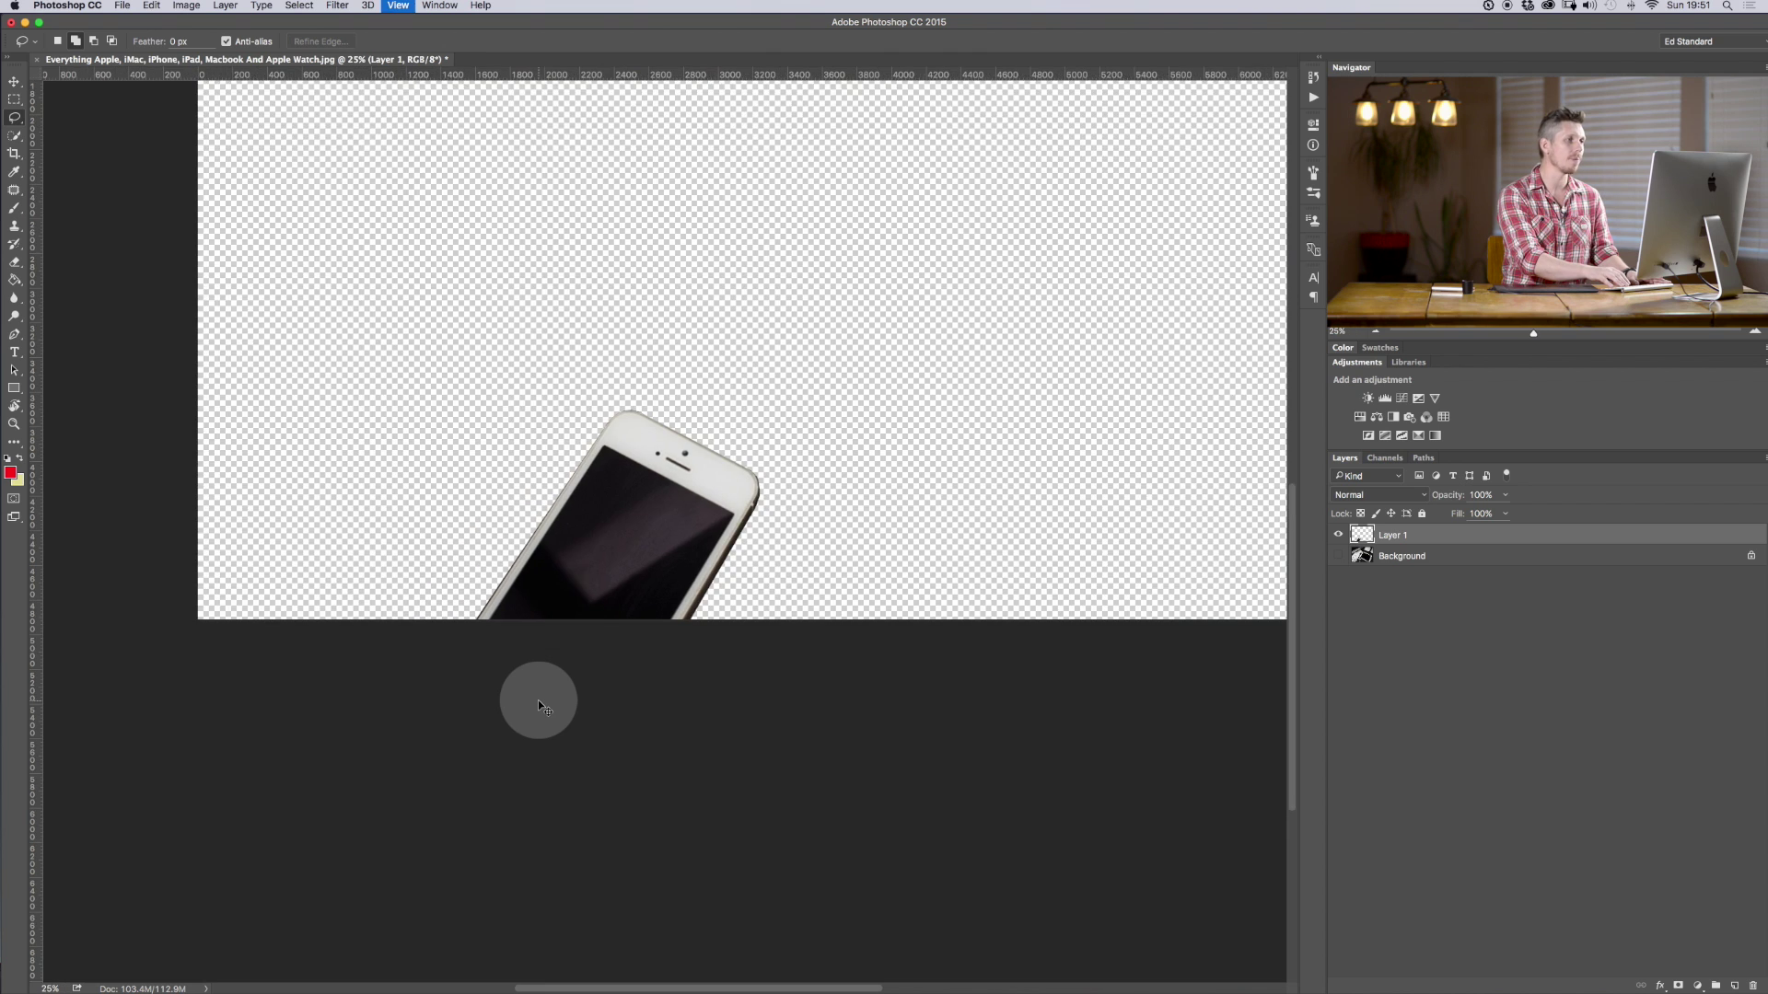
key("super+minus")
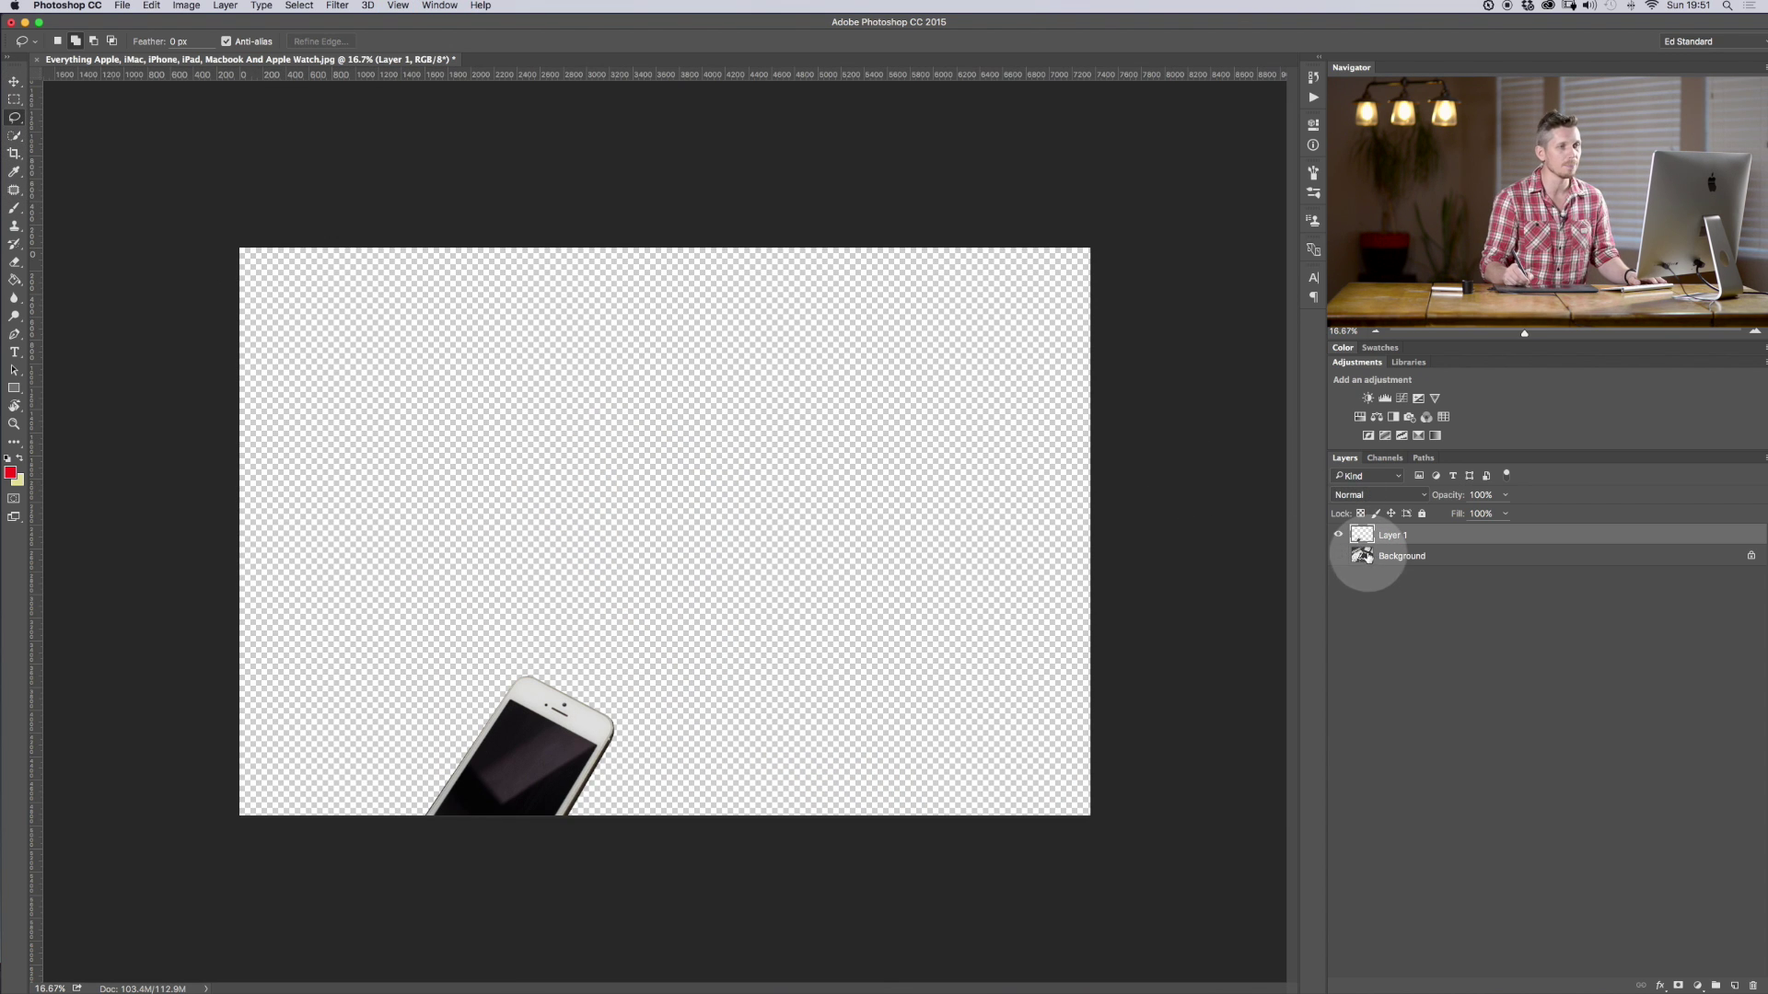
left_click(1357, 556)
- Show the Background, quick-select and trim the trackpad, copy it to Layer 2, then hide Background
left_click(1339, 555)
left_click(15, 114)
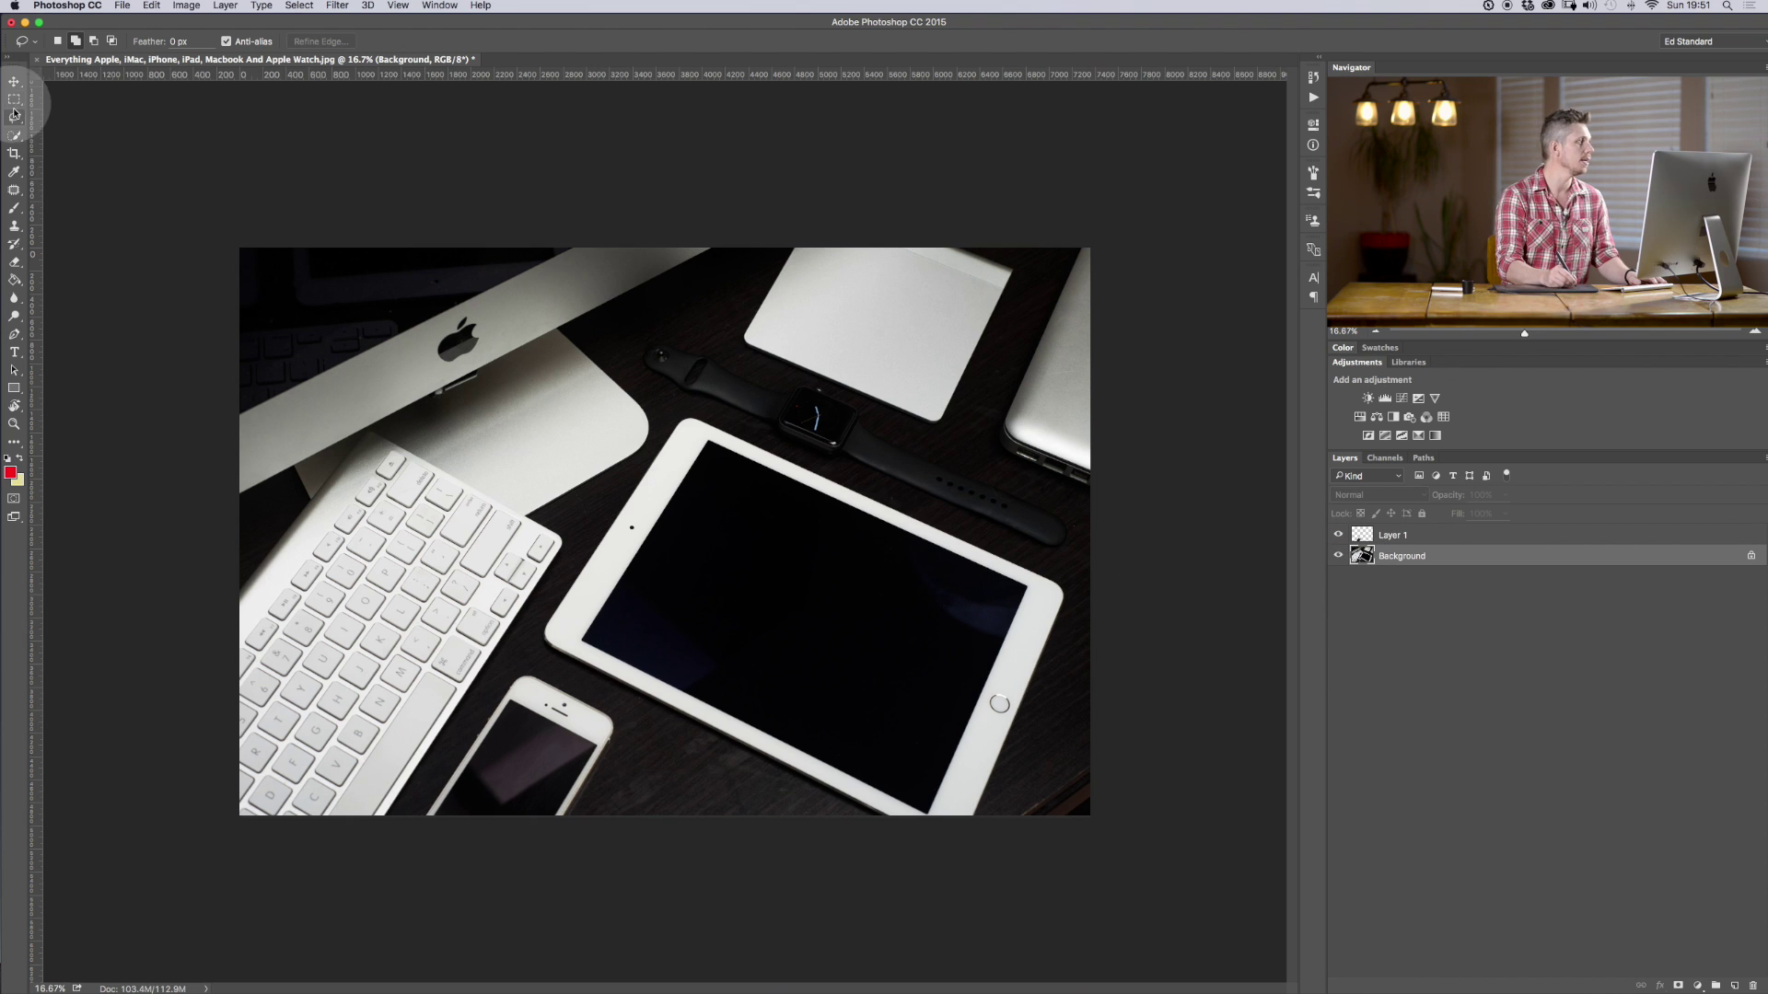
left_click(22, 134)
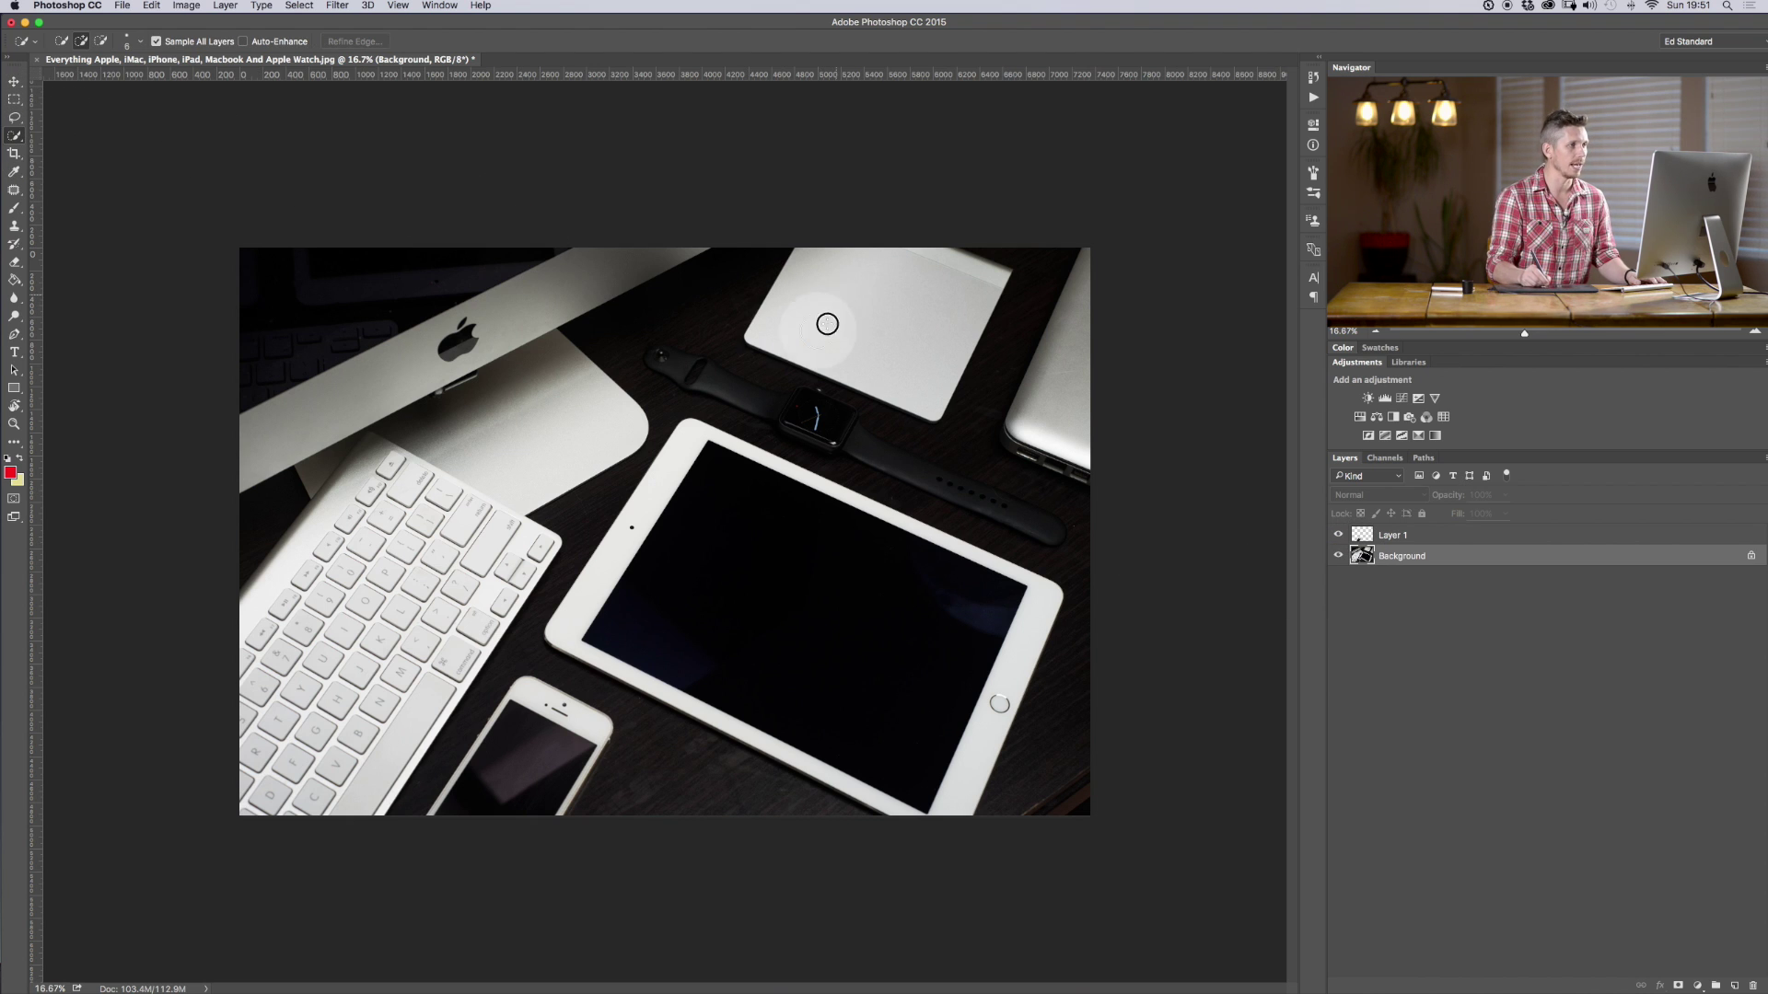
mouse_move(827, 324)
left_mouse_down()
mouse_move(870, 274)
mouse_move(1009, 269)
left_mouse_up()
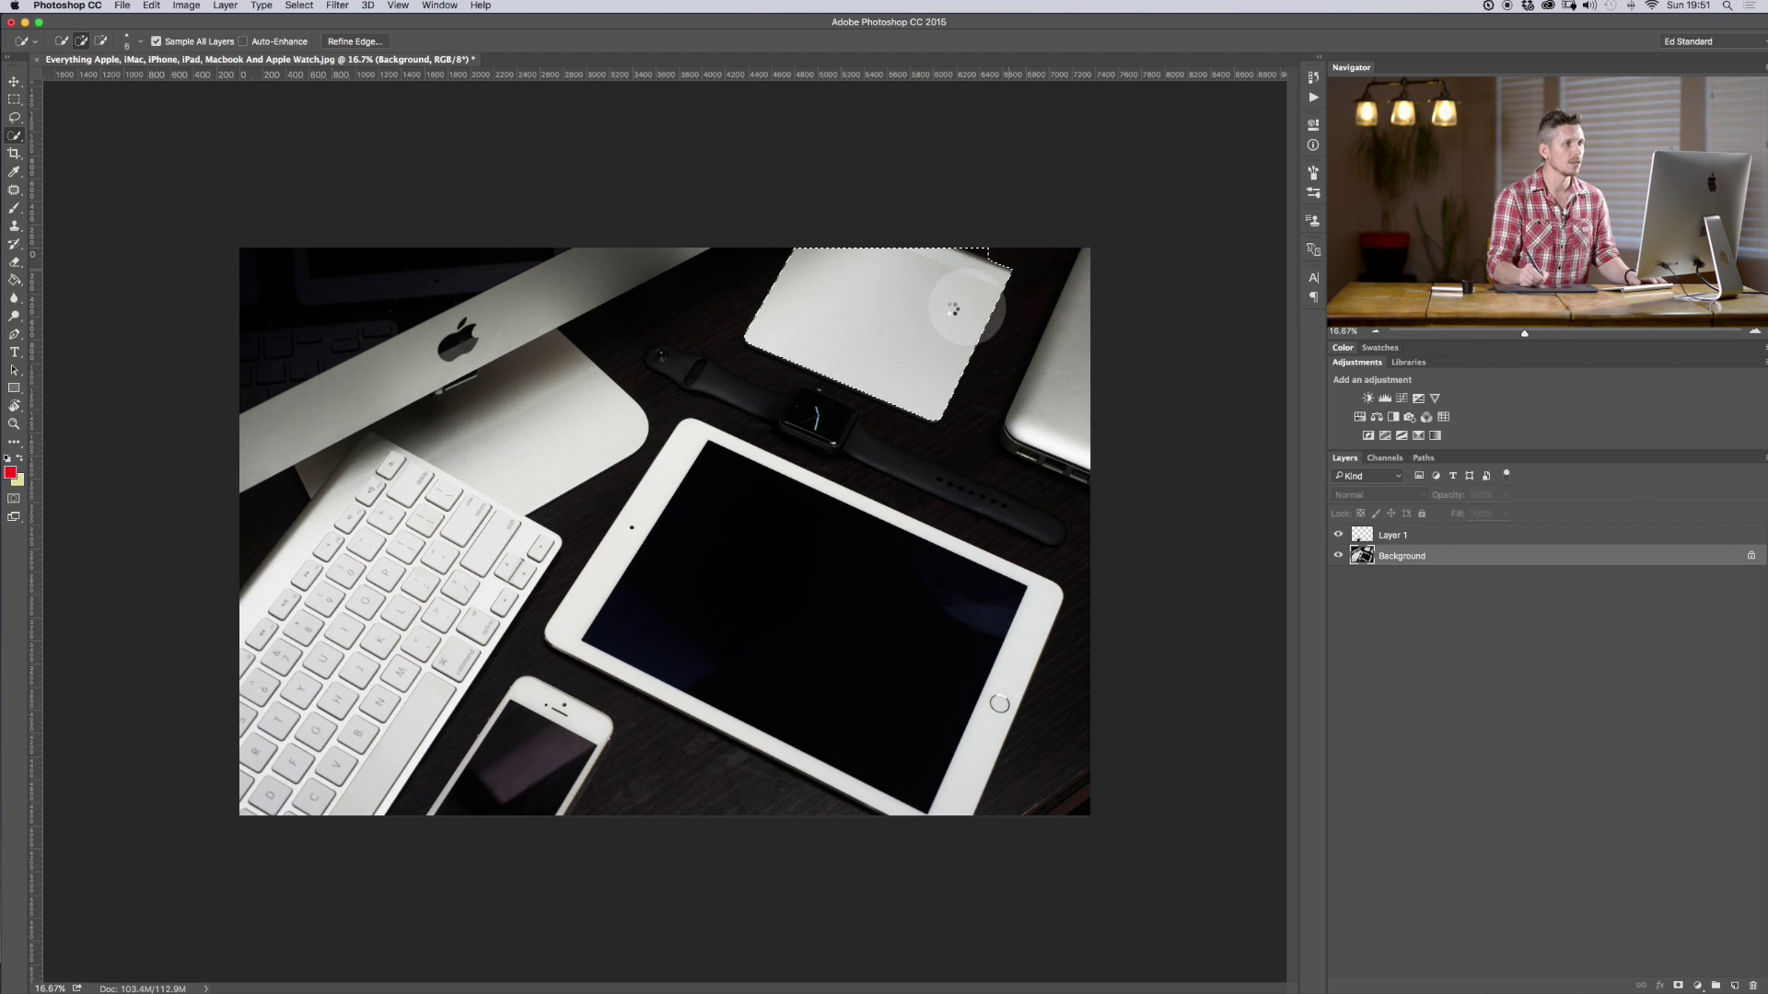
left_click(100, 41)
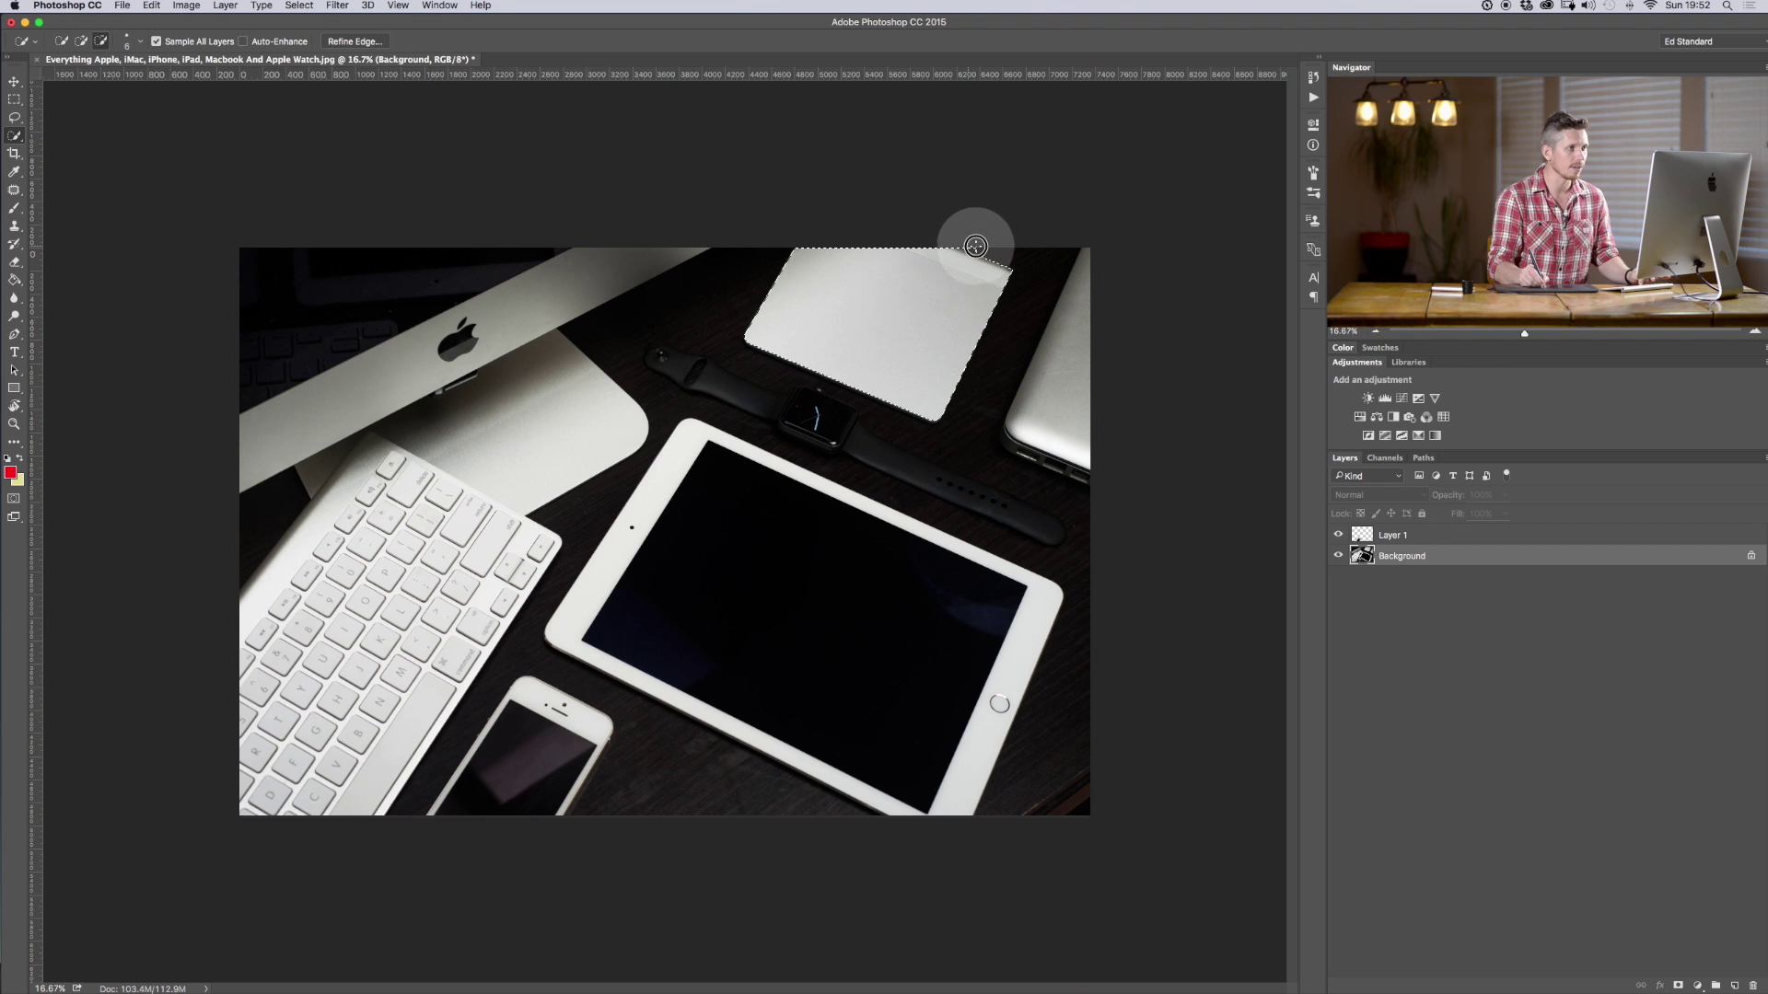
left_click_drag(959, 251, 976, 364)
key("ctrl+j")
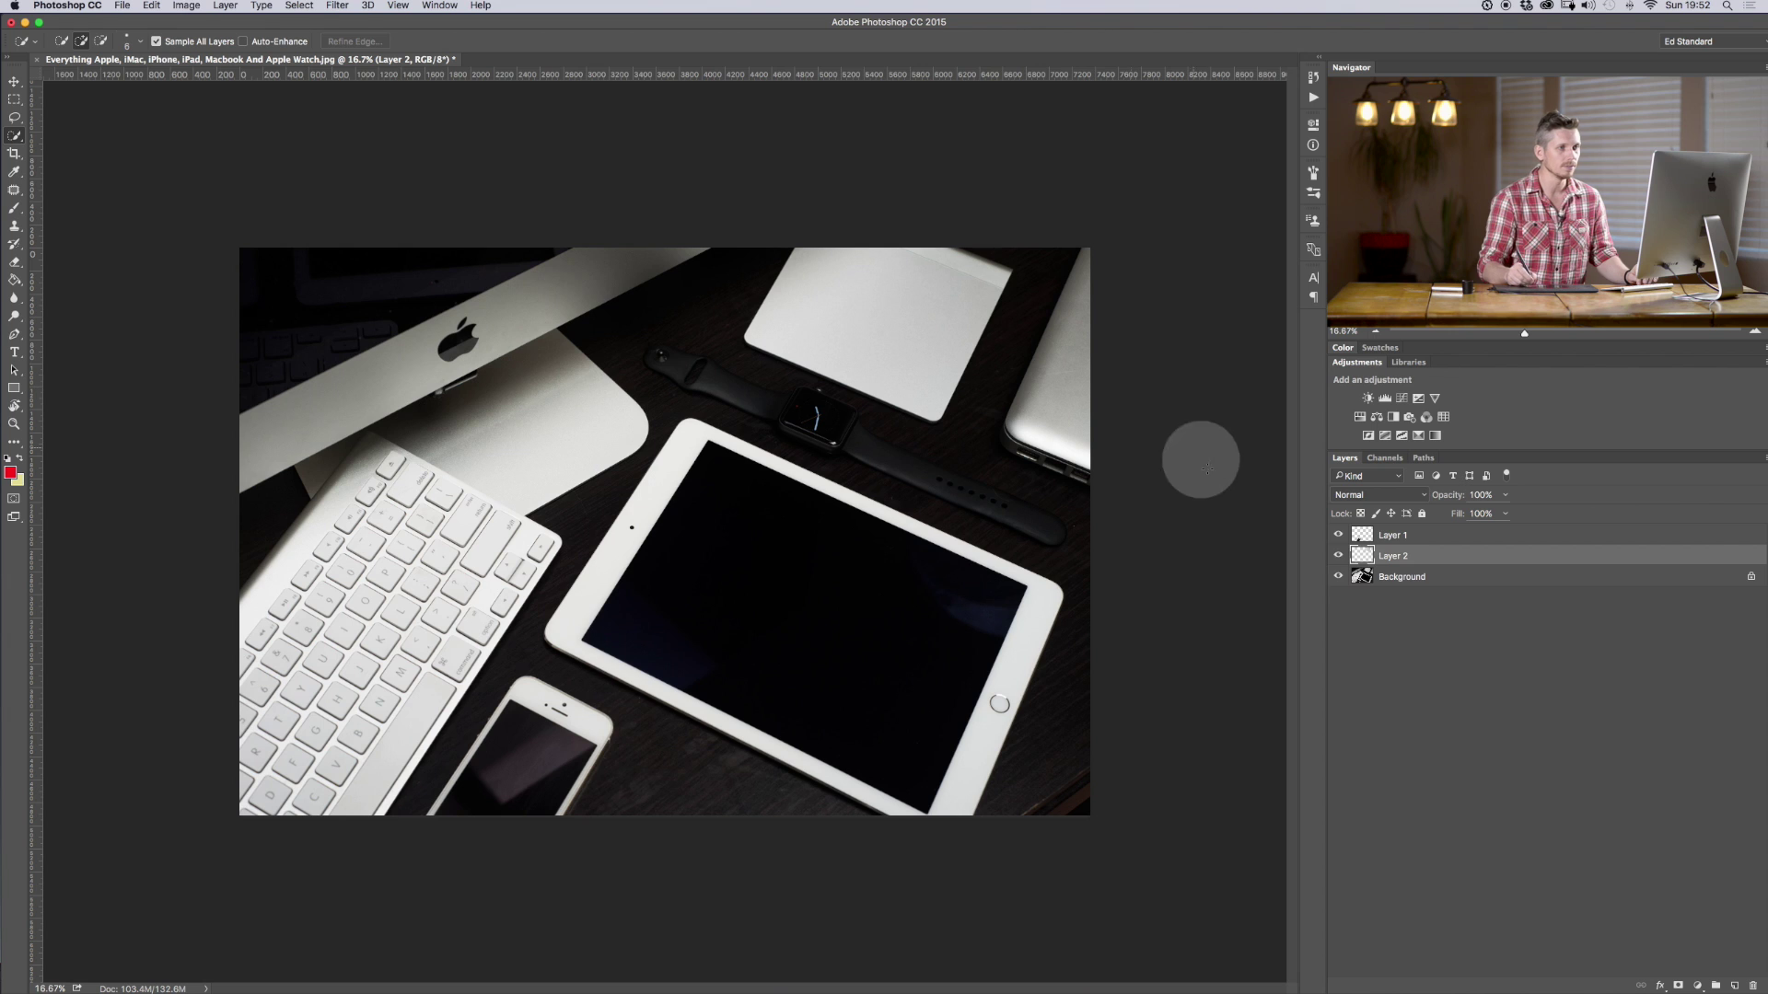
left_click(1340, 578)
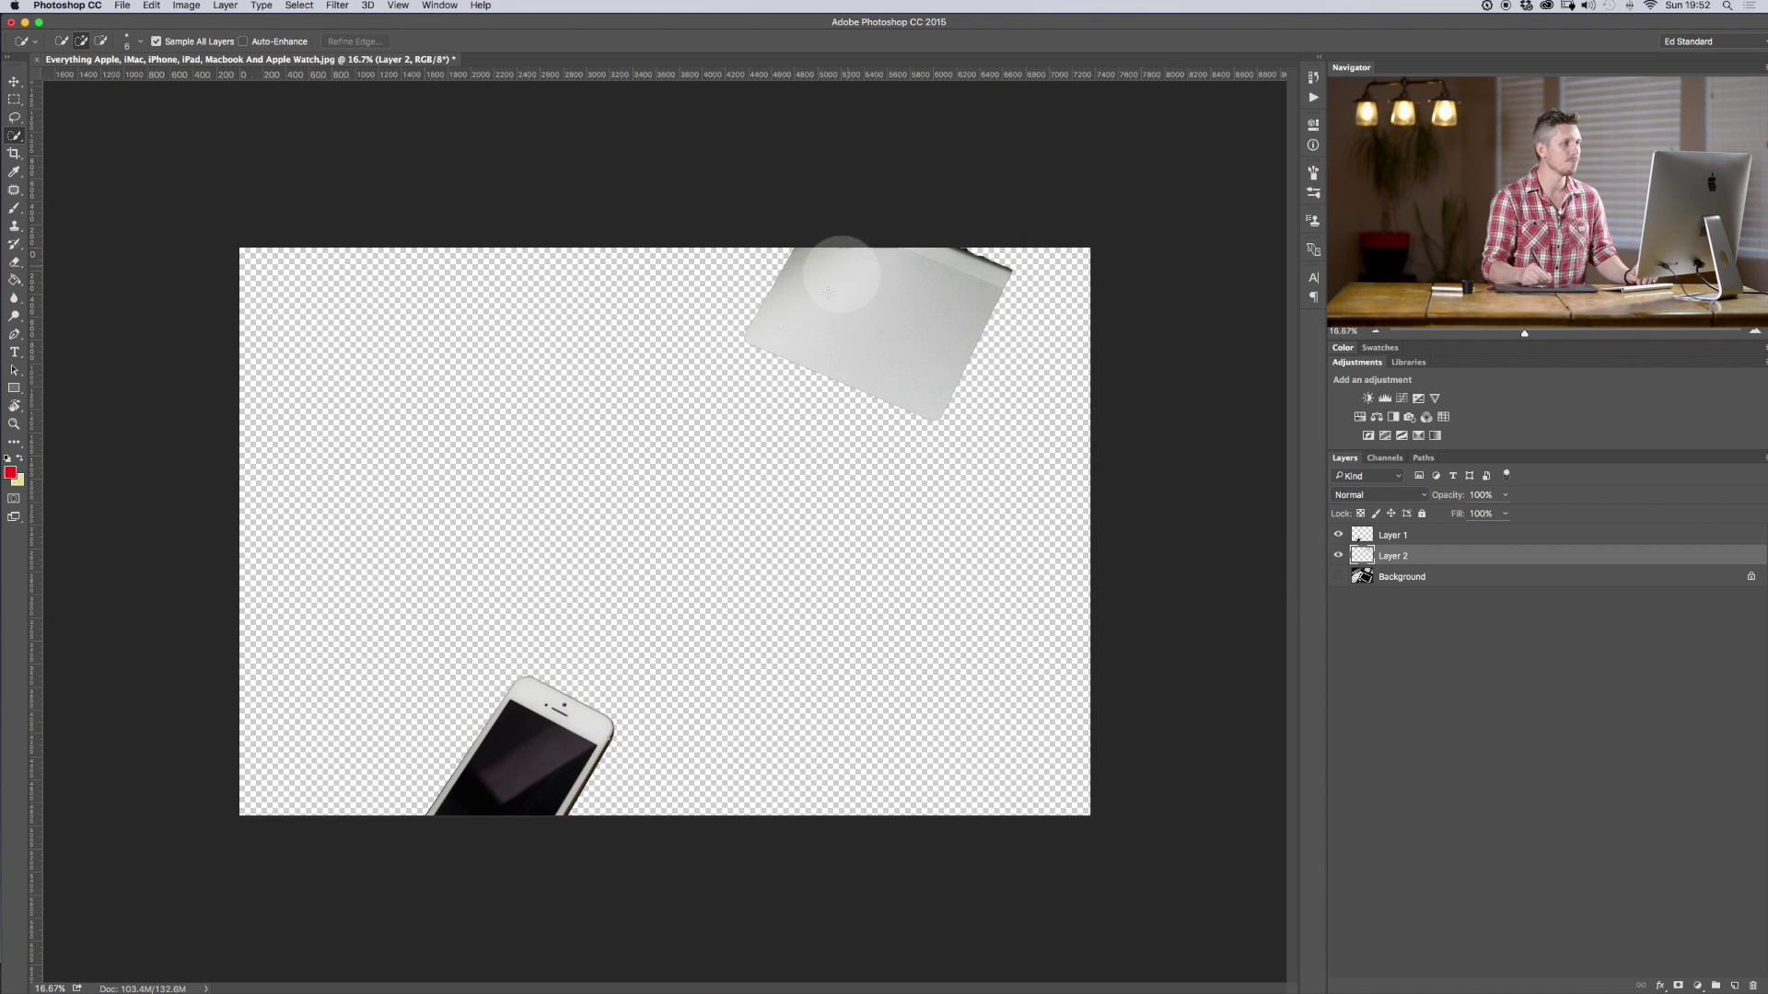
- Select Layer 1 and Layer 2 together and merge them into a single Layer 1
left_click(1450, 536, "shift")
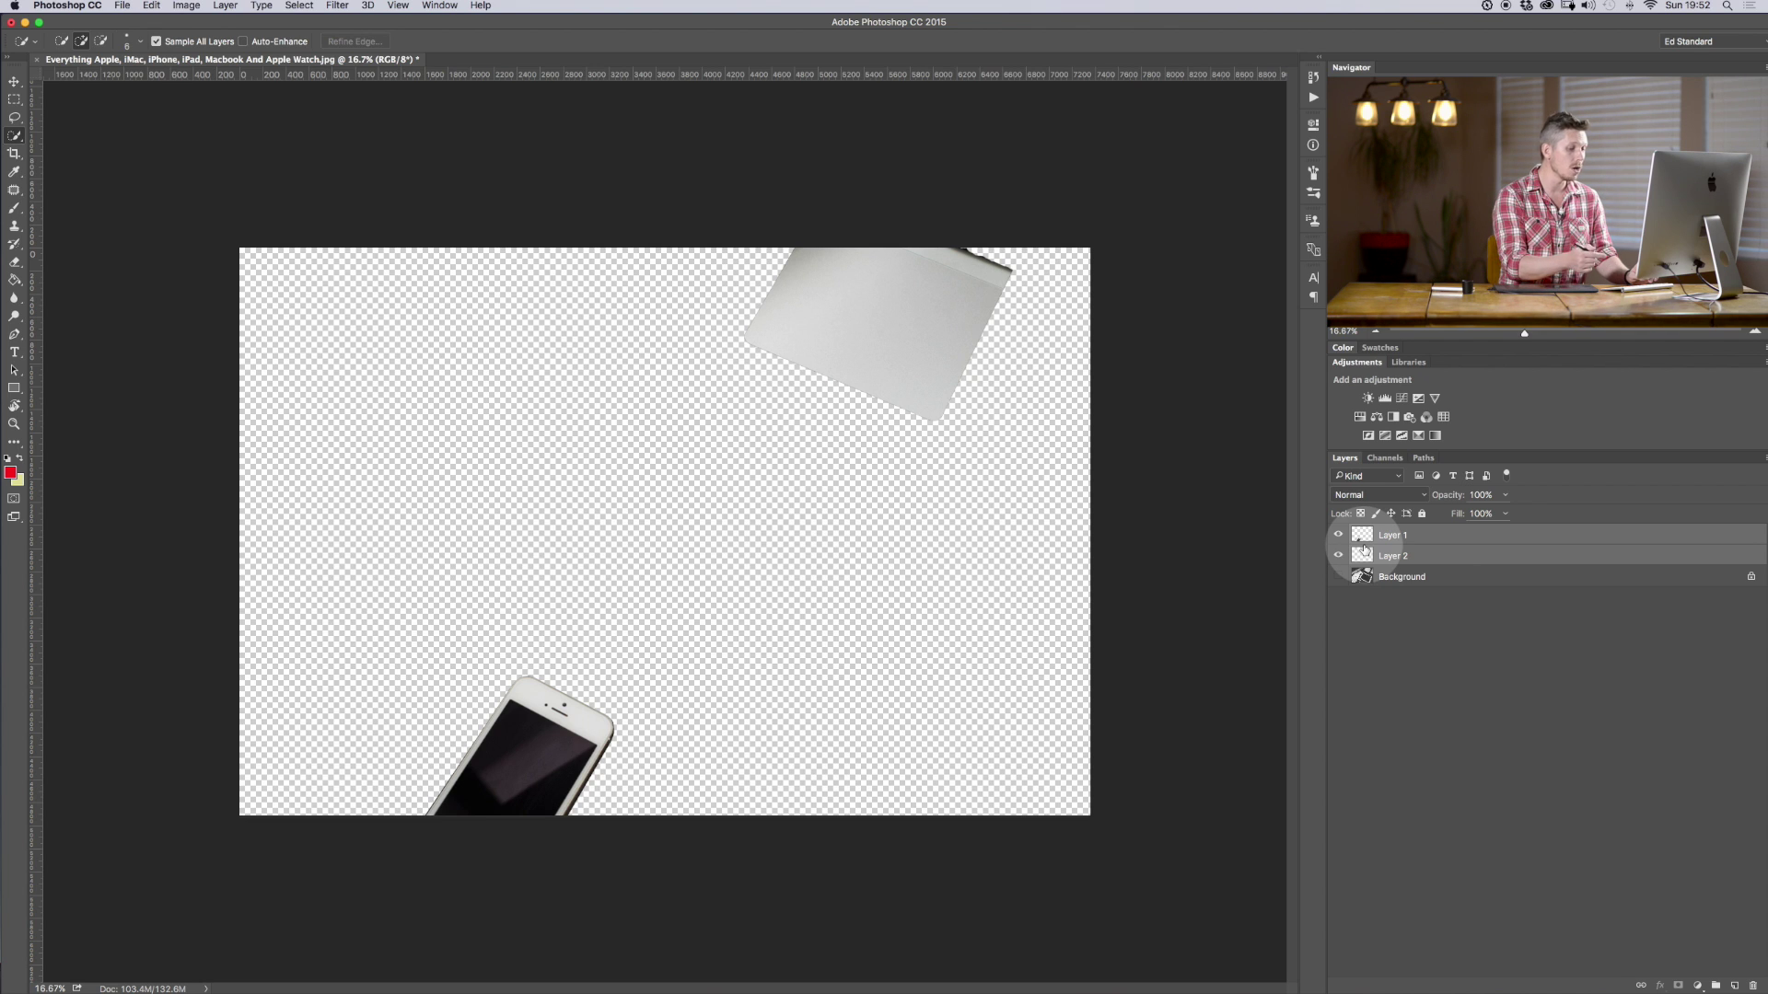
right_click(1473, 540)
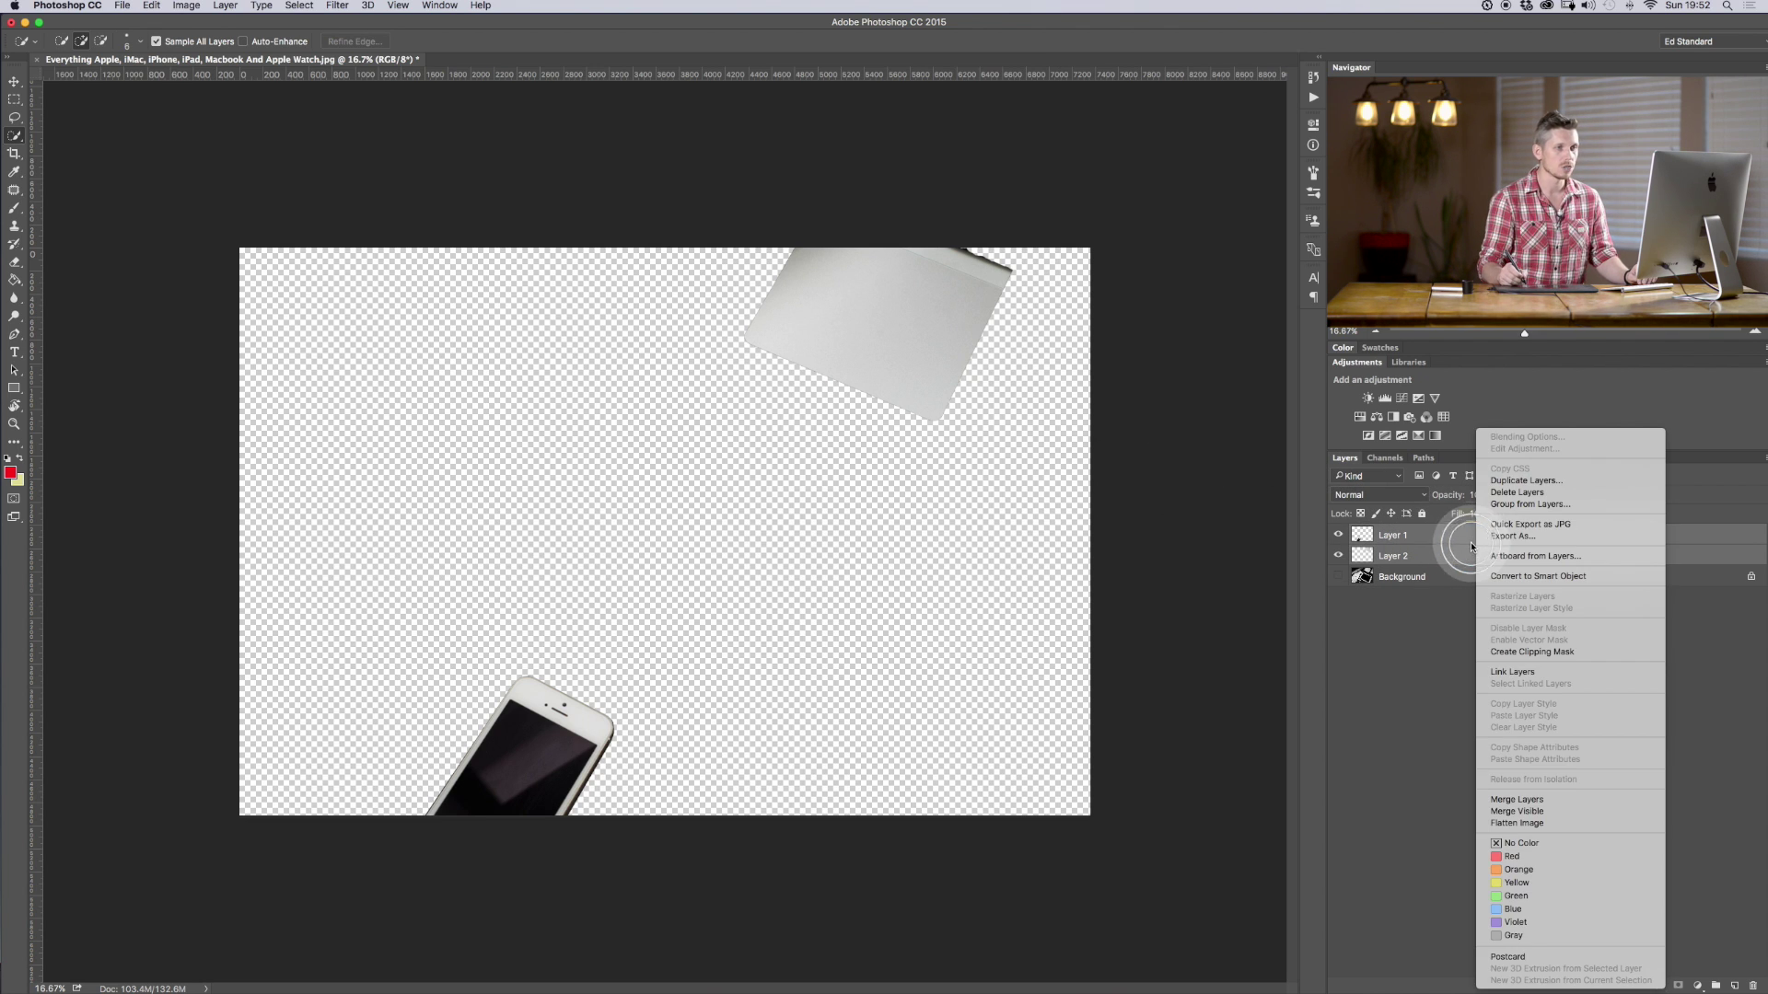
left_click(1543, 798)
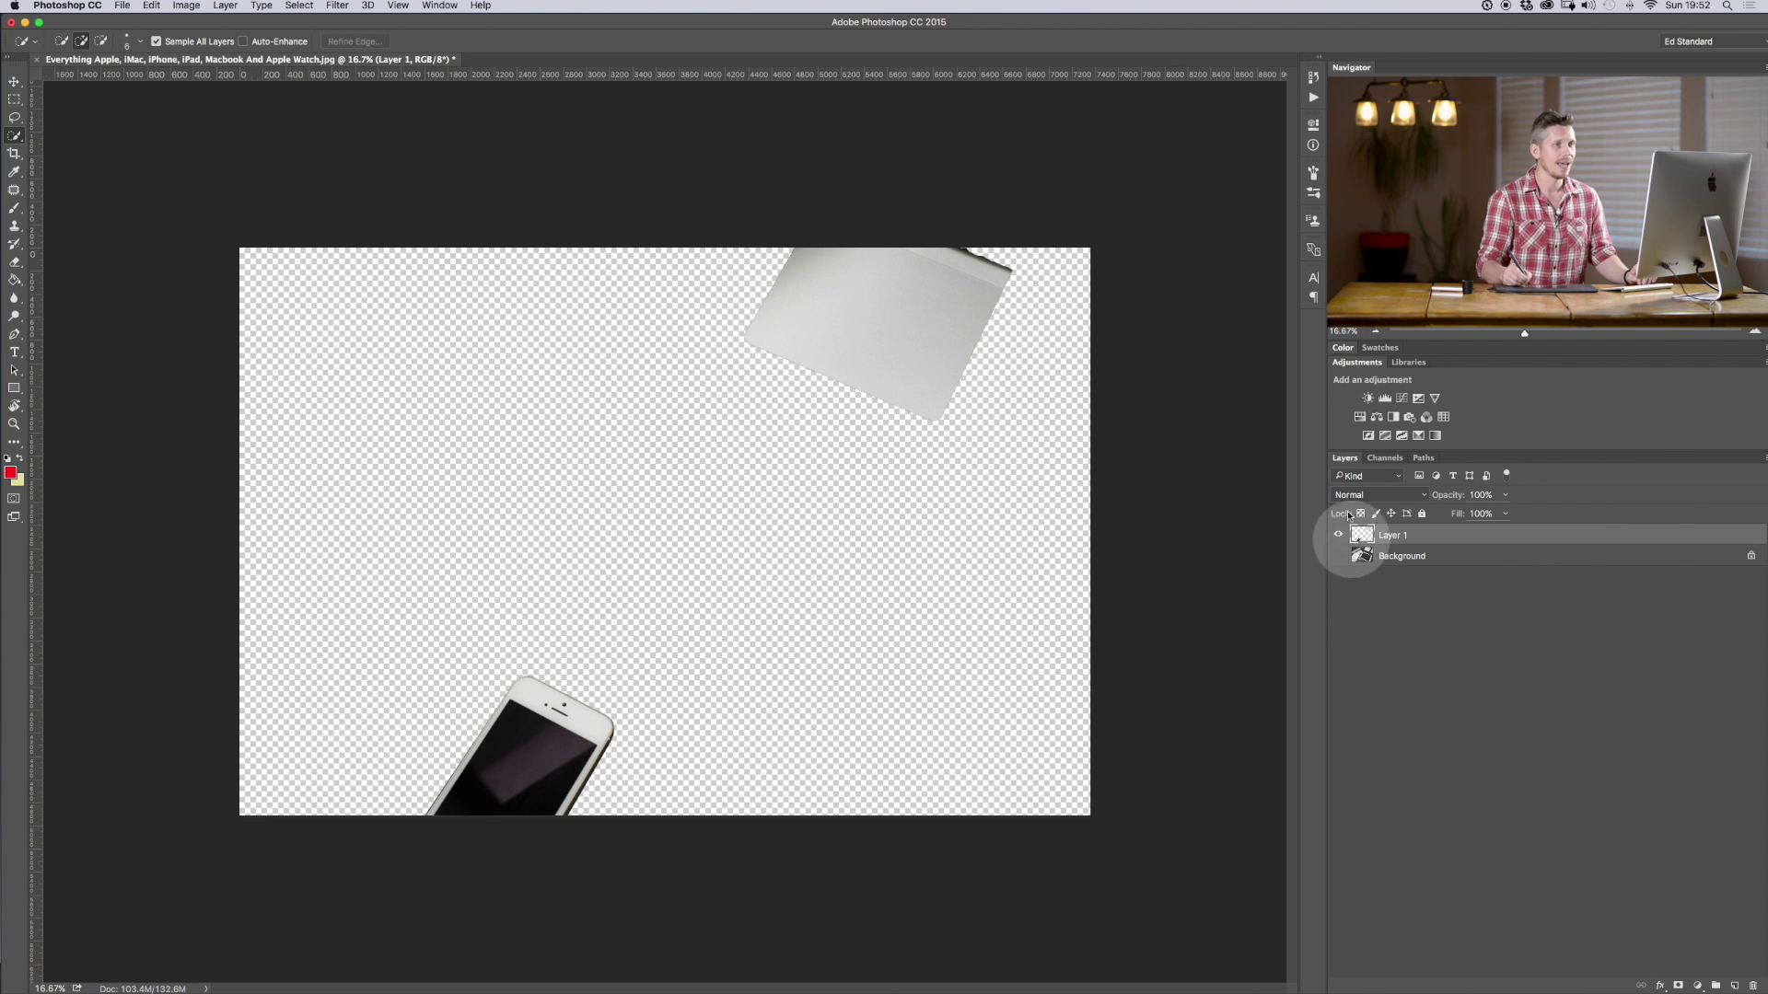
- Keep the merged layer in place, then marquee the iPhone and move it up and right
left_click(13, 81)
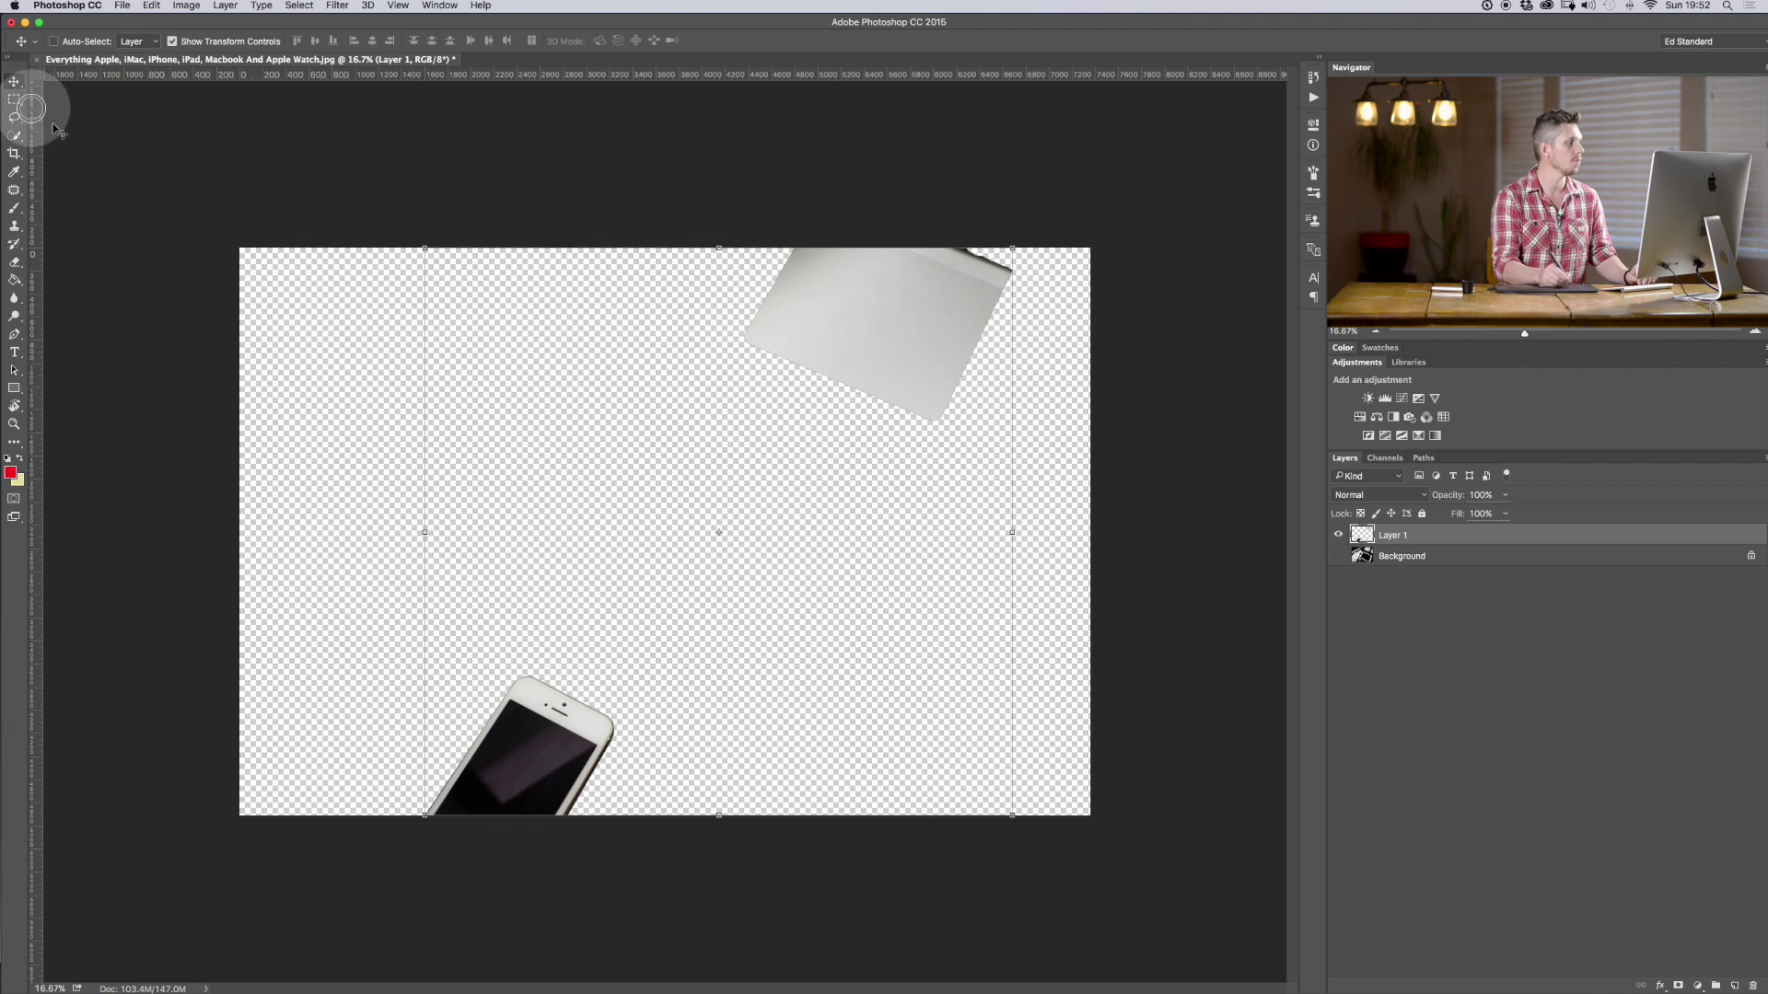
mouse_move(675, 442)
left_mouse_down()
mouse_move(552, 461)
mouse_move(675, 447)
left_mouse_up()
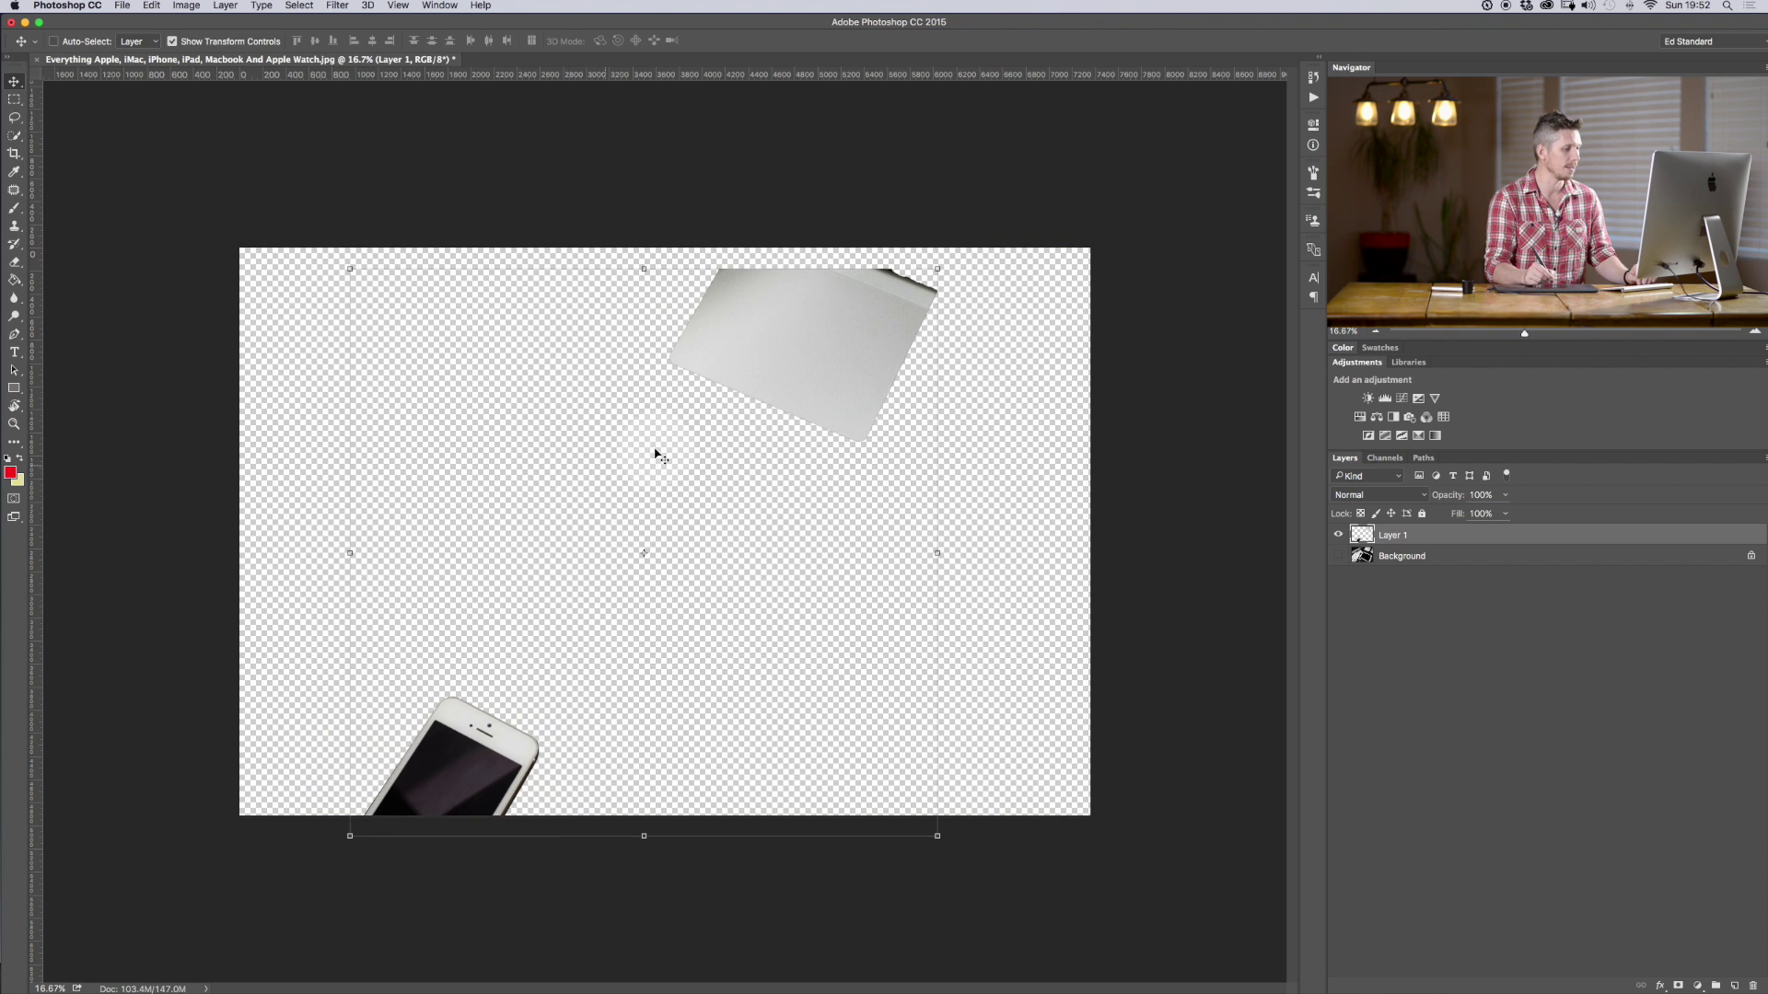
left_click_drag(654, 471, 650, 481)
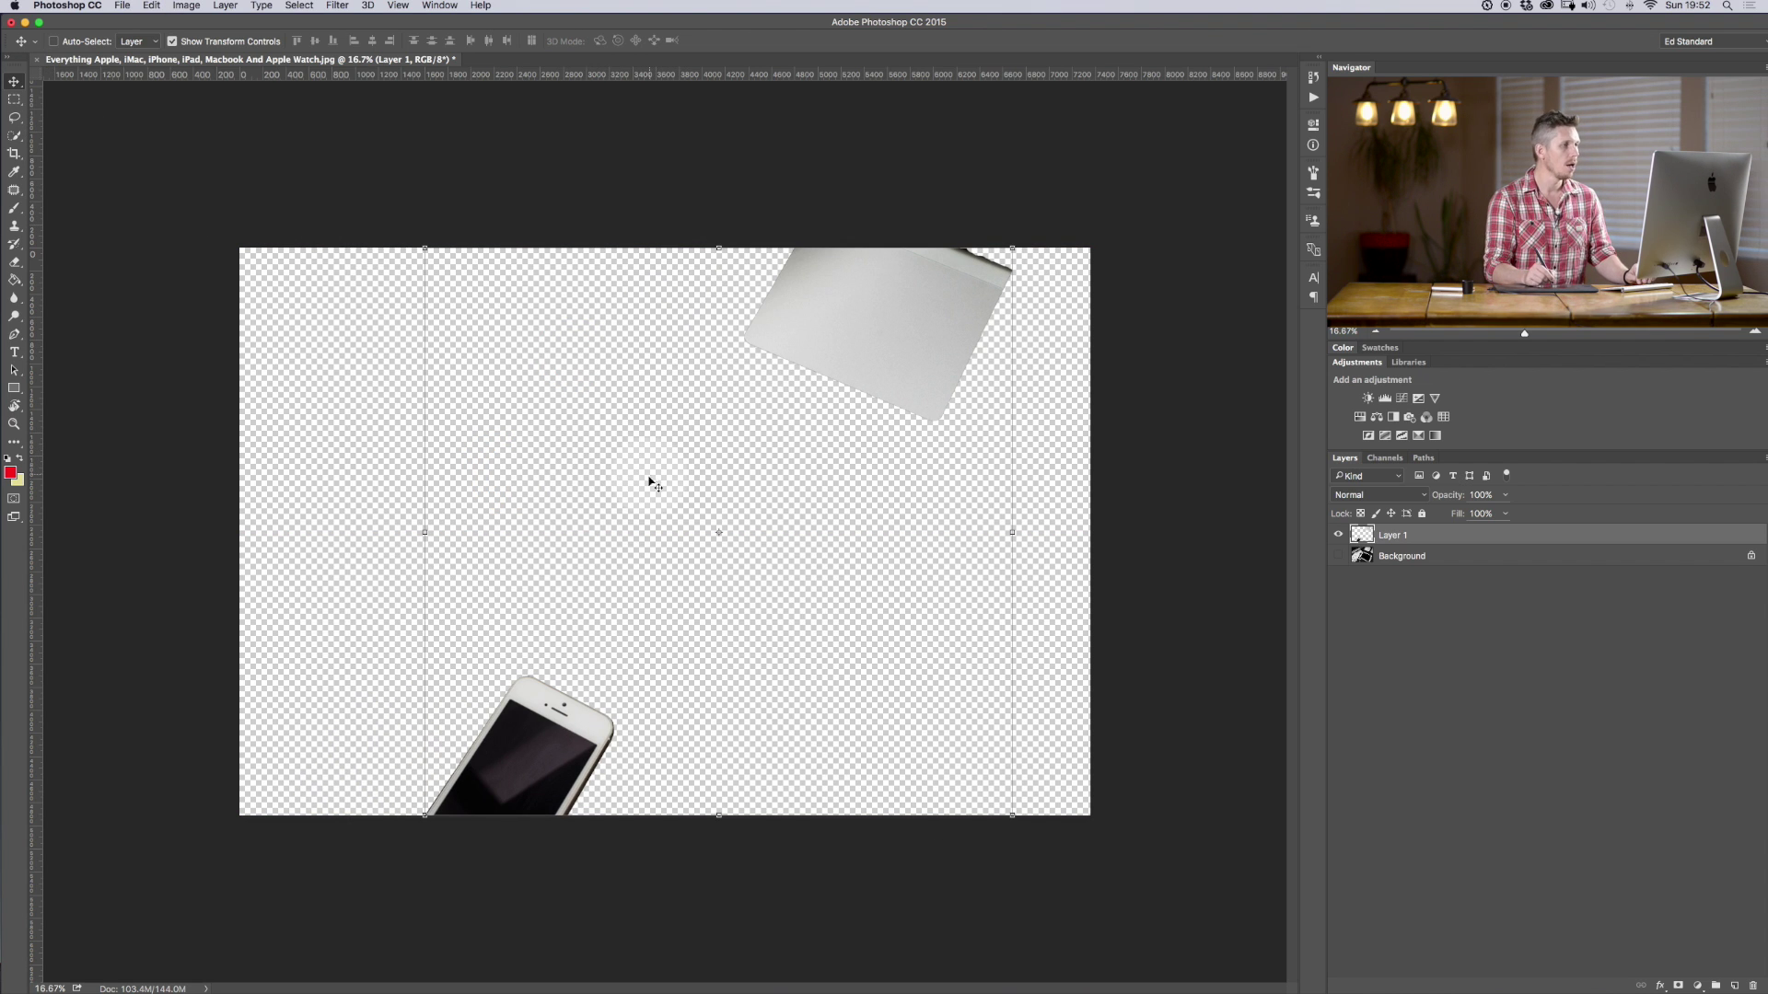
left_click(15, 98)
left_click_drag(334, 580, 930, 974)
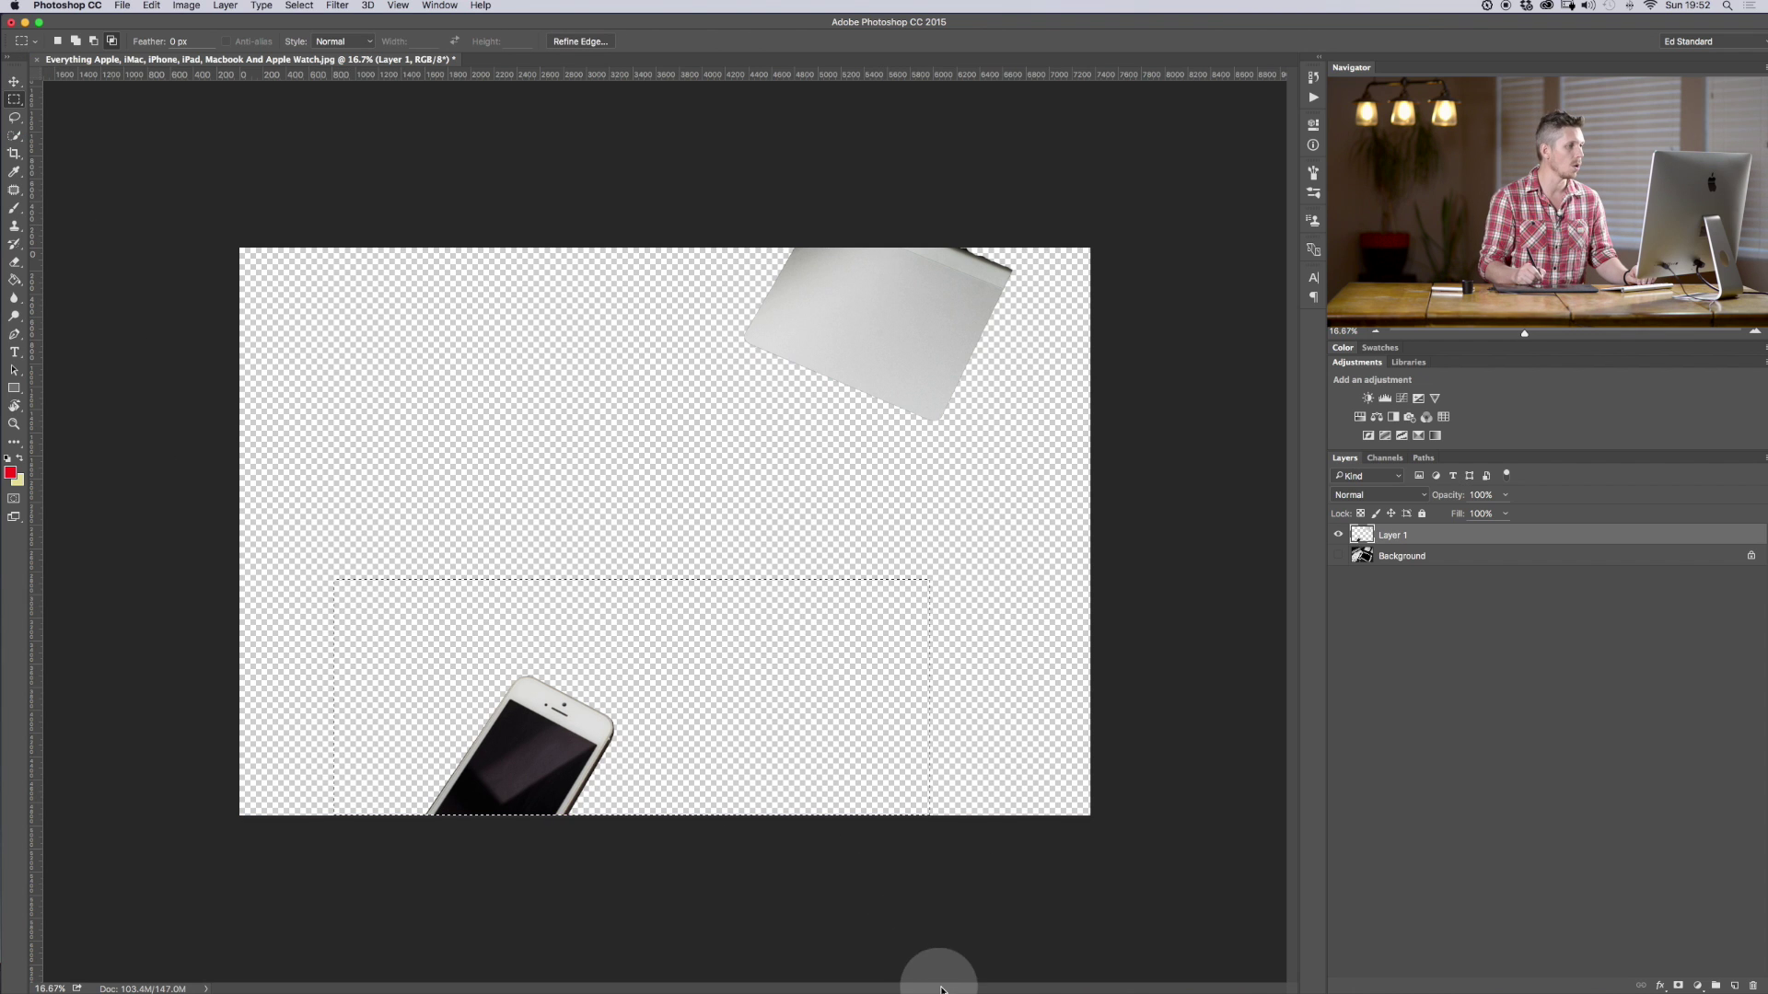
key("v")
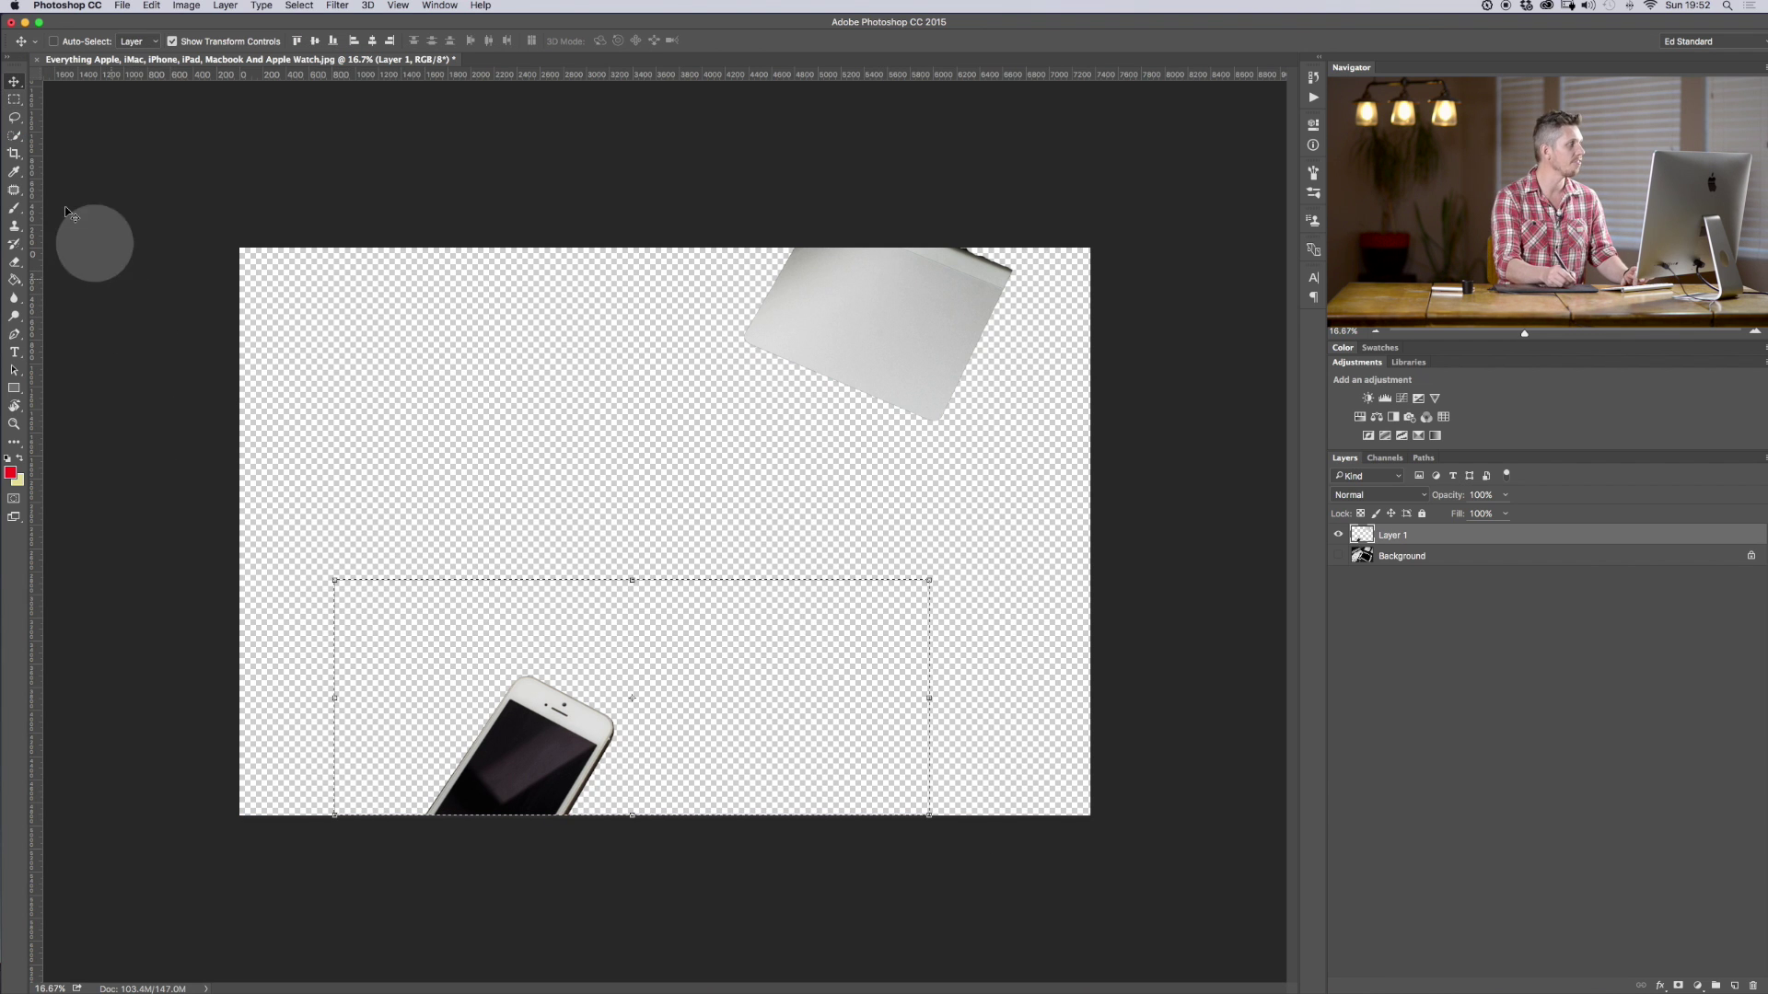
left_click_drag(538, 741, 635, 561)
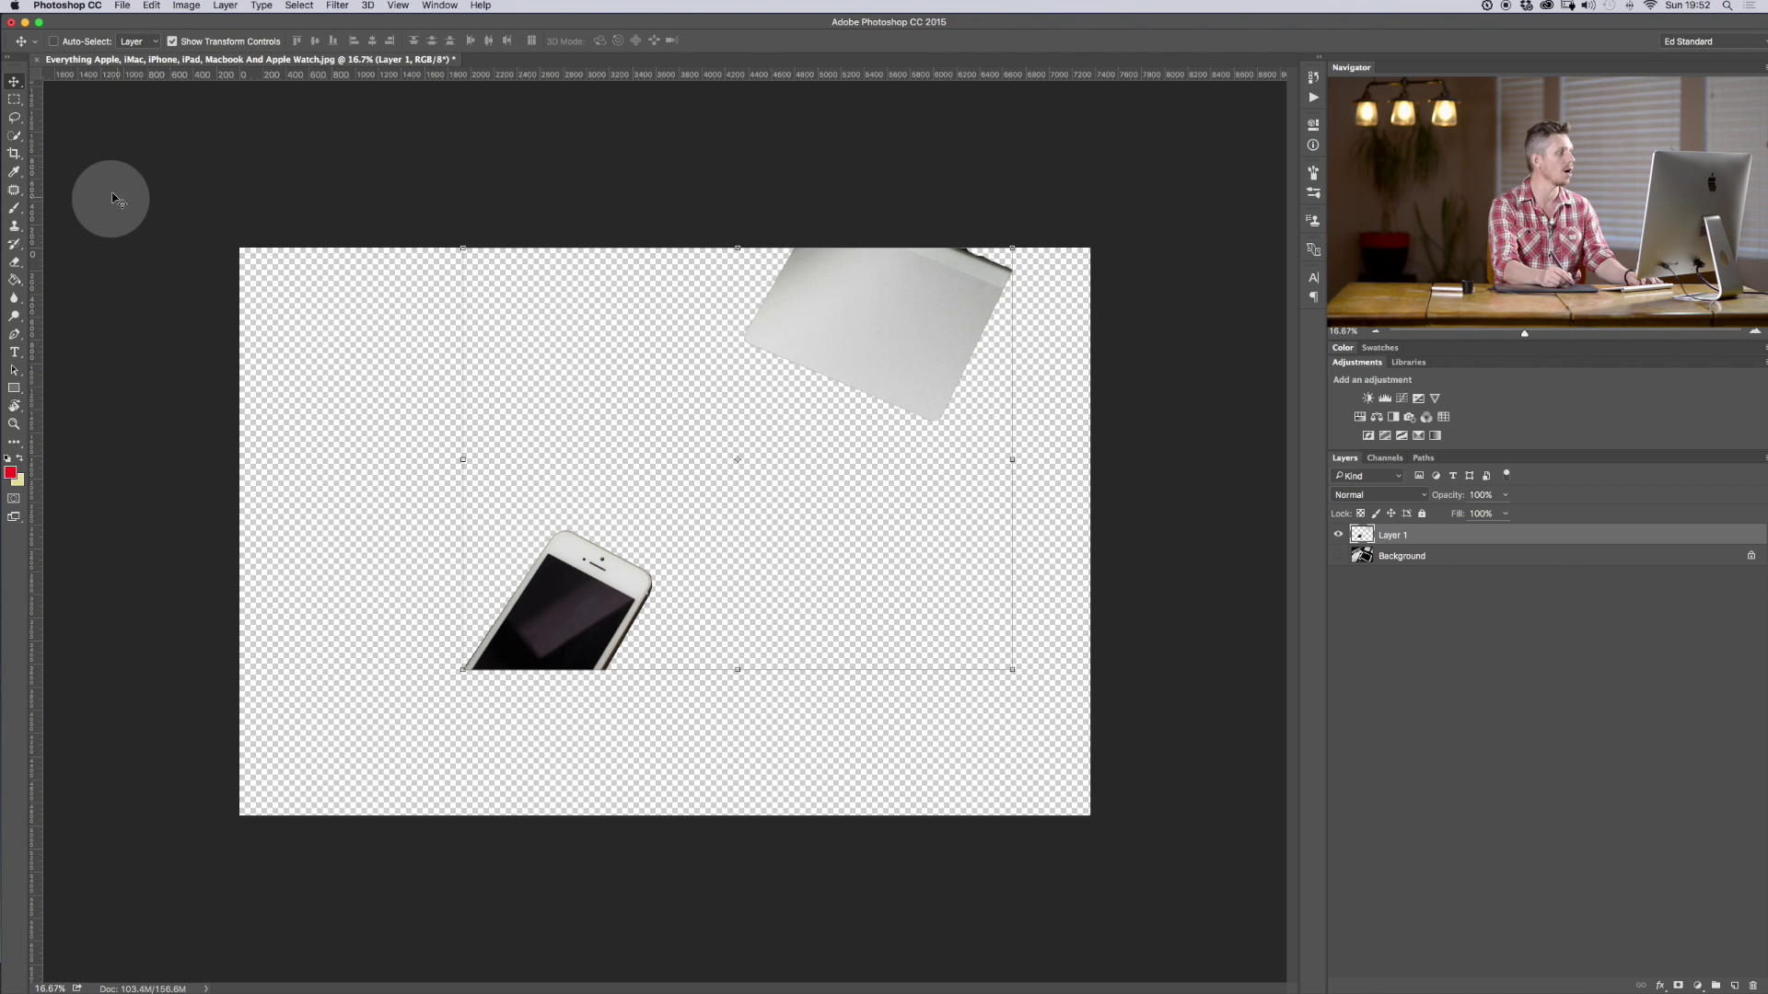
- Marquee the trackpad and move it down-left beside the iPhone, then shift both up-left
left_click(14, 99)
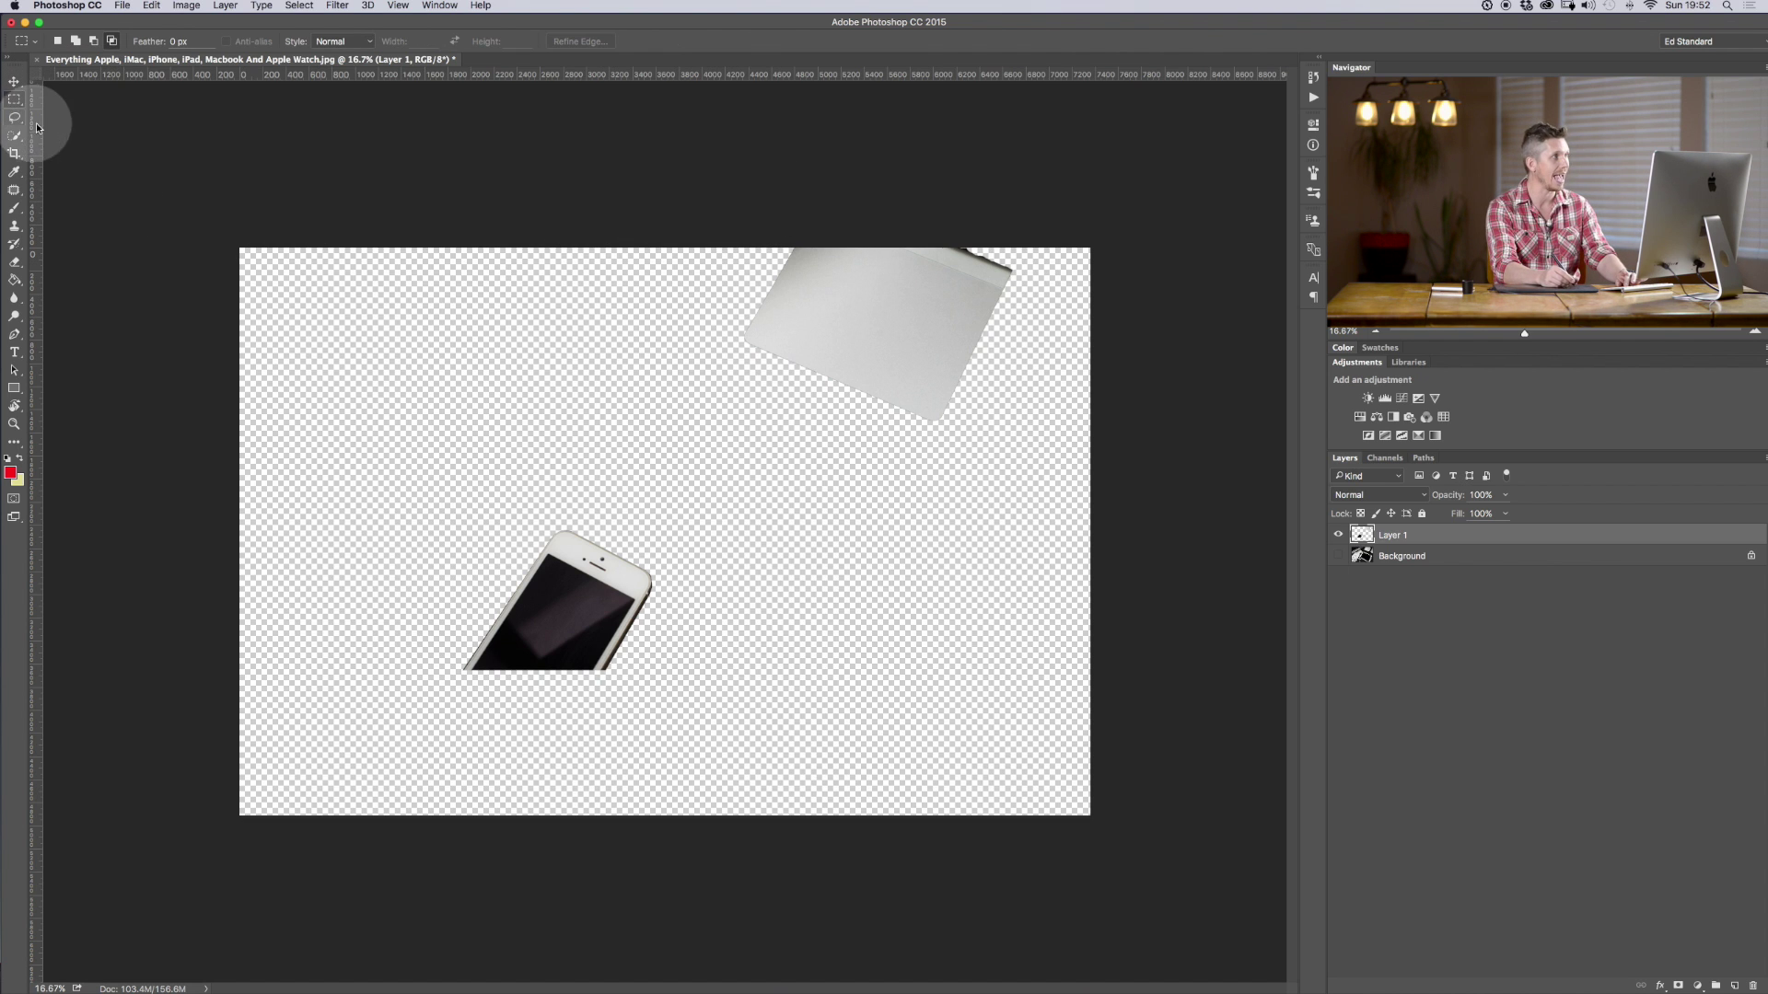
left_click_drag(651, 158, 1040, 568)
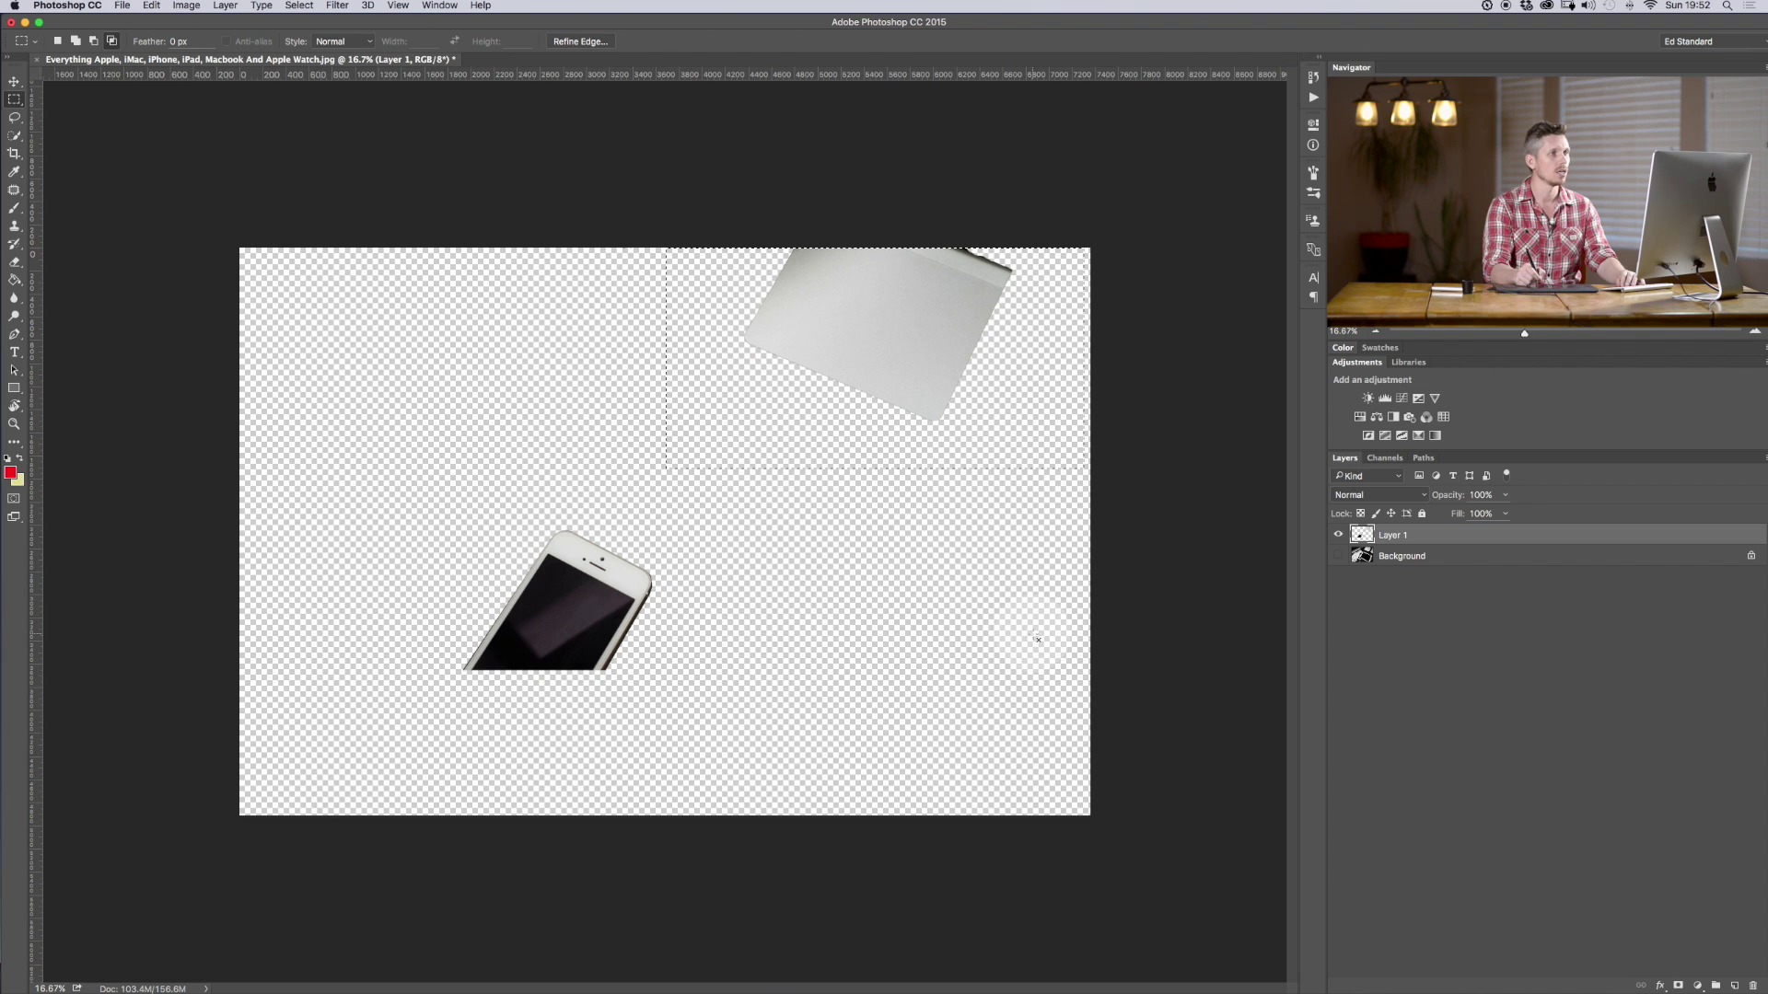
left_click(857, 344)
key("v")
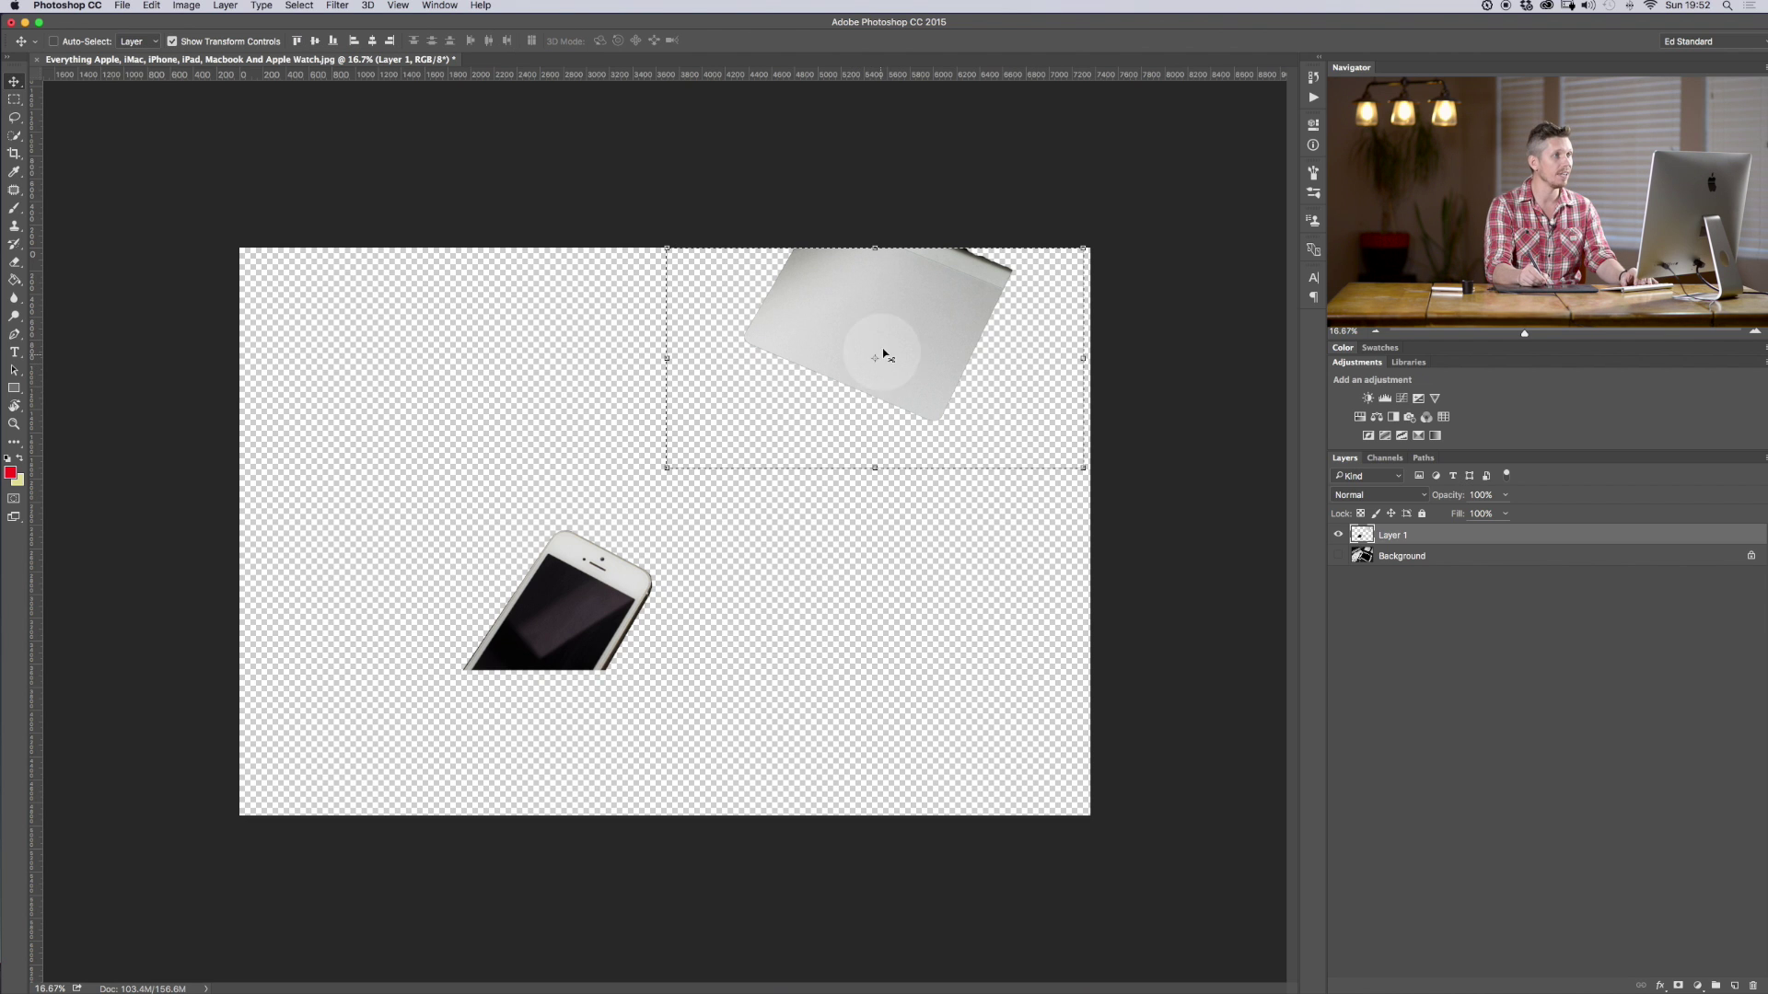
left_click_drag(865, 394, 807, 664)
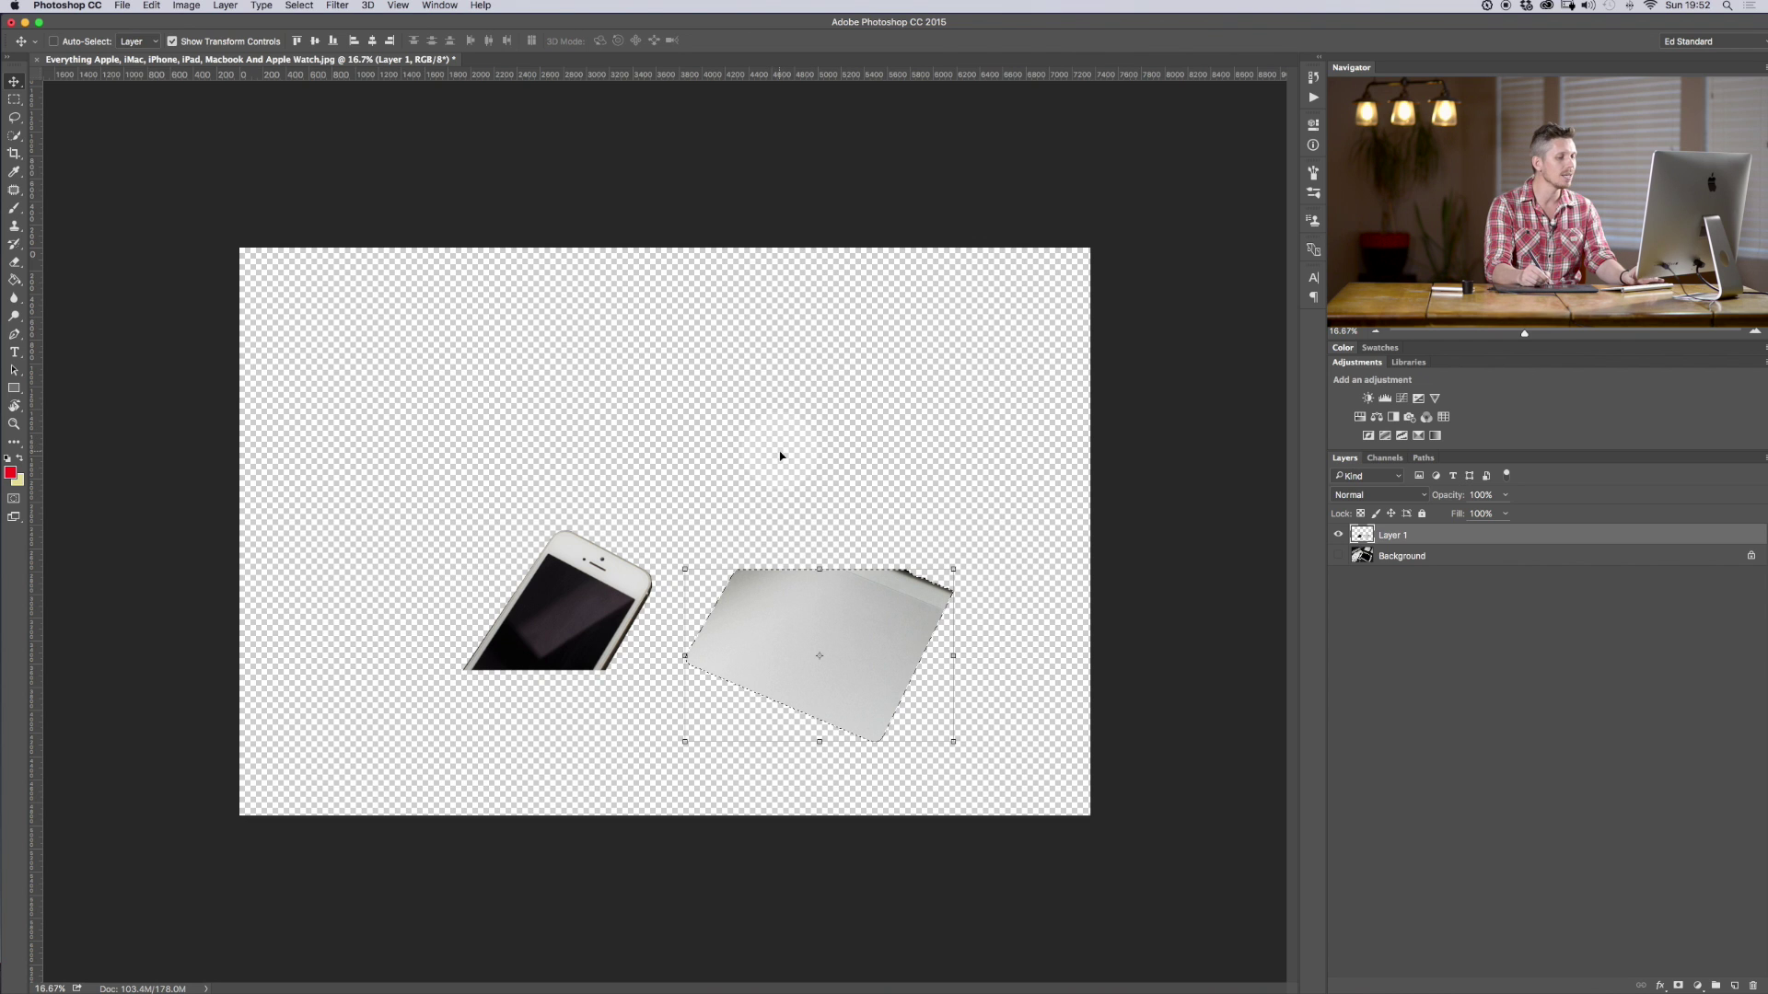
left_click_drag(832, 636, 803, 528)
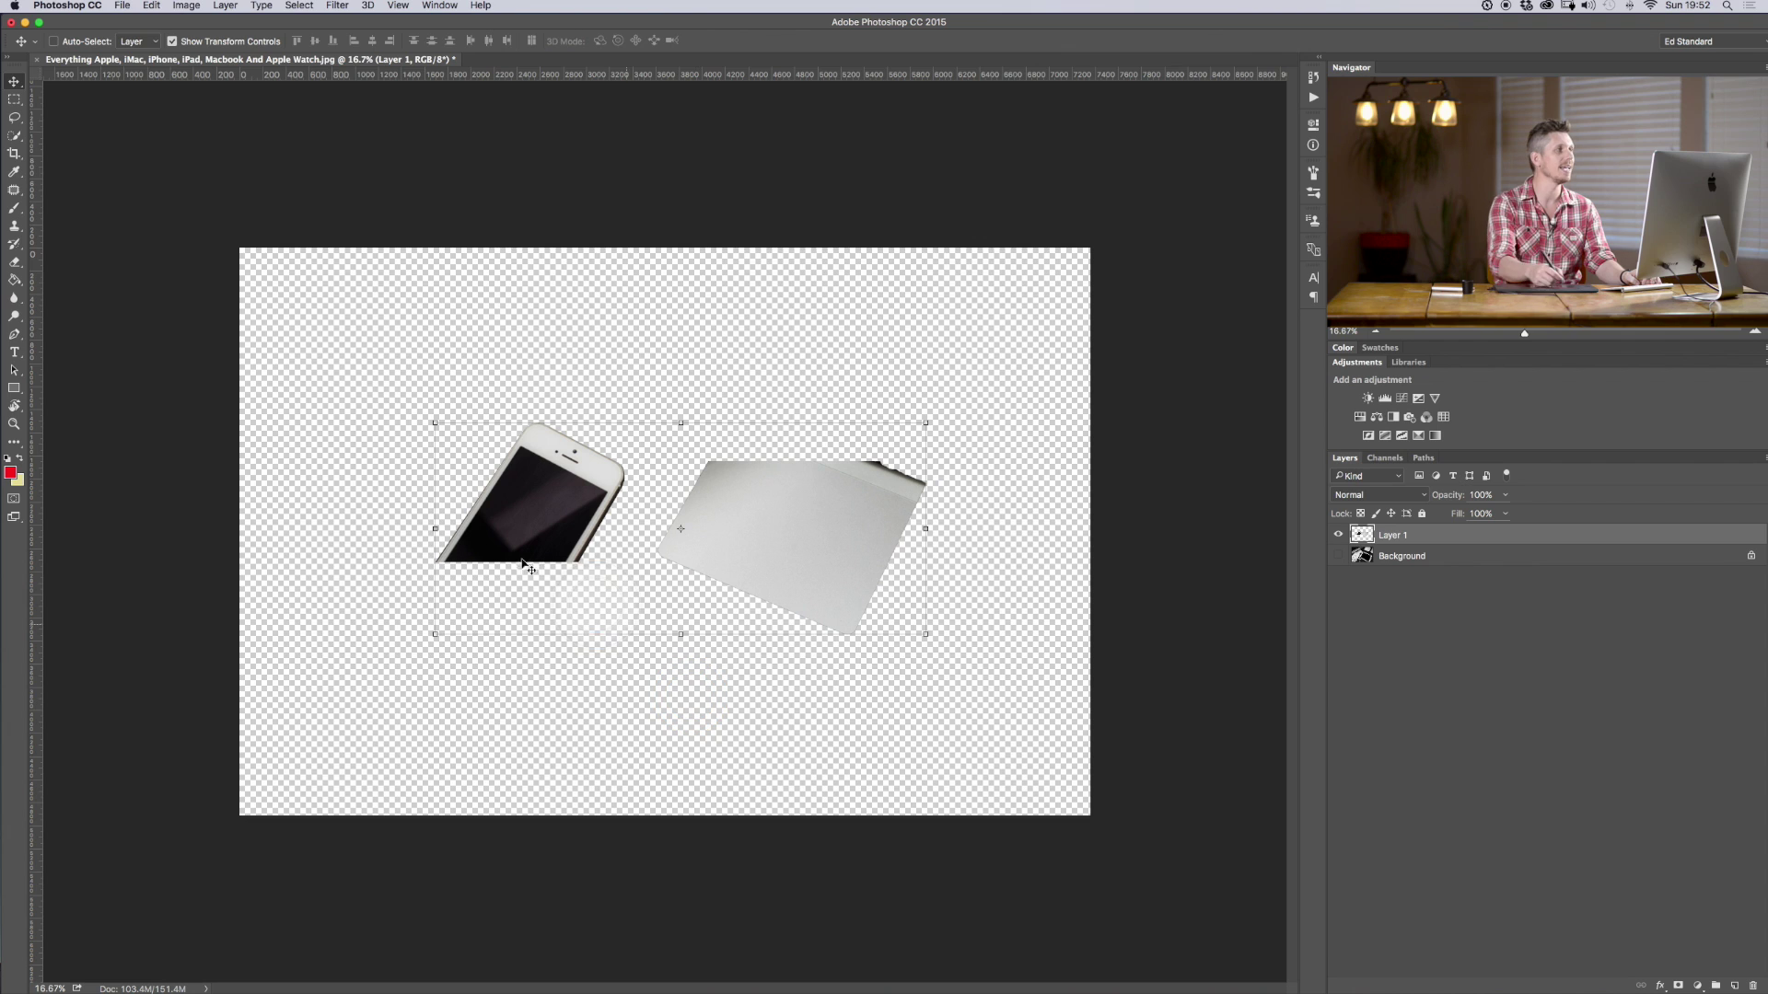
left_click(14, 101)
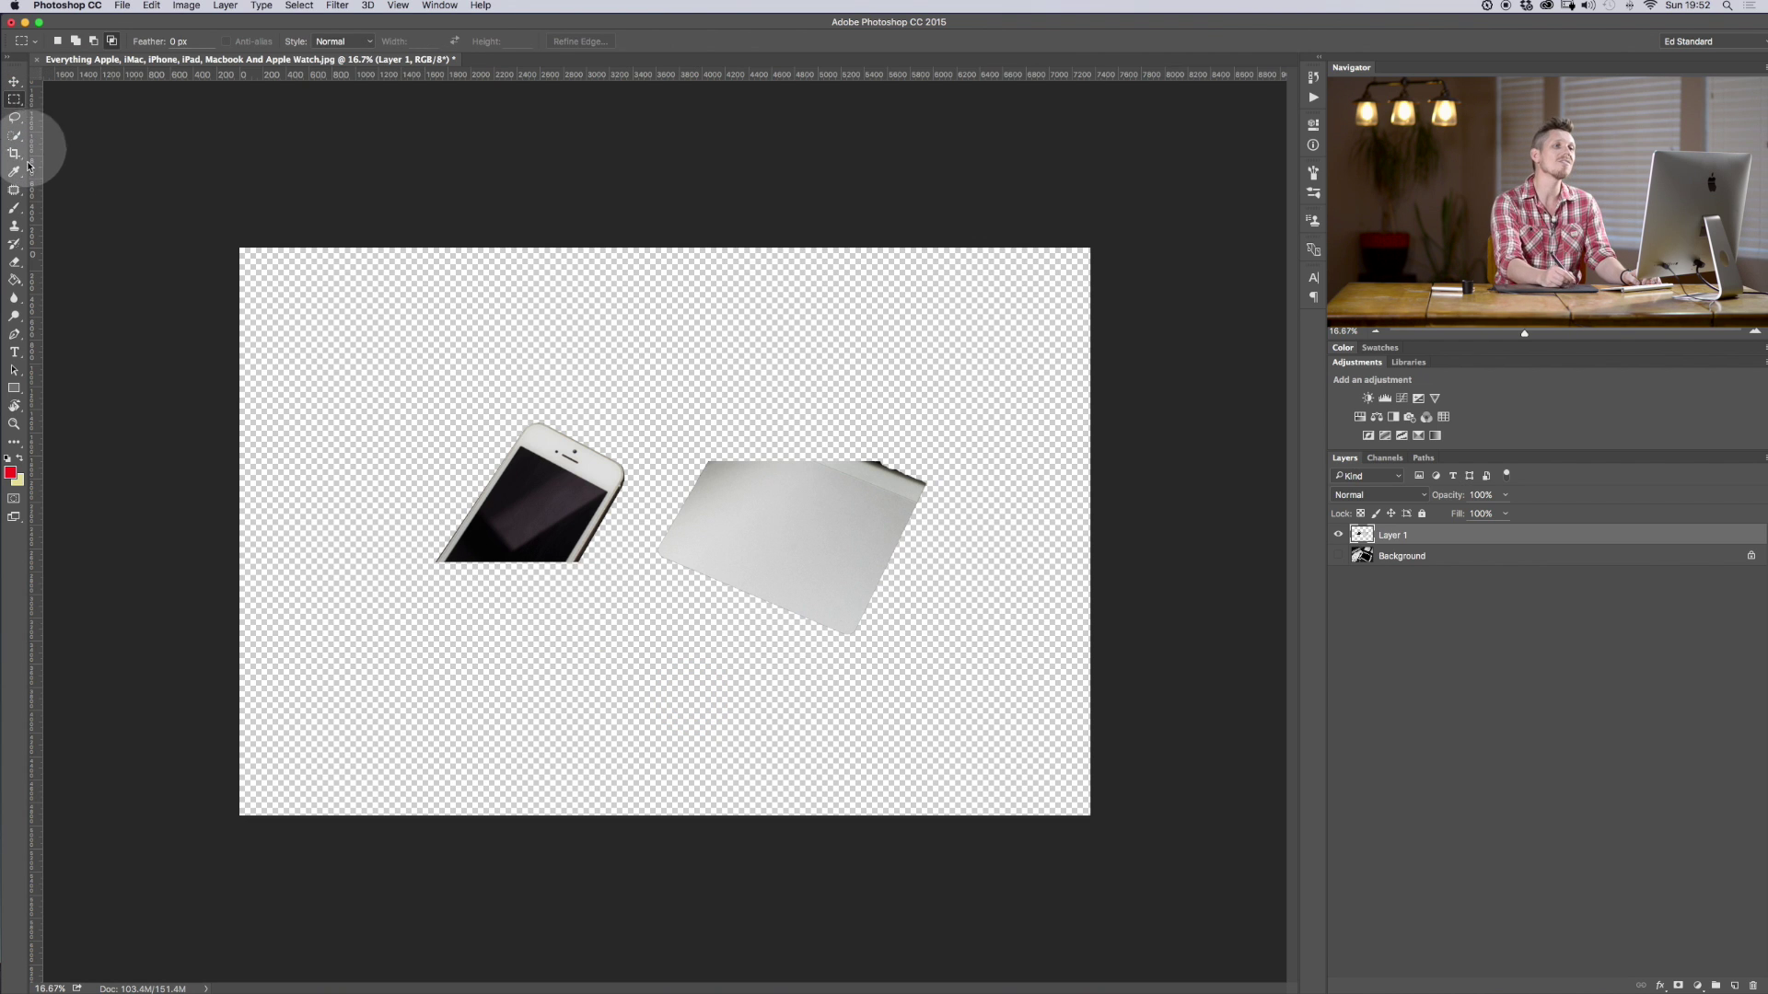
- Show the Background desk photo again and start a small marquee over the trackpad
left_click(1338, 557)
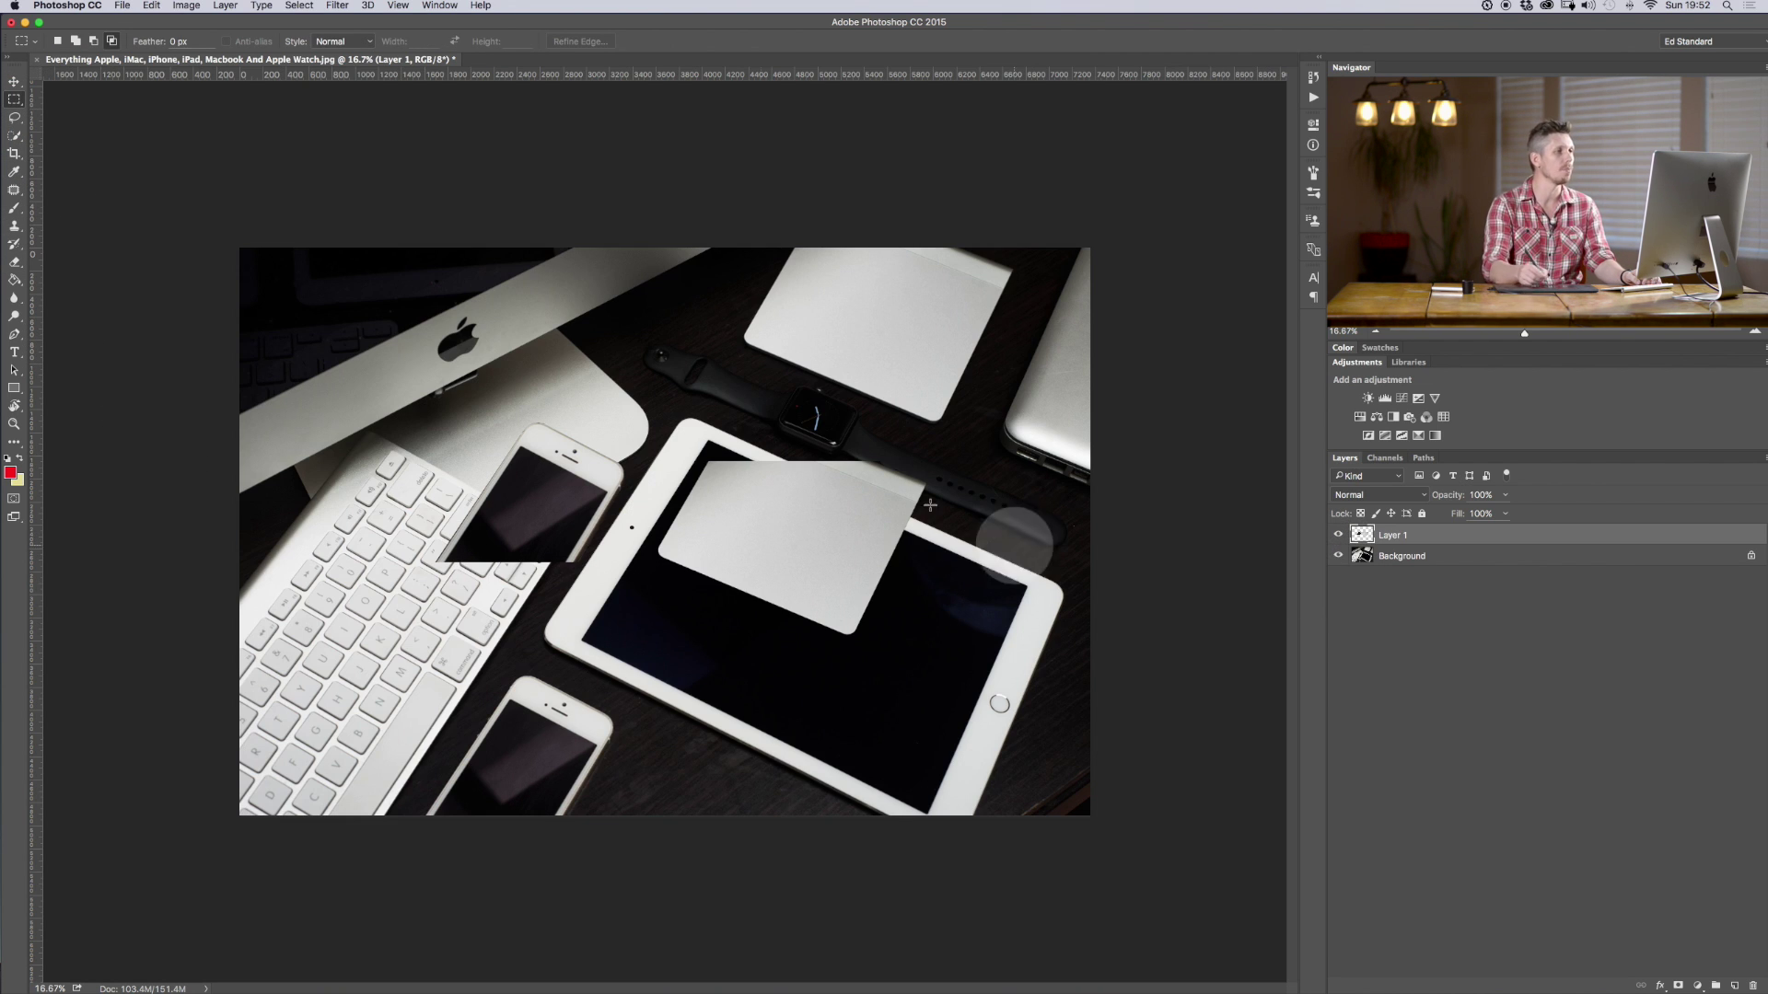
left_click_drag(754, 523, 793, 486)
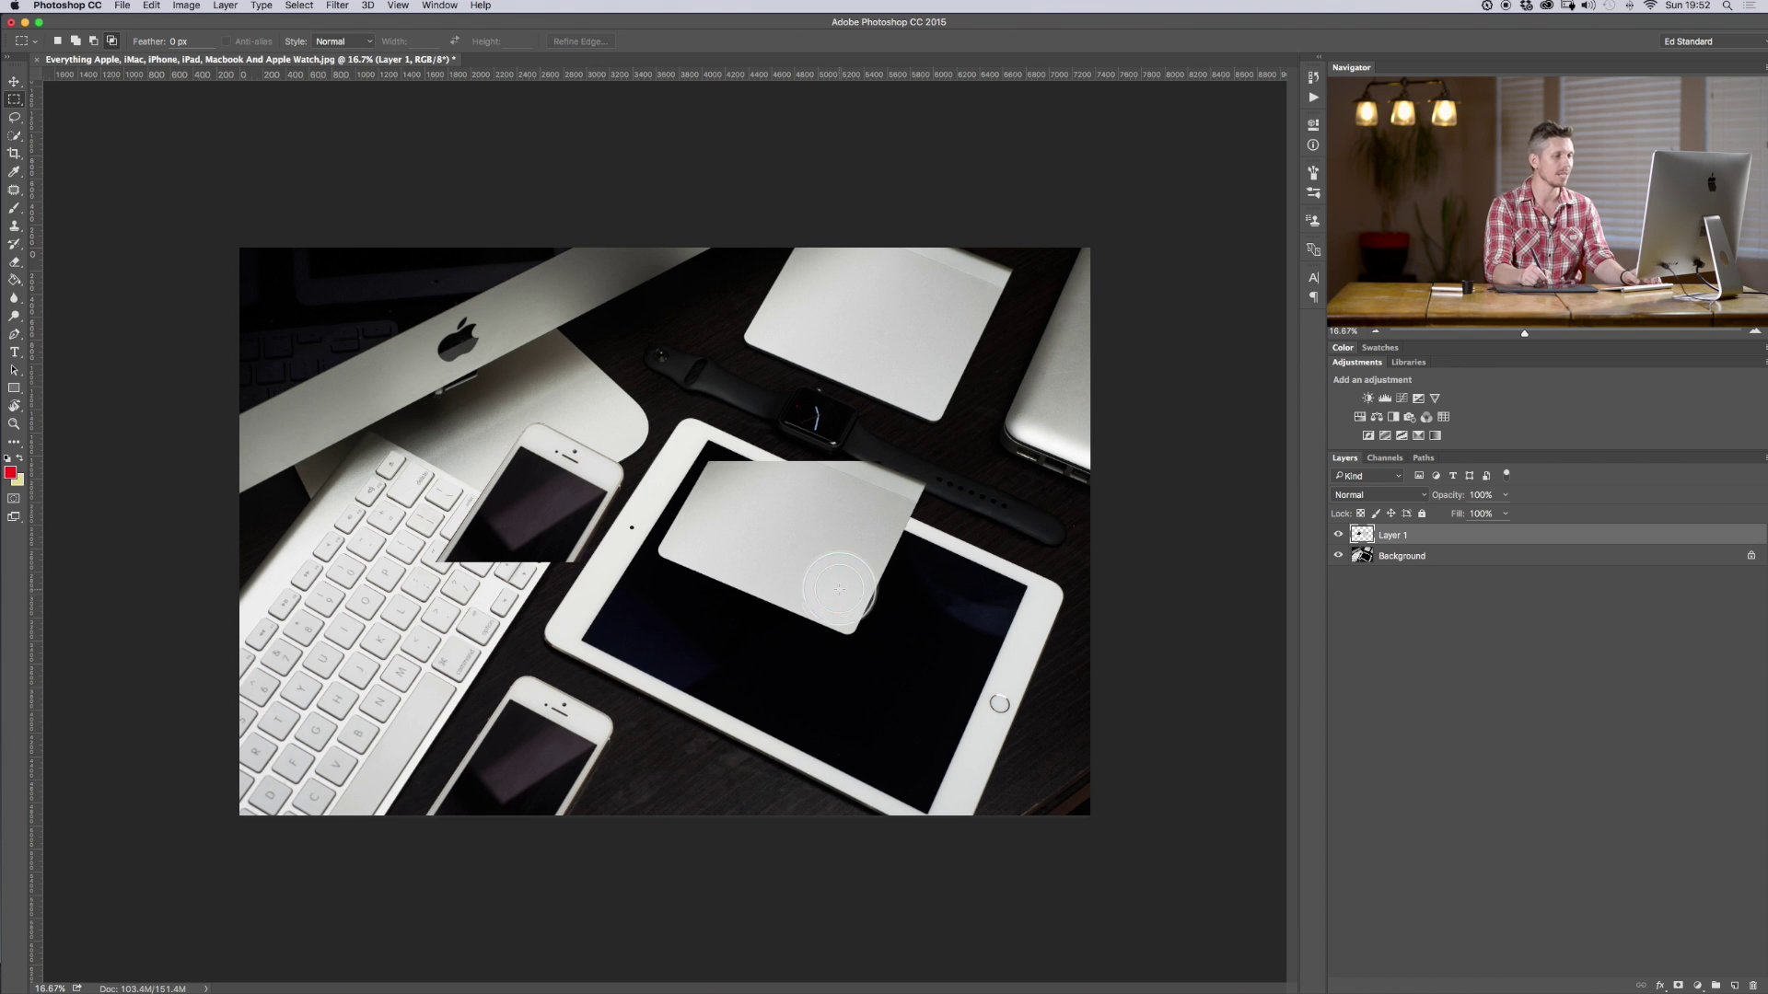